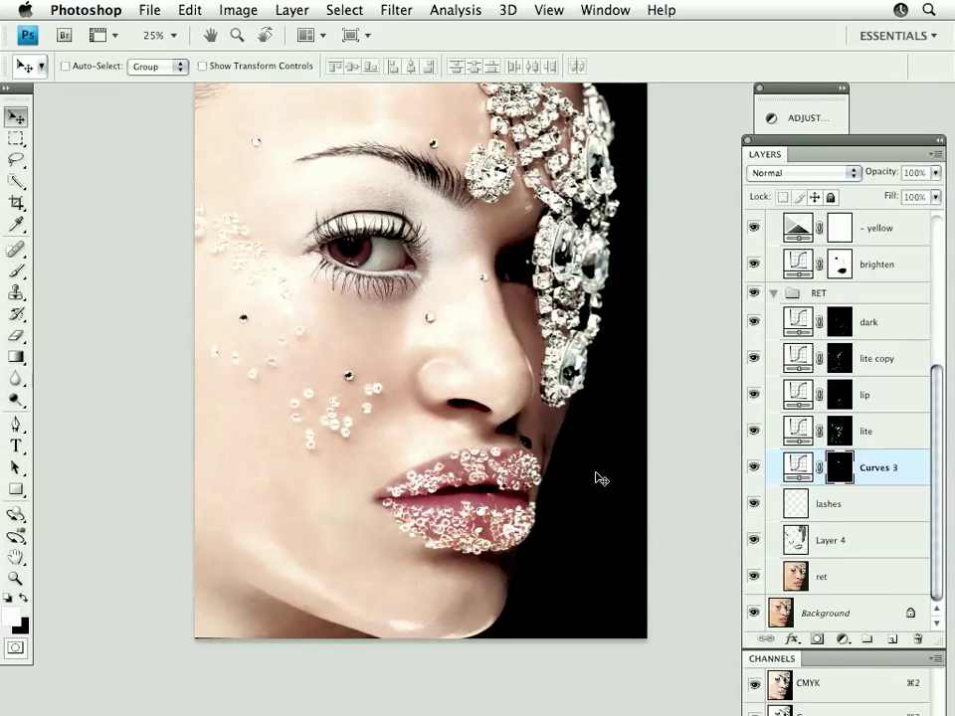
- Compare the retouched portrait with the original Background layer by isolating it and restoring the other layers twice
left_click_drag(588, 493, 569, 485)
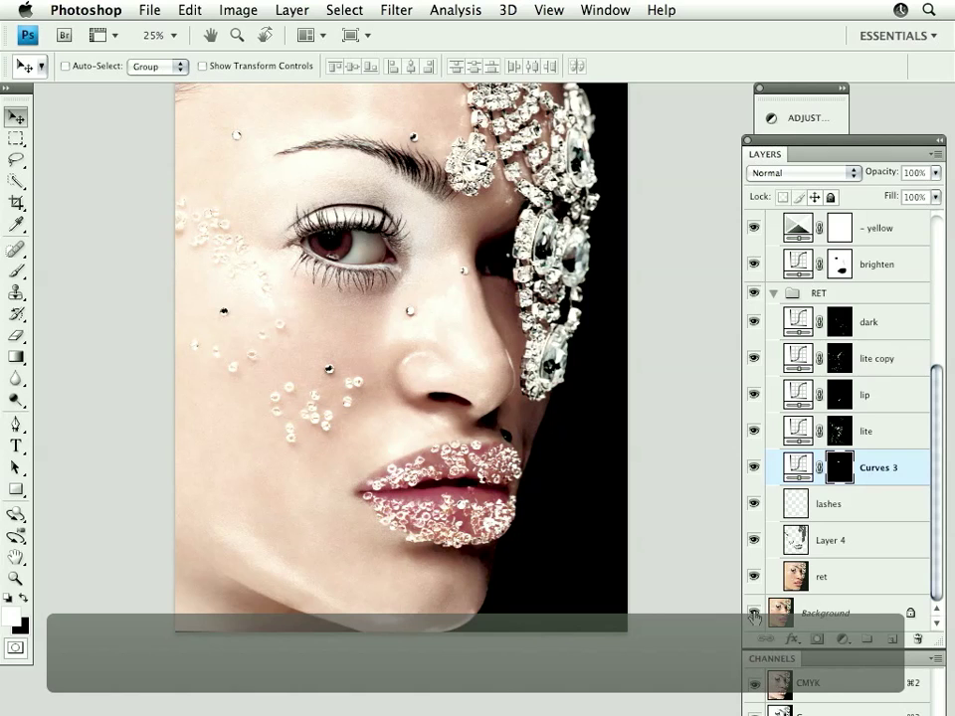
left_click(754, 617)
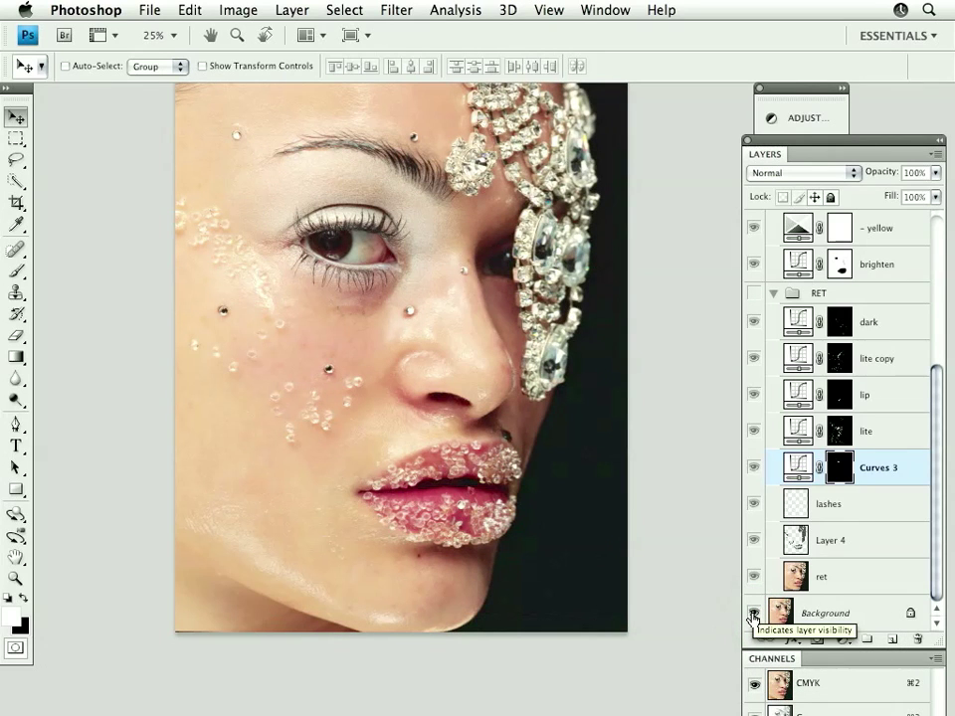
left_click(753, 617)
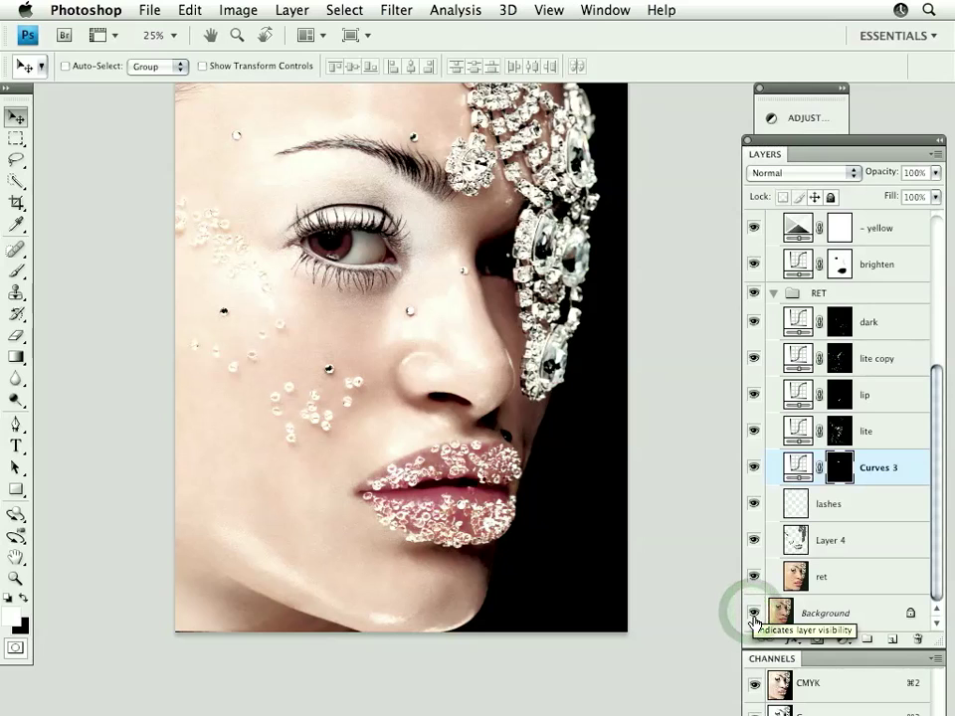
left_click(753, 617)
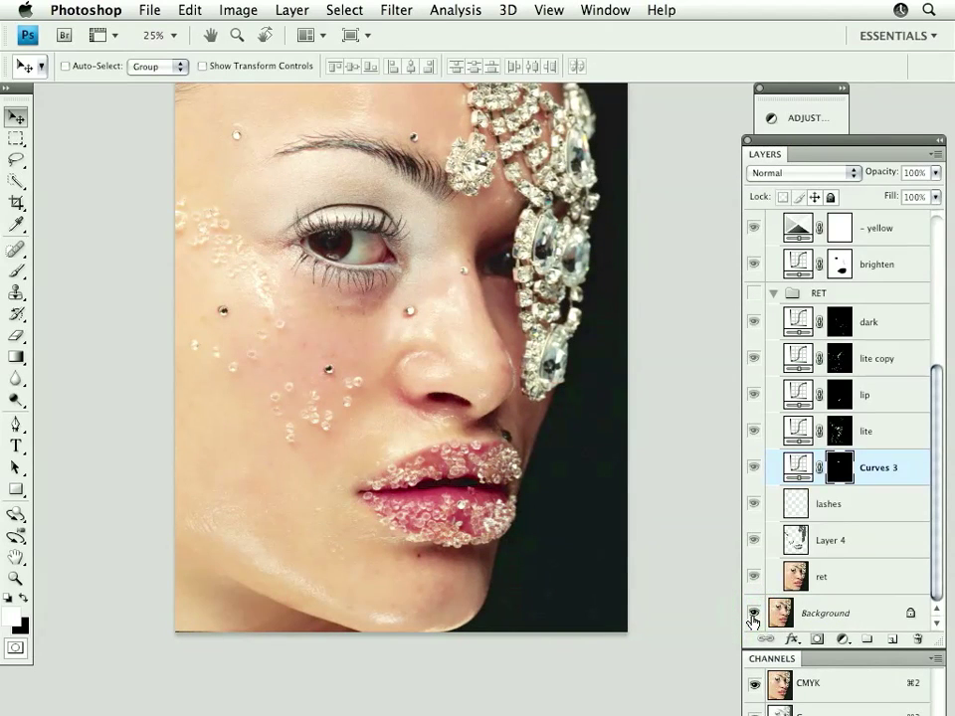
left_click(753, 617)
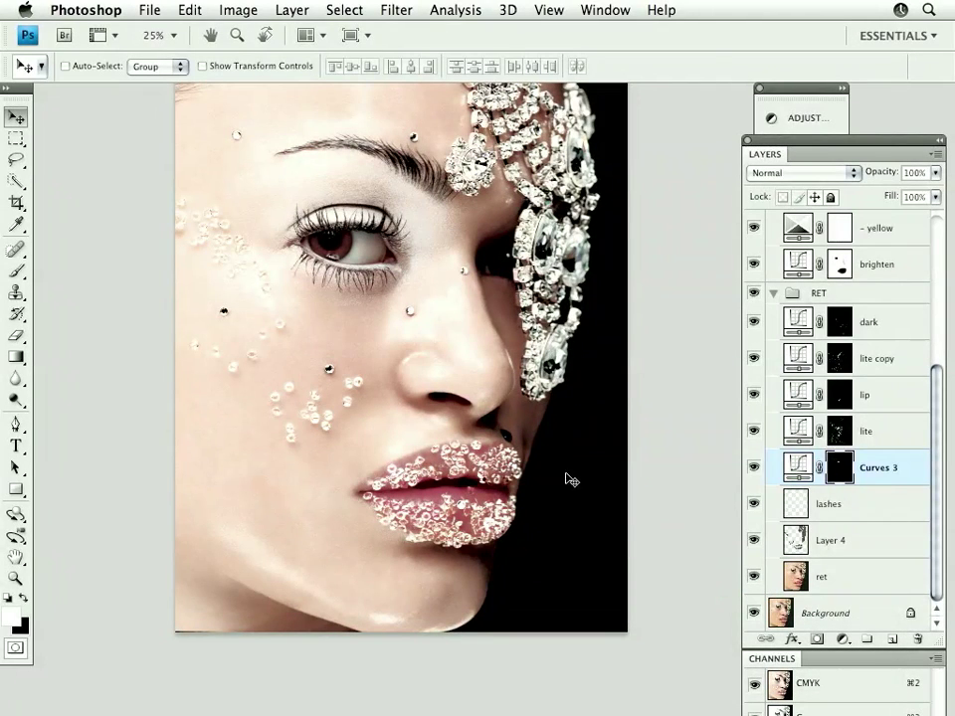
- Examine Layer 4 on its own at a closer view of the face, and restore the visibility of the other layers
key("super+equal")
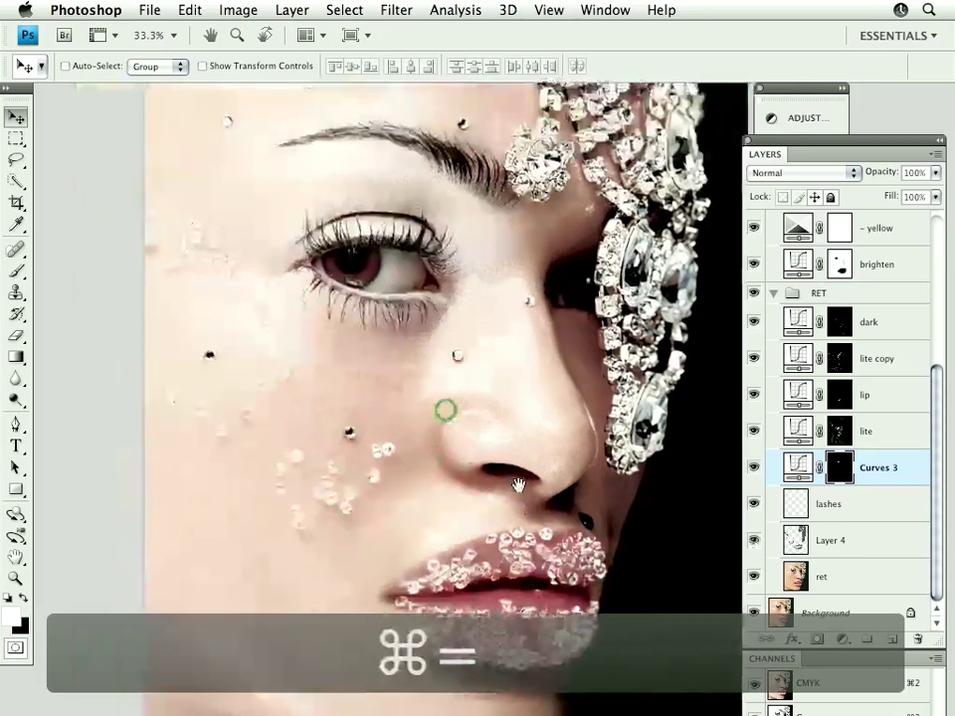
left_click_drag(519, 484, 467, 476)
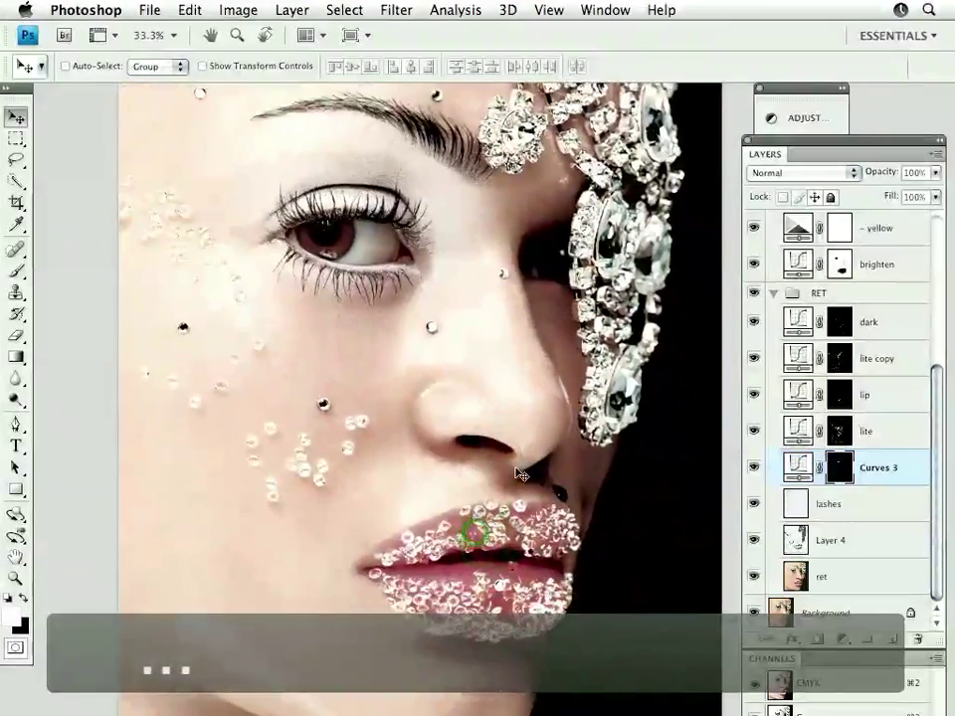
left_click_drag(569, 522, 563, 503)
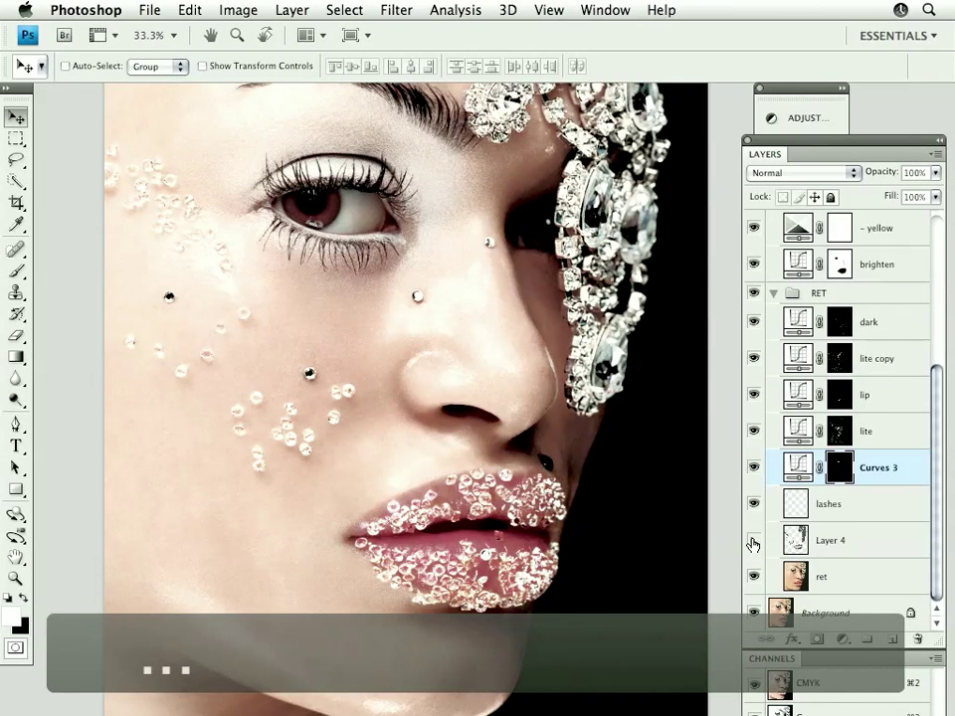
left_click(753, 545, "alt")
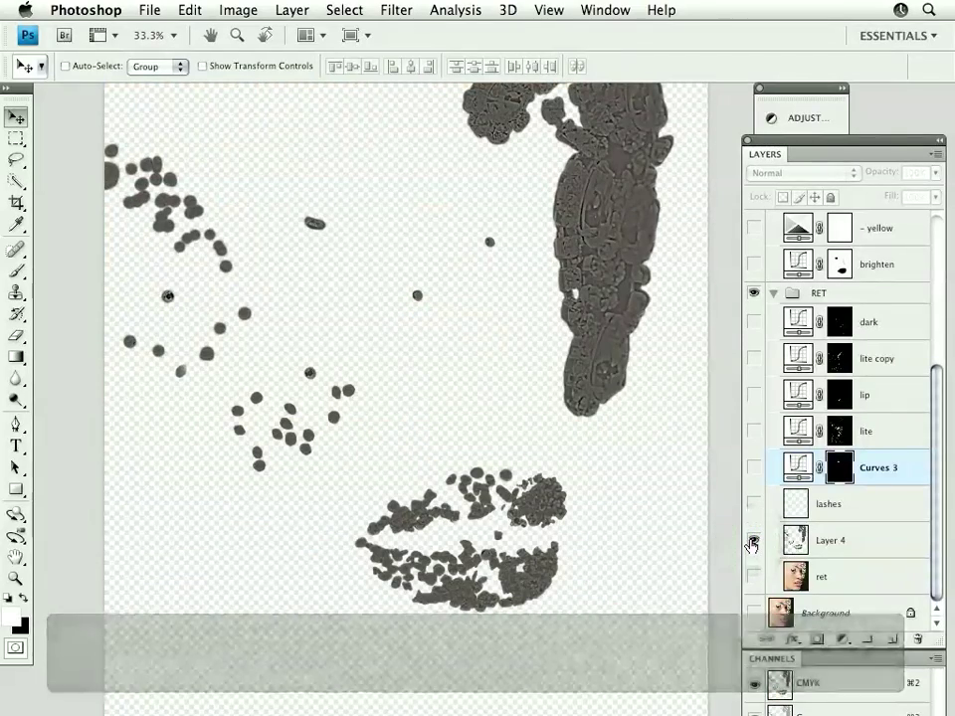
left_click(753, 542, "alt")
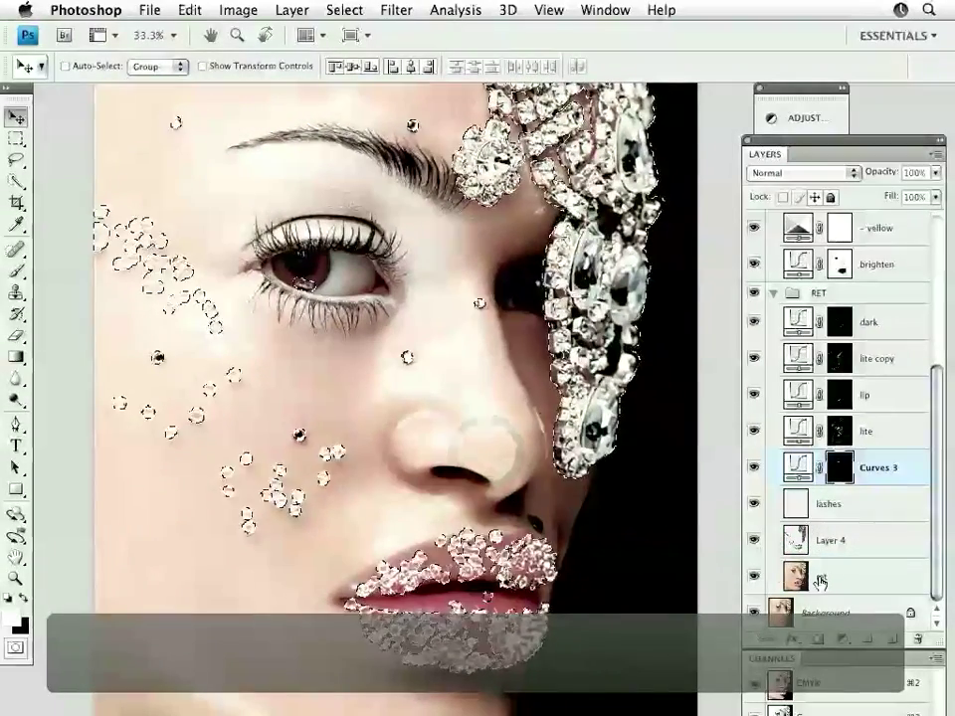
- Hide Layer 4, copy the selected jewels from the ret layer onto a new layer, and check that layer in isolation
left_click(823, 575)
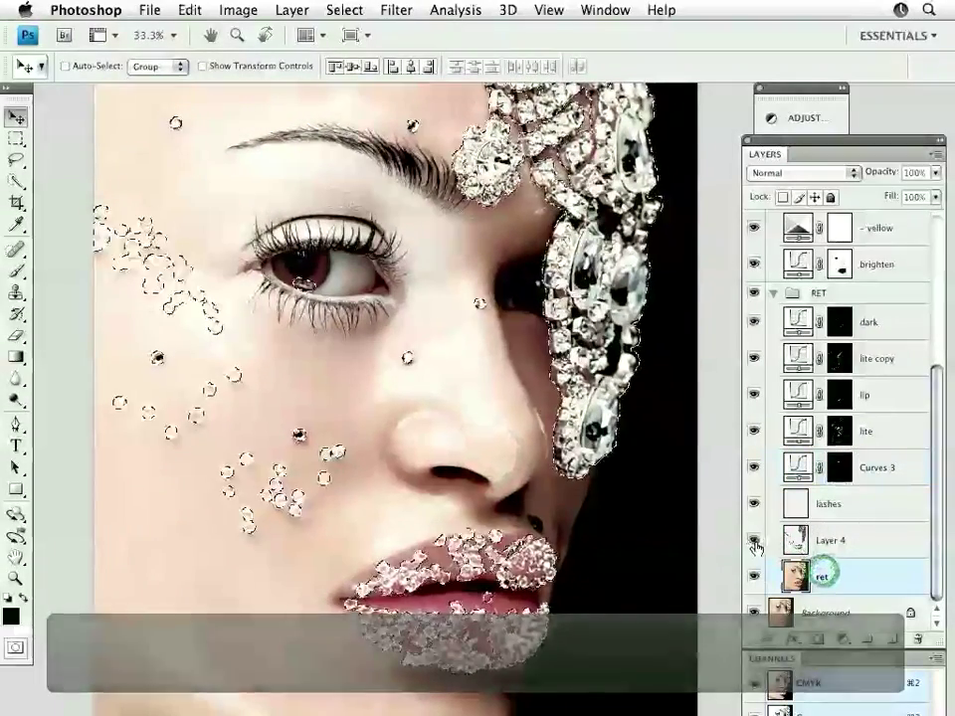
left_click(754, 540)
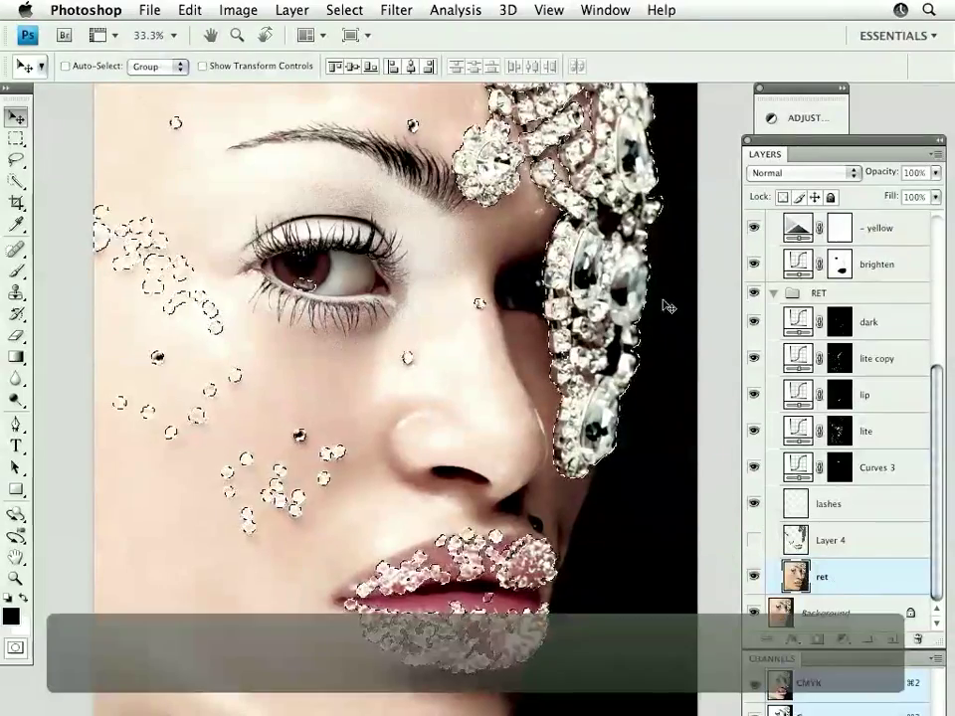
key("super+j")
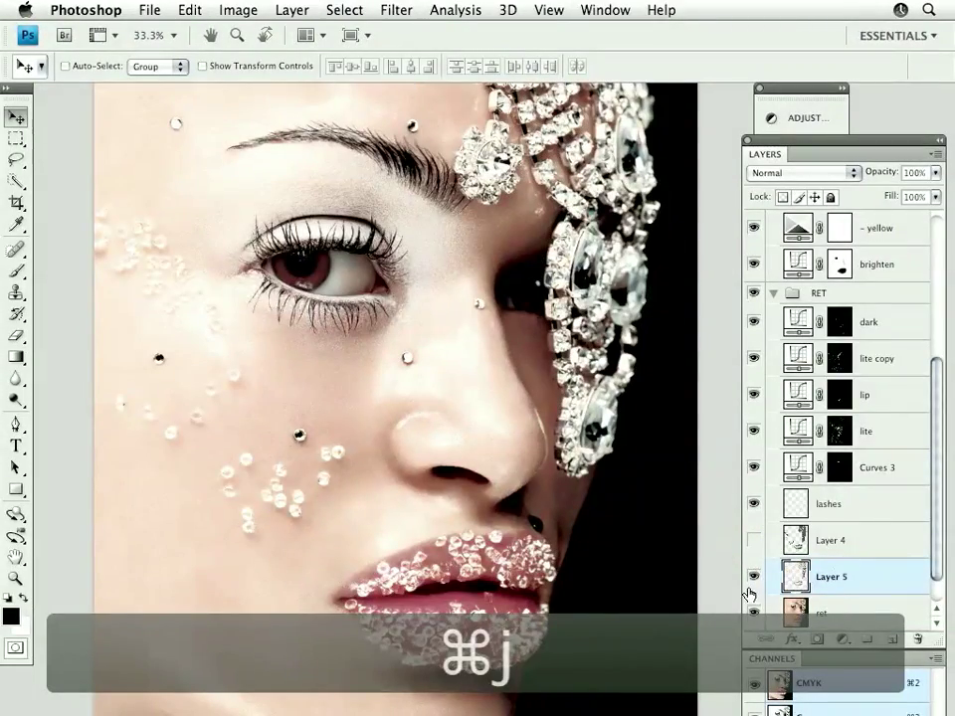
left_click(755, 578, "alt")
left_click(754, 577, "alt")
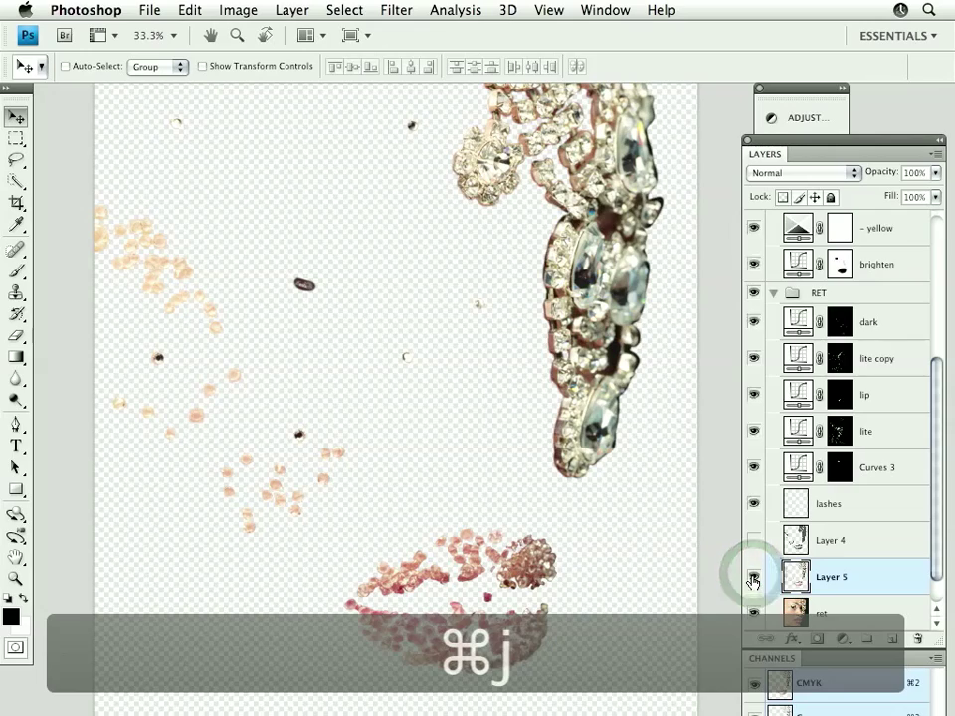
- Apply the High Pass filter to the copied jewel layer with a radius of 8.8 pixels
left_click_drag(633, 574, 612, 530)
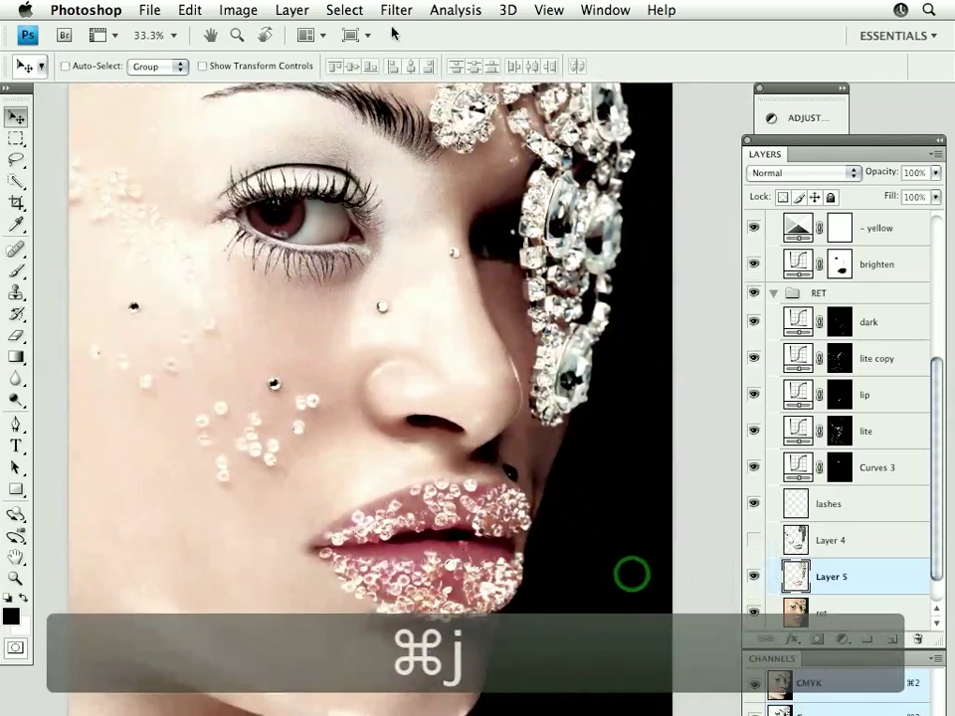
left_click(408, 11)
mouse_move(416, 372)
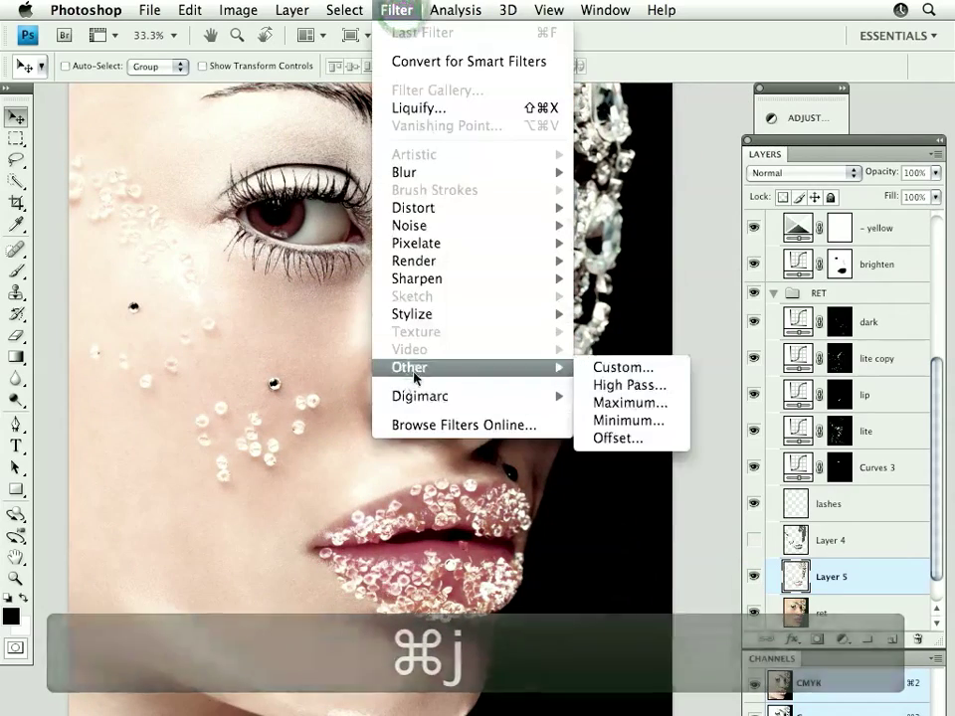
left_click(649, 386)
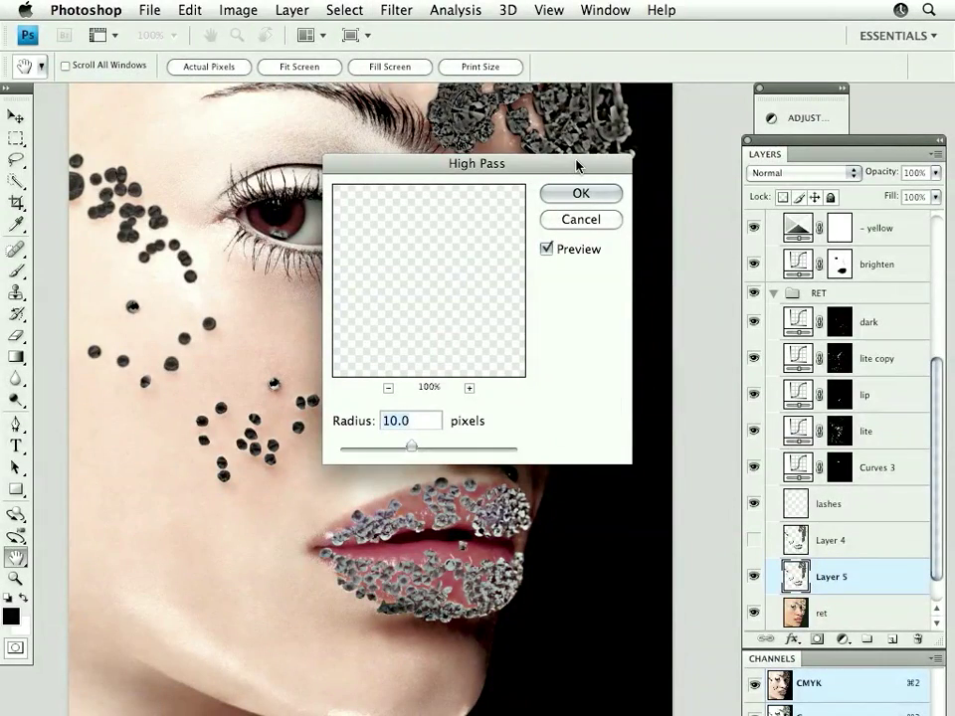
left_click_drag(577, 165, 810, 147)
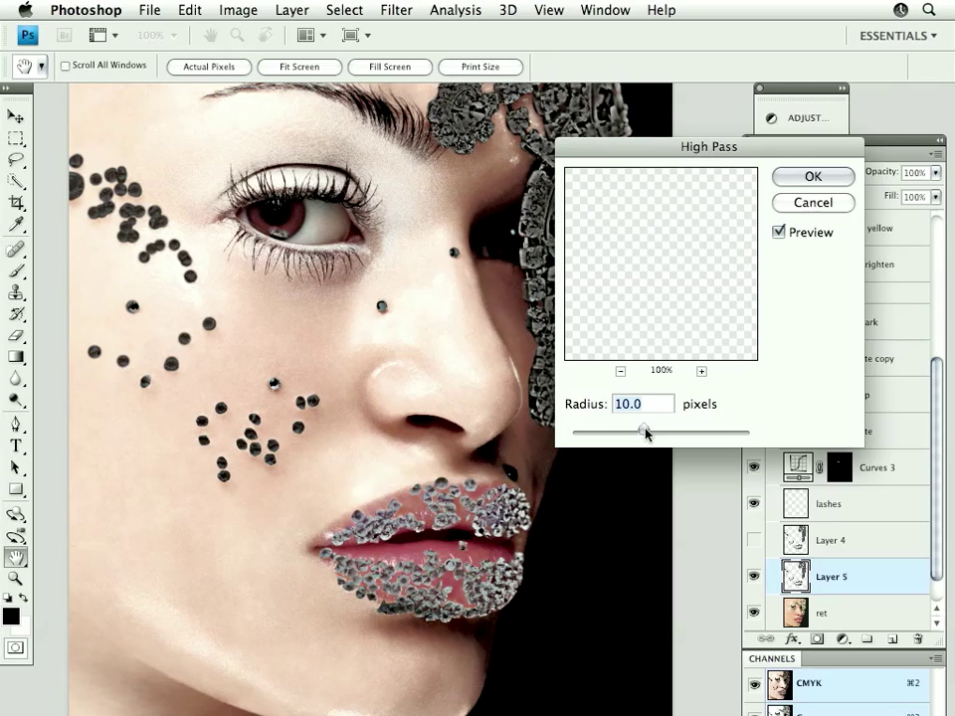
left_click_drag(639, 433, 638, 433)
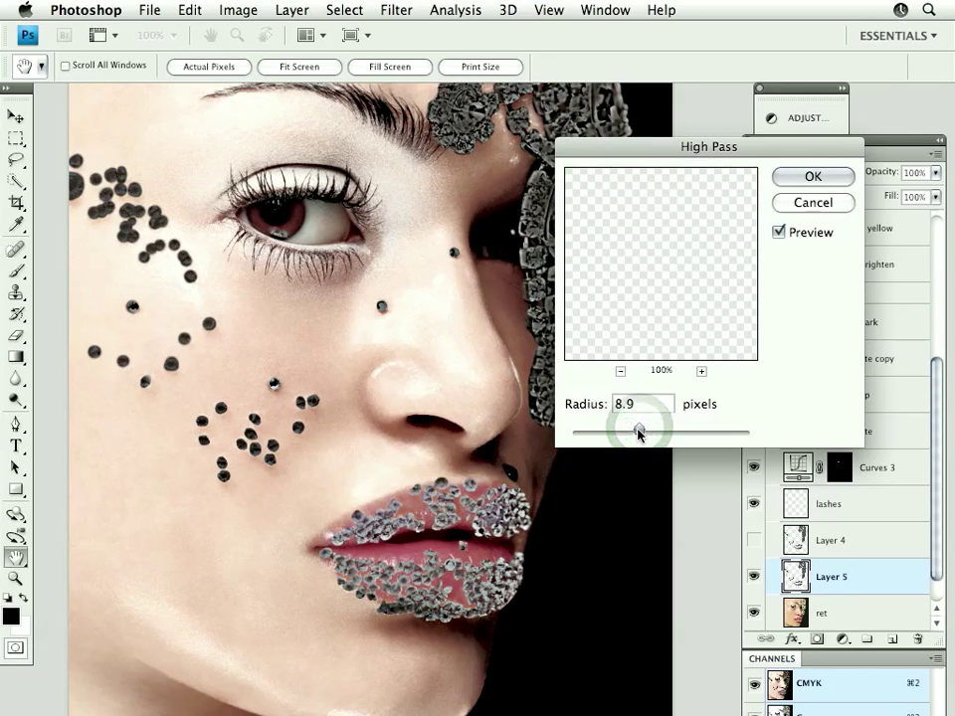
key("Down")
key("Down")
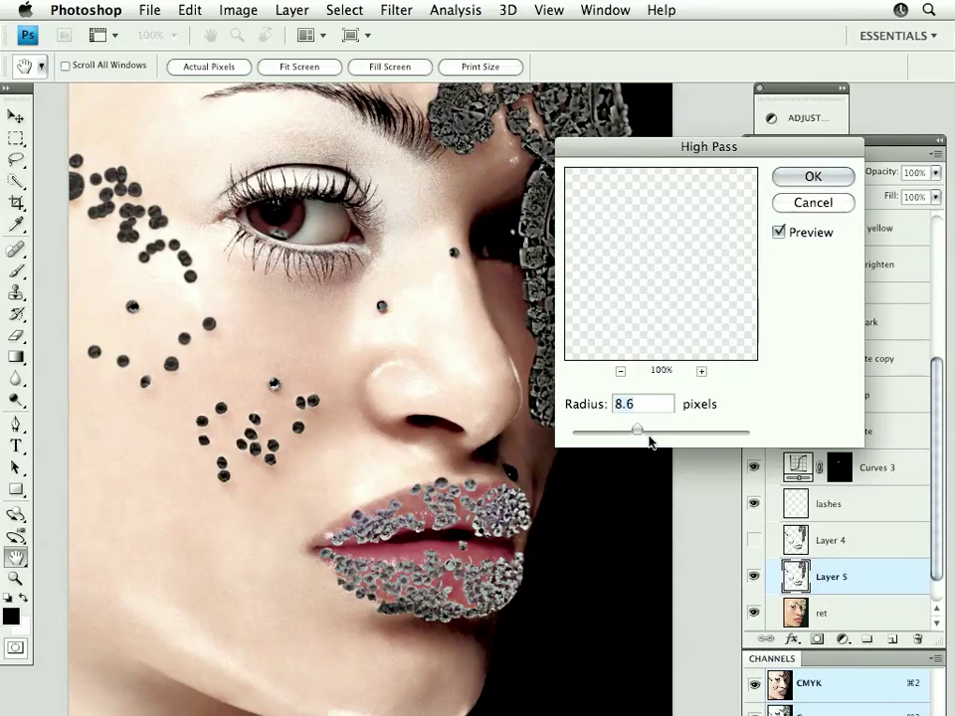
key("Up")
key("Up")
key("Up")
key("Up")
key("Up")
left_click_drag(640, 437, 640, 438)
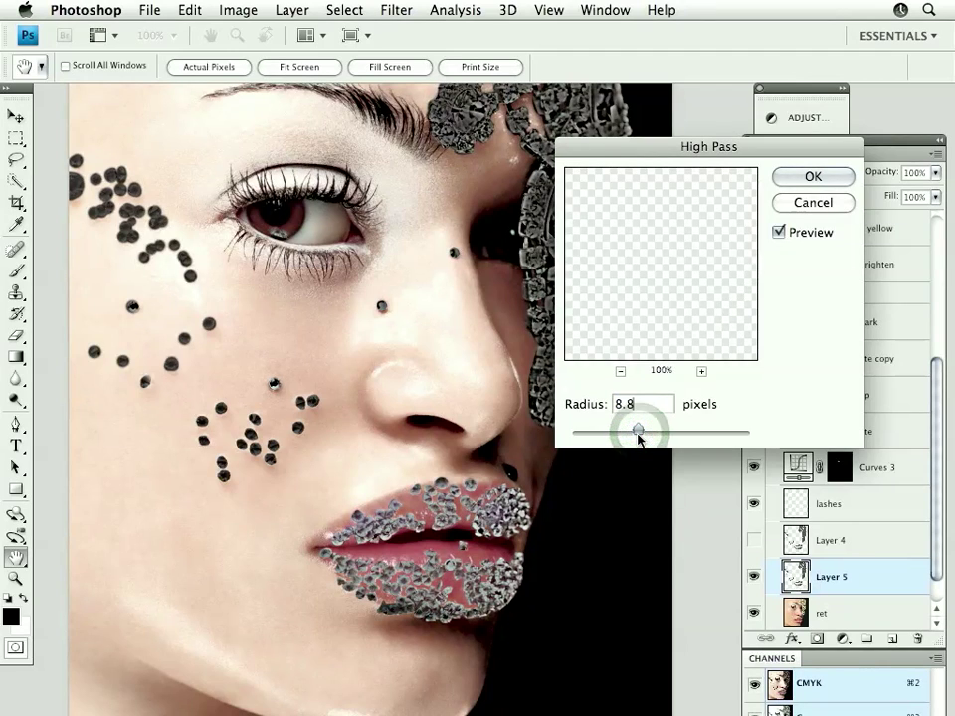
left_click(814, 177)
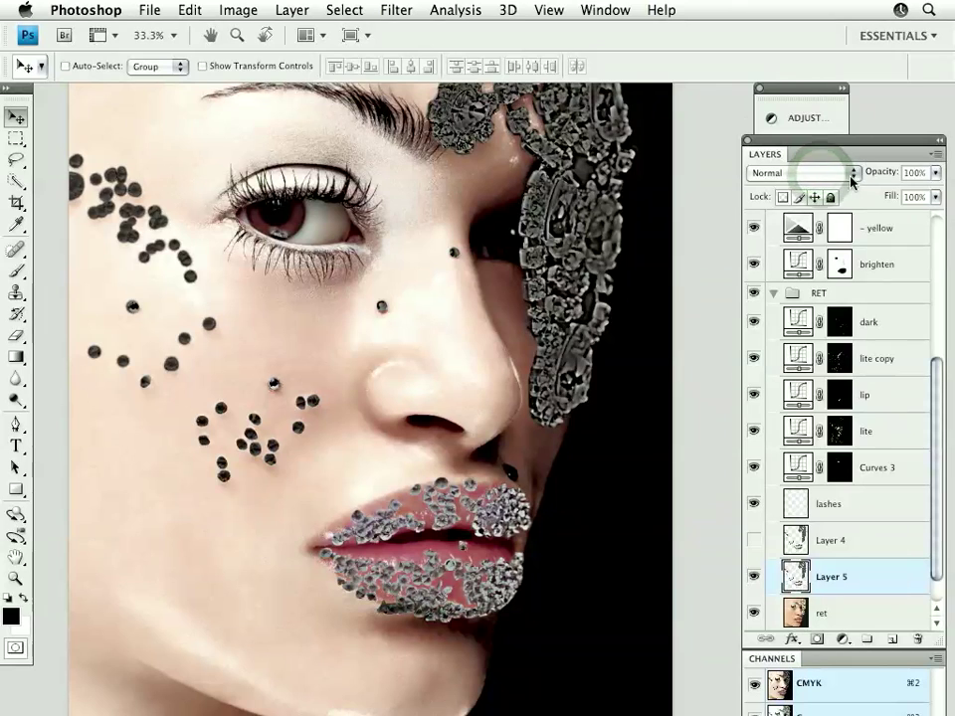
- Set the High Pass jewel layer's blend mode to Soft Light and compare the lip crystals with it hidden and shown
left_click(854, 175)
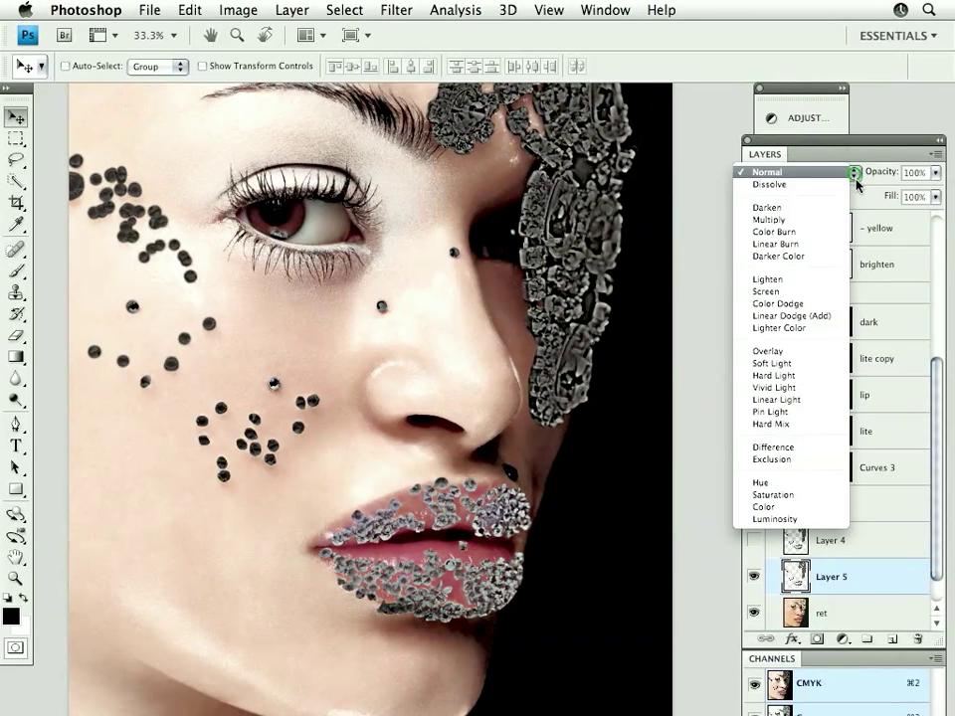
left_click(793, 365)
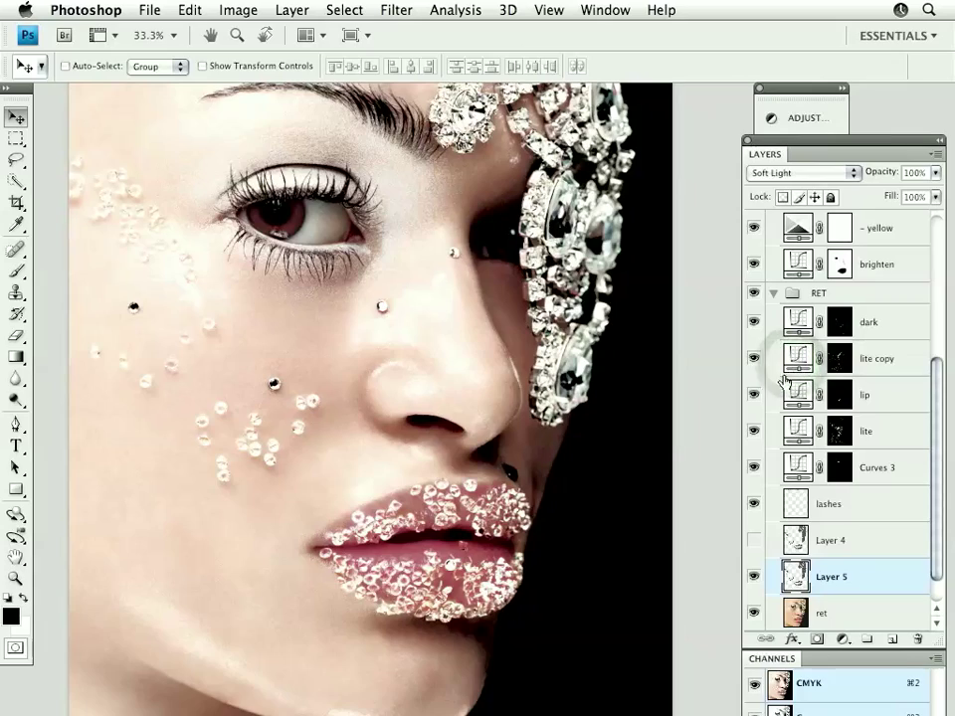
left_click_drag(561, 577, 555, 504)
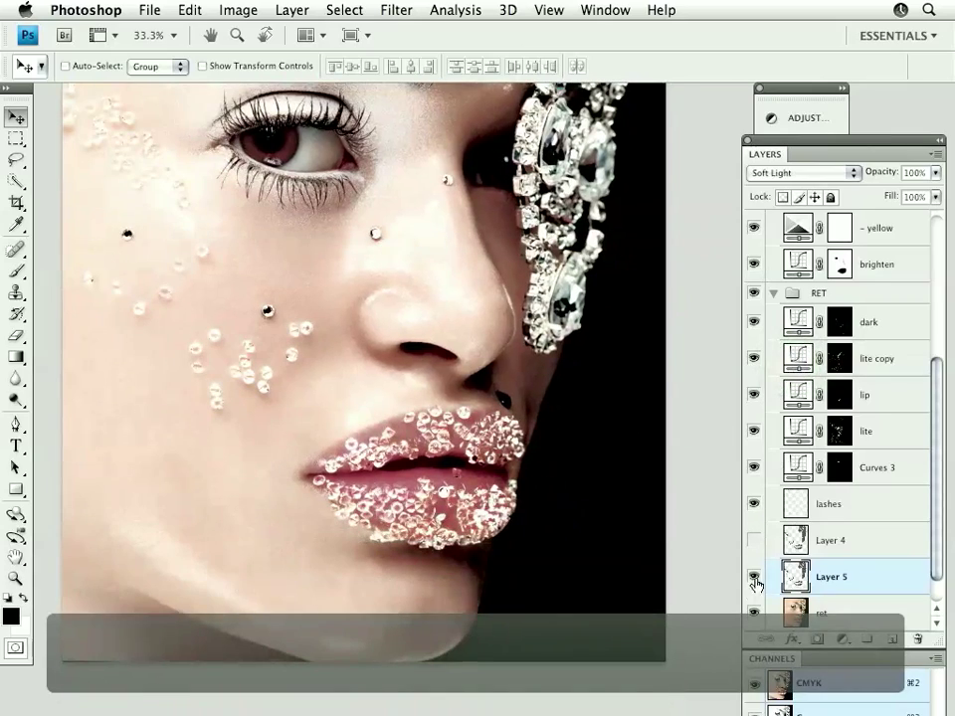
left_click_drag(368, 397, 471, 503)
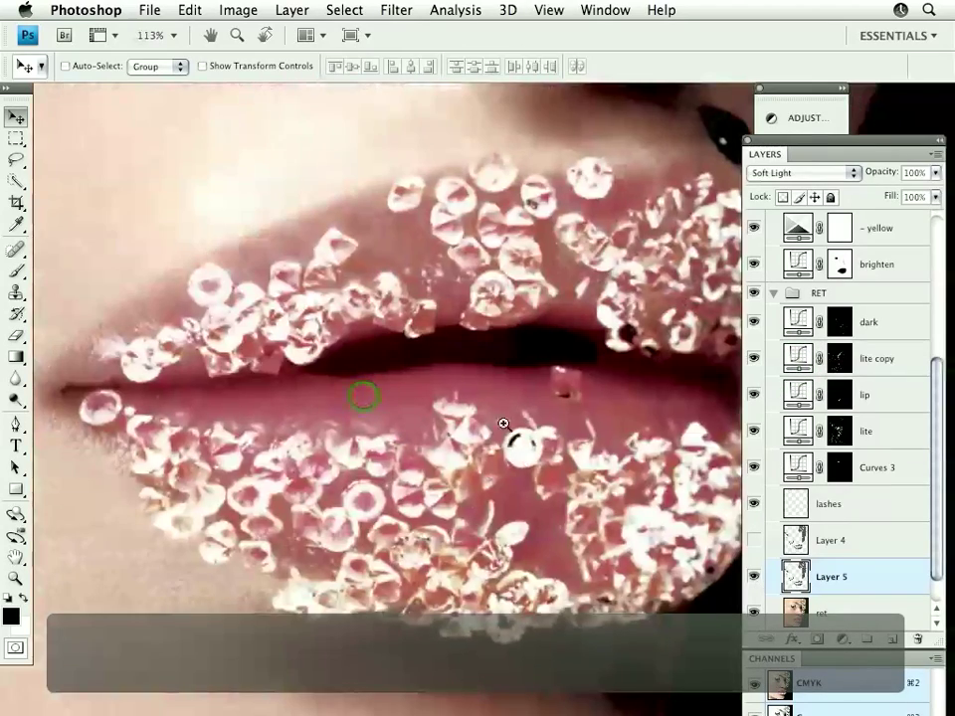
left_click_drag(504, 424, 412, 546)
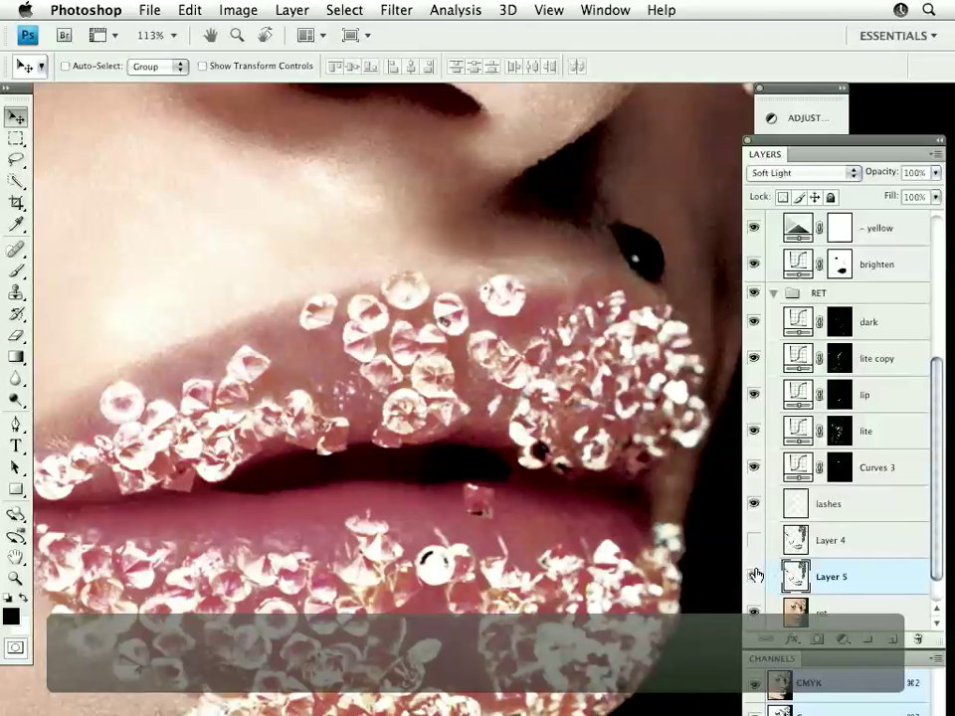
left_click(753, 578)
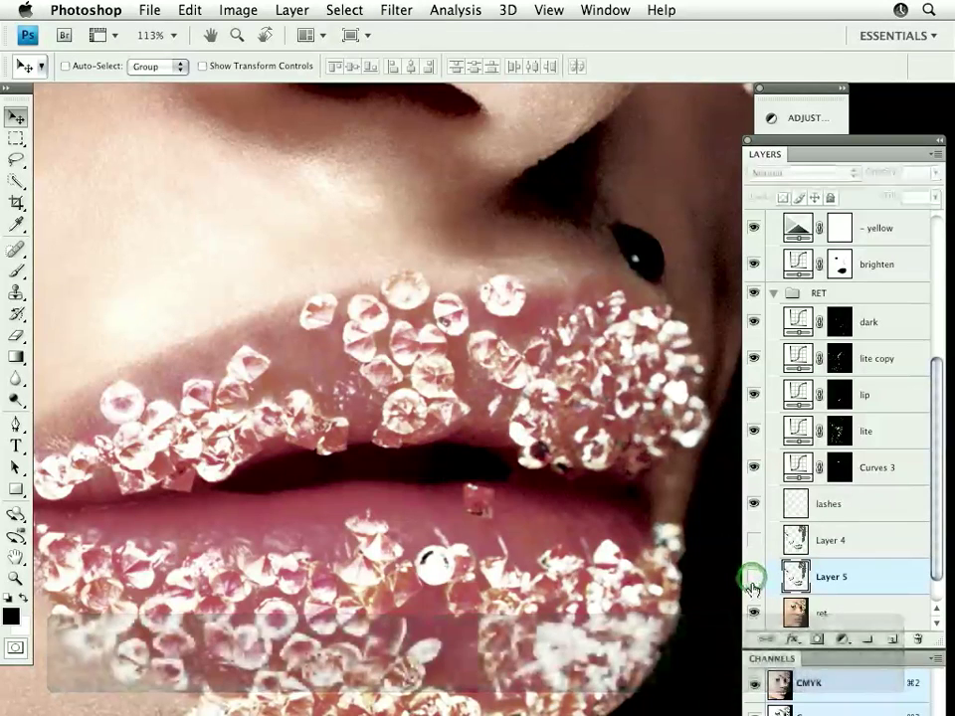
left_click(754, 578)
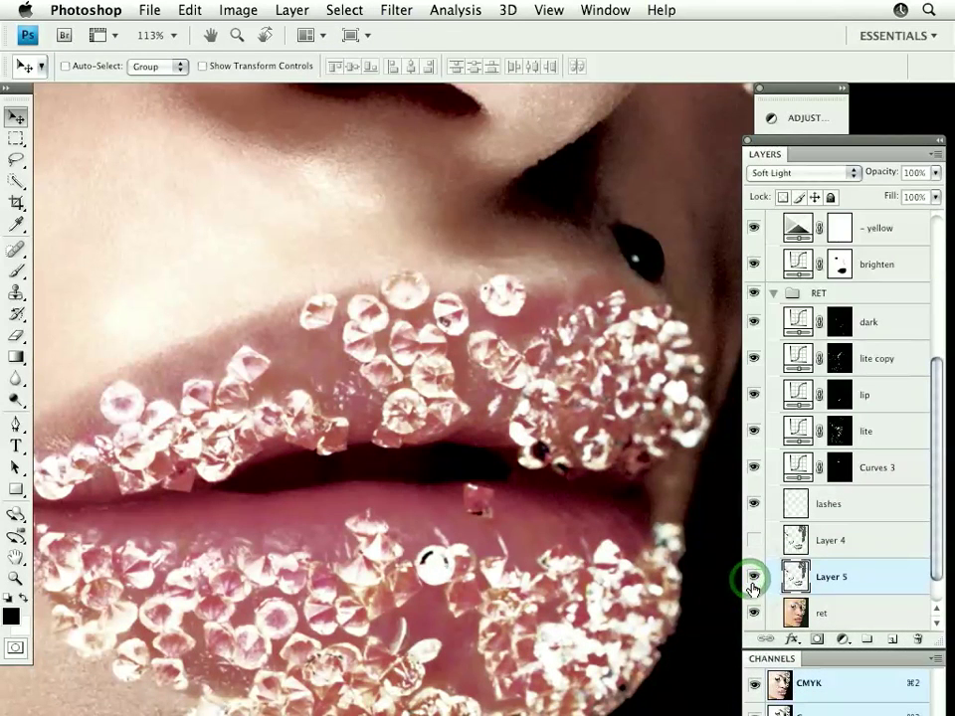
- Compare the cheek and lip crystals at a wider view with the Soft Light jewel layer hidden and shown
key("super+minus")
key("super+minus")
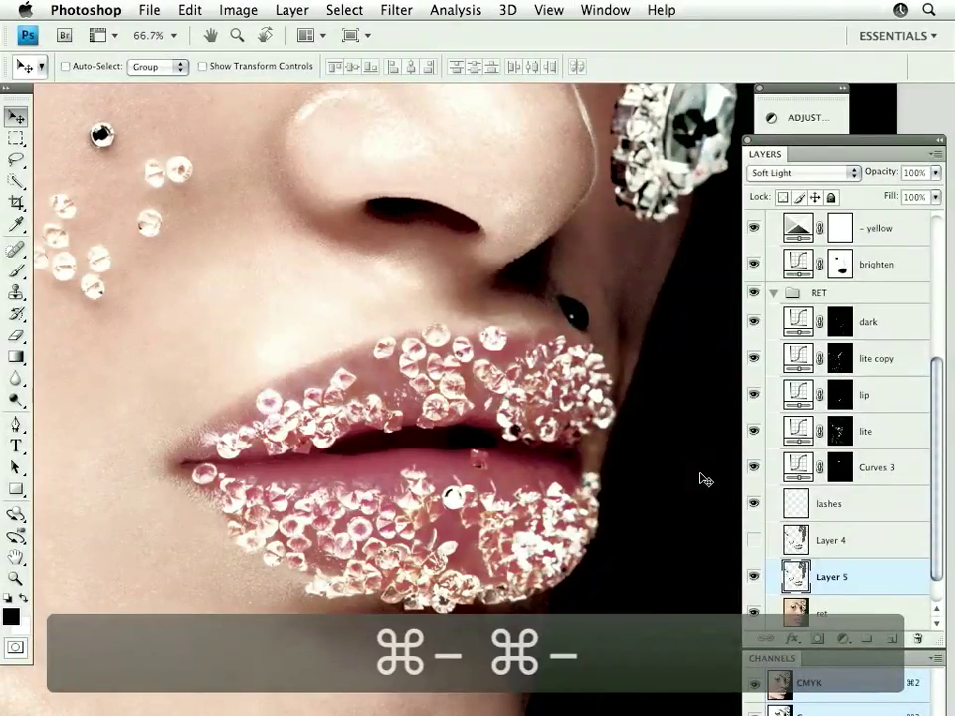
left_click_drag(585, 386, 732, 499)
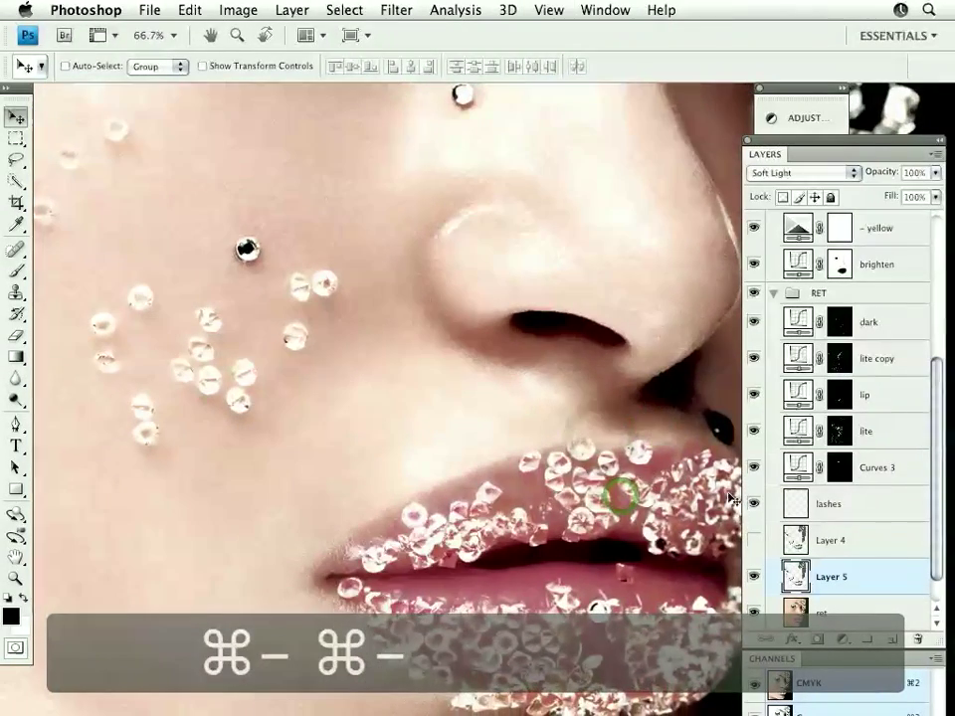
left_click(754, 579)
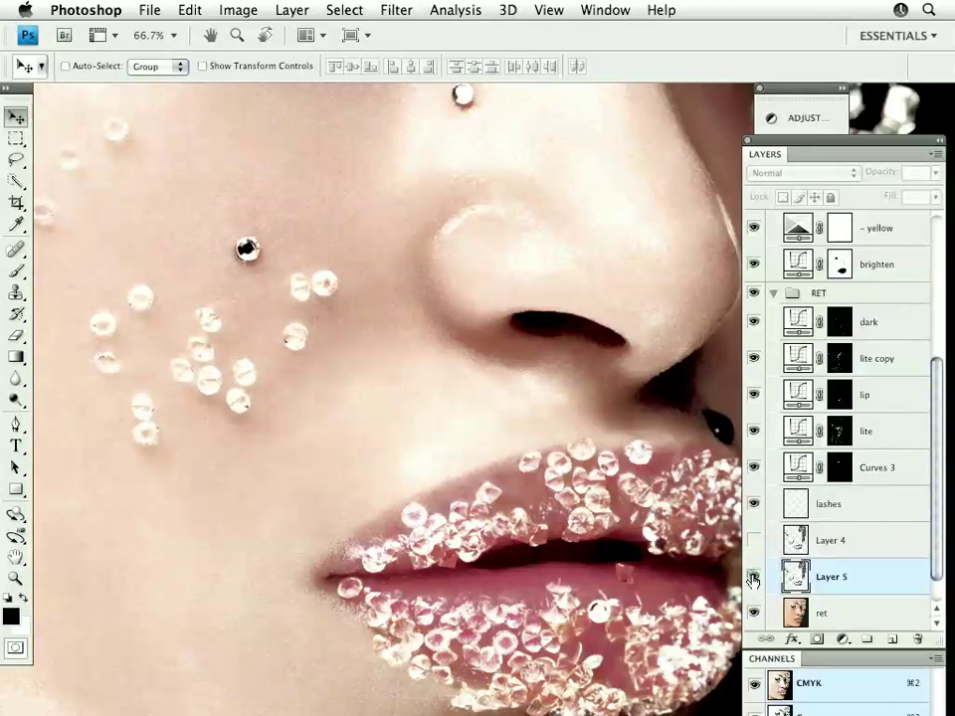
left_click(754, 579)
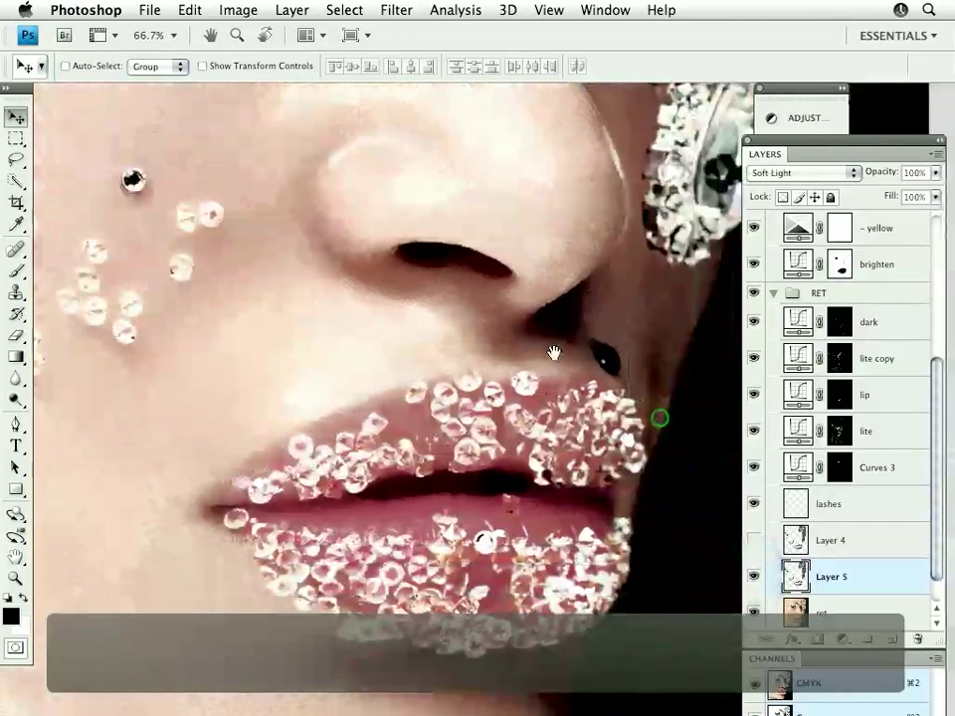
left_click(755, 579)
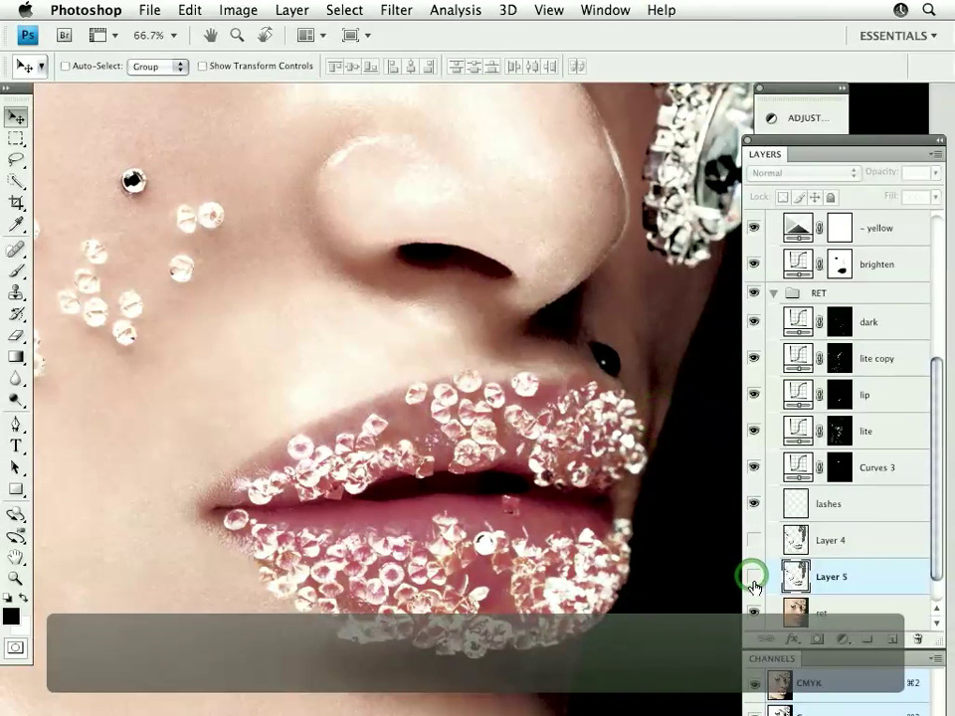
left_click(755, 579)
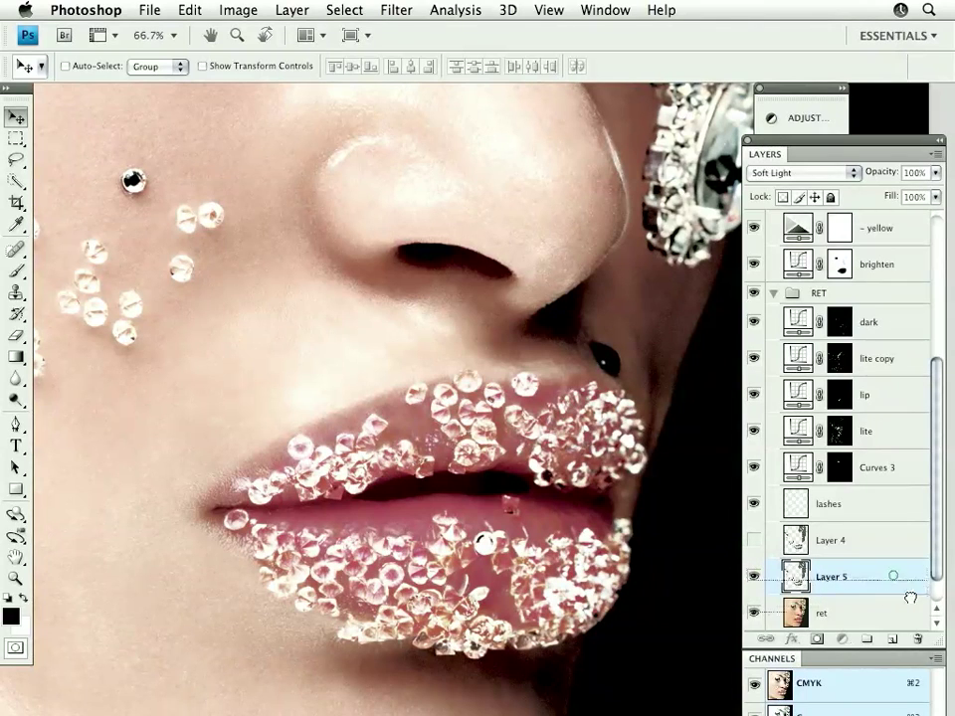
- Merge the High Pass jewel layer down into the ret layer and make Layer 4 visible again
key("super+e")
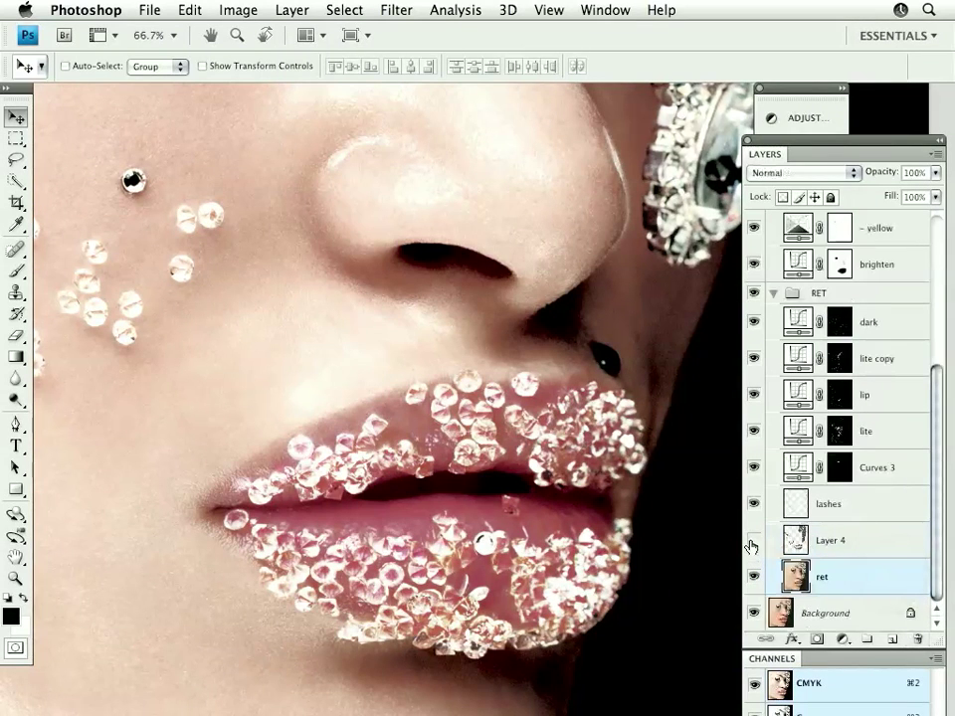
left_click(752, 540)
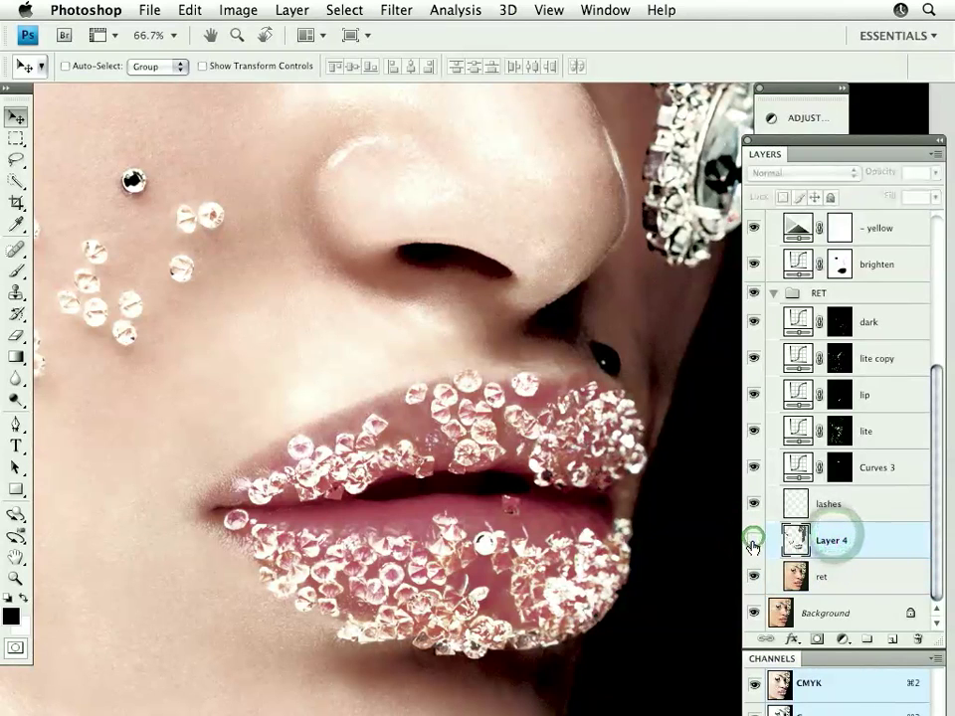
left_click(752, 542)
left_click(752, 542)
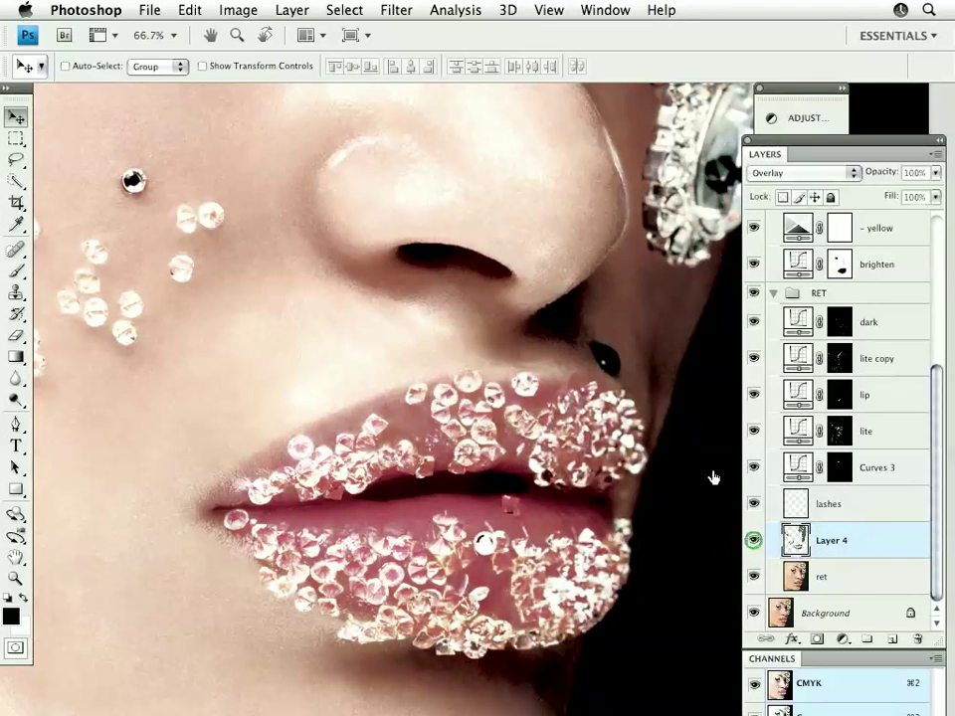
- Compare the hanging jewels beside the nose with Layer 4 hidden and shown
left_click_drag(592, 288, 486, 518)
left_click_drag(570, 423, 553, 469)
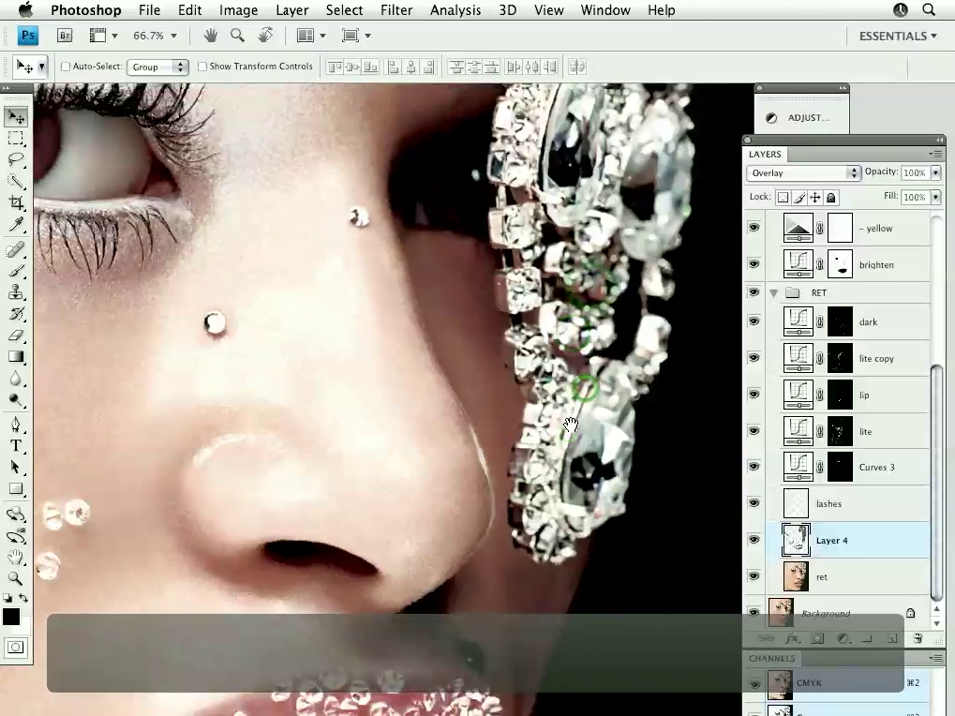
left_click(753, 542)
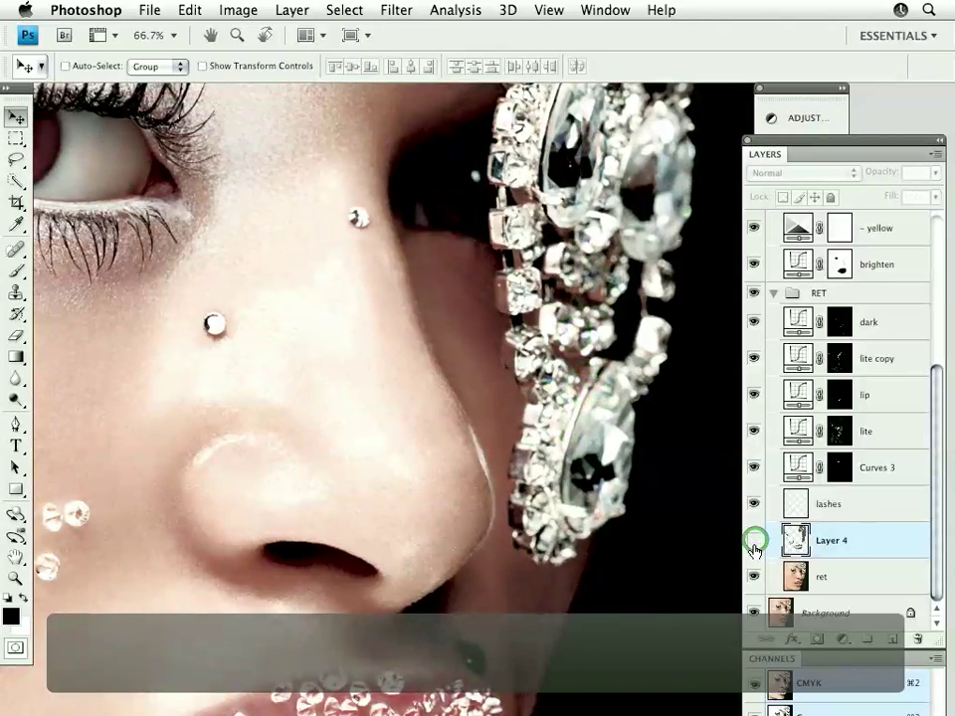
left_click(753, 542)
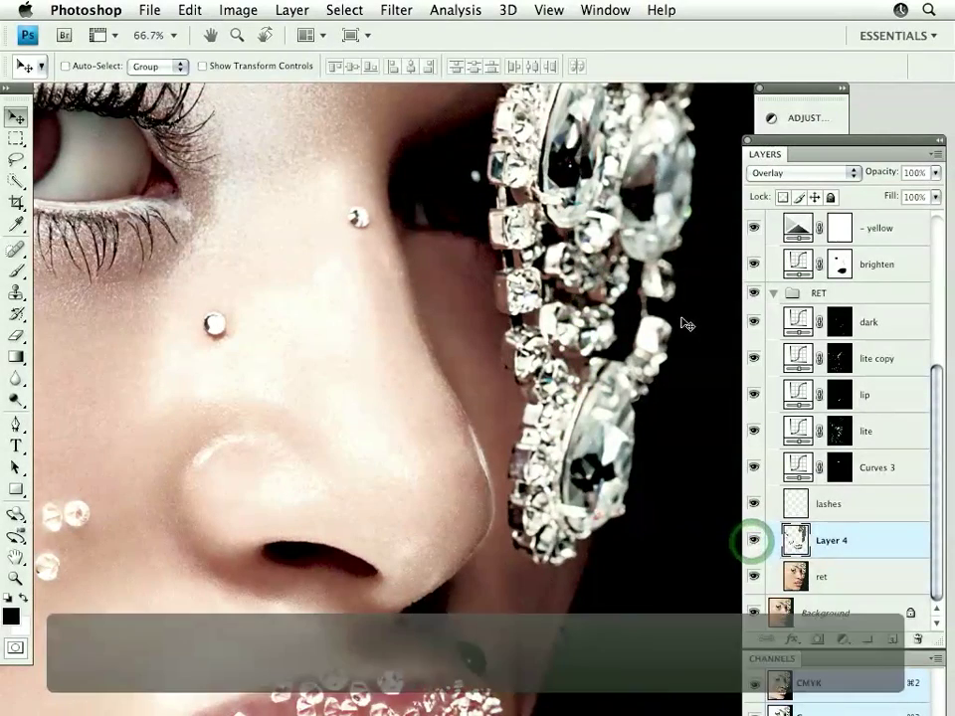
- Check the lashes layer in isolation over the whole face and restore the visibility of all layers
key("super+minus")
key("super+minus")
left_click_drag(375, 397, 444, 390)
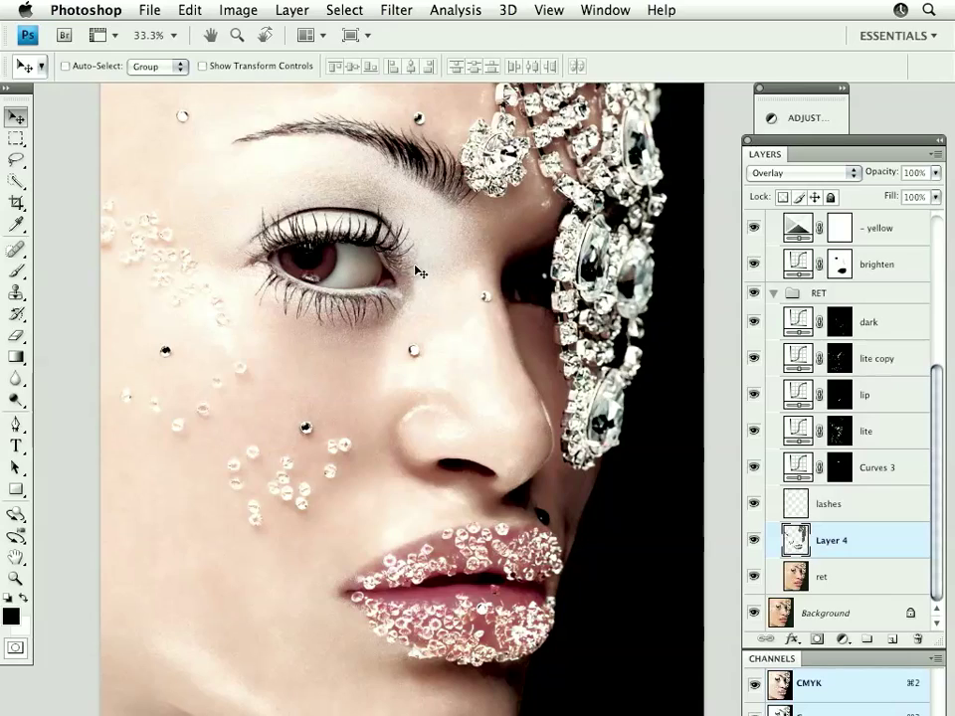
left_click(752, 506, "alt")
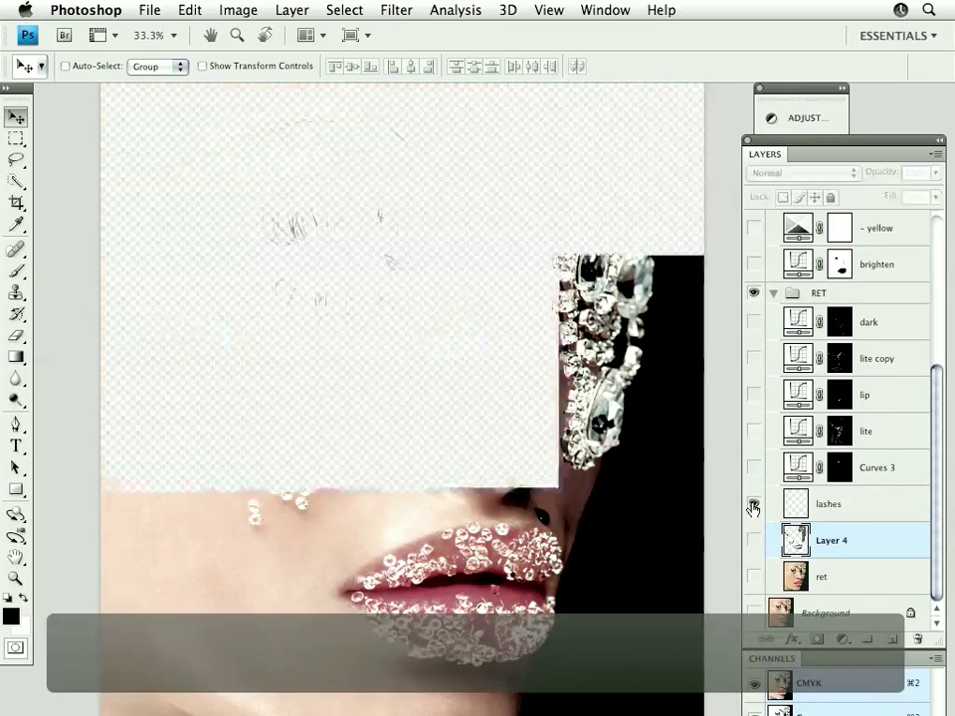
left_click(753, 505, "alt")
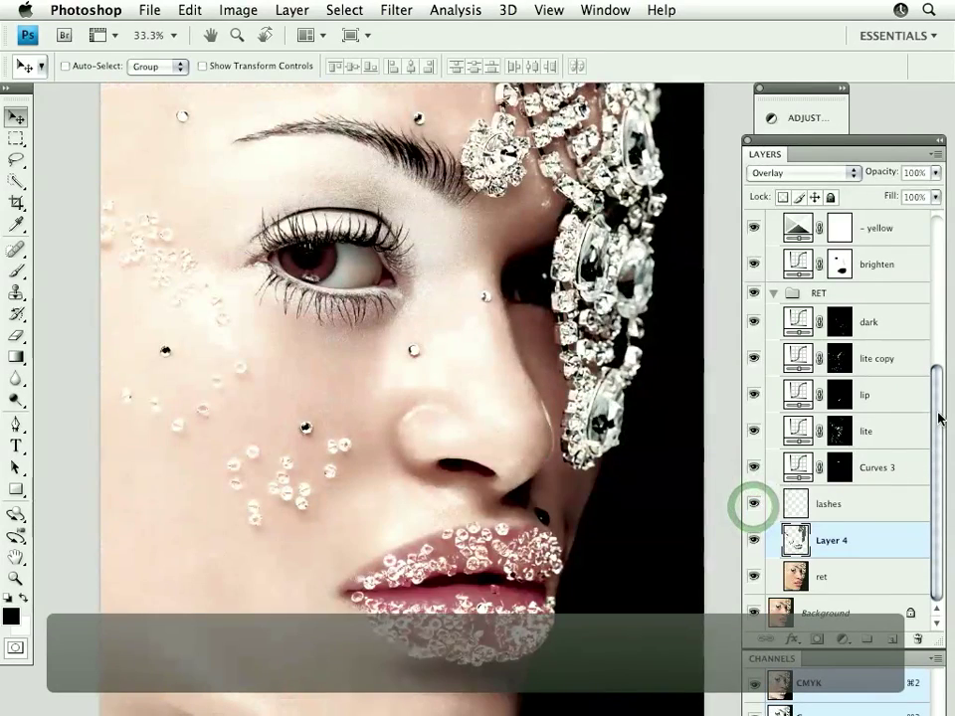
mouse_move(936, 408)
left_mouse_down()
mouse_move(940, 261)
mouse_move(938, 430)
left_mouse_up()
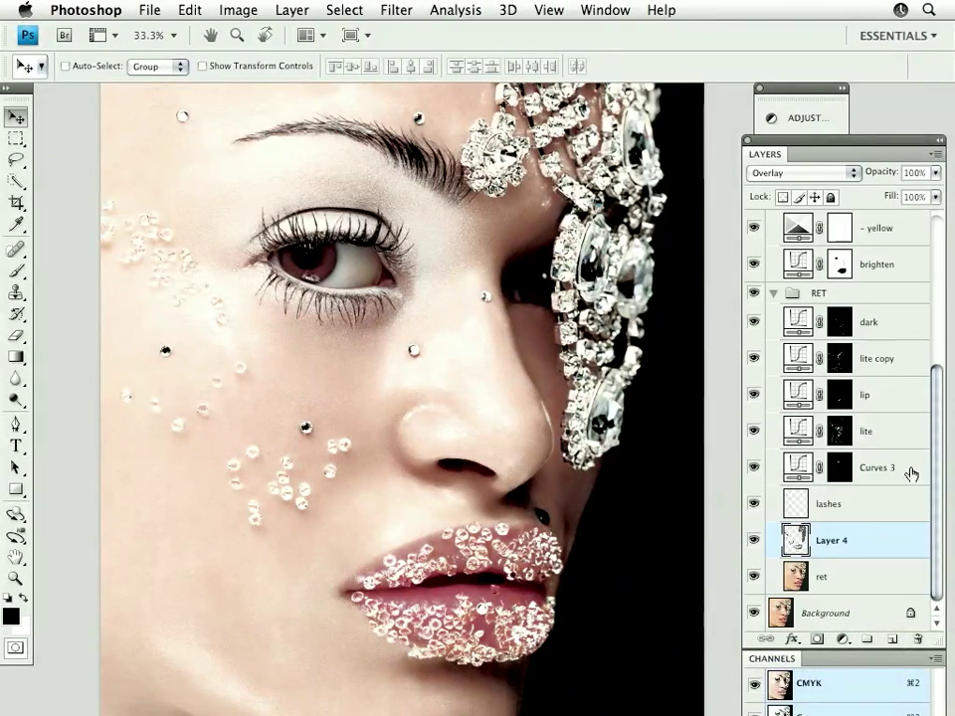
- Select the lashes layer and compare the upper and lower eyelashes up close with that layer hidden and shown
left_click(857, 506)
left_click_drag(208, 170, 473, 408)
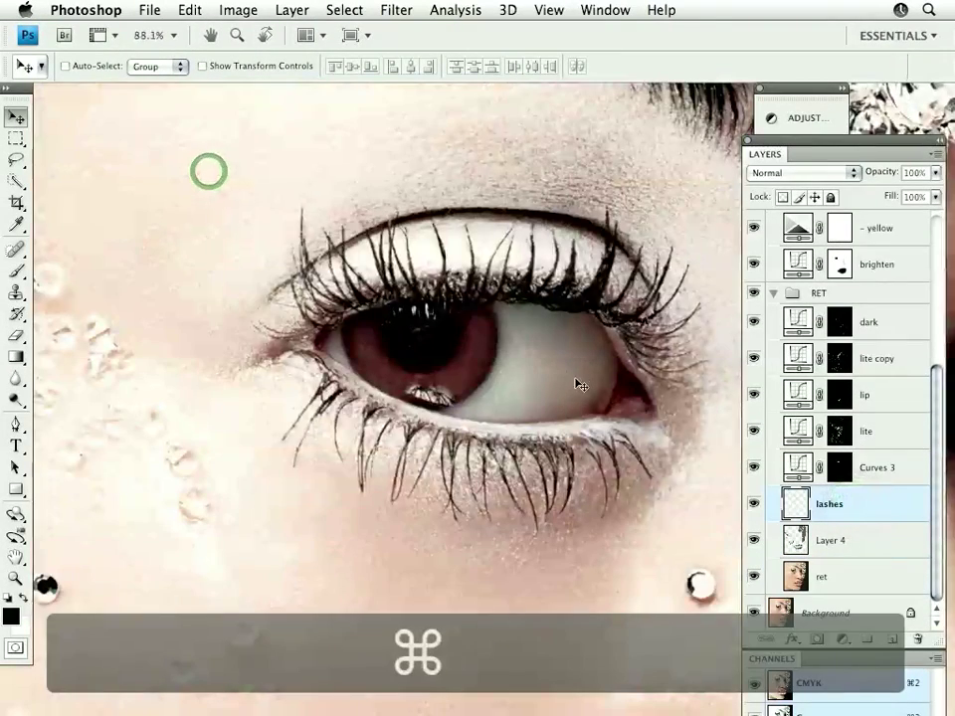
scroll(571, 433, "down", 3)
scroll(550, 432, "right", 4)
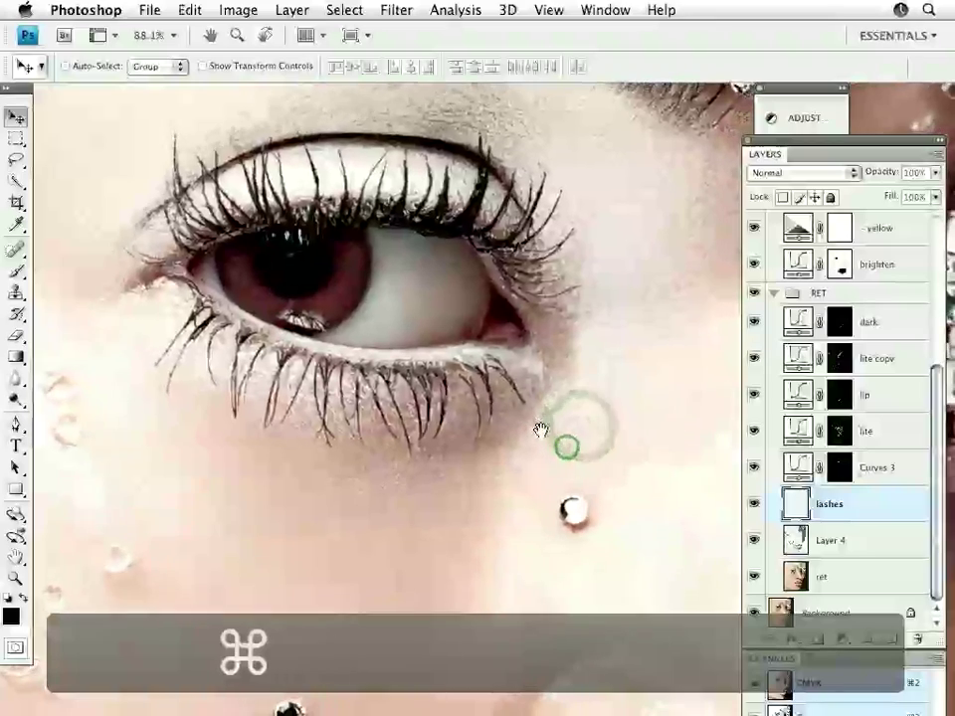
scroll(541, 430, "up", 1)
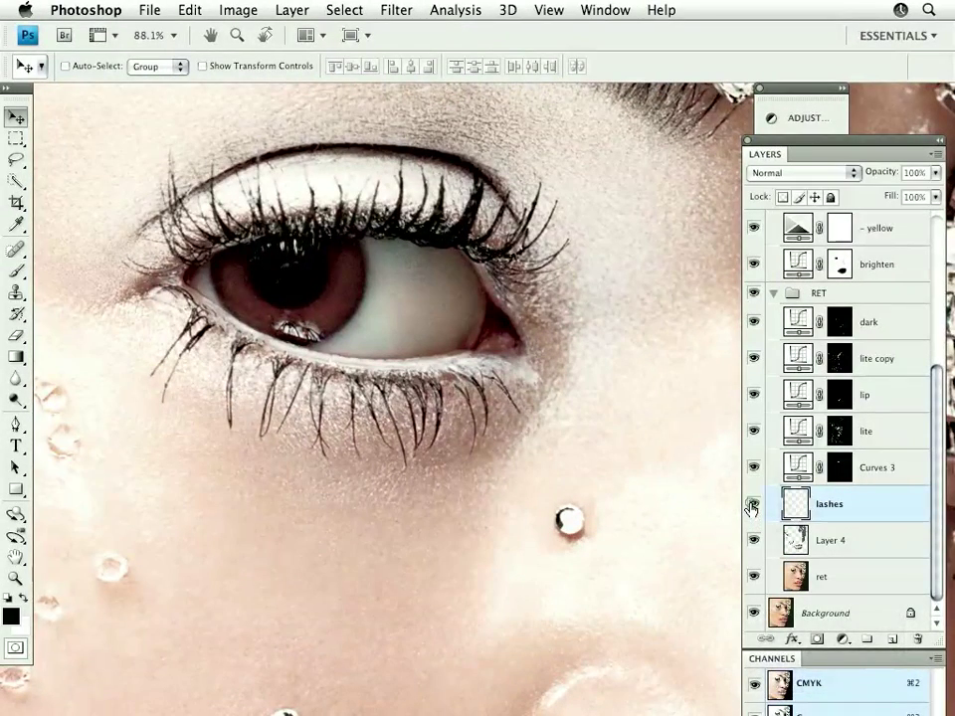
left_click(752, 505)
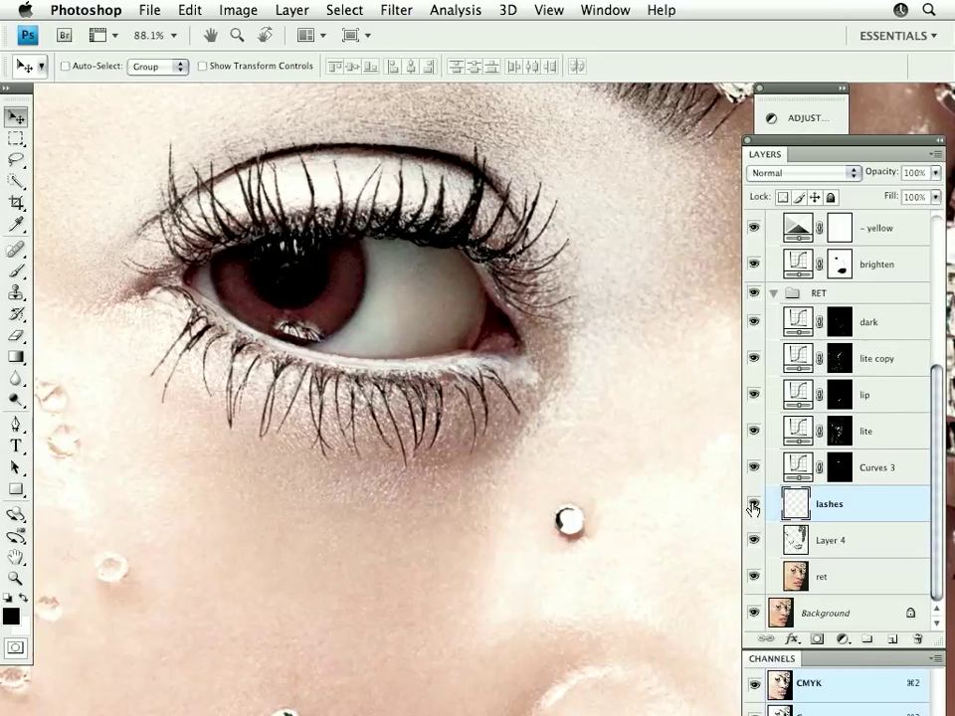
left_click(753, 505)
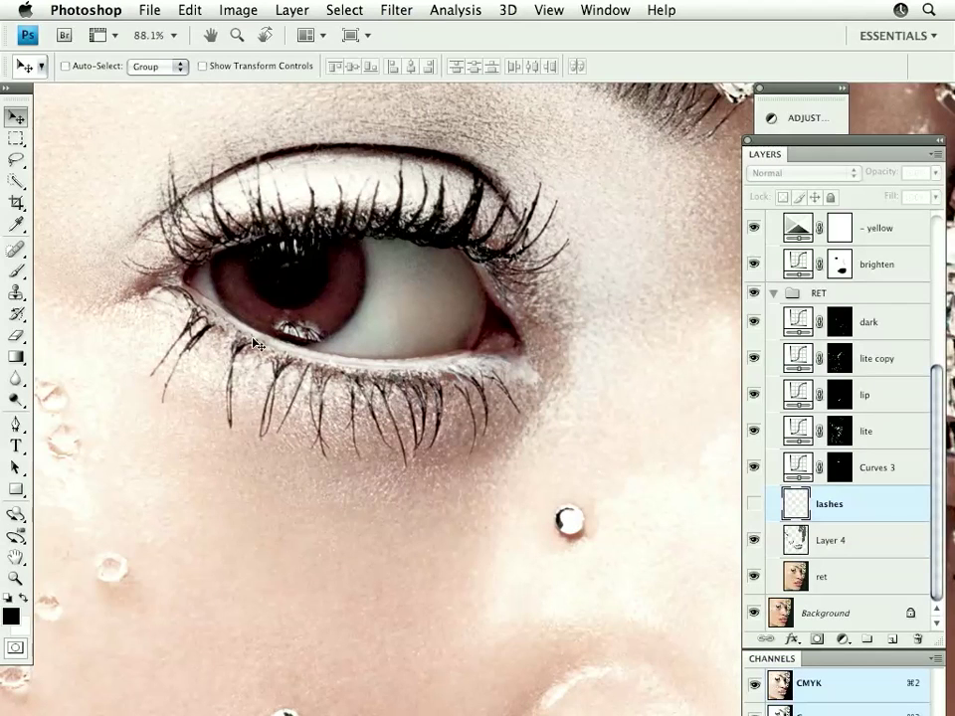
left_click(753, 506)
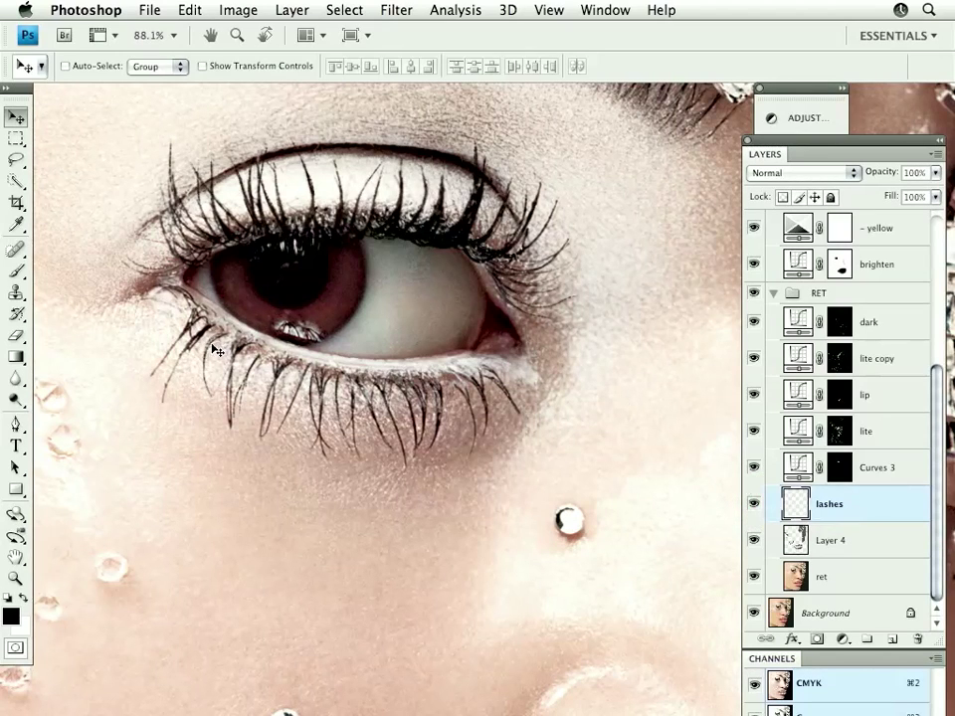
left_click(753, 507)
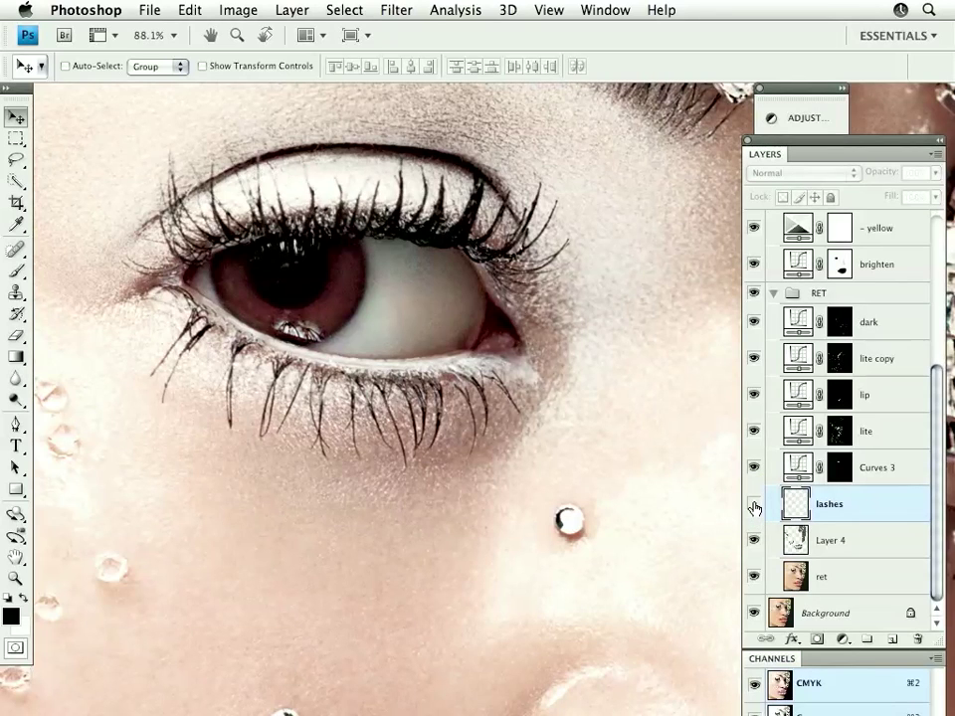
left_click(753, 506)
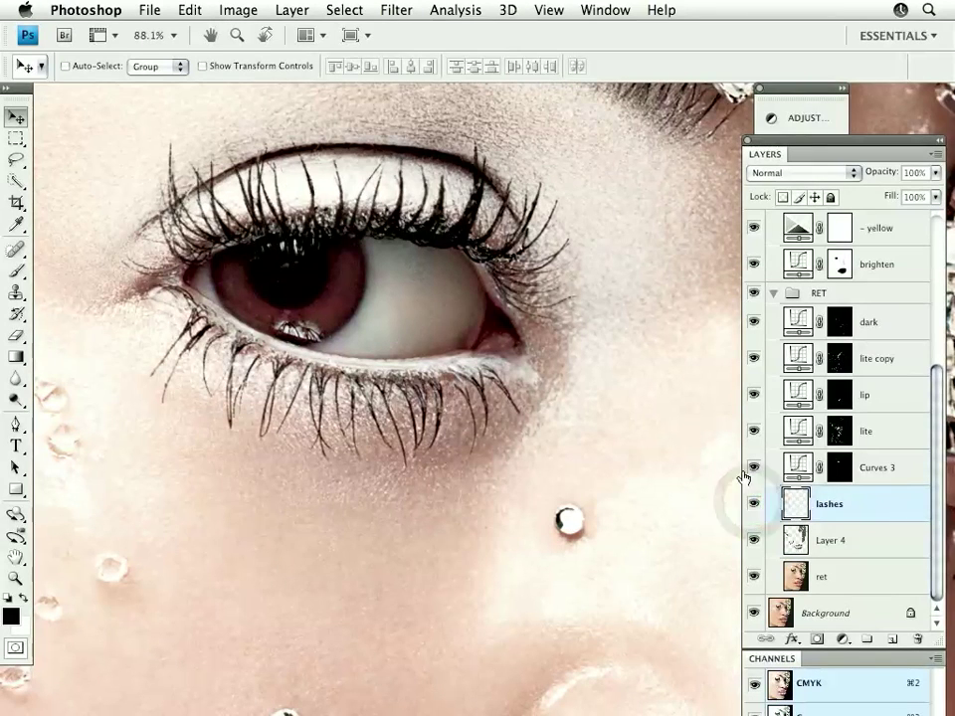
- Activate the Brush tool for the lashes layer and open the brush settings beside the enlarged eye
key("super+equal")
left_click_drag(521, 408, 570, 398)
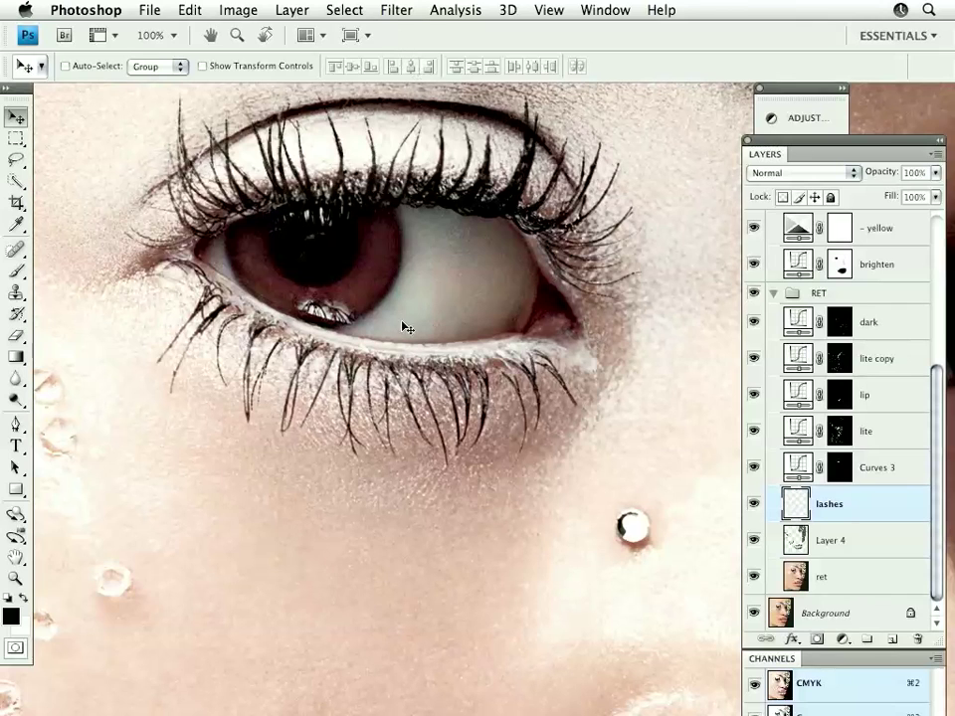
key("b")
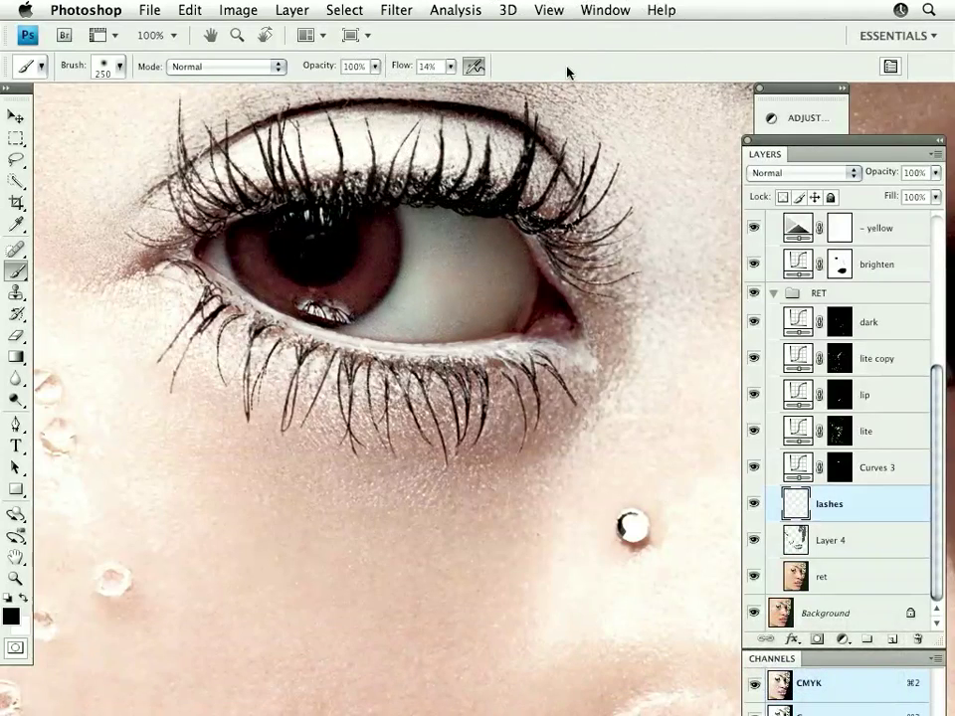
key("r")
mouse_move(629, 149)
left_mouse_down()
mouse_move(507, 231)
mouse_move(526, 222)
left_mouse_up()
left_click(889, 67)
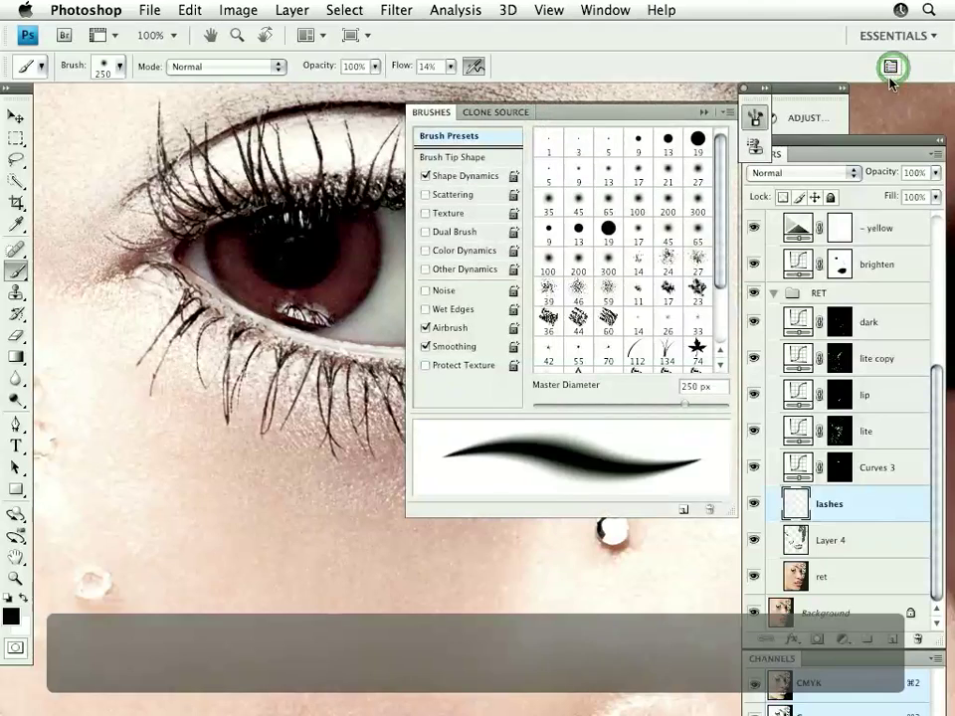
left_click_drag(631, 108, 531, 112)
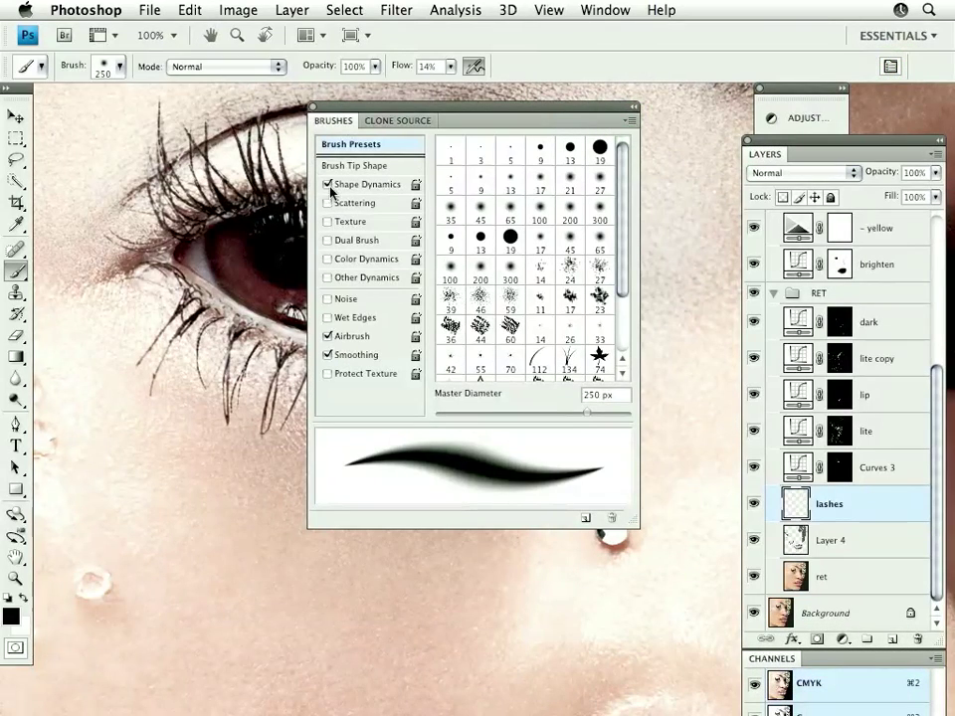
- Compare the brush stroke preview with Shape Dynamics off and on, leaving the option off
left_click(328, 185)
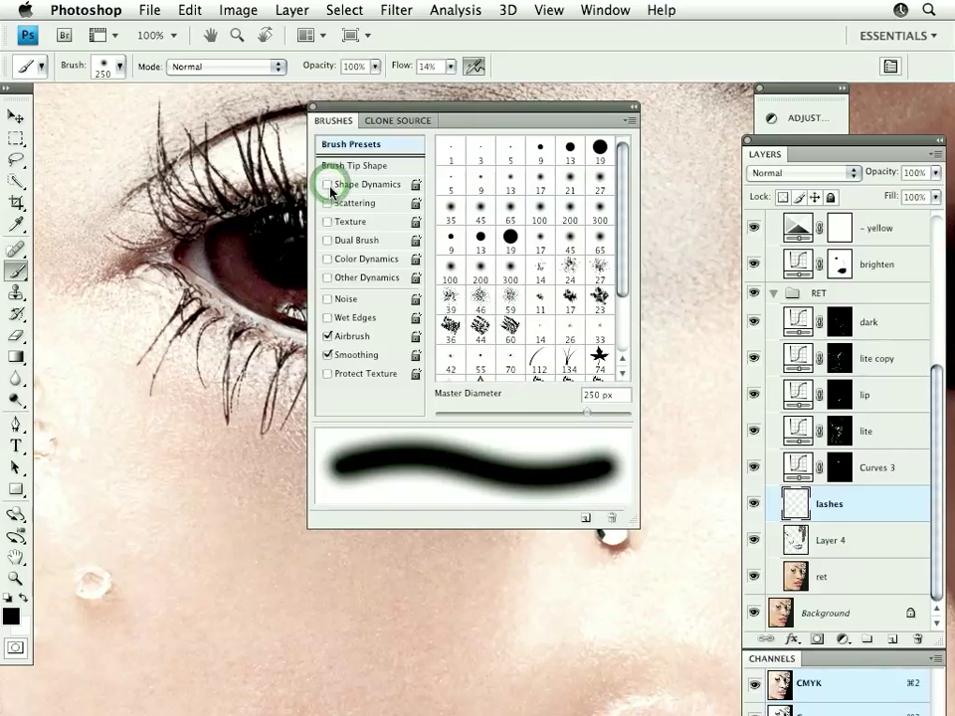
left_click(328, 185)
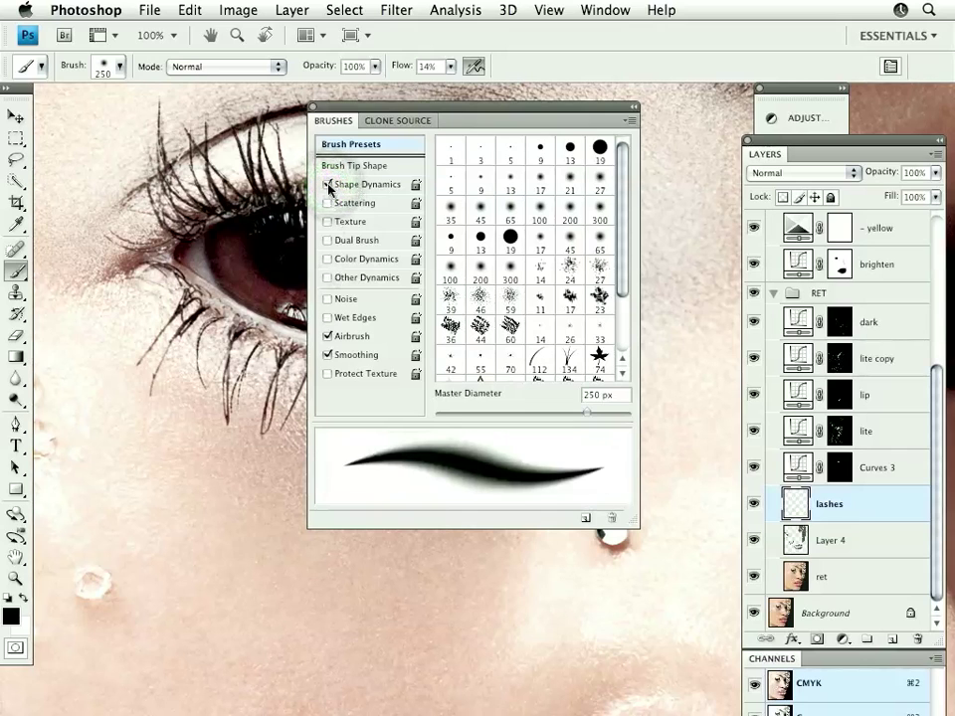
left_click(328, 185)
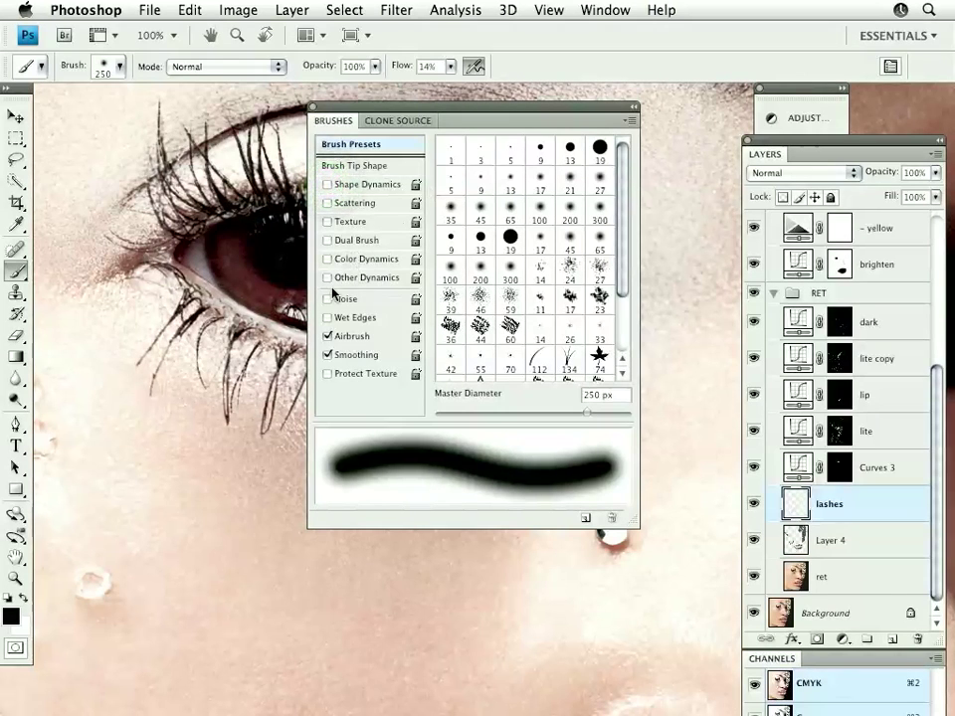
left_click(329, 185)
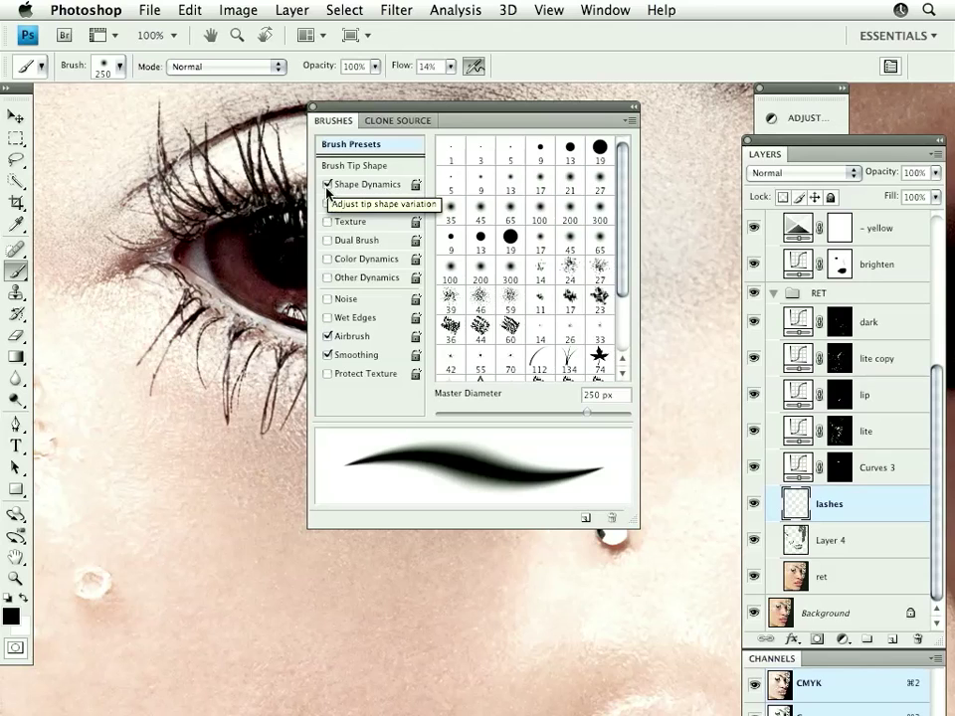
left_click(327, 186)
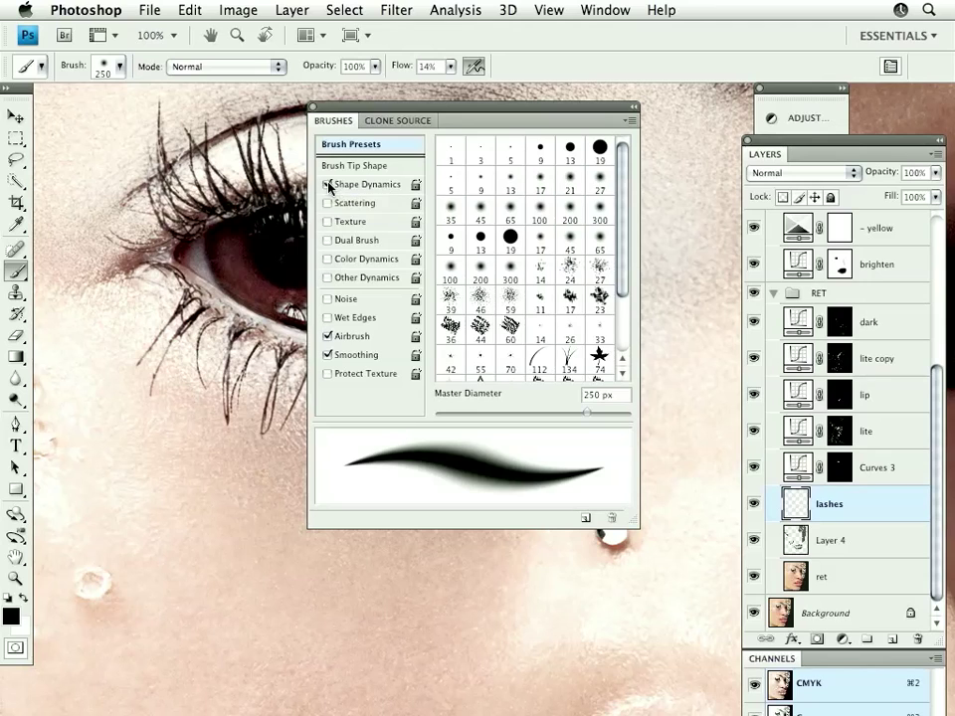
- Enable Other Dynamics for the brush and set both the opacity and flow jitter controls to Pen Pressure
left_click(366, 278)
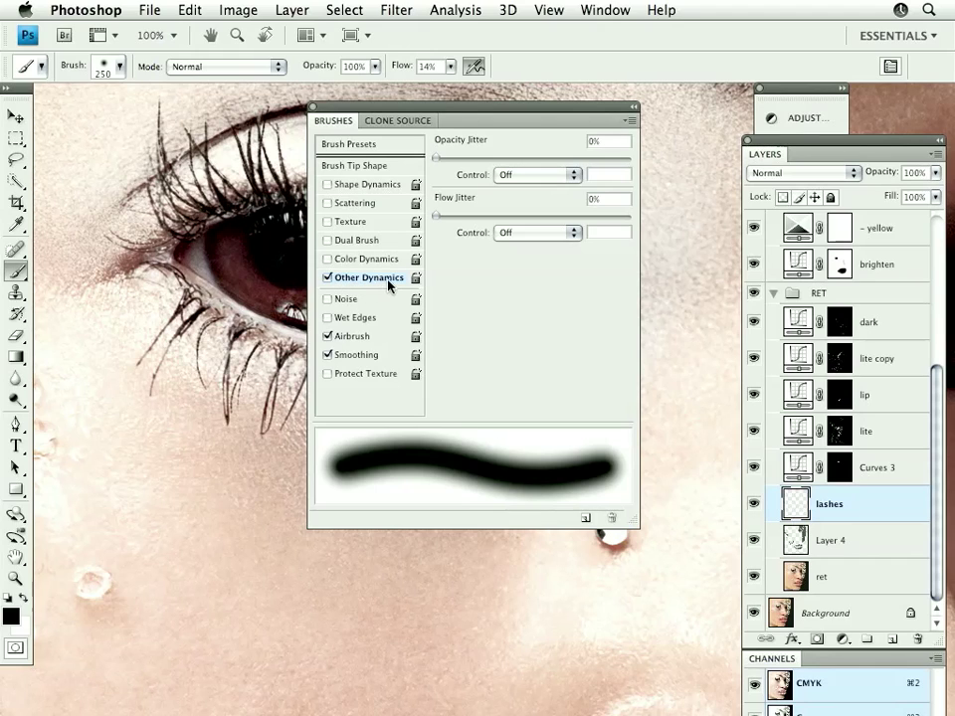
left_click(573, 176)
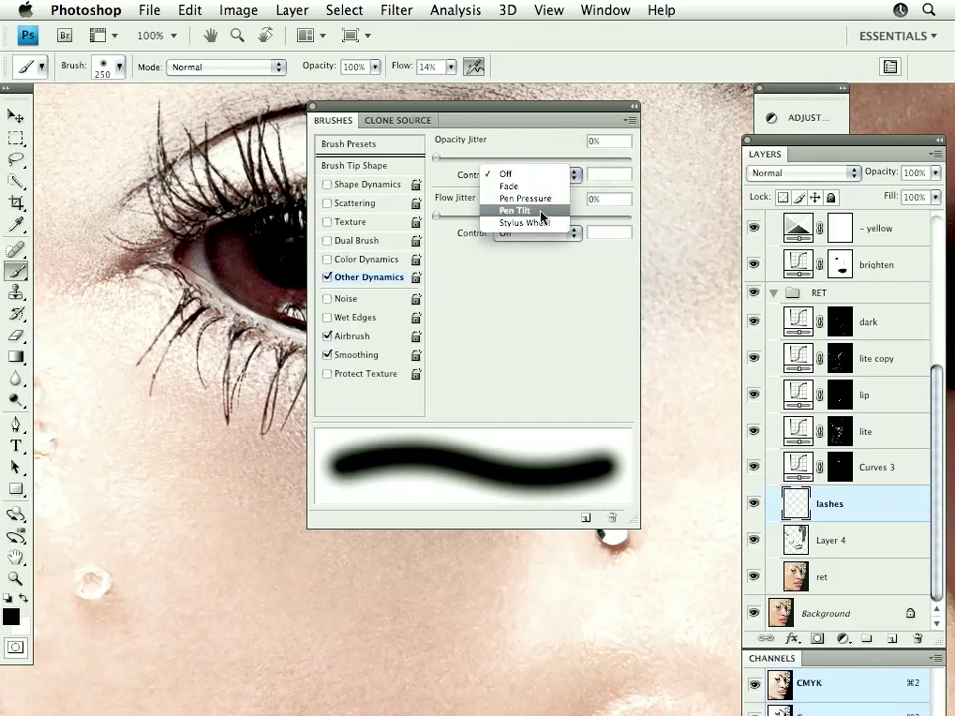
left_click(544, 199)
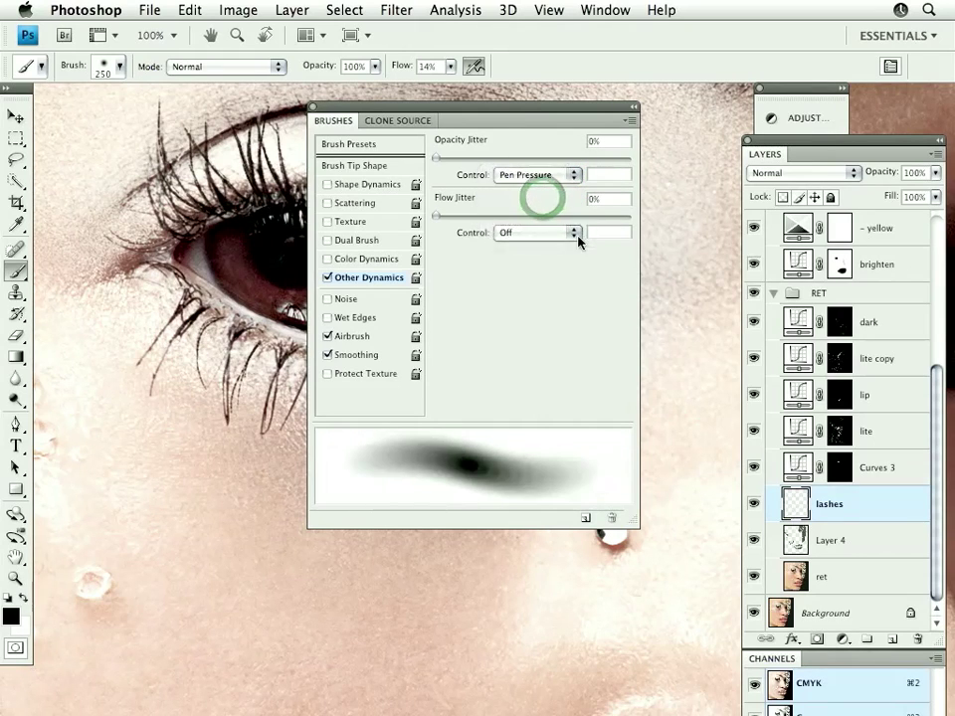
left_click(574, 232)
left_click(543, 256)
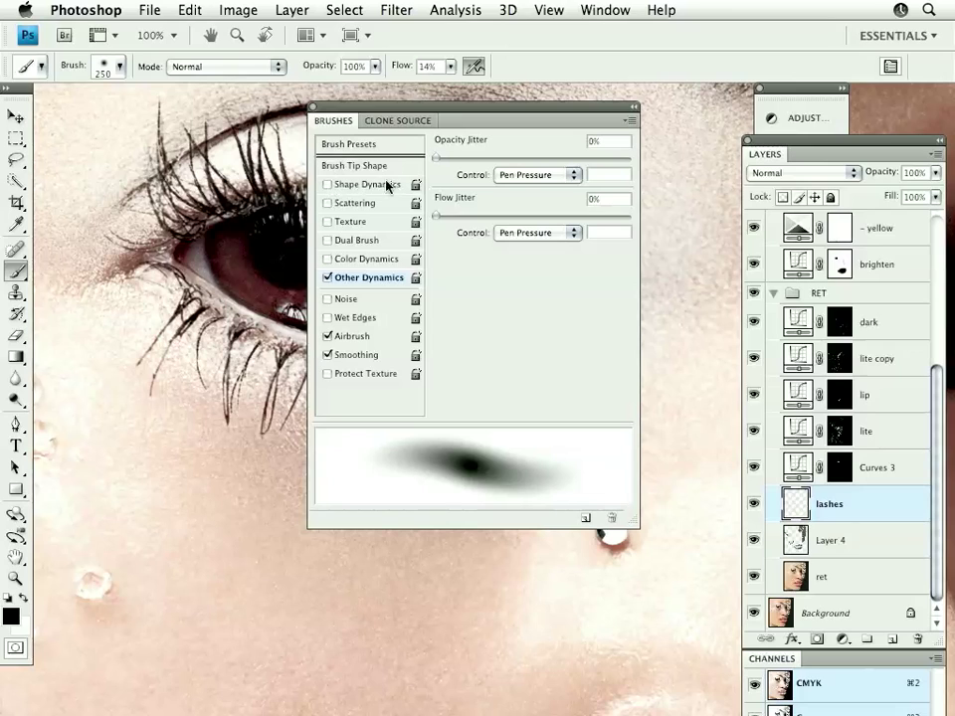
- Enable Shape Dynamics with 100% size jitter and increase the brush hardness until the tip is hard-edged
left_click(343, 184)
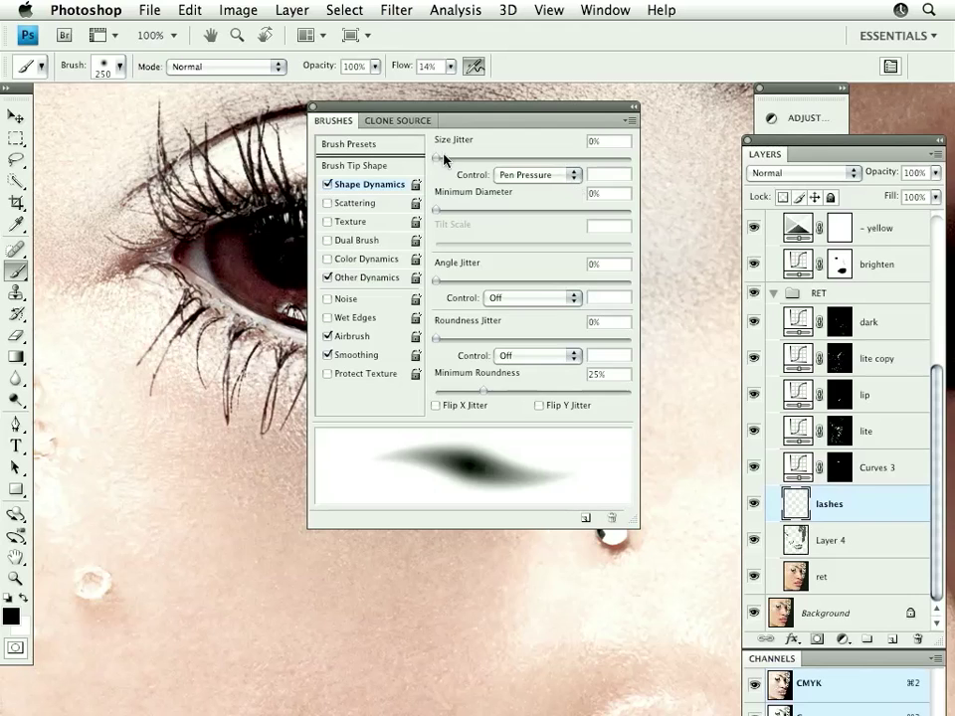
left_click_drag(442, 159, 631, 159)
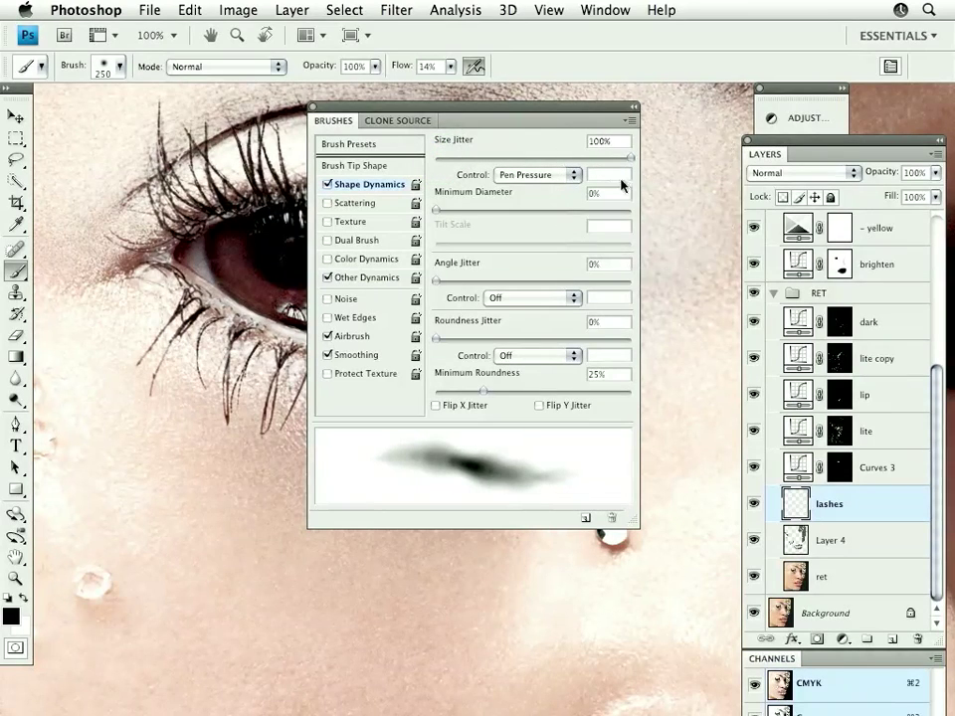
key("shift+bracketright")
key("shift+bracketright")
key("shift+bracketright")
key("shift+bracketright")
key("shift+bracketright")
key("shift+bracketright")
key("shift+bracketright")
key("shift+bracketright")
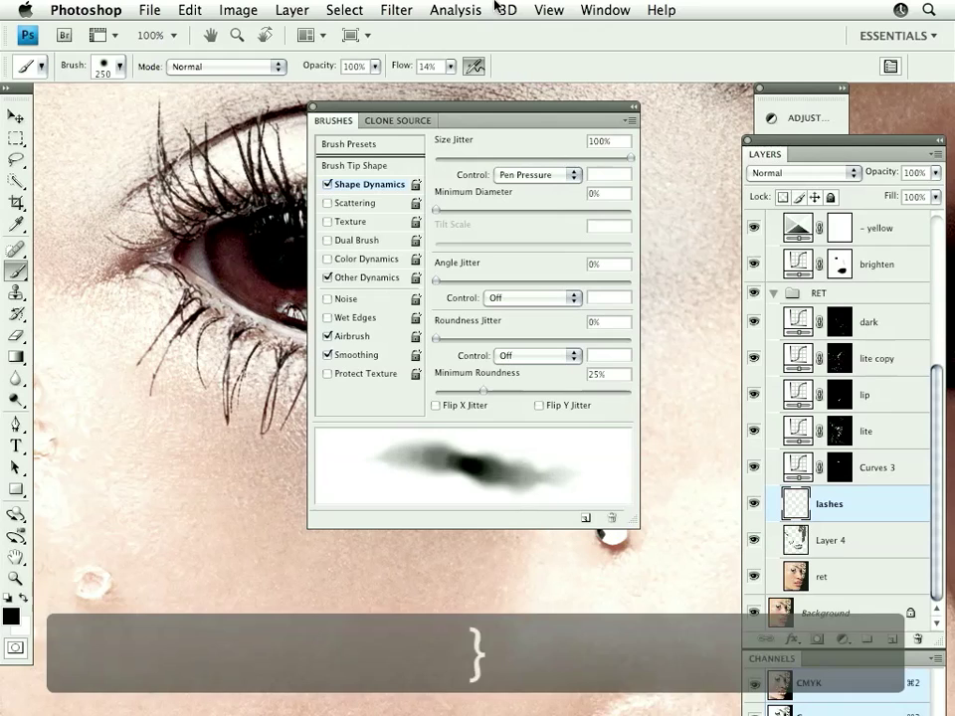
key("shift+bracketright")
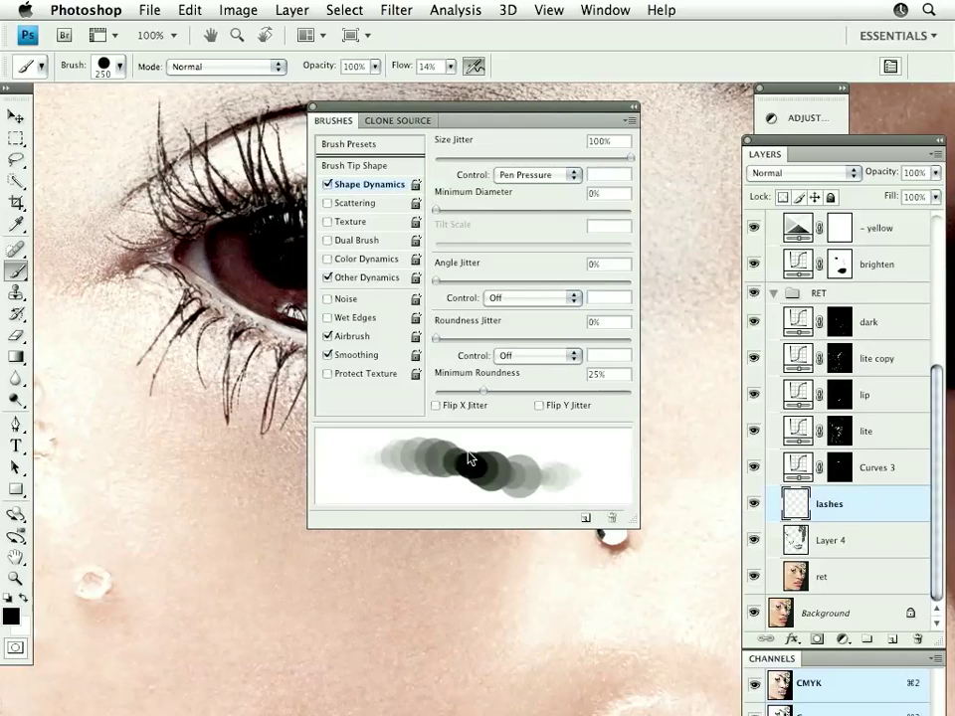
- Reduce the brush size to 2 px and close the brush settings to clear the view of the eye
left_click(500, 104)
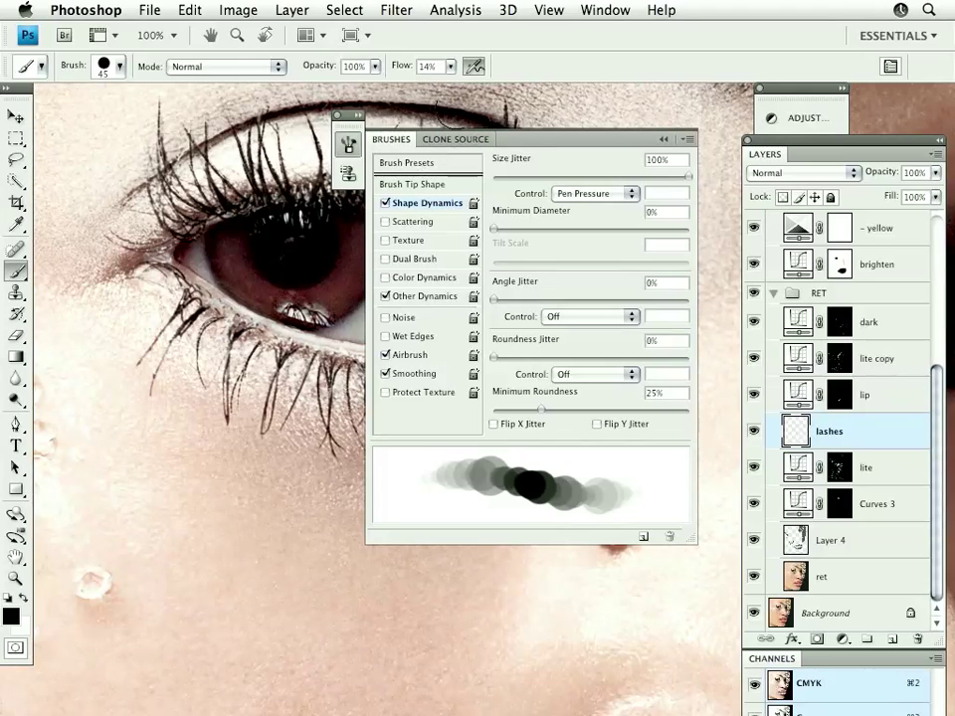
key("bracketleft")
key("bracketleft")
key("bracketleft")
key("bracketleft")
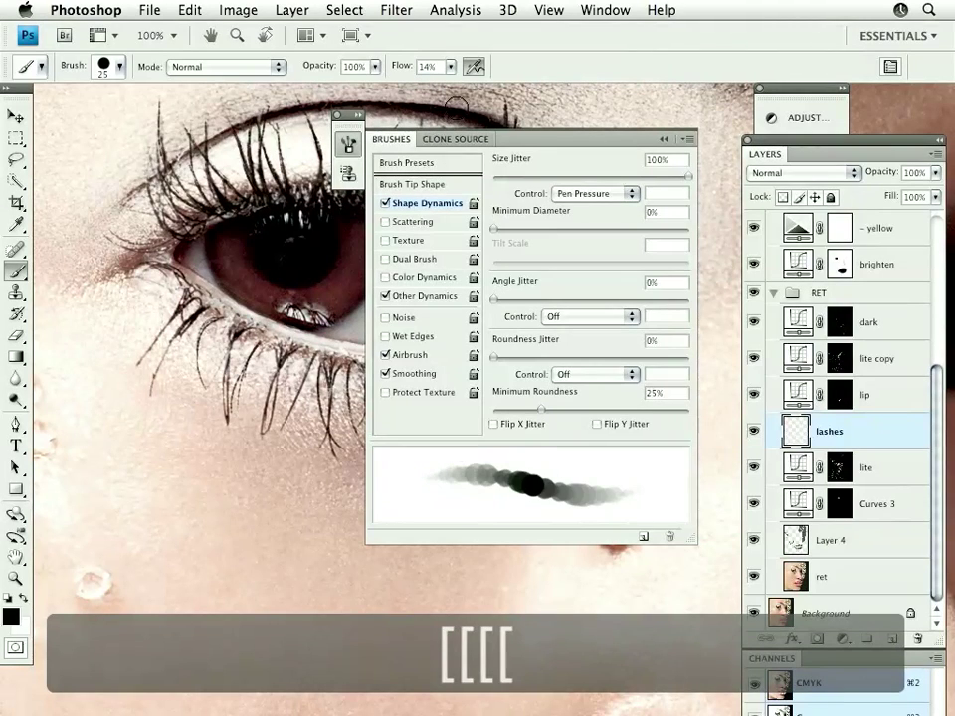
key("bracketleft")
key("bracketleft")
key("bracketleft")
key("bracketleft")
key("bracketleft")
key("bracketleft")
key("bracketleft")
key("bracketleft")
key("bracketleft")
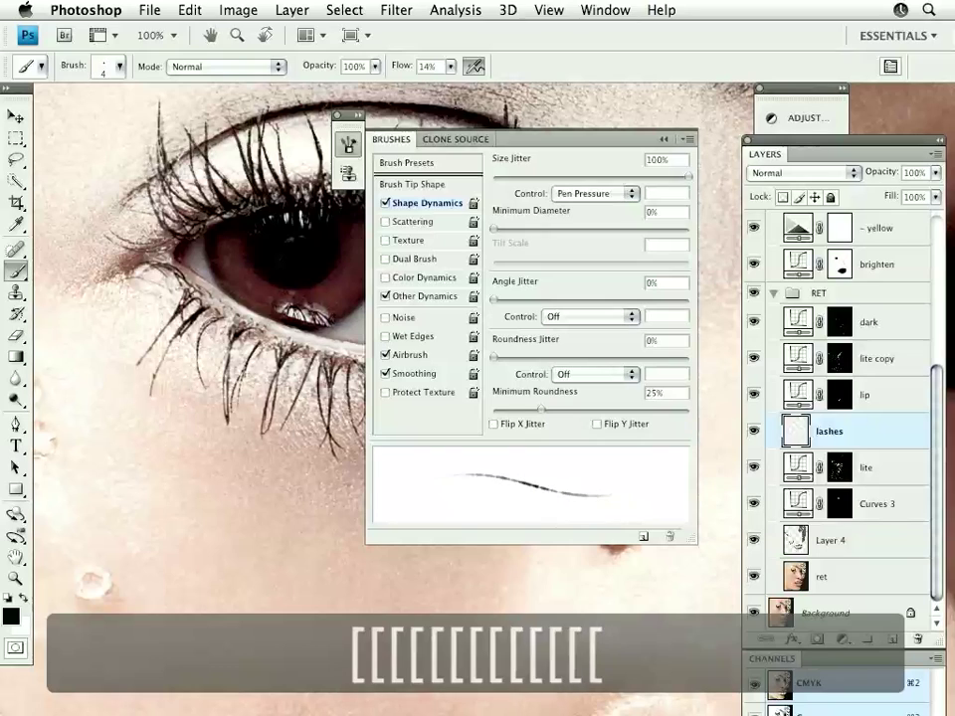
key("bracketleft")
key("bracketleft")
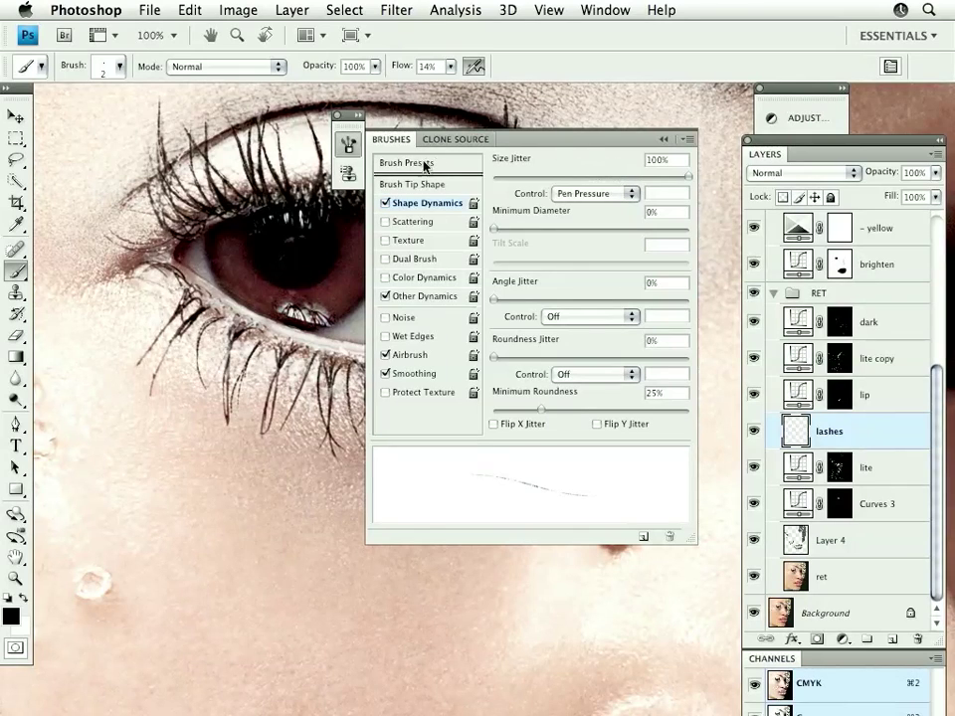
left_click(890, 70)
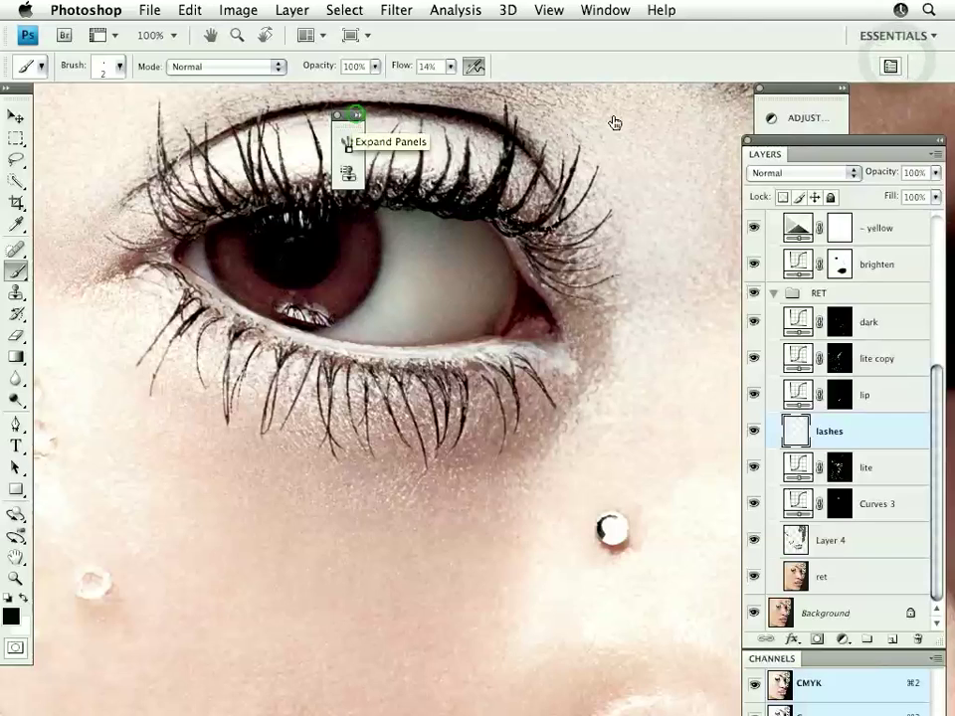
left_click(338, 116)
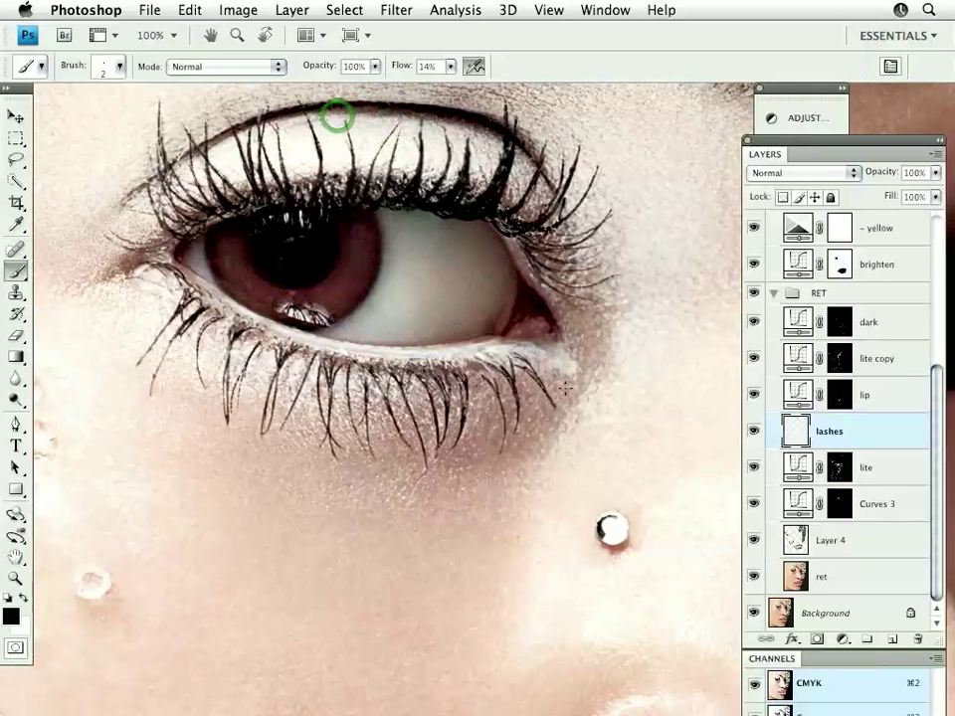
- Isolate the lashes layer to examine the hand-painted lash strokes, and restore the visibility of all other layers
left_click_drag(379, 428, 420, 398)
left_click_drag(180, 156, 494, 508)
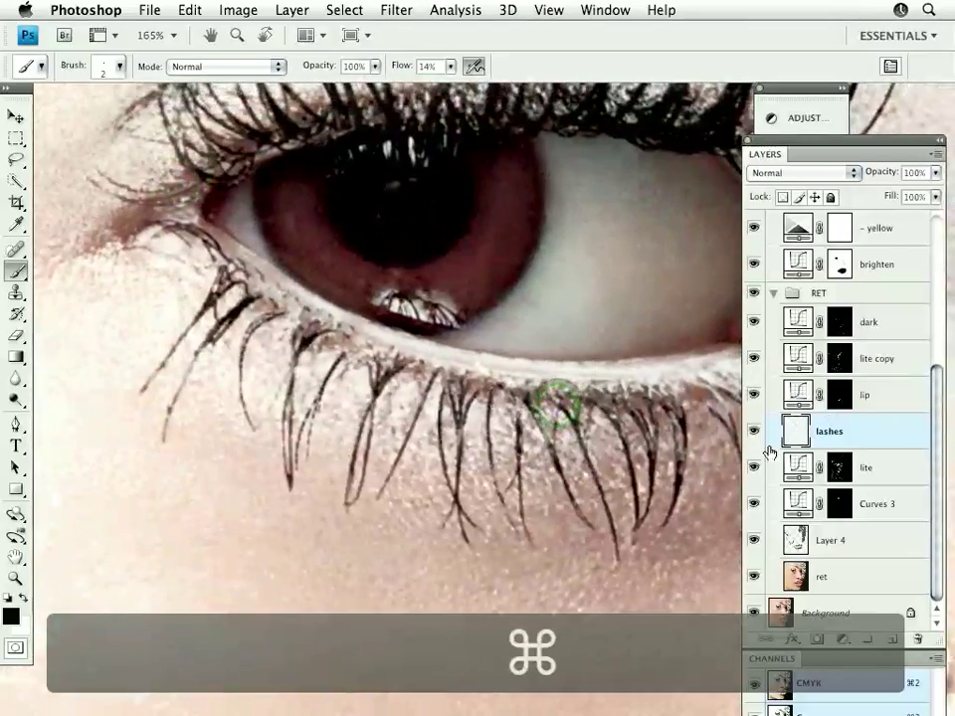
left_click(753, 431, "alt")
left_click_drag(716, 364, 484, 301)
left_click_drag(625, 324, 481, 489)
left_click_drag(552, 392, 587, 603)
left_click_drag(483, 411, 513, 499)
left_click_drag(483, 464, 565, 427)
left_click_drag(512, 464, 516, 319)
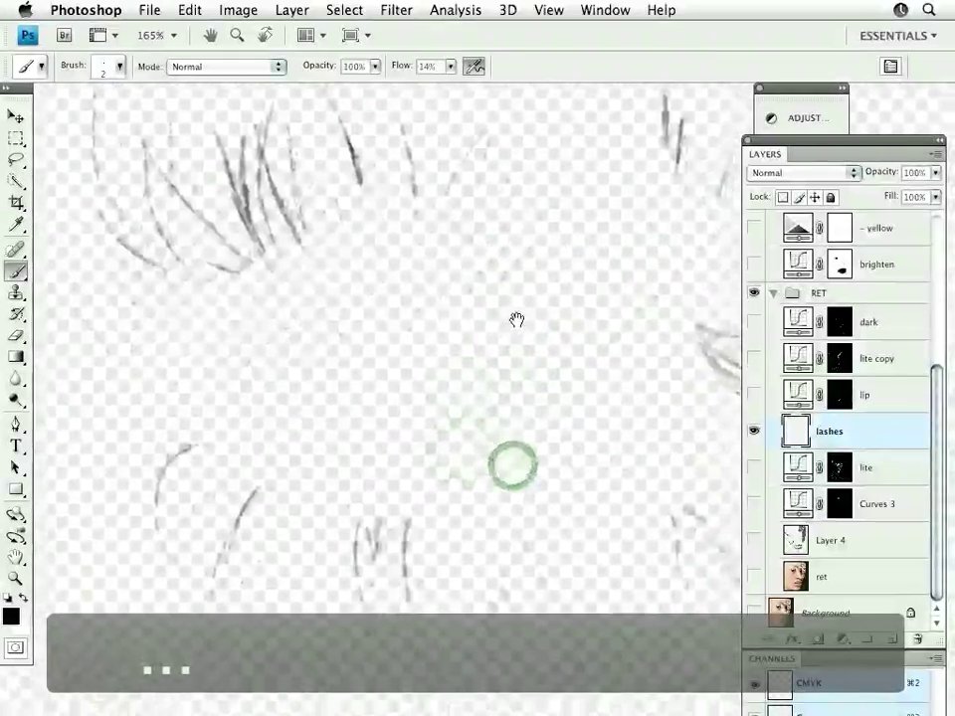
left_click(754, 432, "alt")
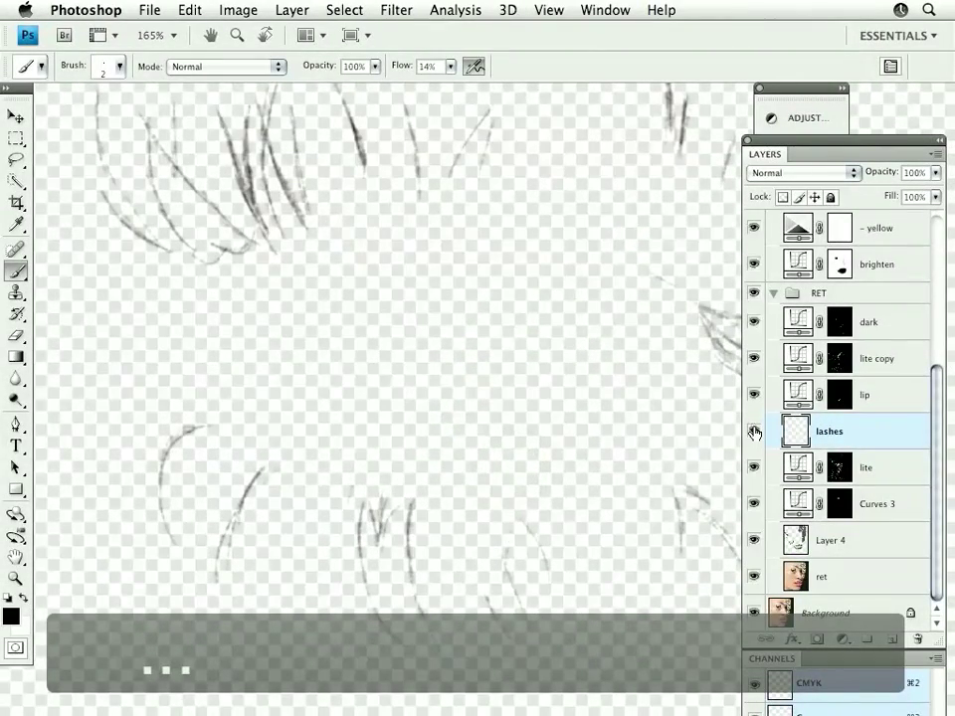
- Add a new empty layer directly above the lashes layer and hide the lashes layer
left_click(853, 431)
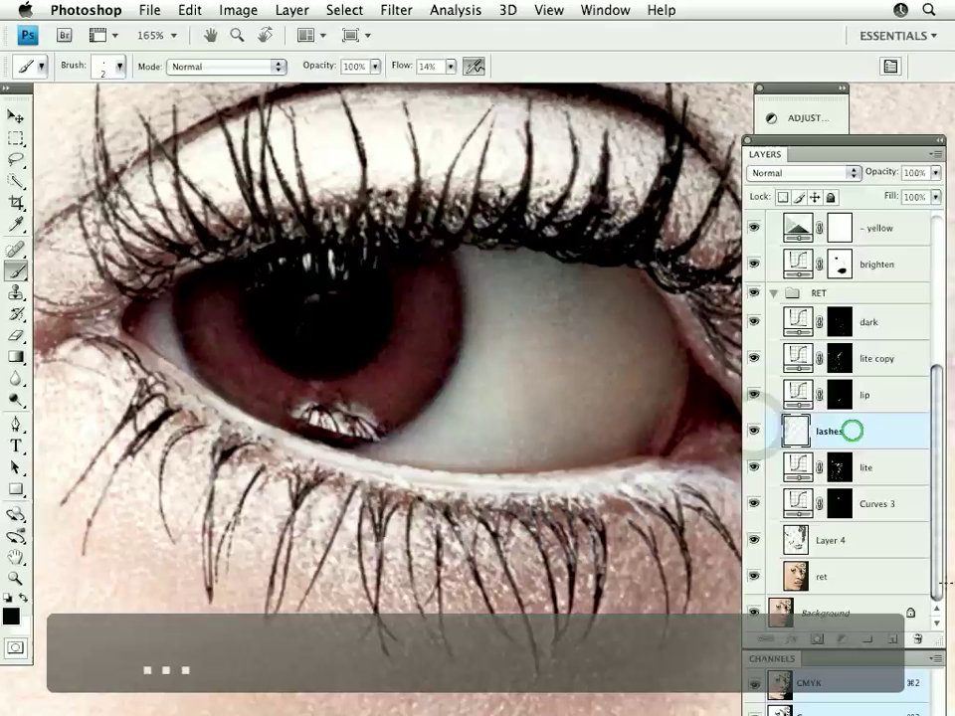
left_click(892, 638)
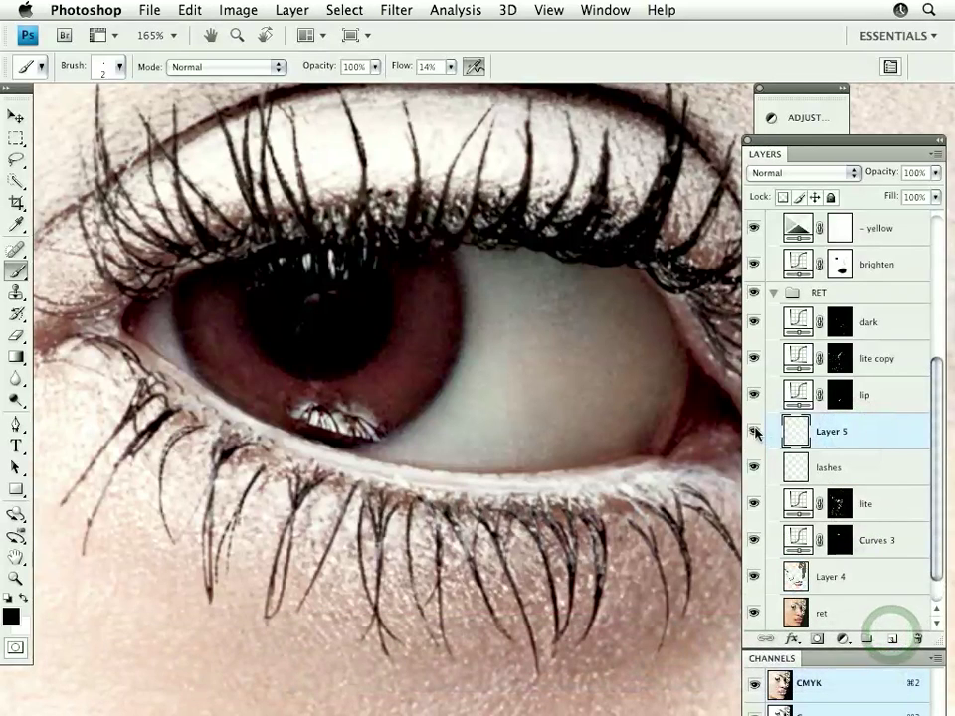
left_click(753, 432)
left_click(753, 432)
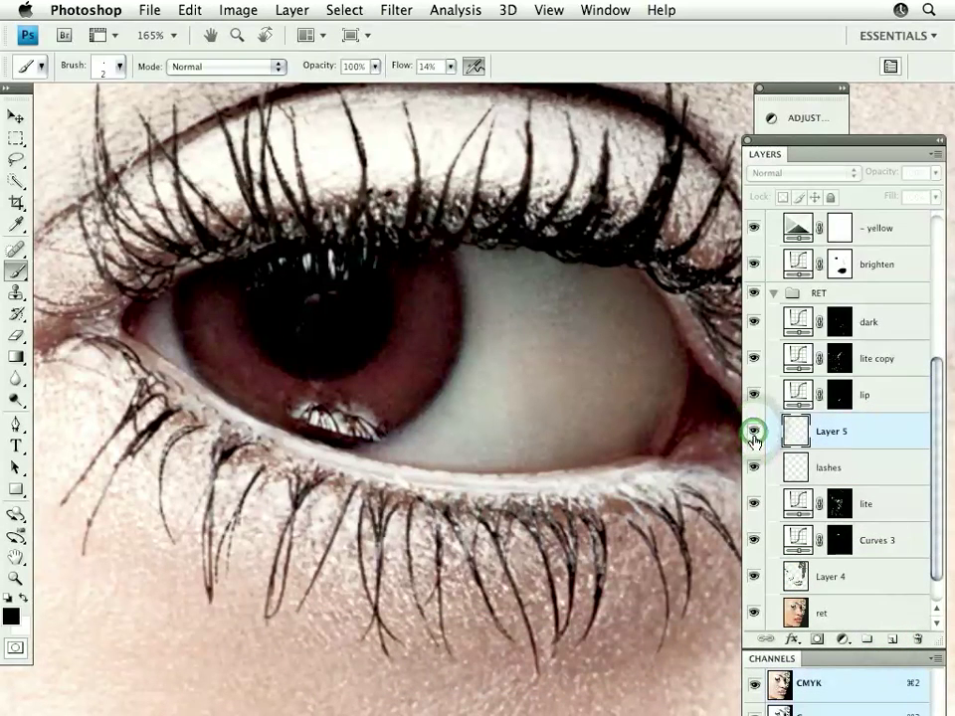
left_click(754, 467)
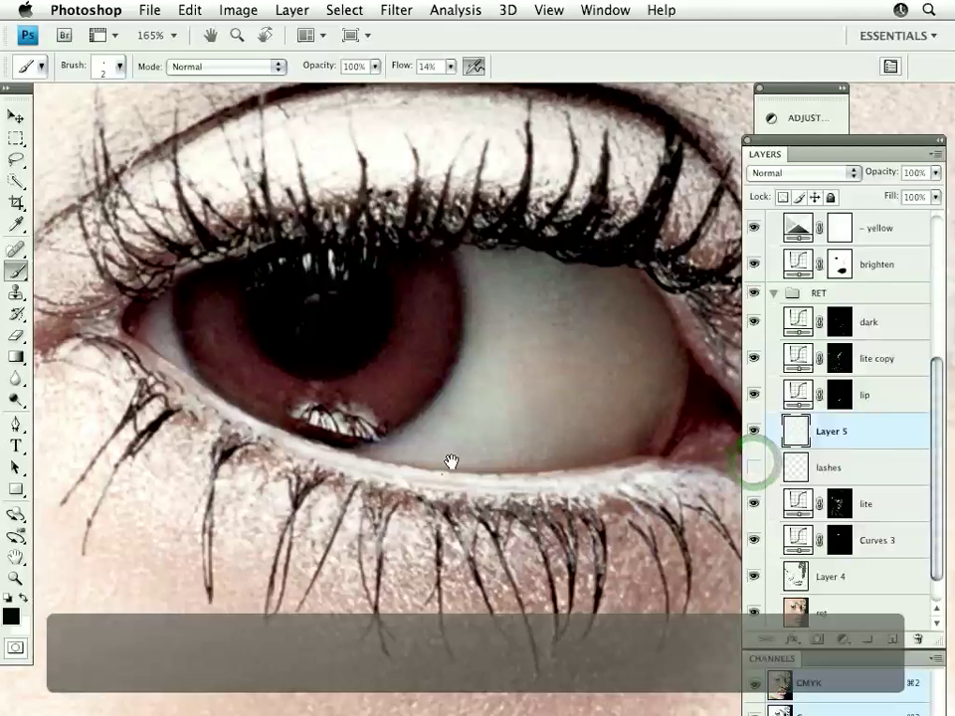
- Try painting an extra lower lash in the gap near the eye's outer corner with the 2 px brush at 14% flow
left_click_drag(442, 473, 558, 392)
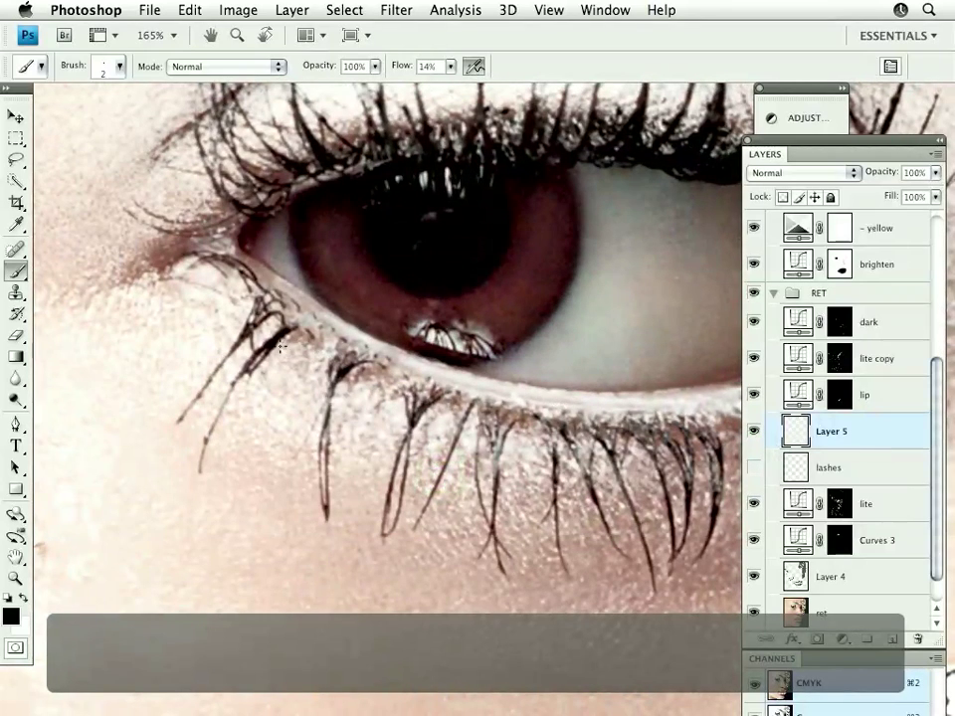
key("bracketright")
key("bracketright")
key("bracketleft")
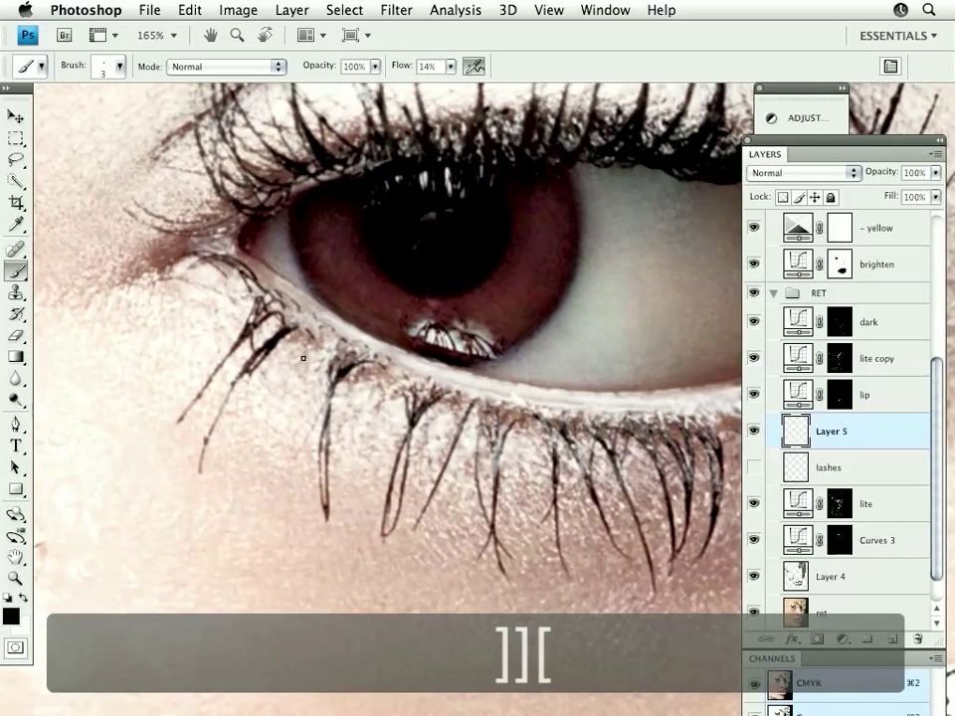
key("bracketleft")
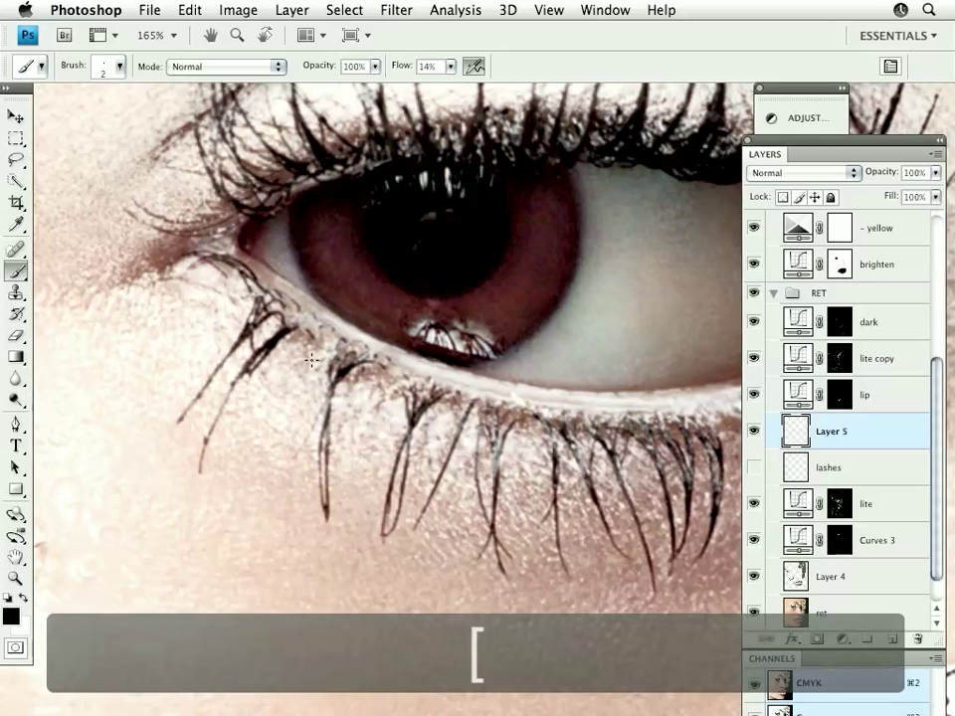
left_click(313, 342)
key("super+z")
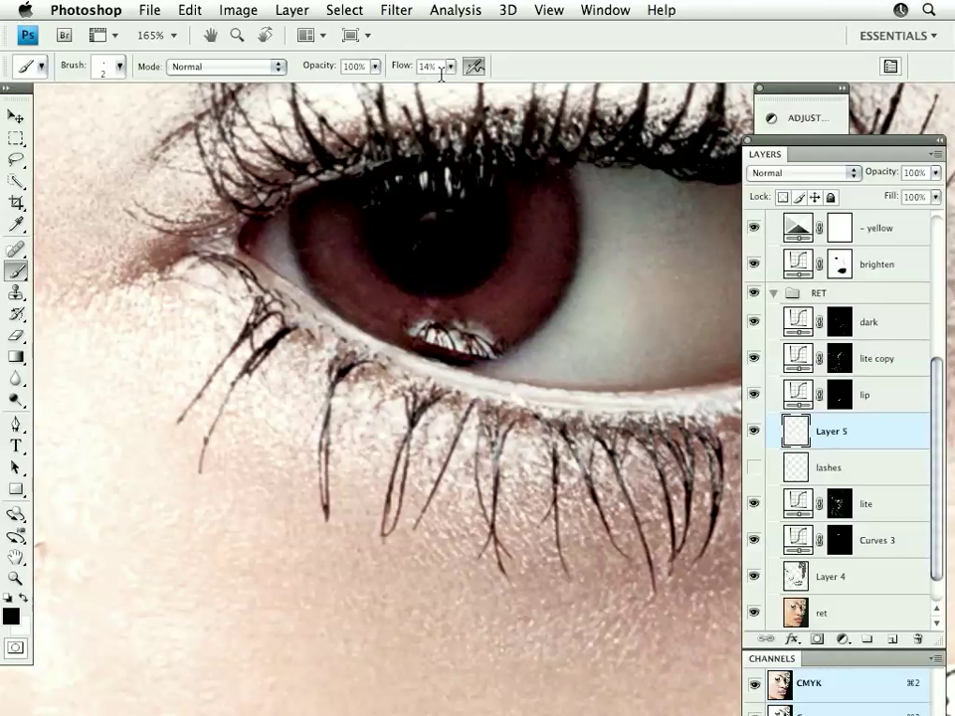
- Raise the brush flow to 83% and test strokes at the outer lower lashes, undoing each one
left_click_drag(452, 68, 515, 95)
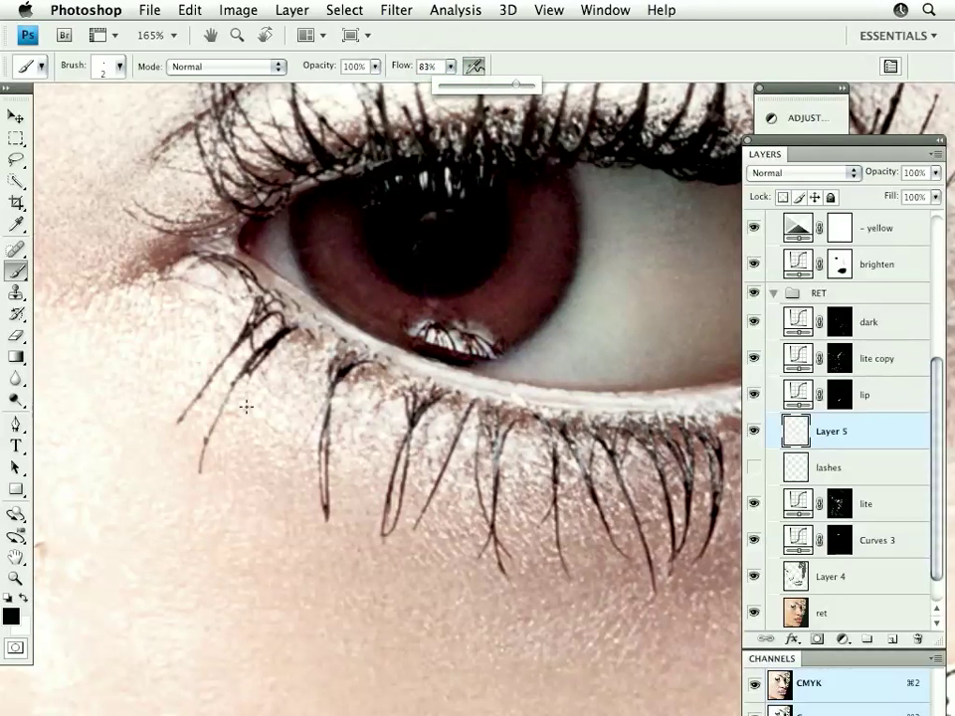
left_click(315, 339)
key("super+z")
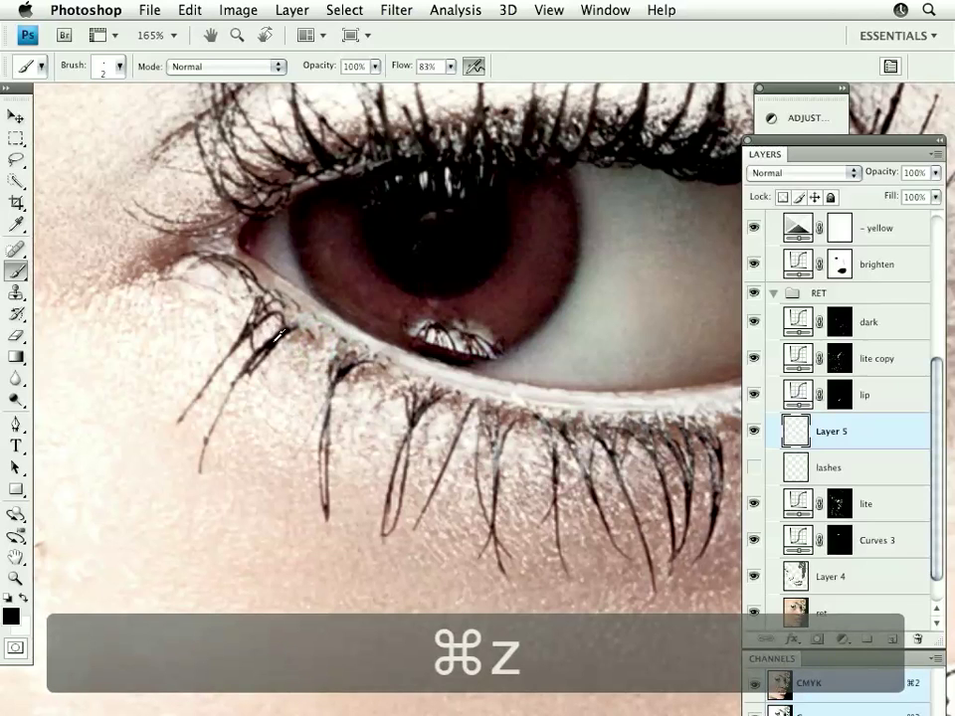
left_click(278, 337)
key("super+z")
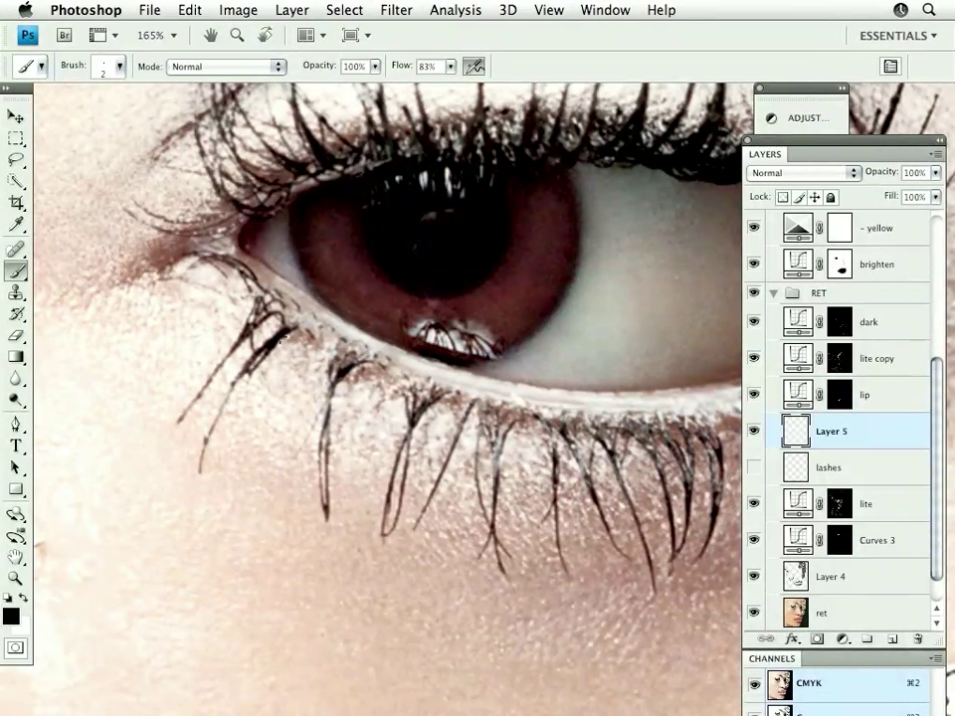
- Adjust the brush size back to 2 px and paint a thin curved lash in the gap between the outer lower lashes
key("bracketright")
key("bracketright")
key("bracketright")
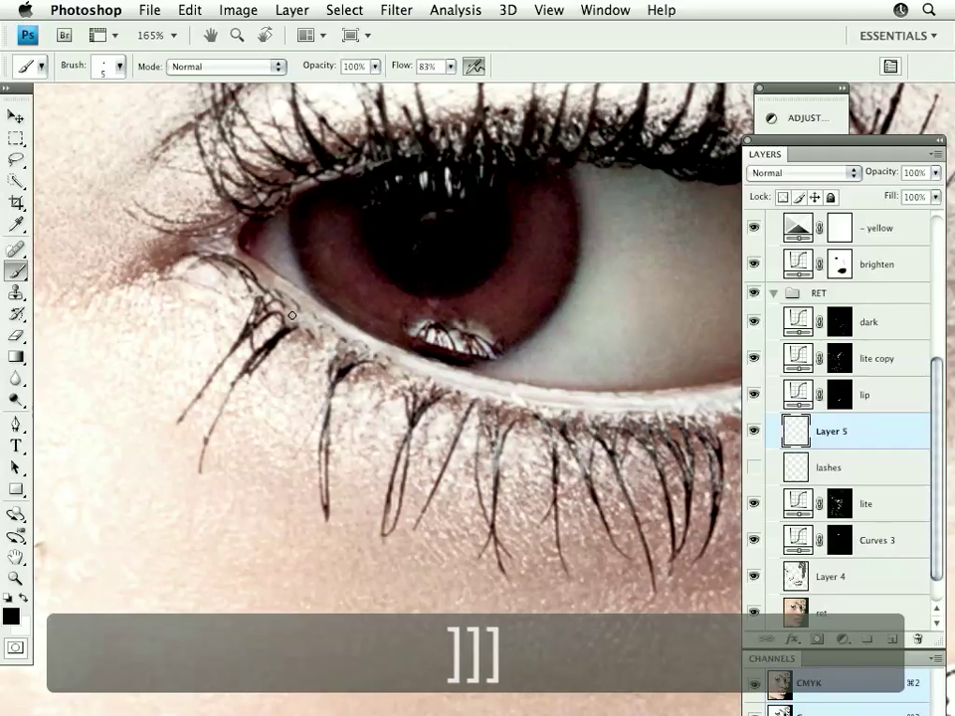
key("bracketleft")
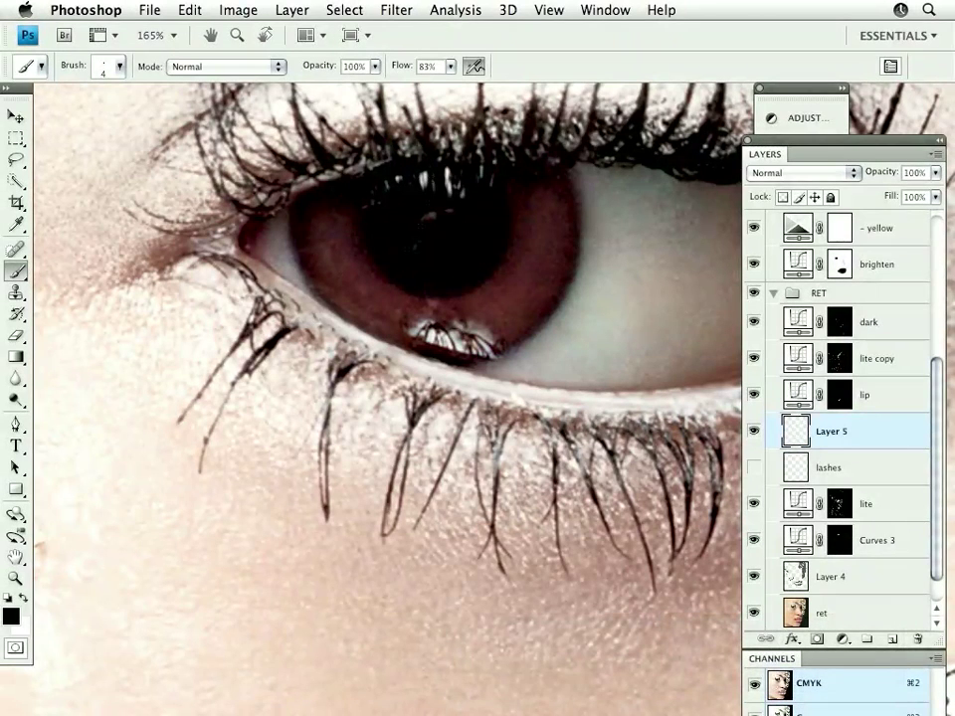
key("bracketleft")
key("bracketleft")
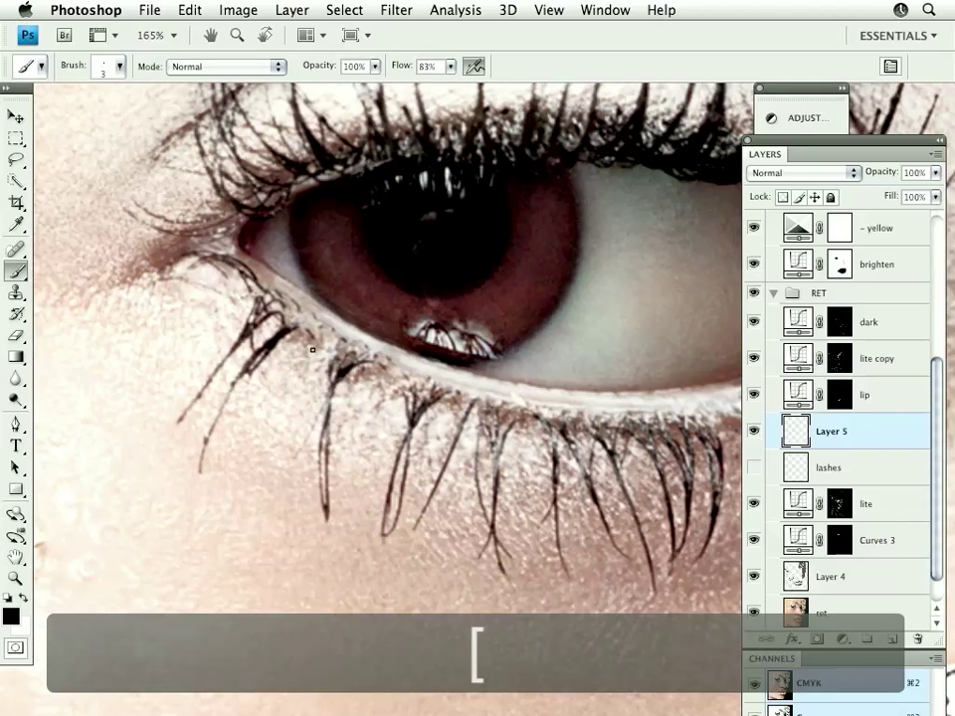
mouse_move(315, 342)
left_mouse_down()
mouse_move(294, 385)
mouse_move(303, 324)
mouse_move(315, 327)
mouse_move(314, 345)
mouse_move(298, 359)
mouse_move(313, 345)
mouse_move(296, 367)
mouse_move(313, 346)
mouse_move(294, 366)
mouse_move(312, 348)
mouse_move(287, 399)
mouse_move(298, 369)
left_mouse_up()
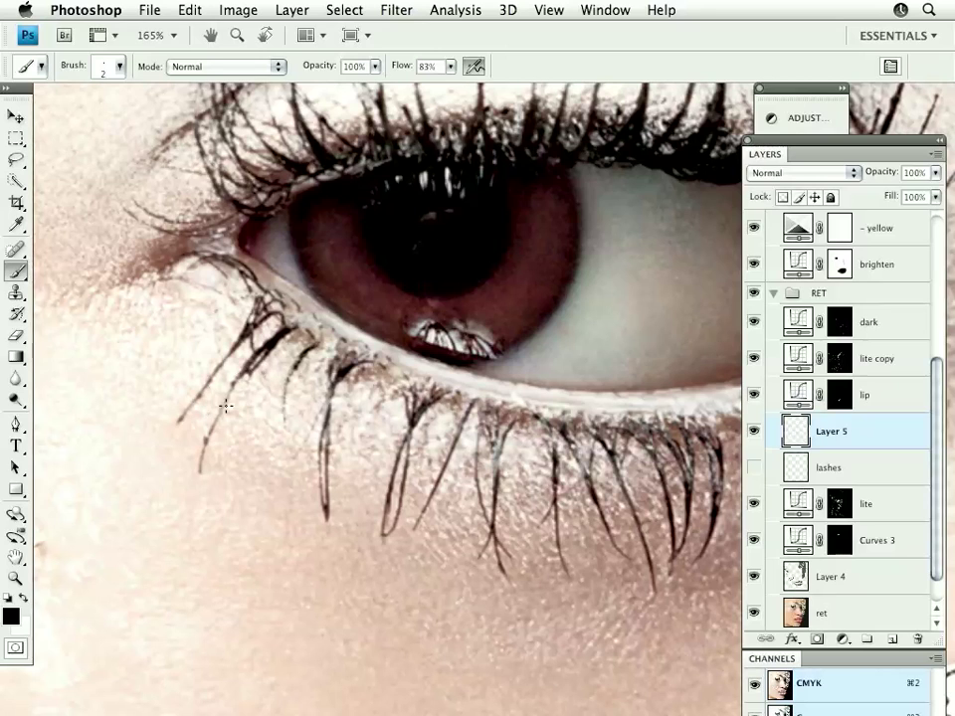
- Extend the new lash's tip downward and reinforce its stroke using a dark brown sampled from the lashes
key("v")
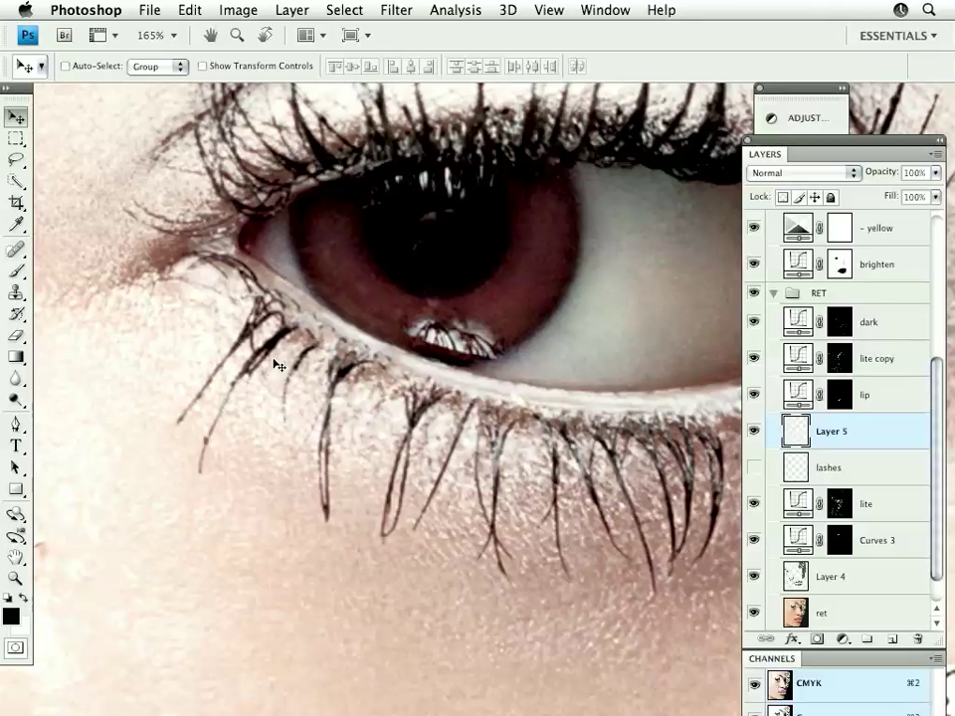
key("b")
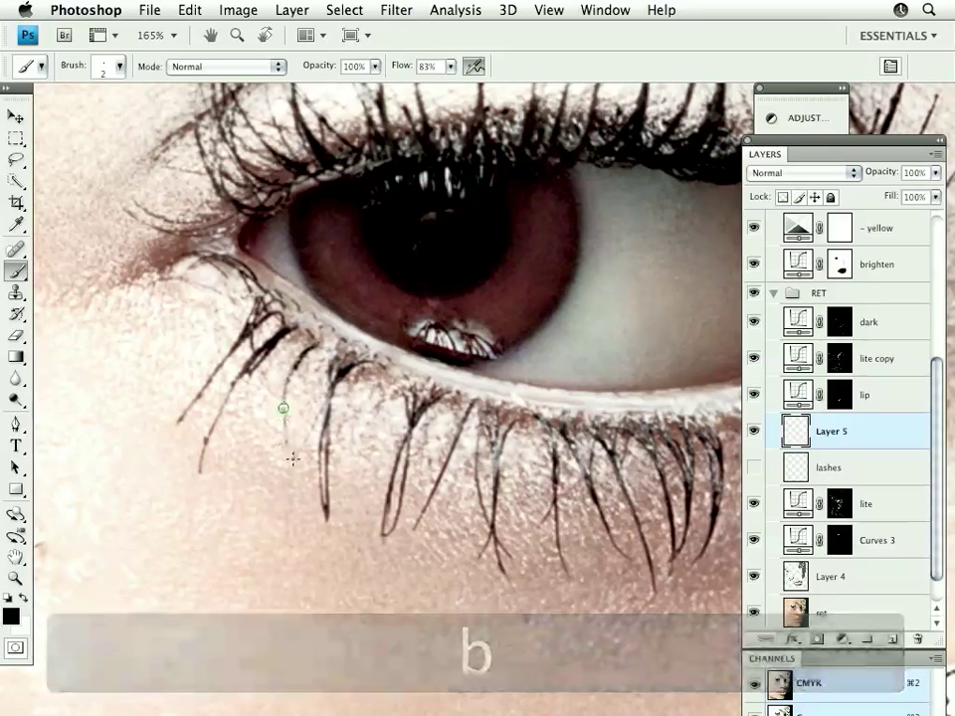
mouse_move(292, 456)
left_mouse_down()
mouse_move(284, 407)
mouse_move(289, 454)
mouse_move(294, 366)
left_mouse_up()
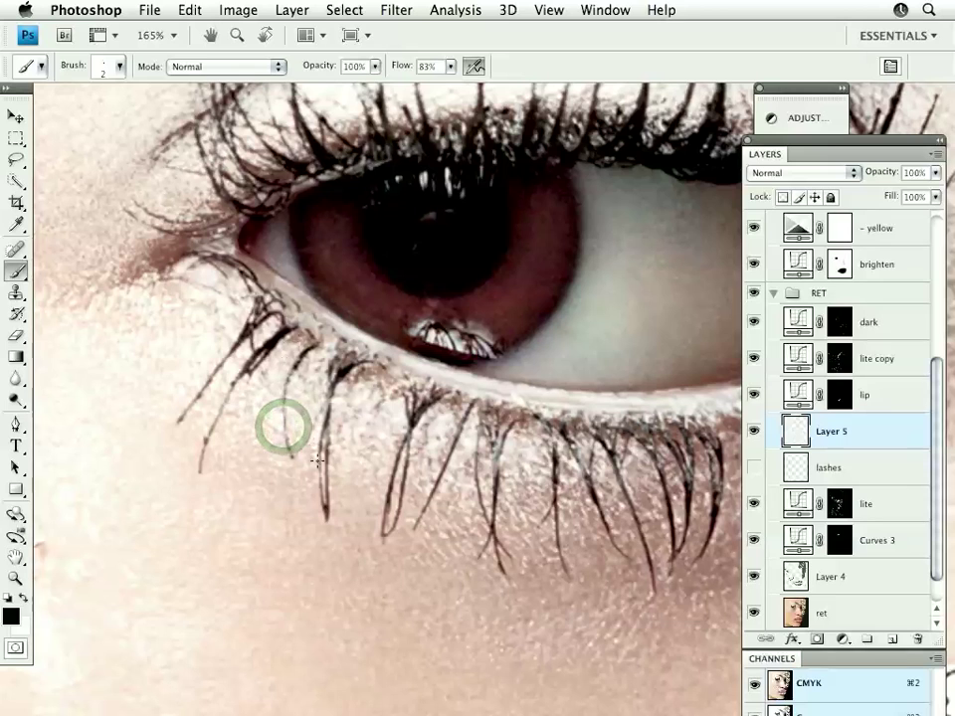
left_click(327, 511, "alt")
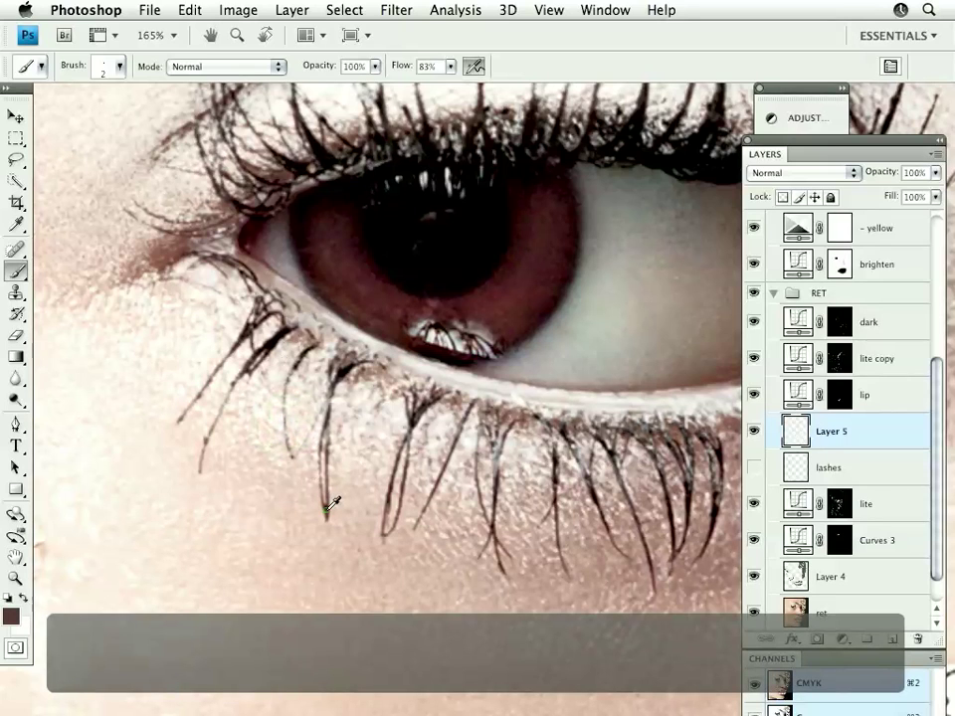
left_click(290, 374, "alt")
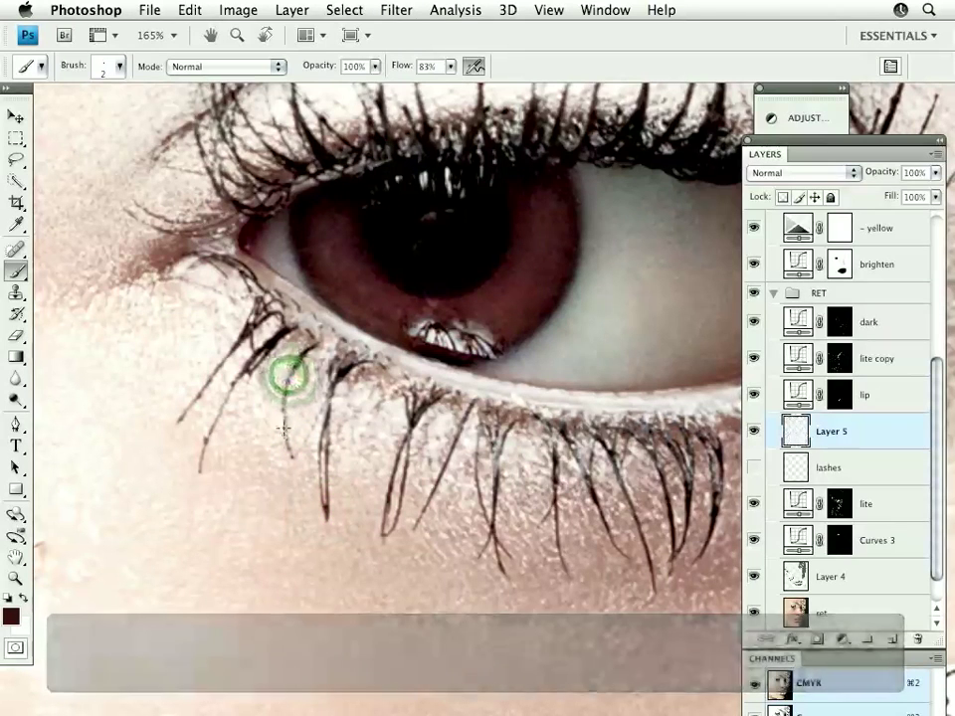
left_click_drag(289, 375, 300, 359)
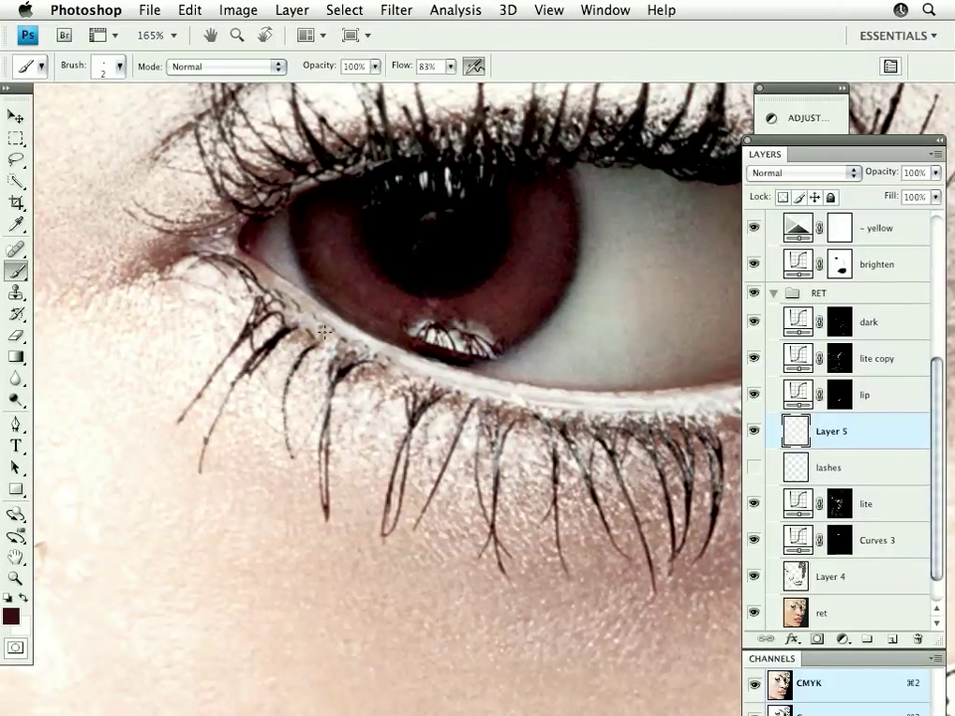
- Lasso the newly painted lash and copy it onto its own layer
key("l")
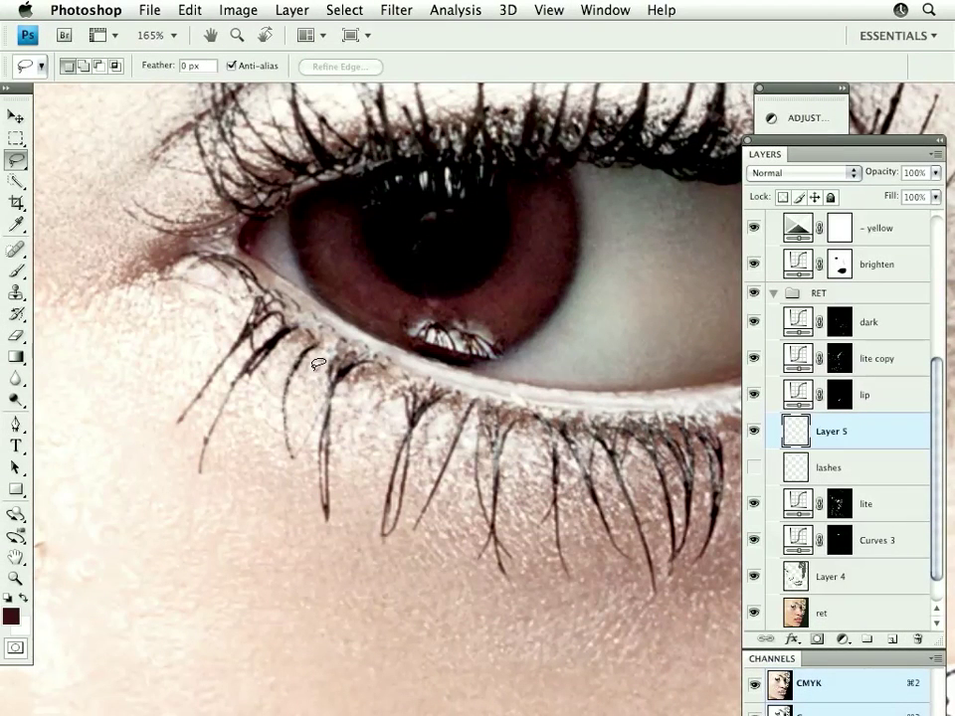
mouse_move(331, 316)
left_mouse_down()
mouse_move(299, 340)
mouse_move(274, 380)
mouse_move(266, 484)
mouse_move(290, 484)
mouse_move(328, 361)
left_mouse_up()
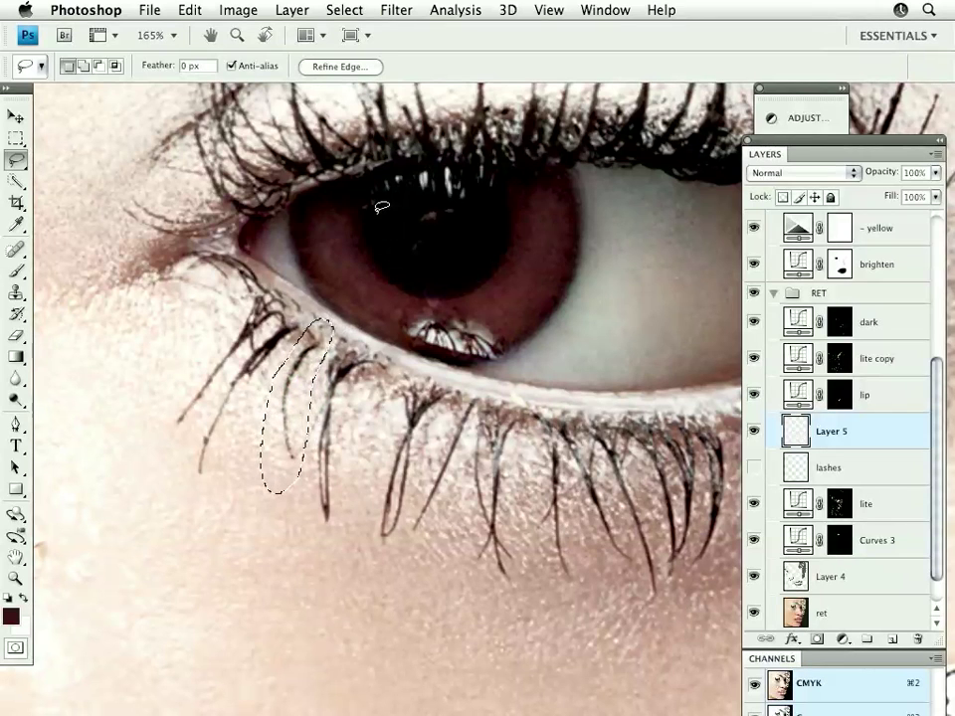
key("super+j")
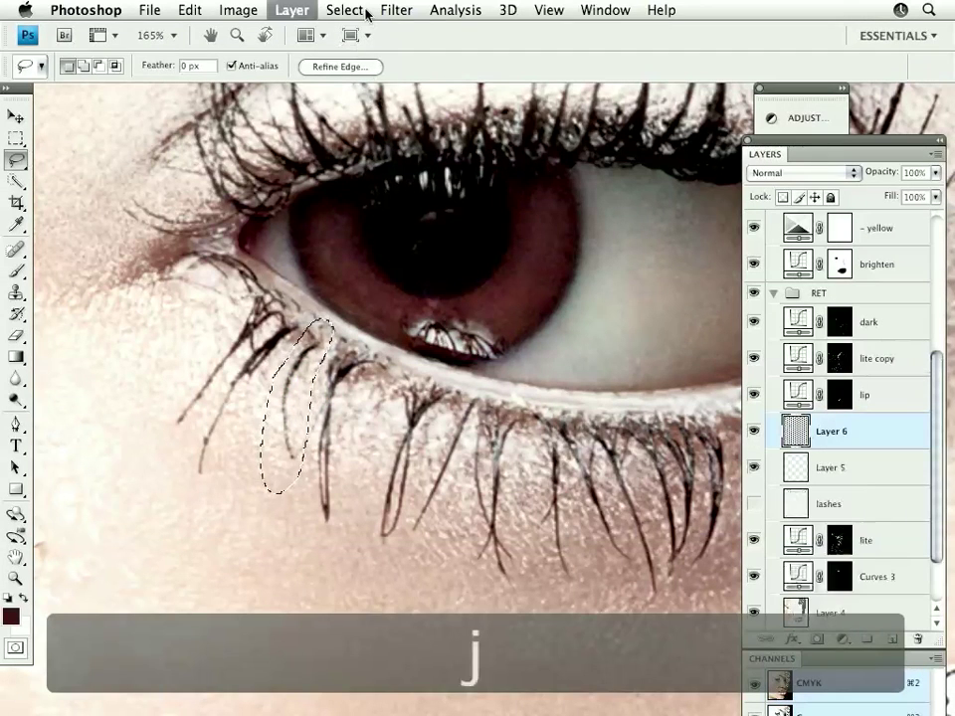
- Rotate the copied lash about 17° with Free Transform and shift it slightly outward beside the original
key("super+t")
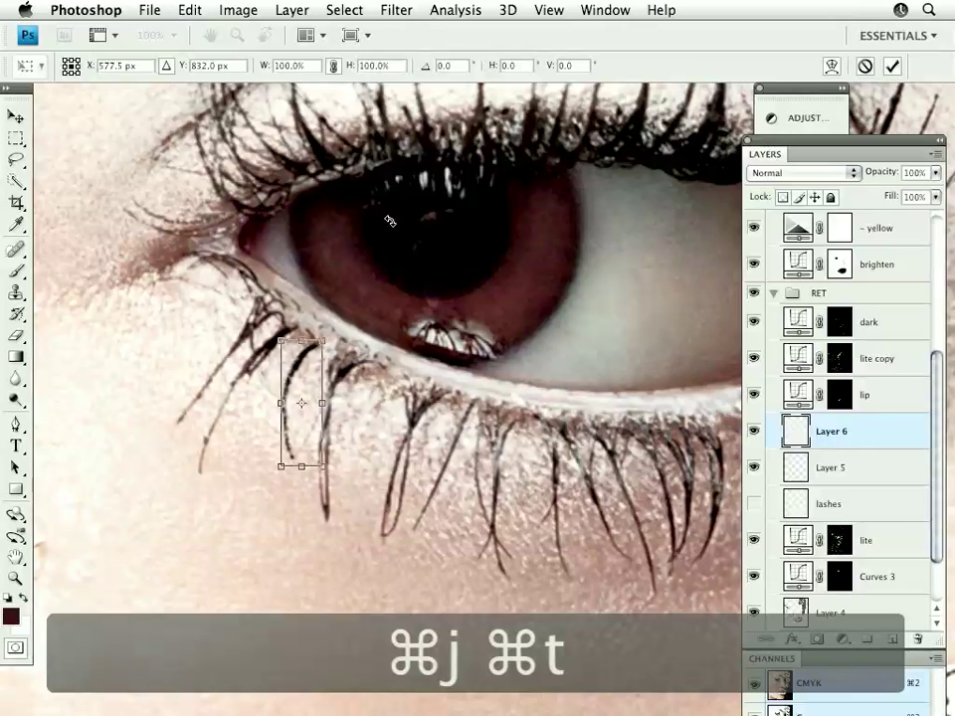
left_click_drag(369, 316, 311, 371)
key("v")
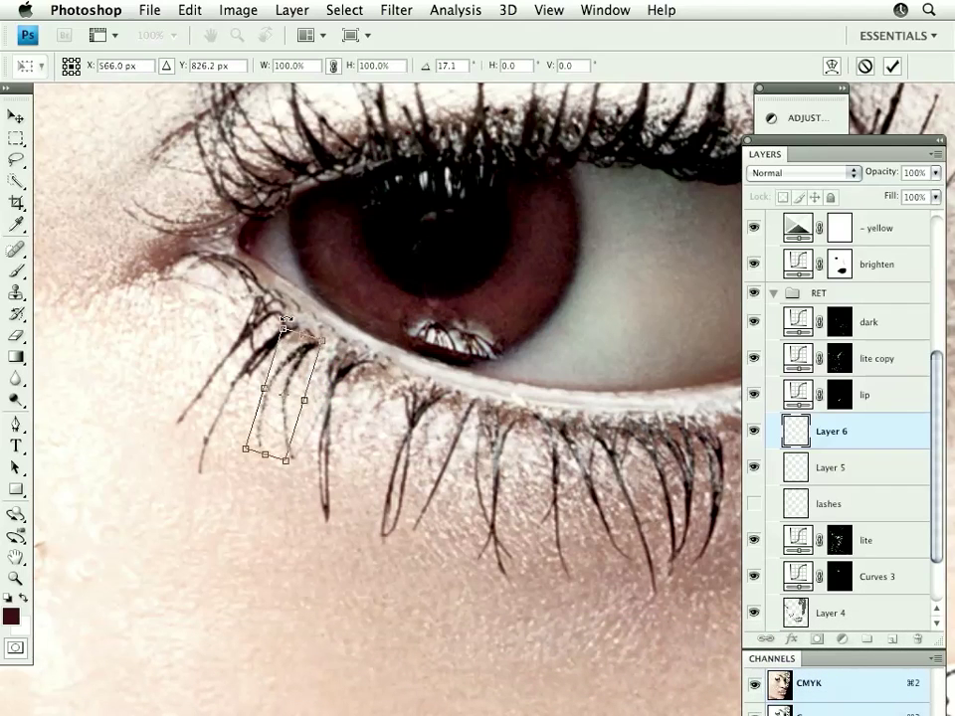
key("Return")
key("l")
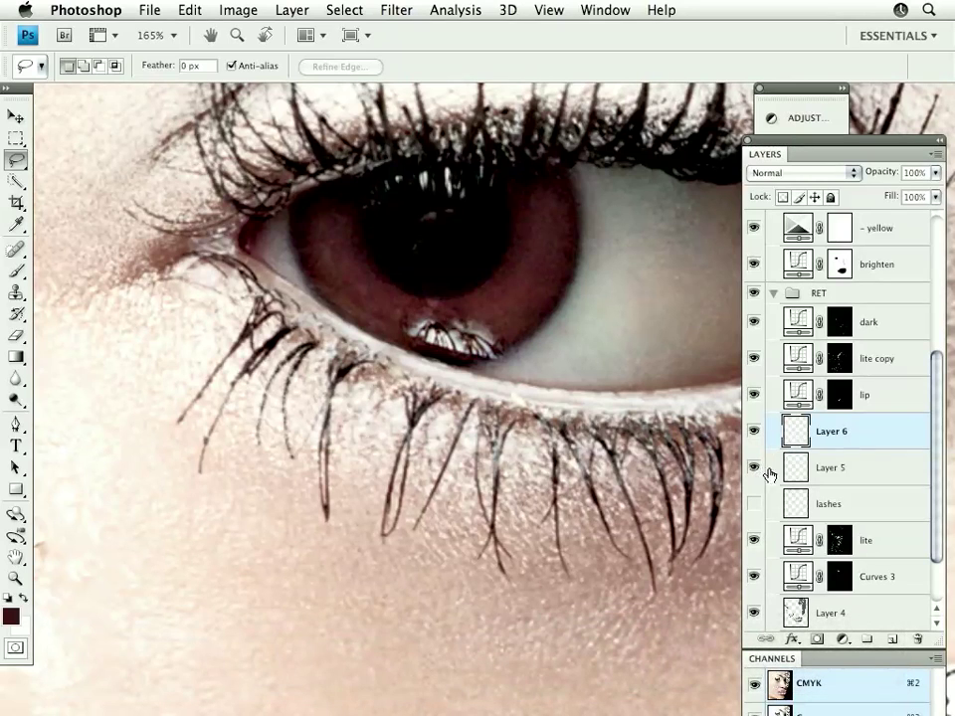
- Delete Layer 5 with the original painted lash and reposition the rotated copy in the gap between the outer lower lashes
left_click_drag(830, 458, 918, 640)
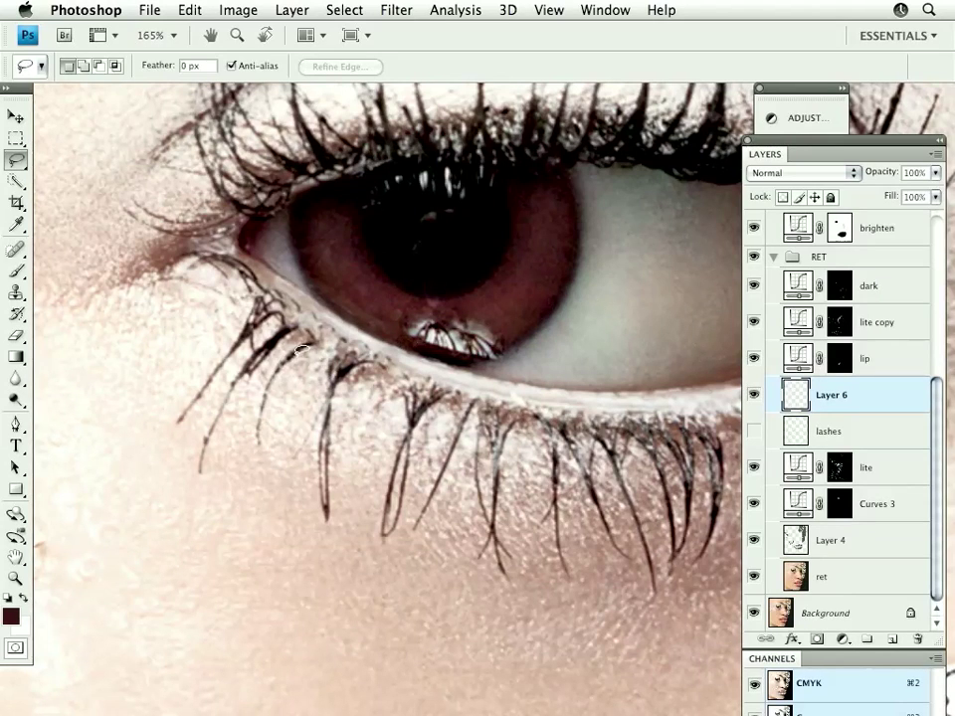
key("v")
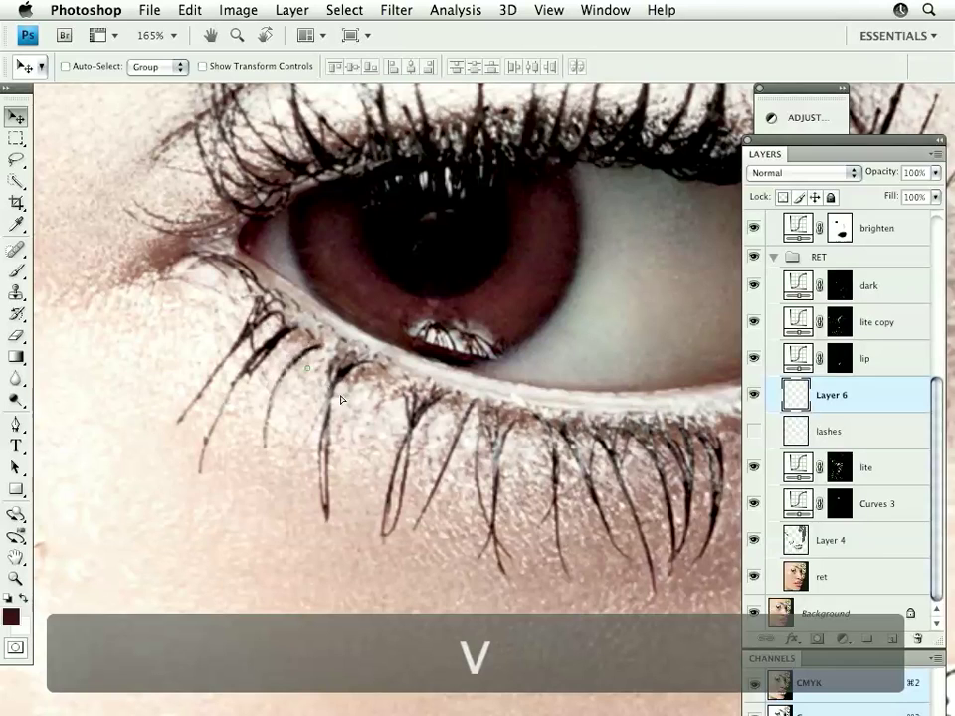
mouse_move(309, 368)
left_mouse_down()
mouse_move(310, 386)
mouse_move(303, 375)
left_mouse_up()
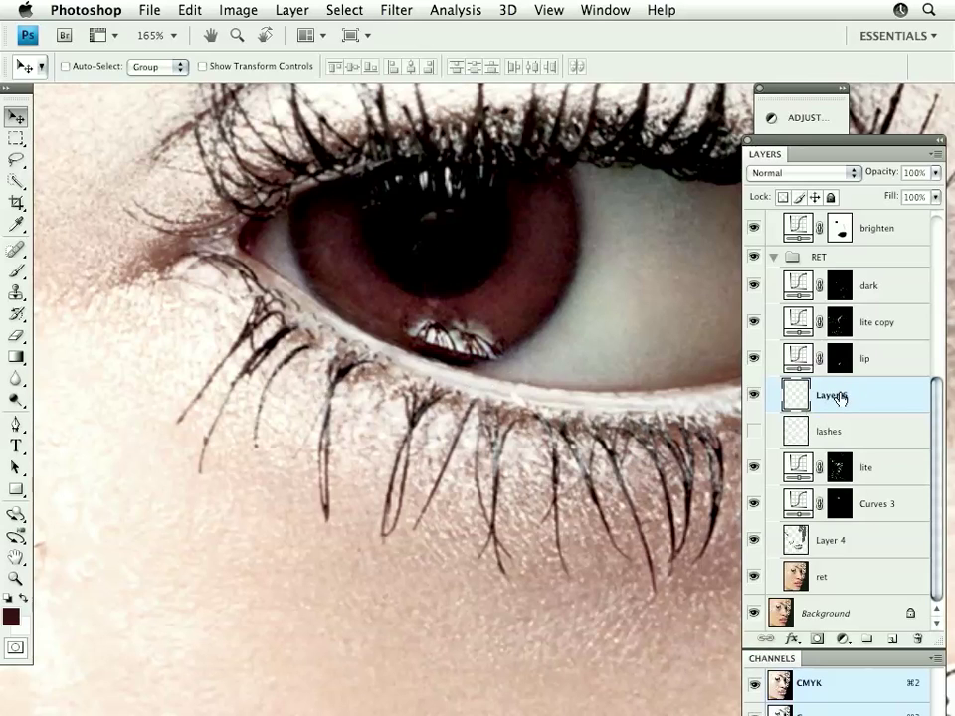
- Hide Layer 6 and show the lashes layer, revealing the previously prepared extra lashes
left_click(756, 396)
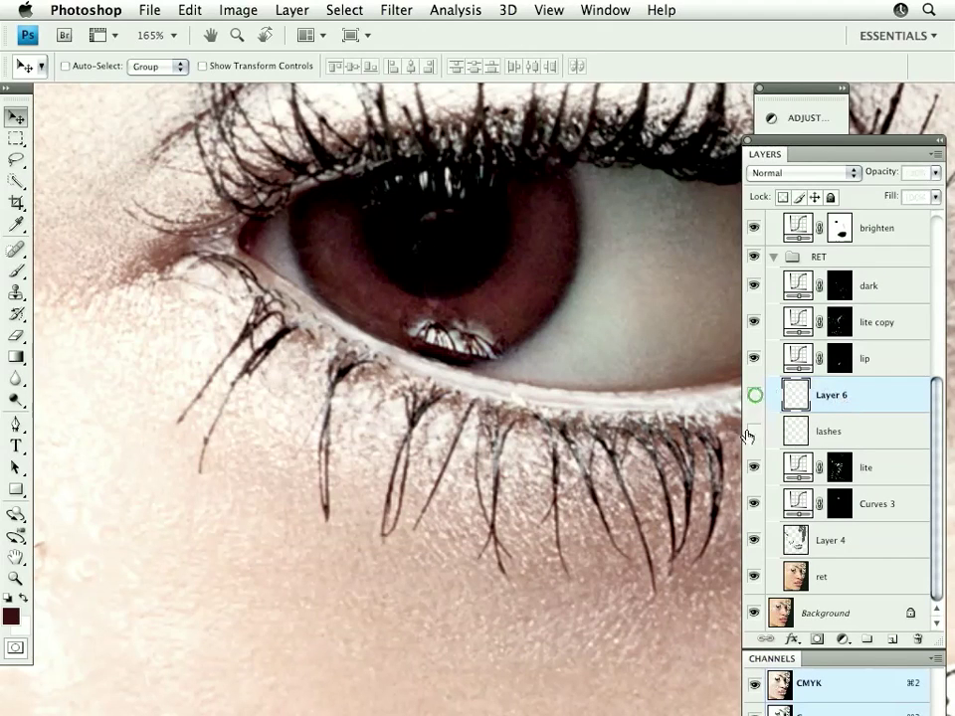
left_click(754, 429)
left_click_drag(494, 380, 468, 442)
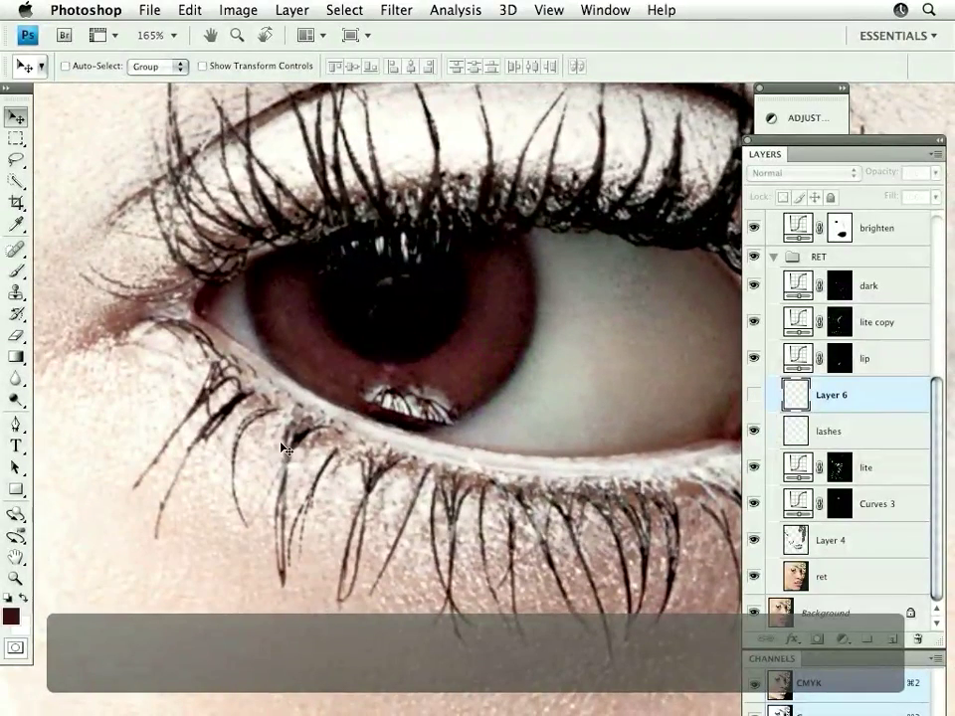
- Lasso the curved outer lower lash on the lashes layer and cut it onto its own layer
key("l")
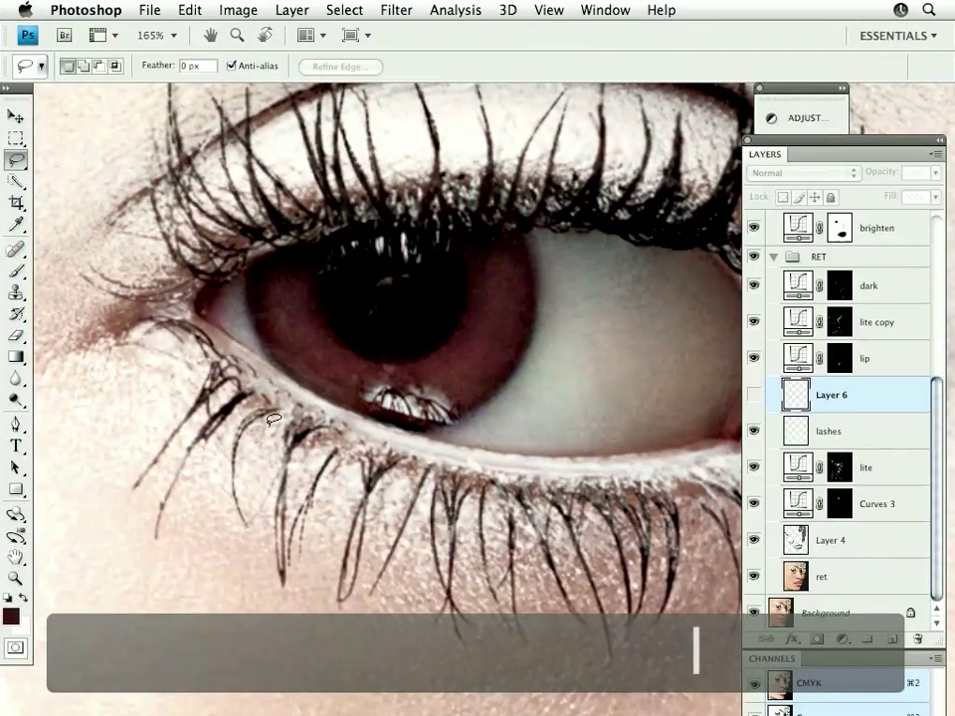
left_click(830, 431)
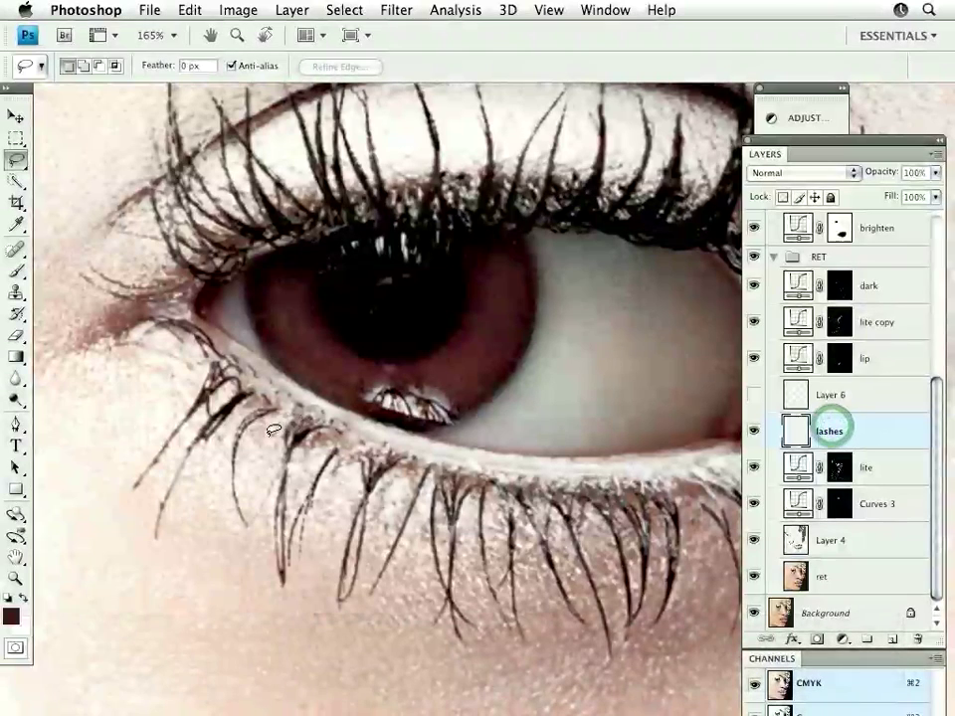
mouse_move(265, 440)
left_mouse_down()
mouse_move(289, 397)
mouse_move(258, 389)
mouse_move(204, 470)
mouse_move(204, 518)
mouse_move(235, 549)
mouse_move(263, 519)
mouse_move(271, 438)
left_mouse_up()
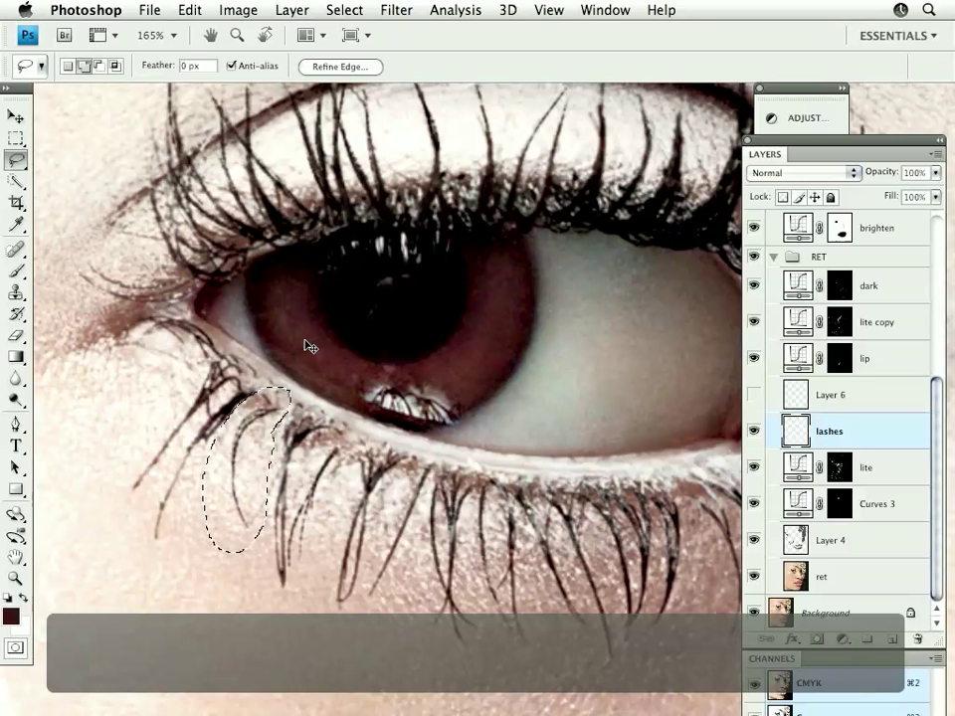
key("super+shift+j")
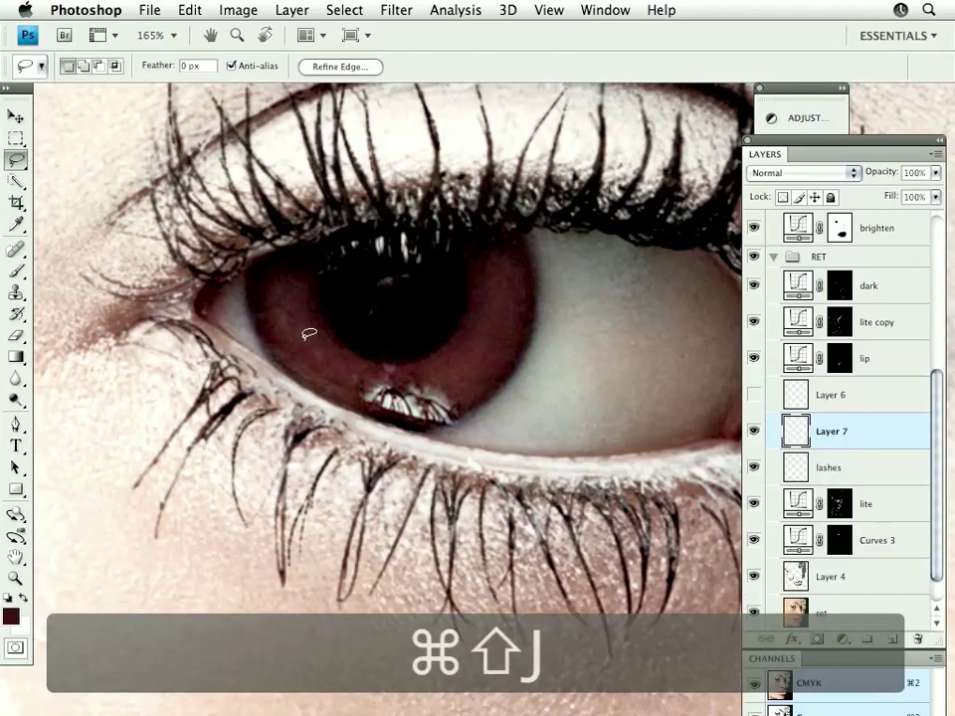
- Move the cut-out lash outward to the outer corner of the lower lash line
key("v")
left_click_drag(320, 493, 229, 445)
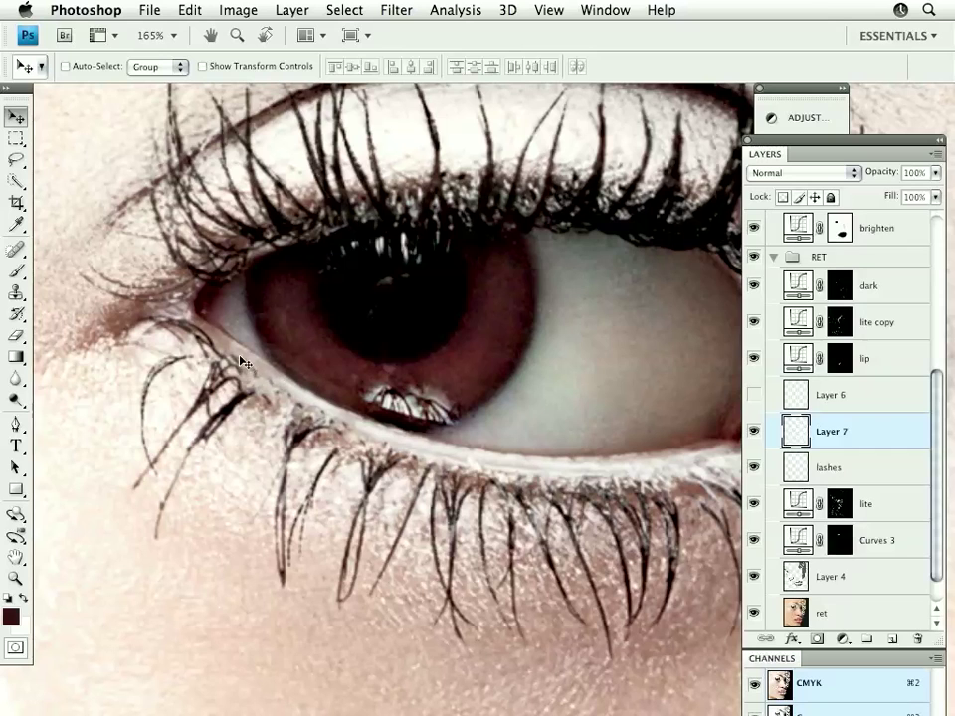
left_click(177, 384)
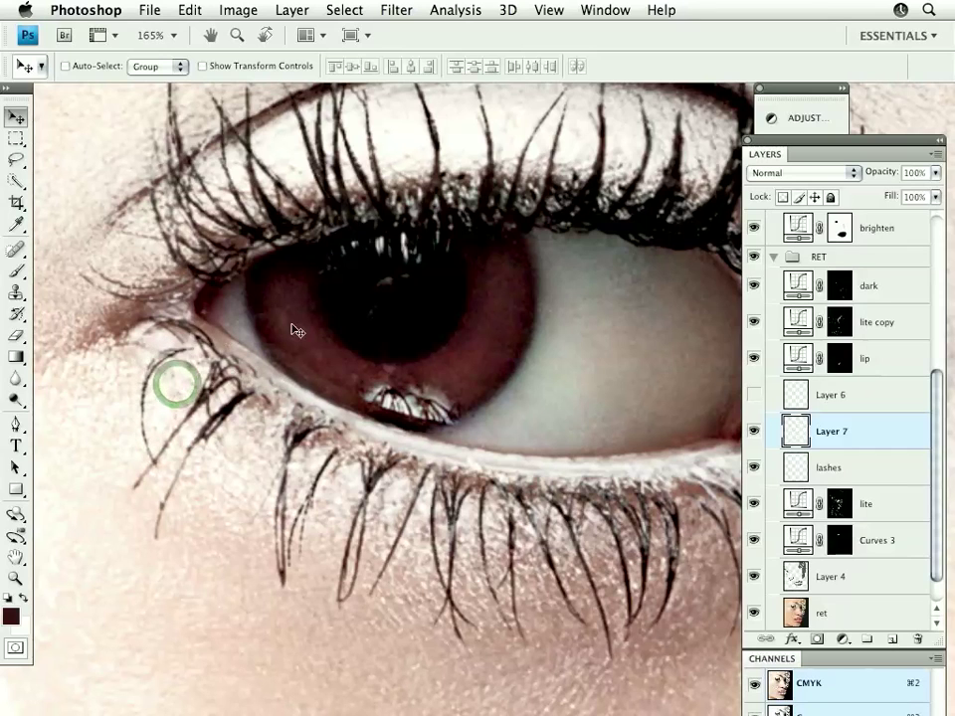
- Scale the moved lash to about 73.9%, rotate it about 19.1° and shift it toward the outer corner lashes
key("super+t")
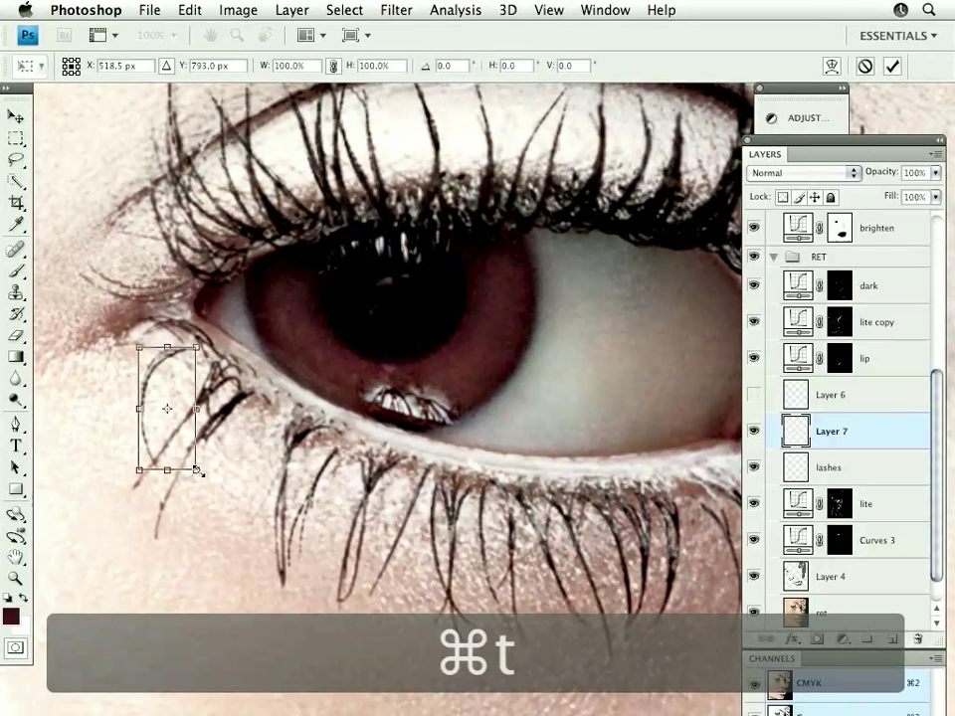
left_click_drag(197, 469, 182, 438)
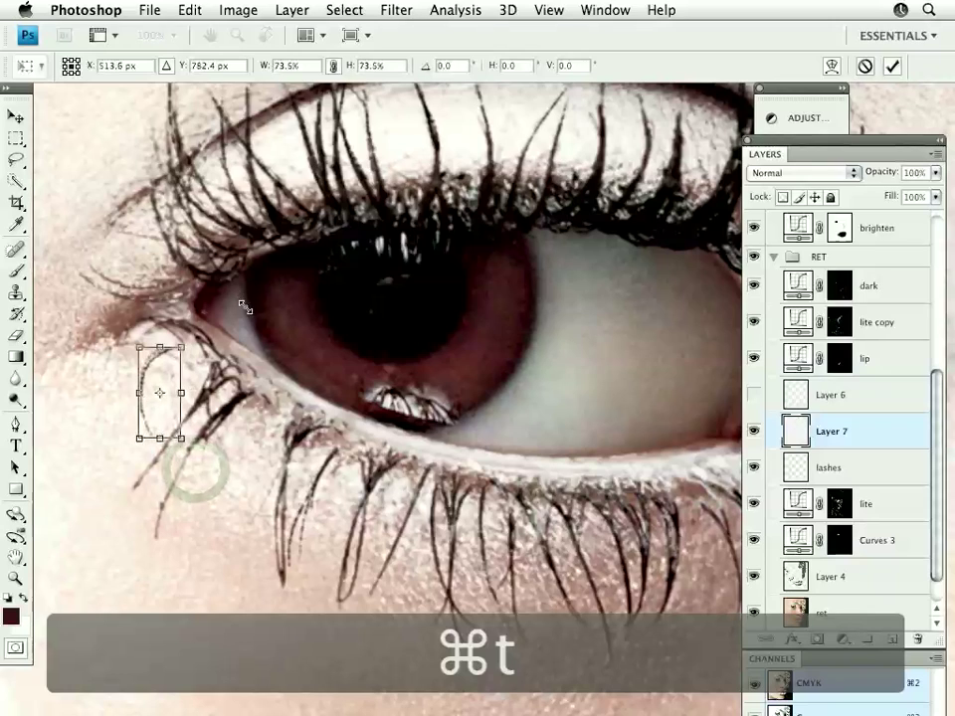
left_click_drag(247, 310, 278, 337)
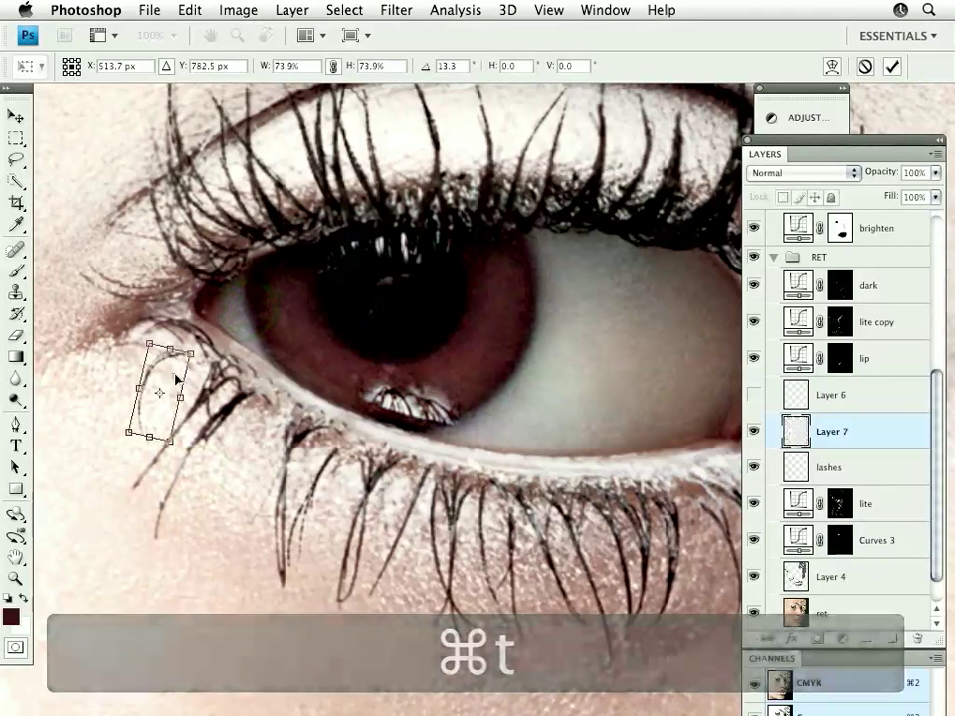
left_click_drag(177, 379, 184, 373)
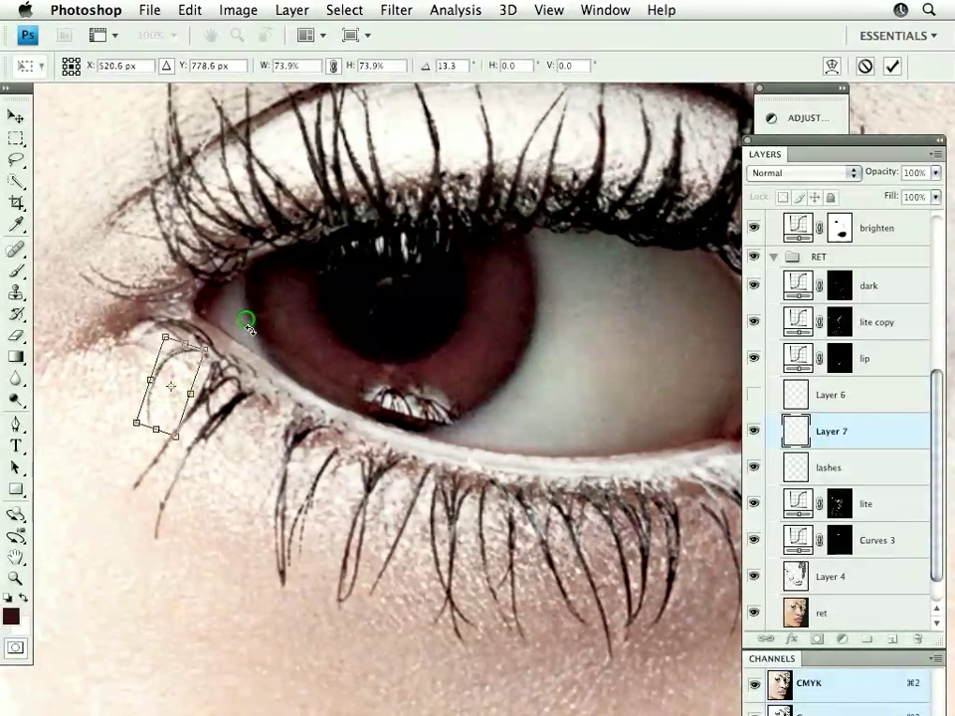
mouse_move(248, 328)
left_mouse_down()
mouse_move(273, 280)
mouse_move(240, 312)
left_mouse_up()
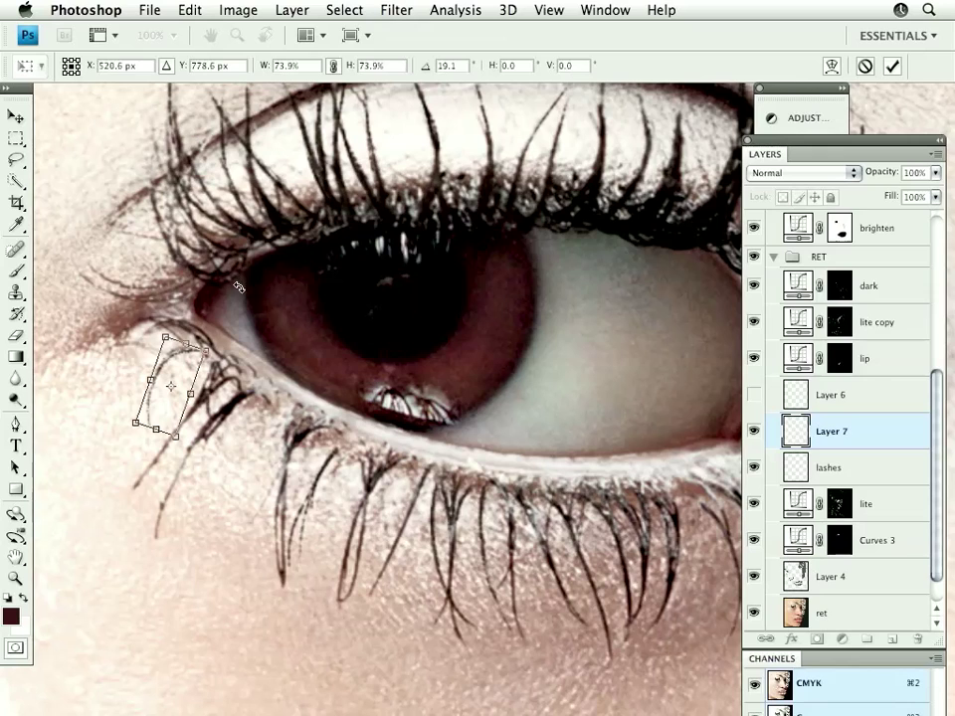
- Warp the lash's upper part to bend its curve, apply the transform and reposition the lash among the outer corner lashes
left_click(831, 67)
left_click_drag(171, 355, 175, 369)
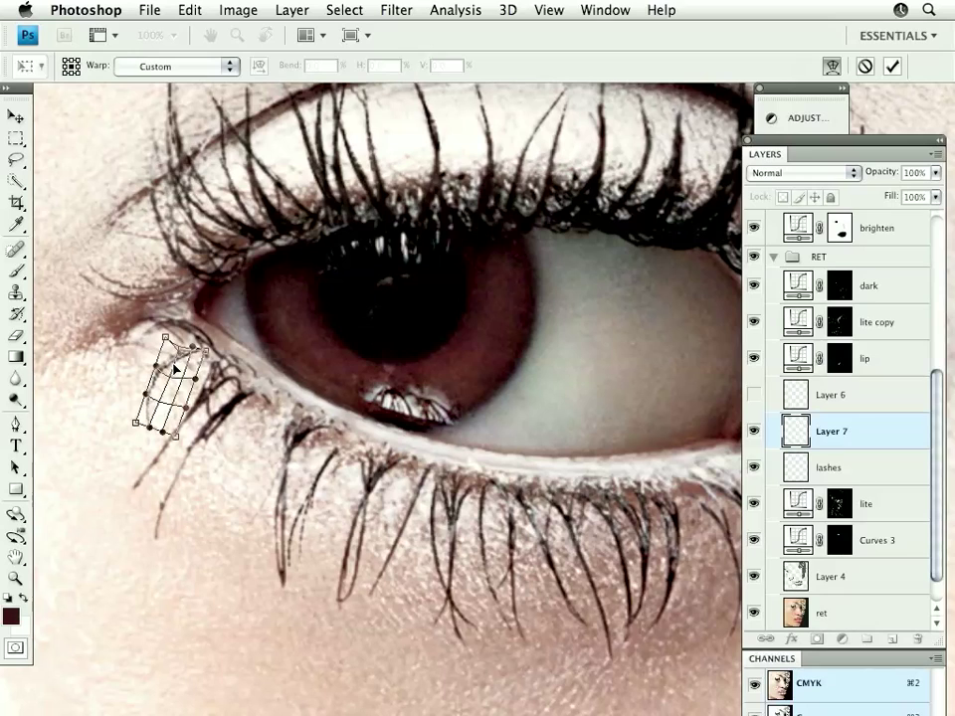
key("Return")
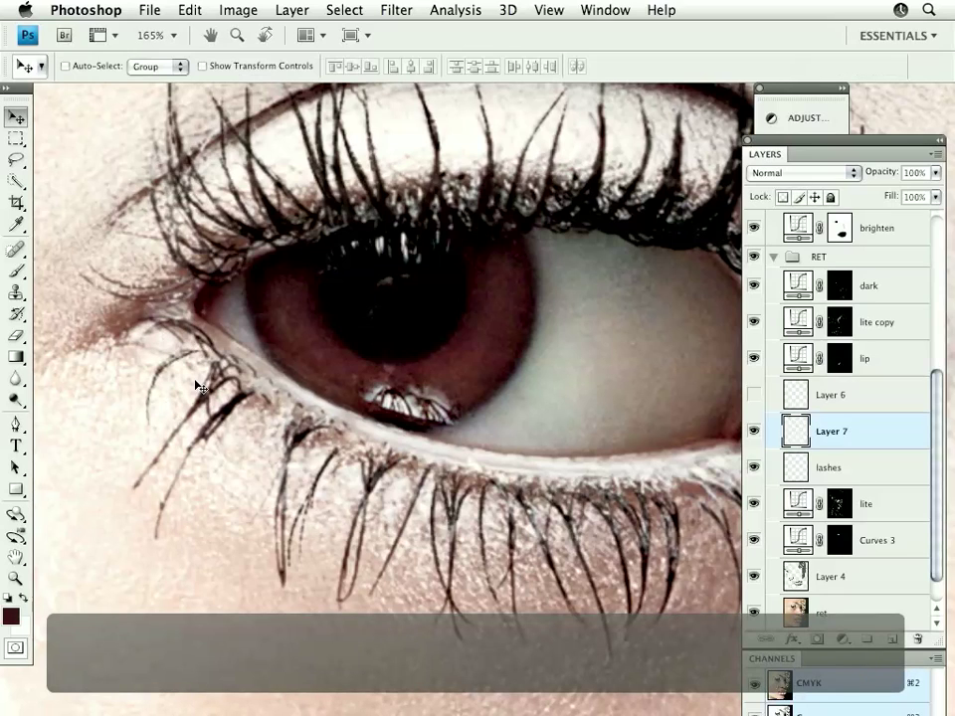
key("b")
key("v")
mouse_move(201, 384)
left_mouse_down()
mouse_move(212, 399)
mouse_move(207, 391)
left_mouse_up()
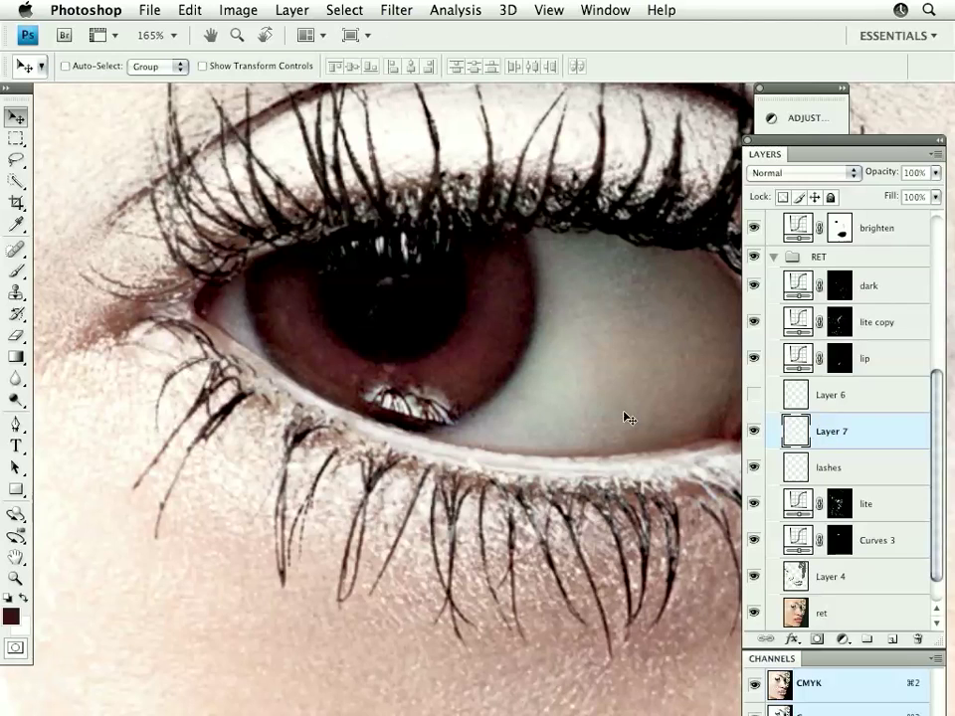
- Undo the lash's repositioning, warp, transform and cut, back to its original place on the lashes layer
key("super+z")
key("alt+super+z")
key("alt+super+z")
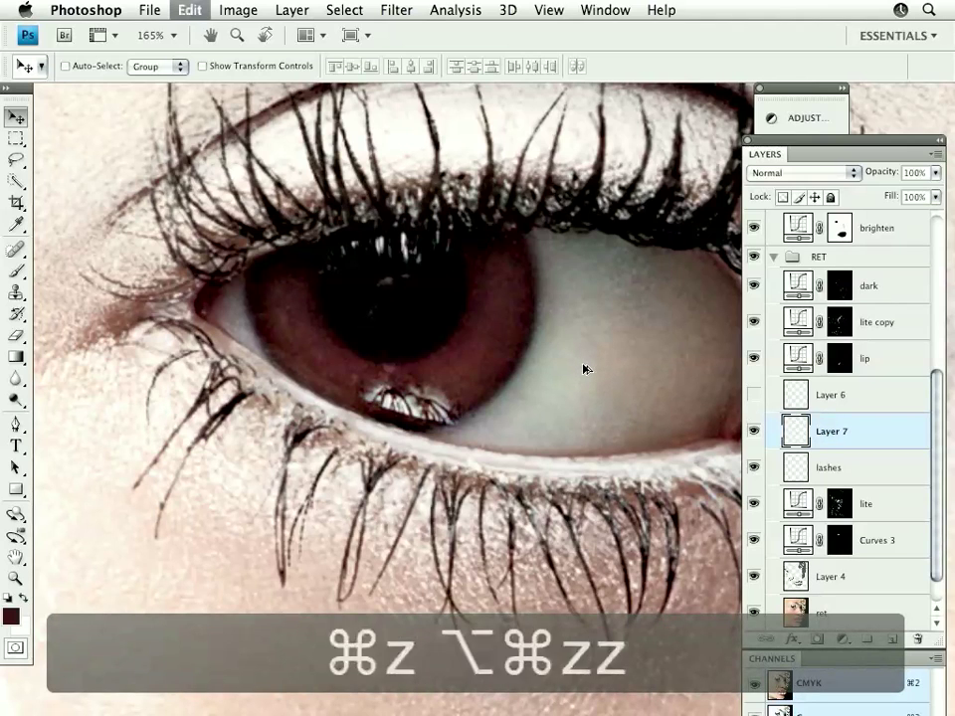
key("alt+super+z")
key("alt+super+z")
key("alt+super+z")
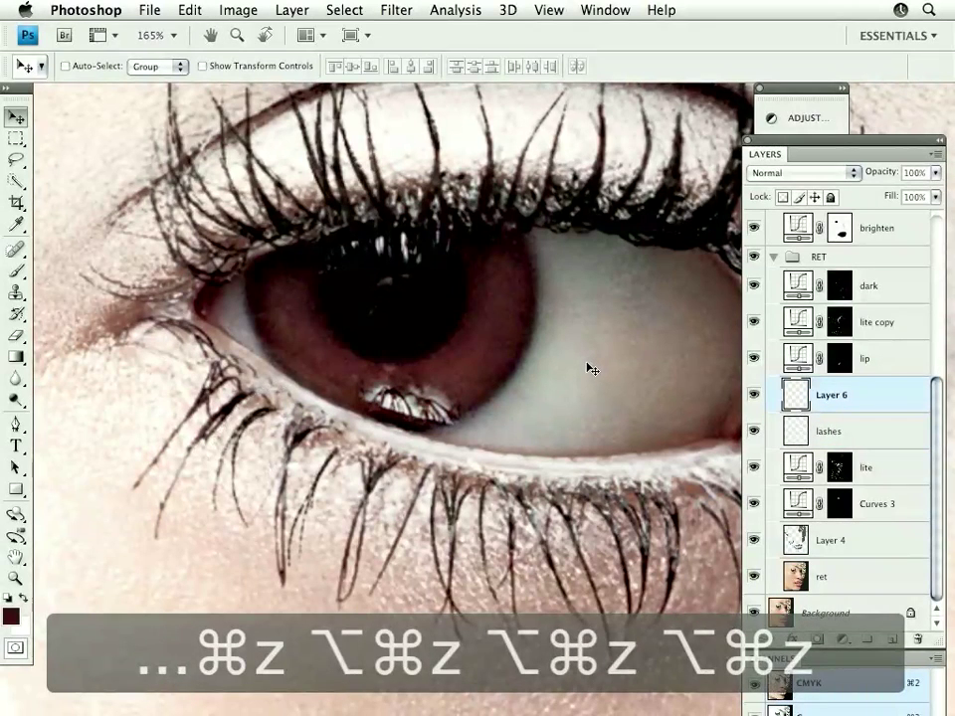
- Clear any selection and delete Layer 6 with the rotated lash copy
key("super+d")
left_click(752, 395)
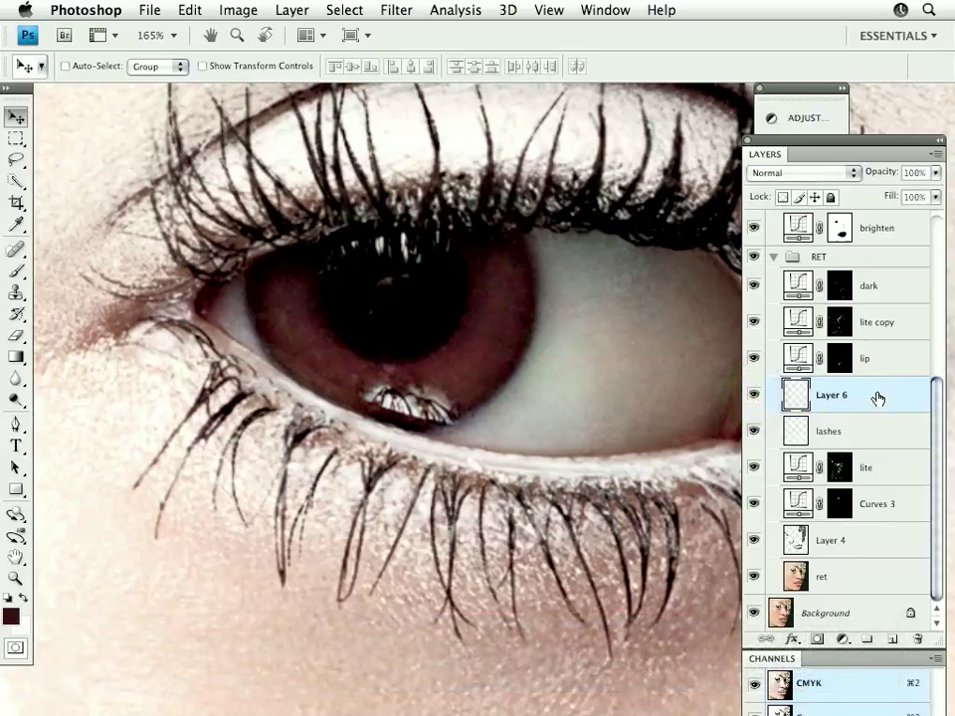
left_click(877, 388)
key("Delete")
- Examine the whole eye at 100% and the lower lashes at 200% to find an existing lash suitable for copying
key("space")
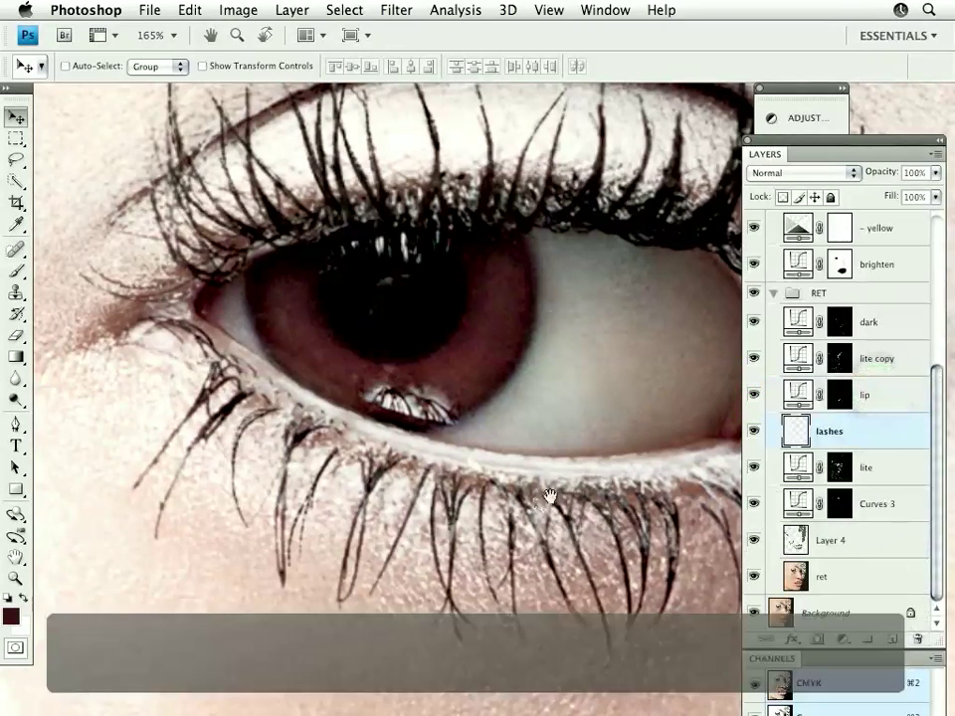
left_click_drag(550, 495, 477, 437)
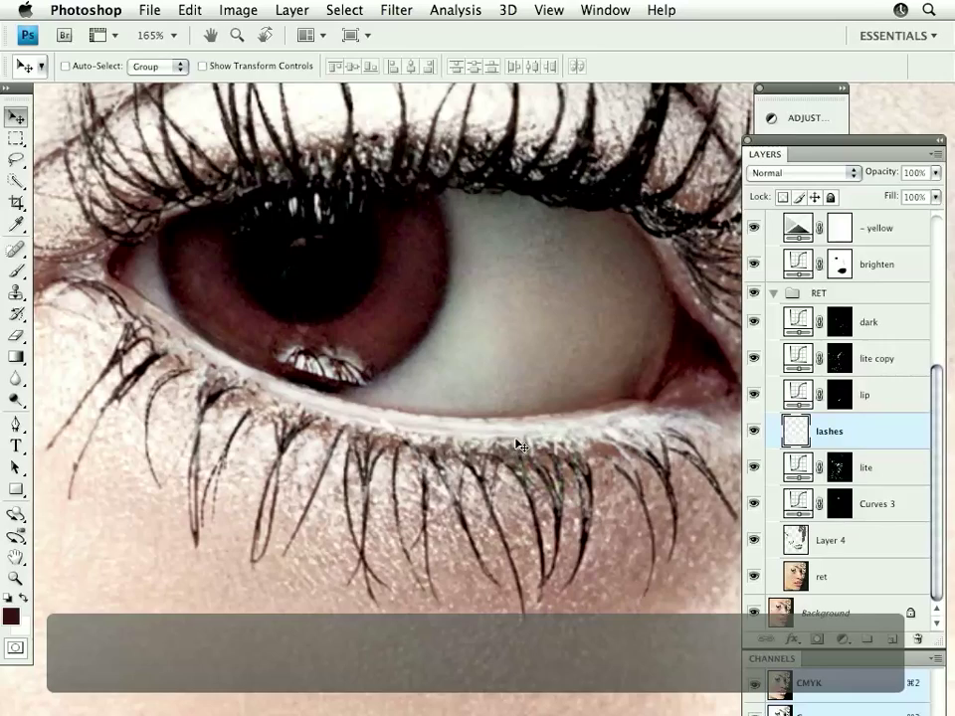
key("l")
key("space")
left_click_drag(496, 315, 495, 390)
key("super+minus")
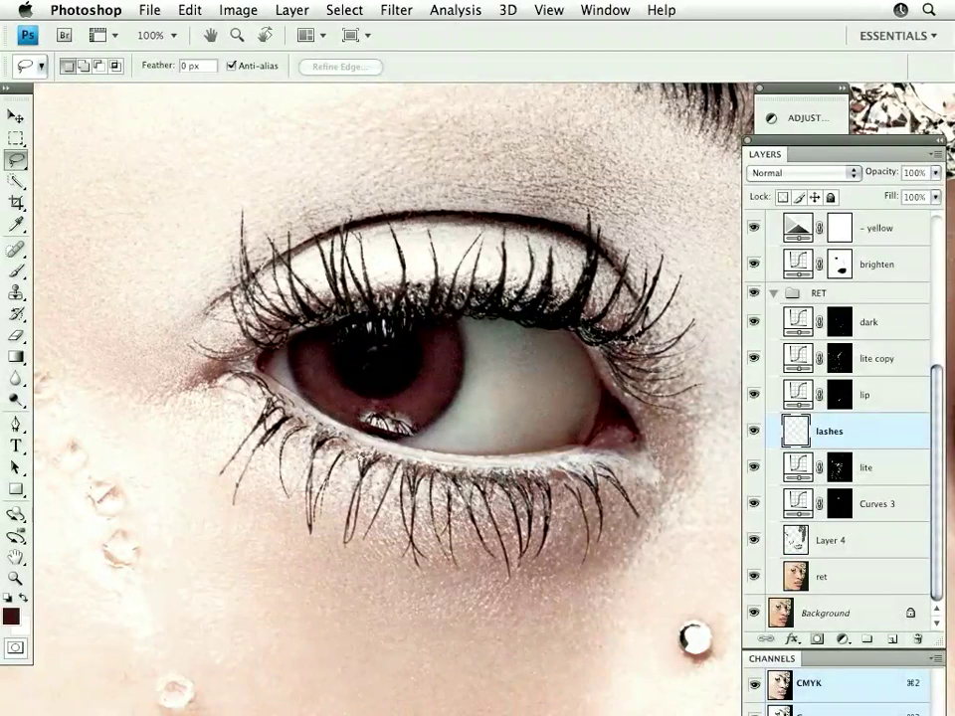
left_click(546, 579, "super")
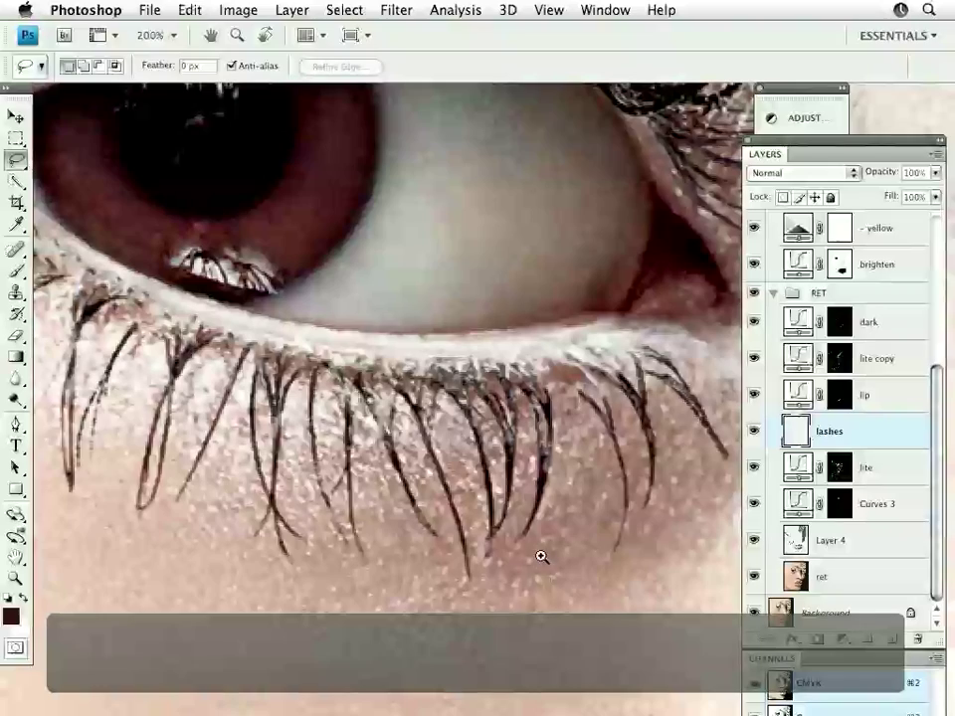
left_click_drag(487, 404, 624, 372)
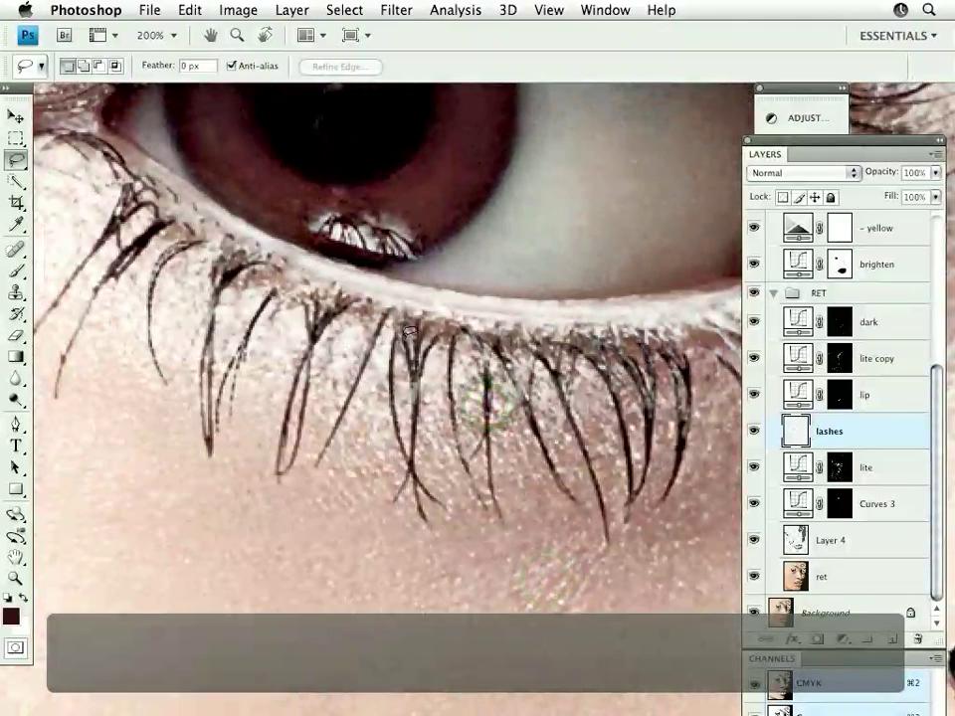
- Outline the single straight lower lash below the iris on the ret layer with the Lasso and copy it to a new layer
right_click(754, 579)
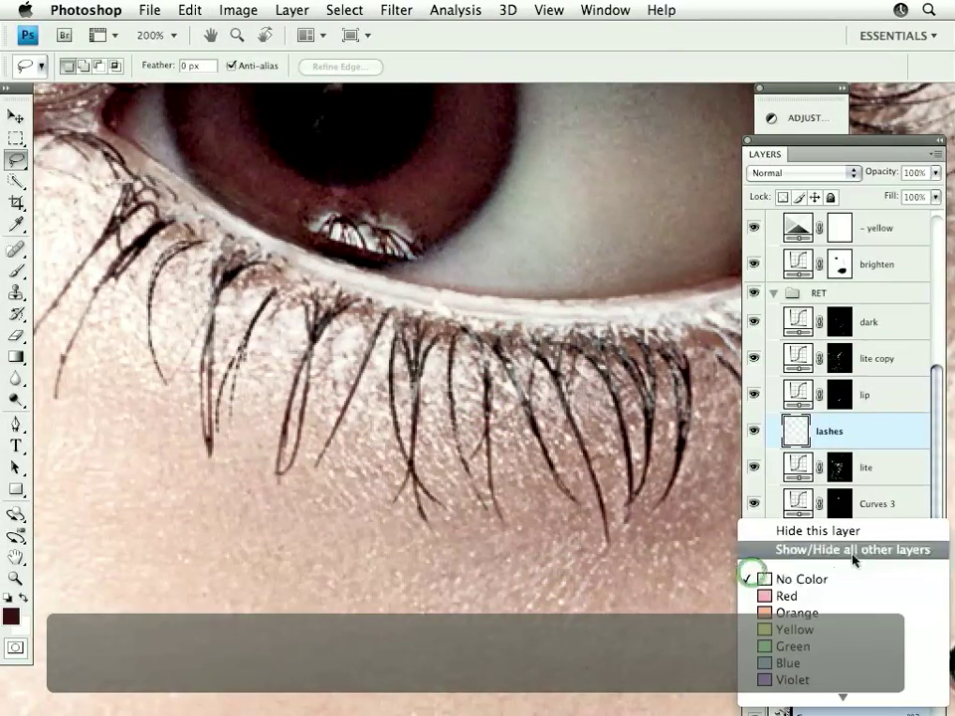
left_click(748, 566)
left_click(655, 525)
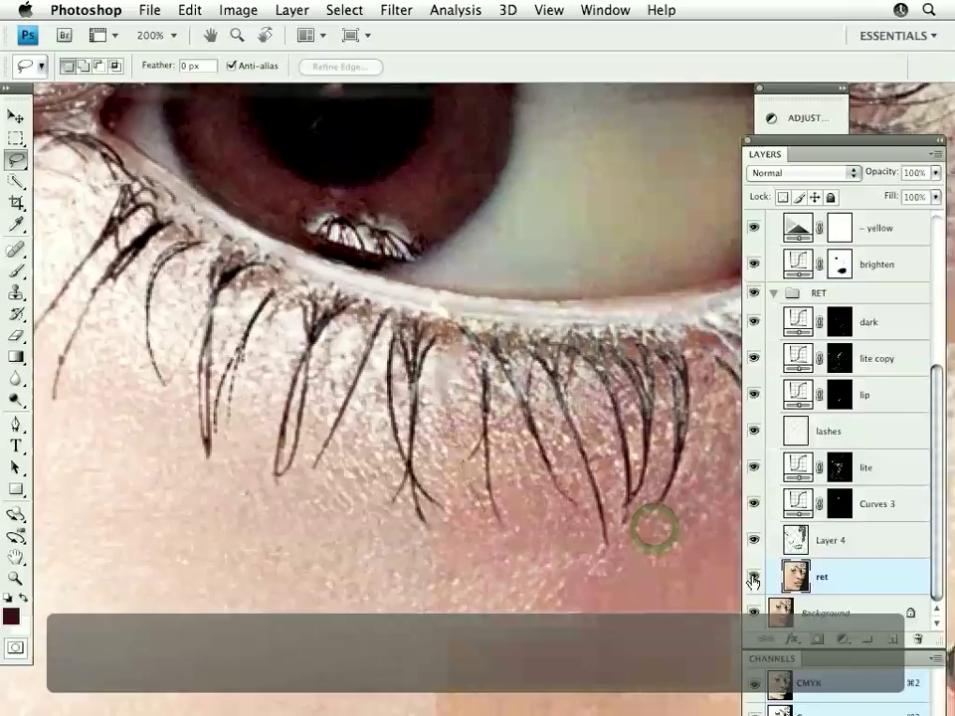
left_click(754, 576)
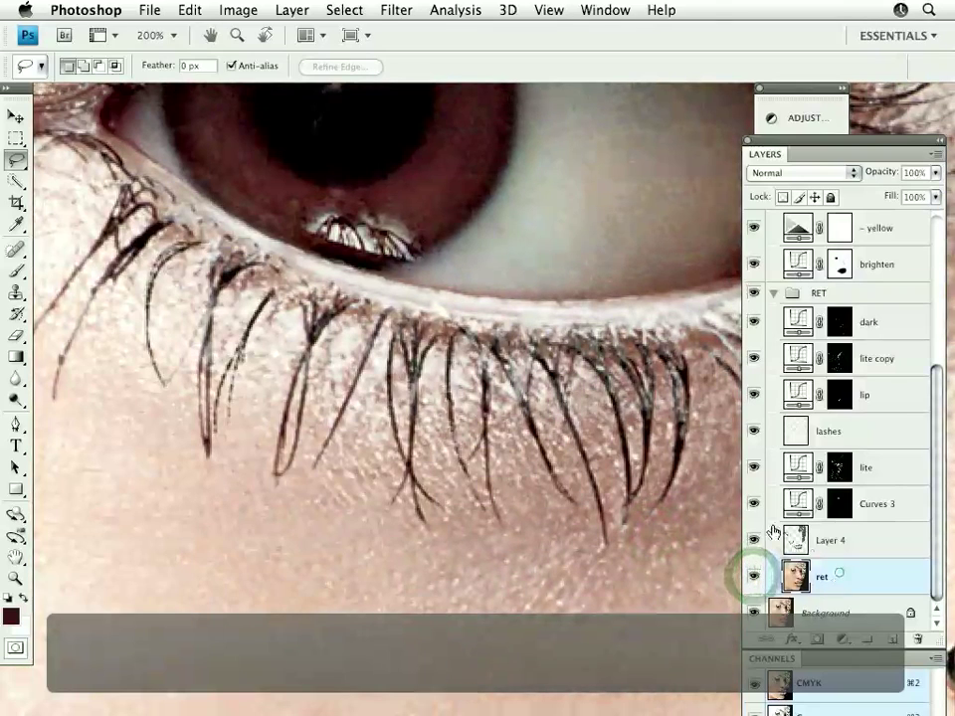
left_click(839, 572)
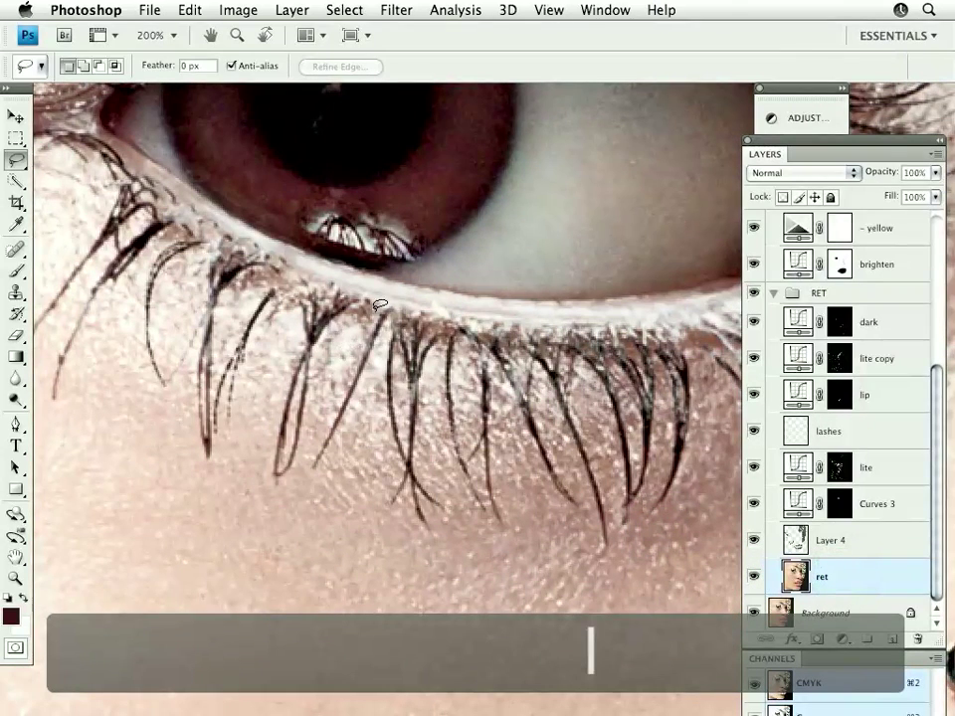
mouse_move(338, 390)
left_mouse_down()
mouse_move(307, 473)
mouse_move(335, 469)
mouse_move(371, 384)
left_mouse_up()
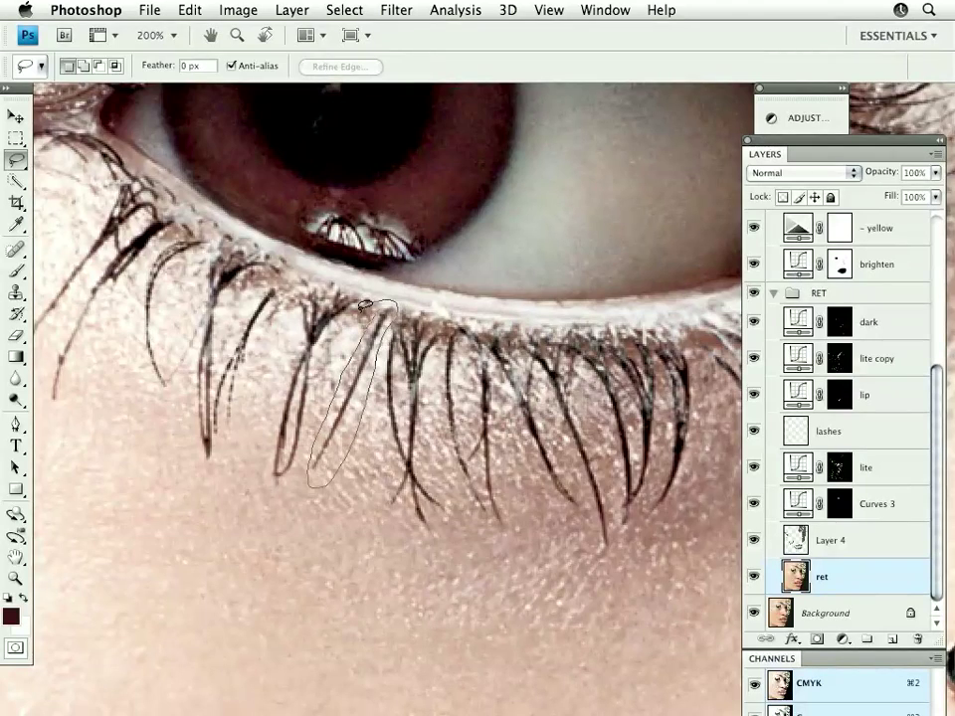
left_click_drag(364, 304, 366, 301)
key("super+j")
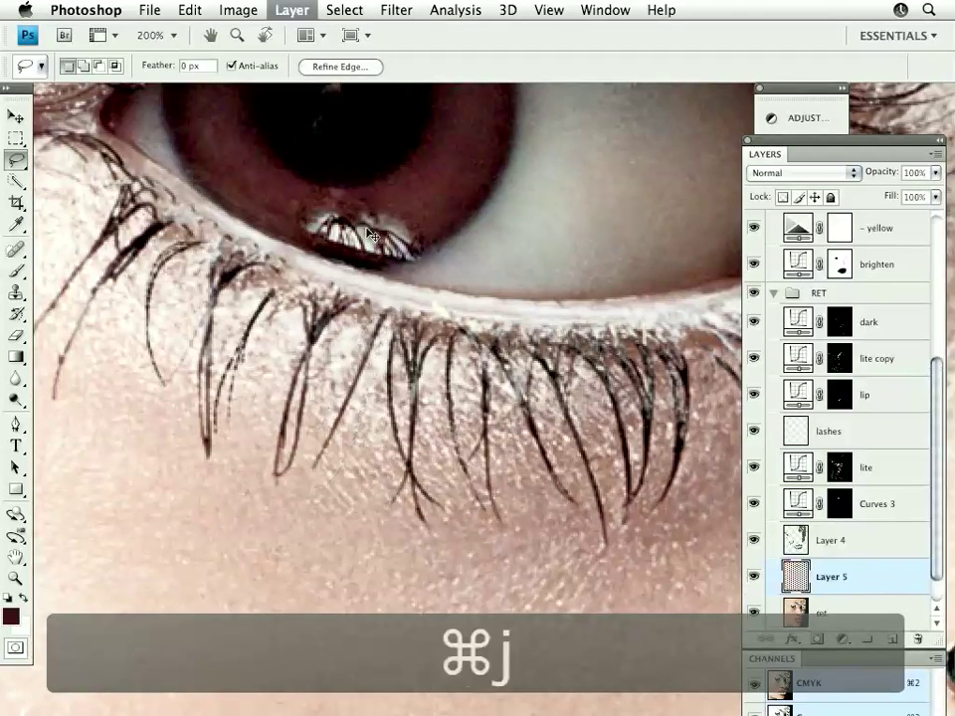
- Hide the lashes layer and move the copied lash into the gap among the lower lashes near the outer corner
key("super+minus")
key("super+minus")
left_click_drag(562, 416, 473, 443)
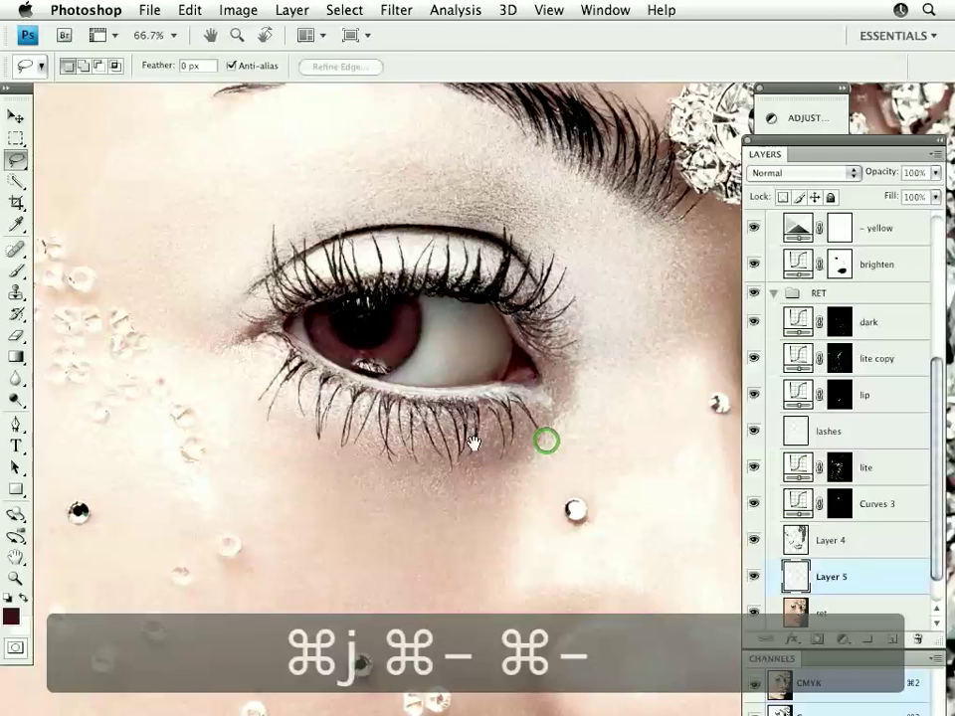
key("v")
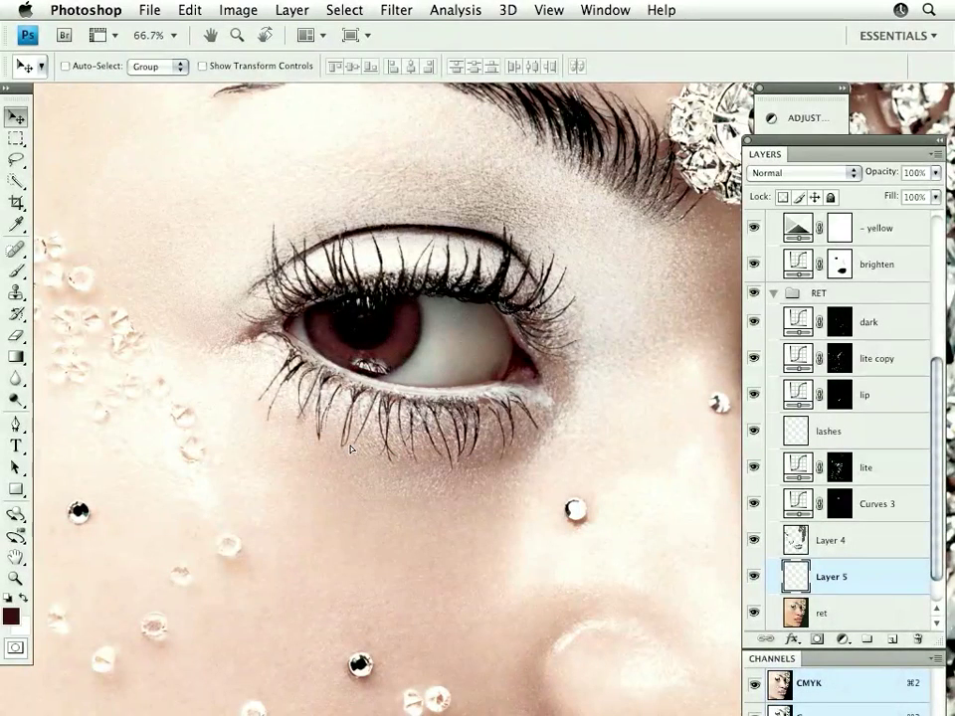
left_click(753, 431)
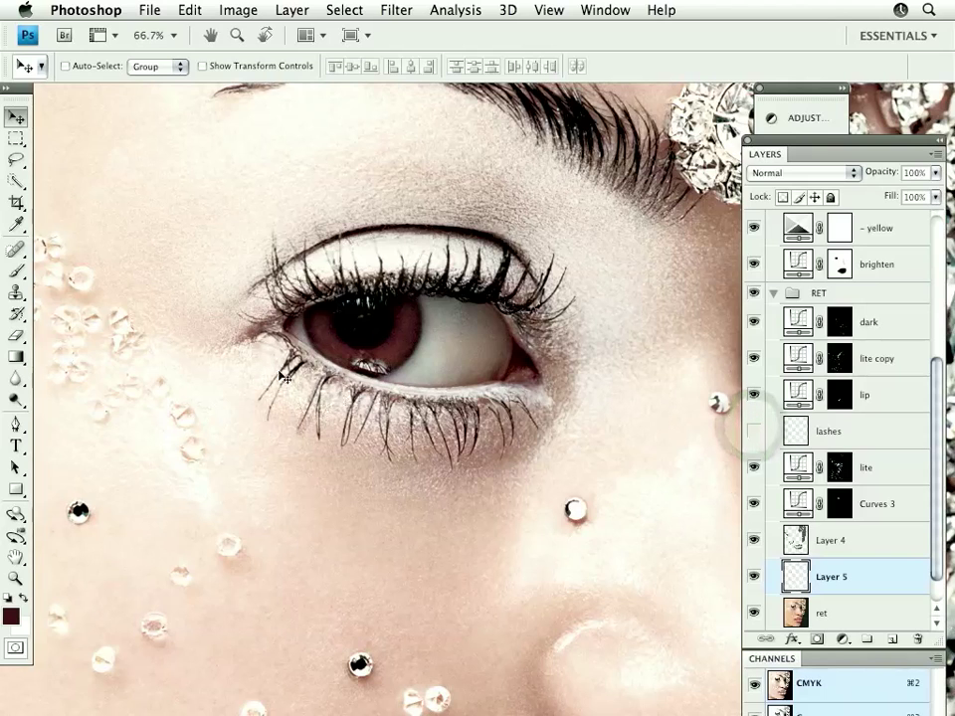
left_click(348, 413)
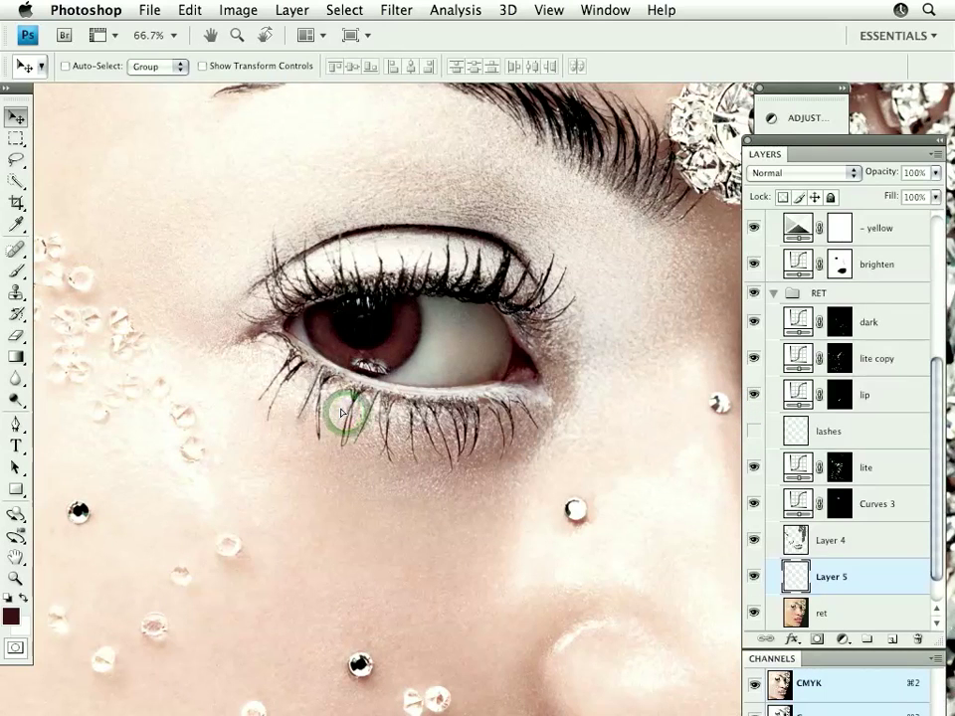
key("super+space")
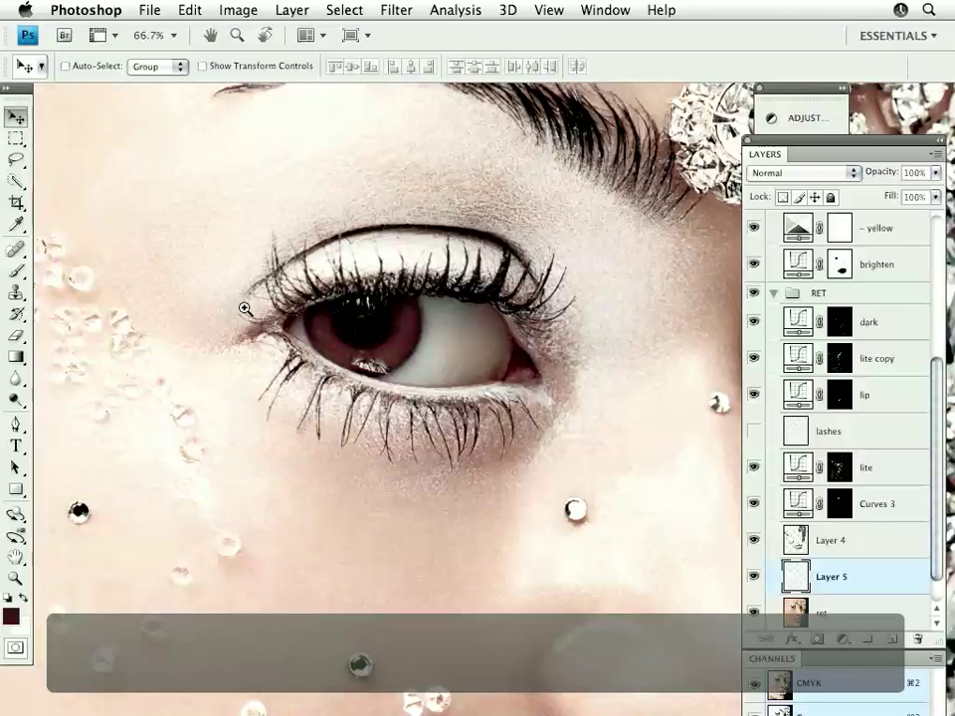
left_click_drag(442, 518, 443, 519)
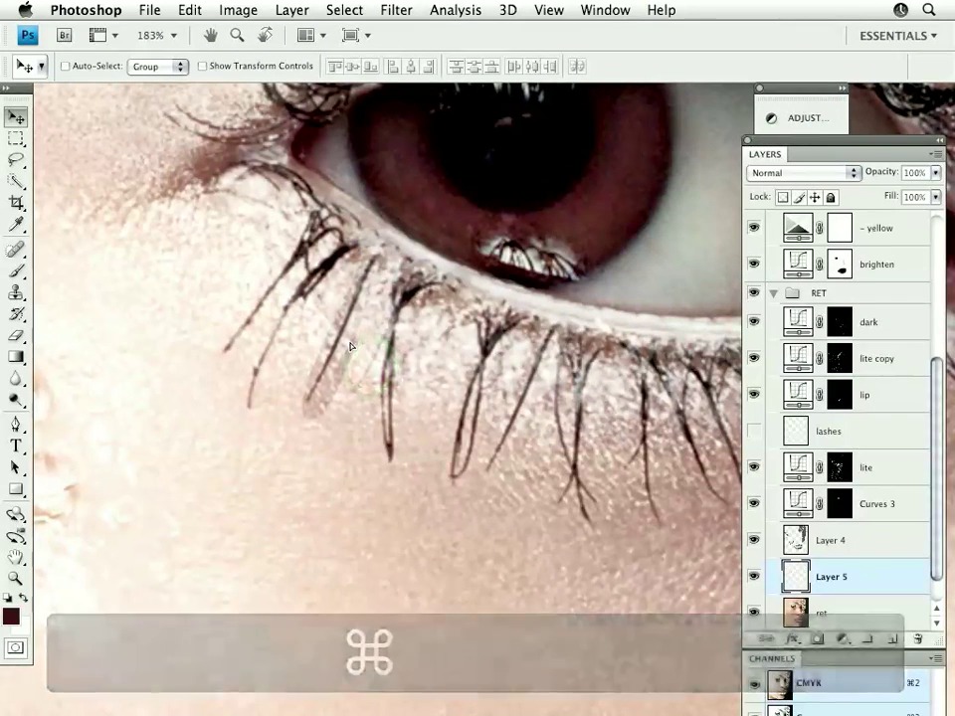
- Warp the copied lash on Layer 5 into a gentle curve matching the neighbouring lashes and apply the transform
key("super+t")
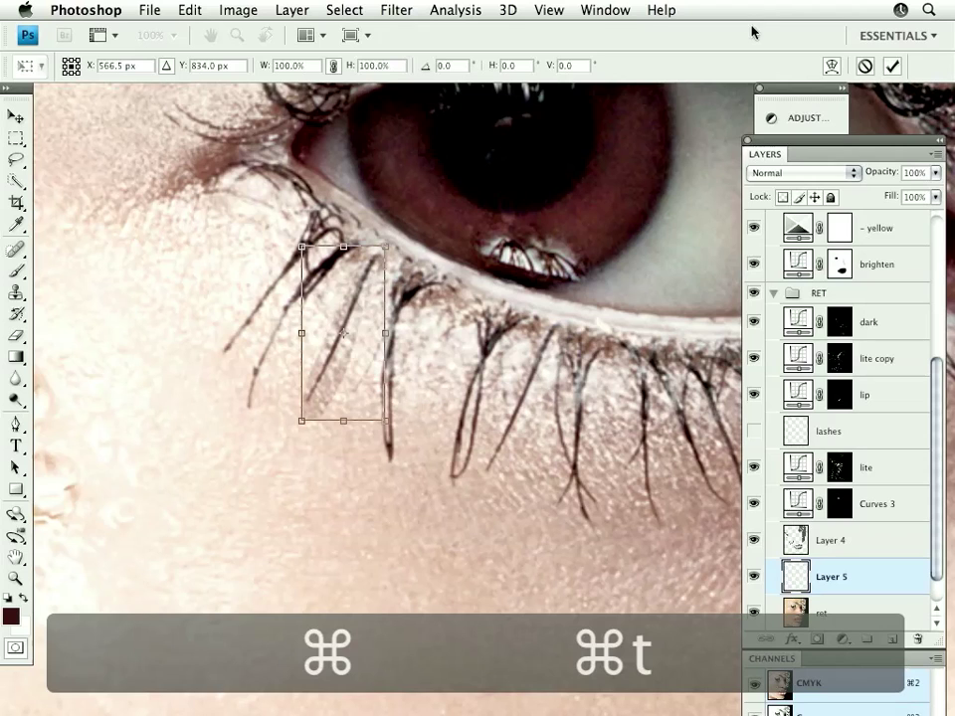
left_click(832, 66)
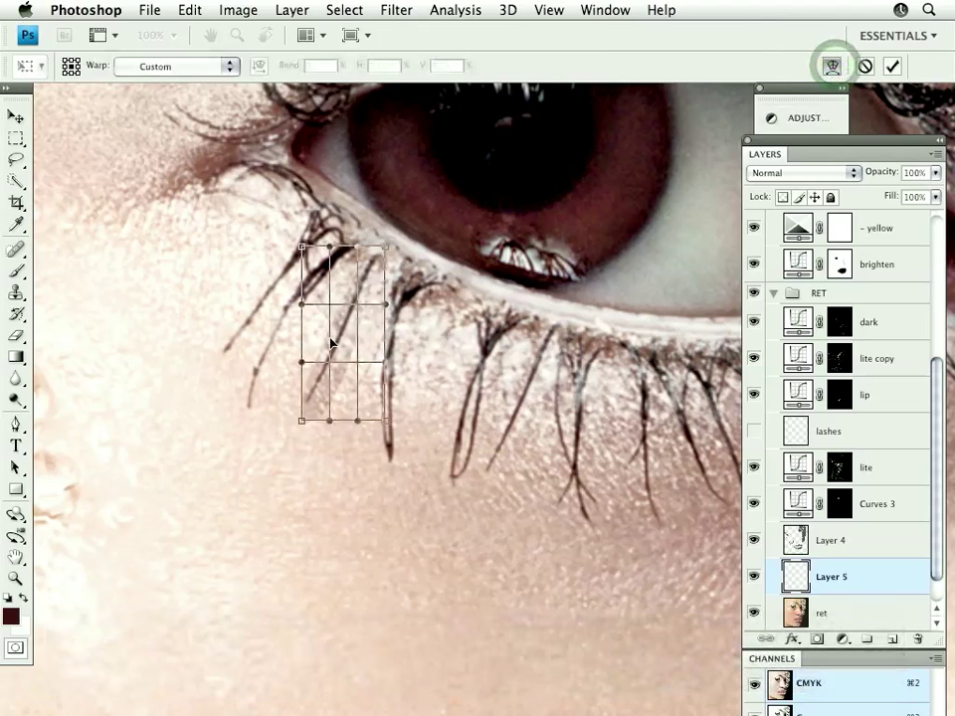
left_click(330, 339)
left_click_drag(329, 339, 310, 330)
left_click(350, 296)
left_click_drag(350, 297, 351, 296)
key("Return")
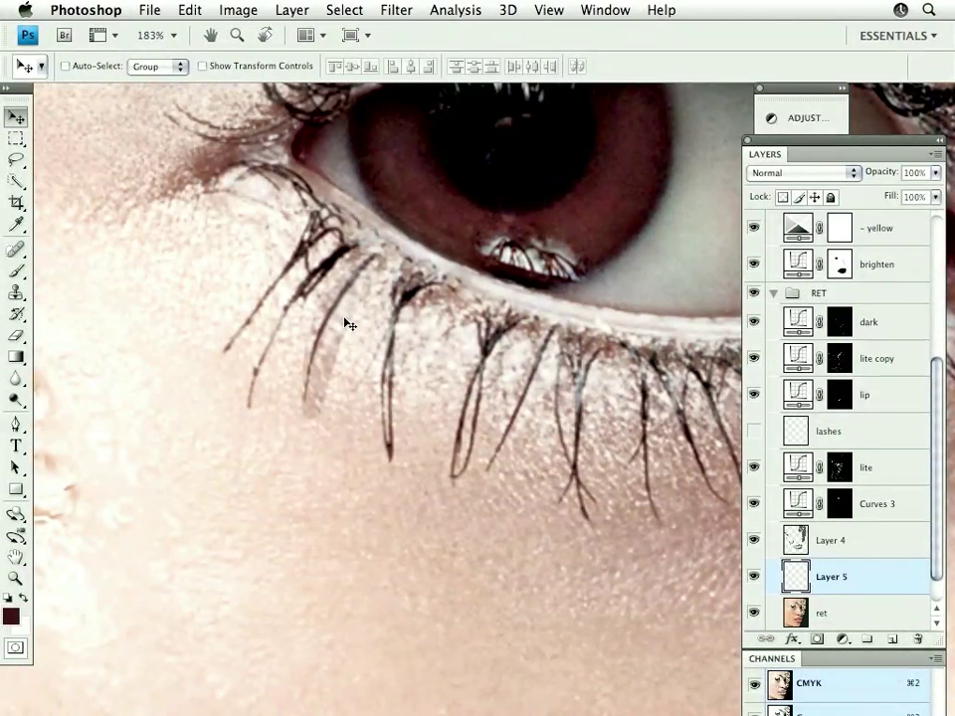
left_click(839, 175)
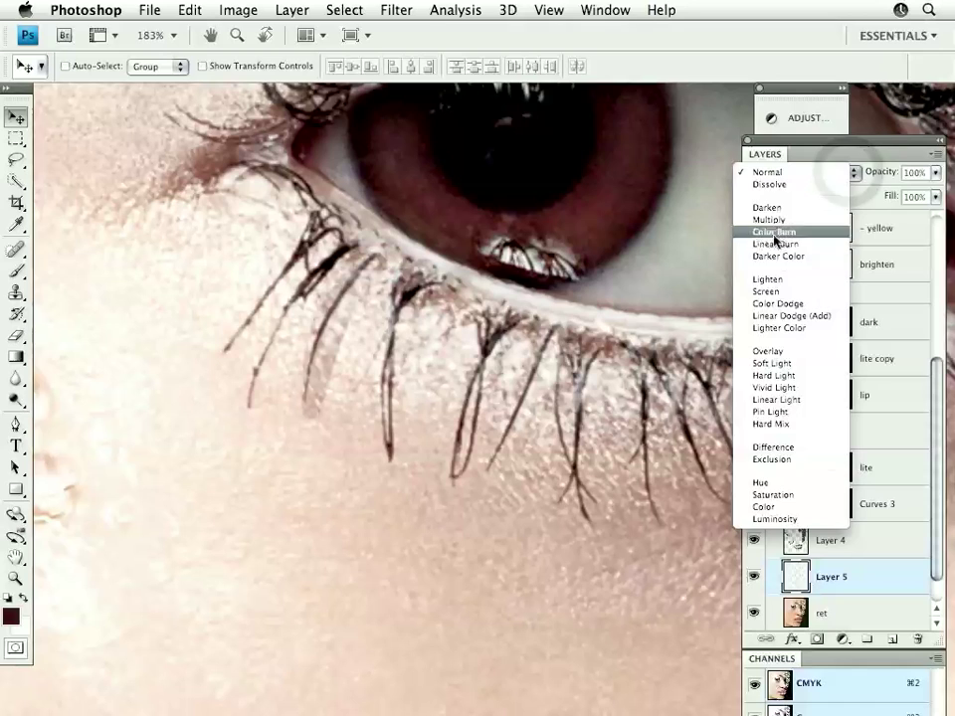
left_click(780, 282)
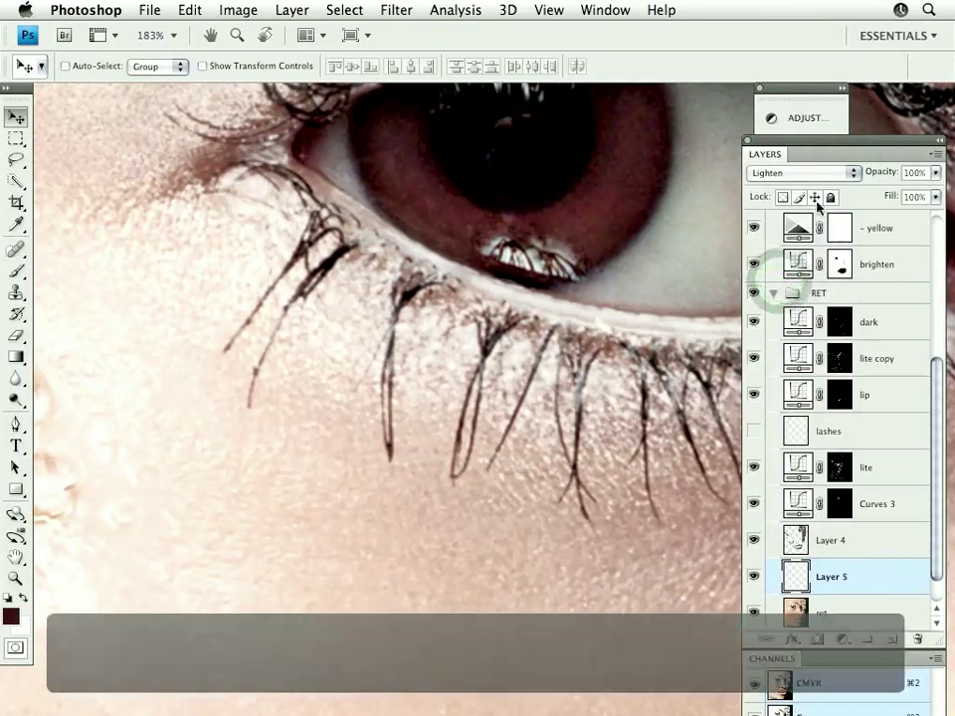
key("super+z")
- Set the blend mode of Layer 5 with the copied lash to Darken
left_click(853, 173)
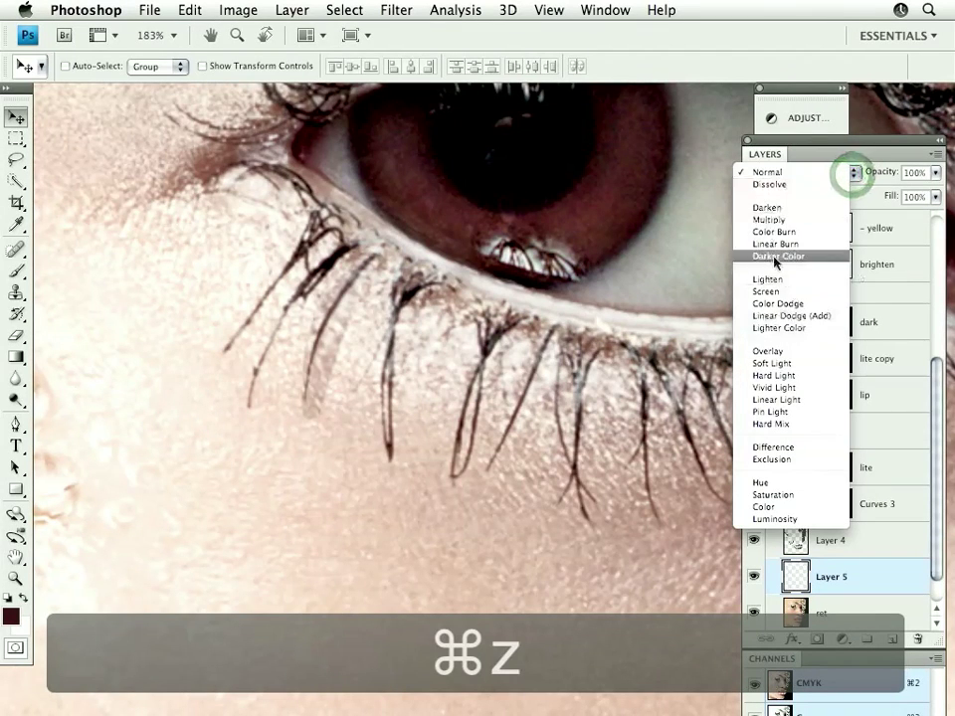
left_click(779, 208)
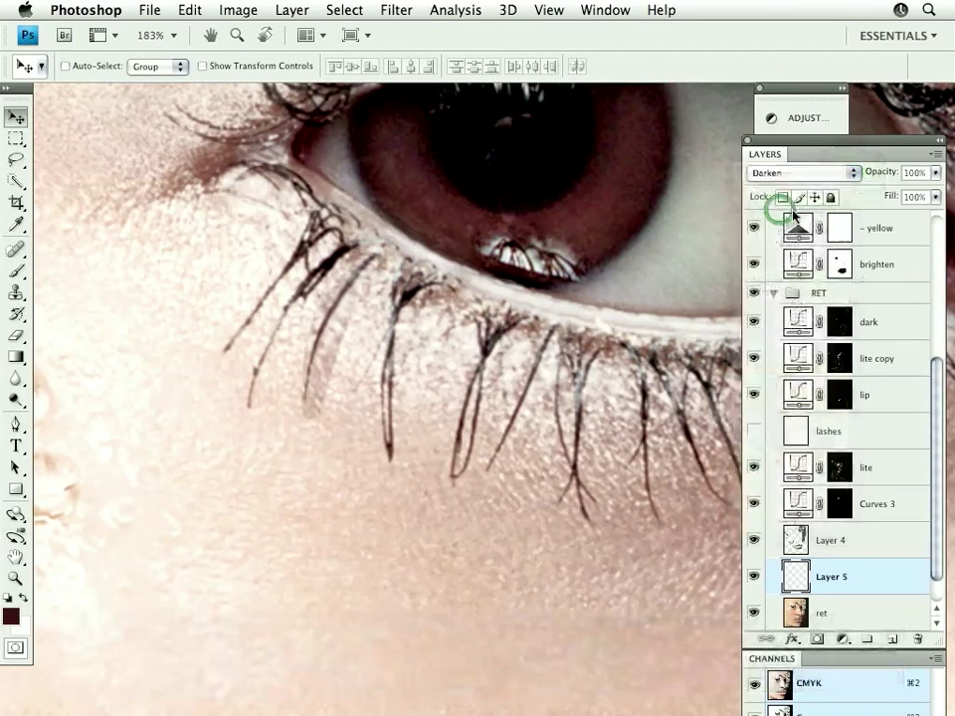
- Test the Darken blend by moving the lash copy over the middle lower lashes, and return it to the outer gap
left_click(338, 332)
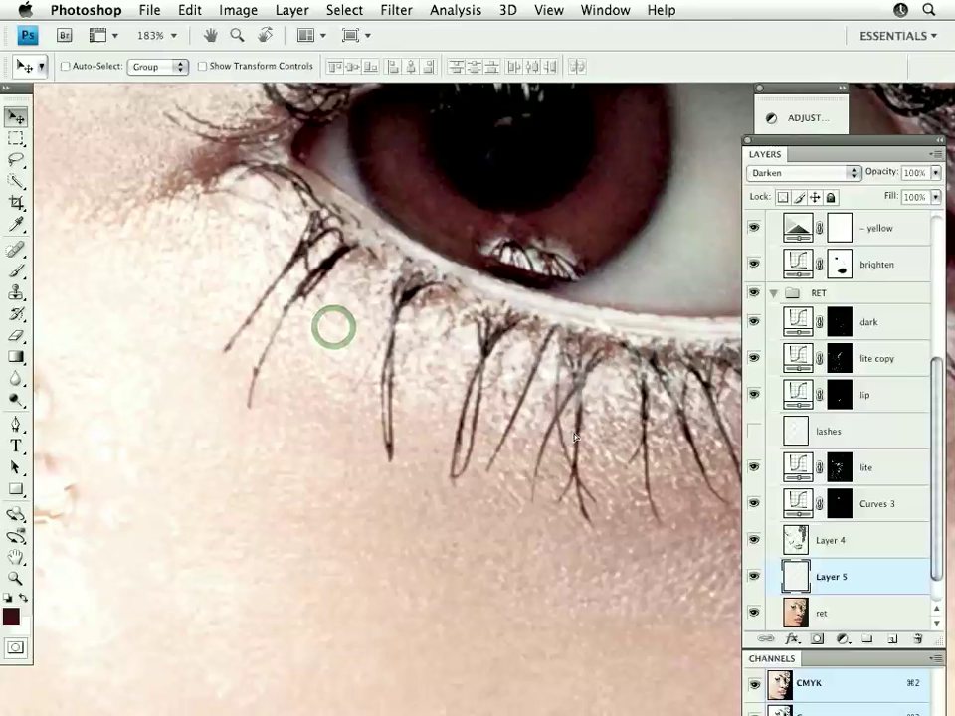
left_click_drag(648, 460, 565, 449)
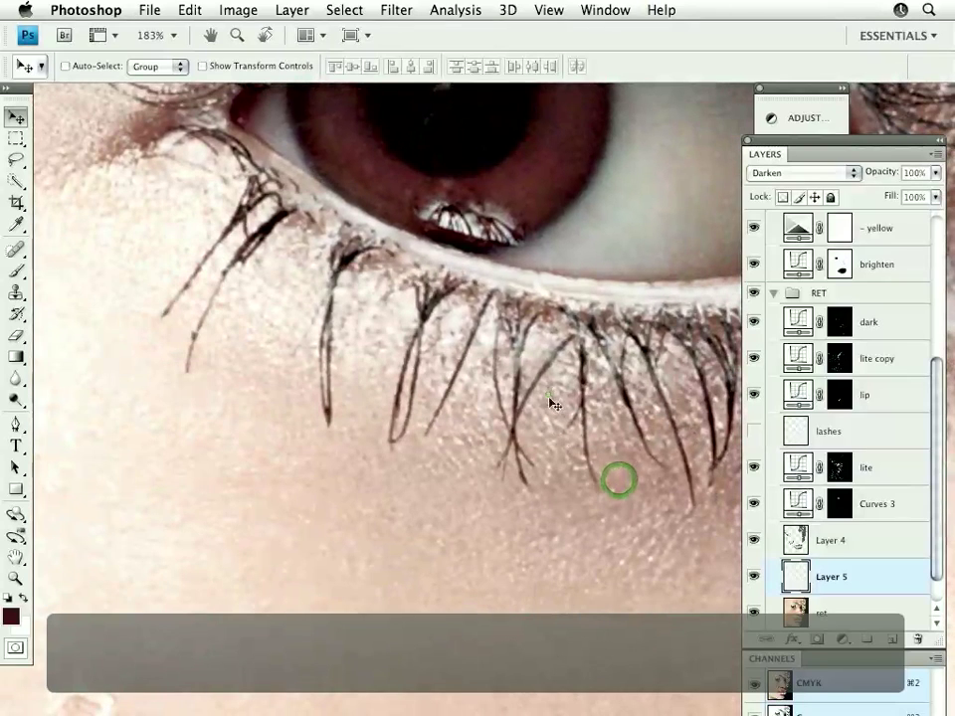
left_click(550, 391)
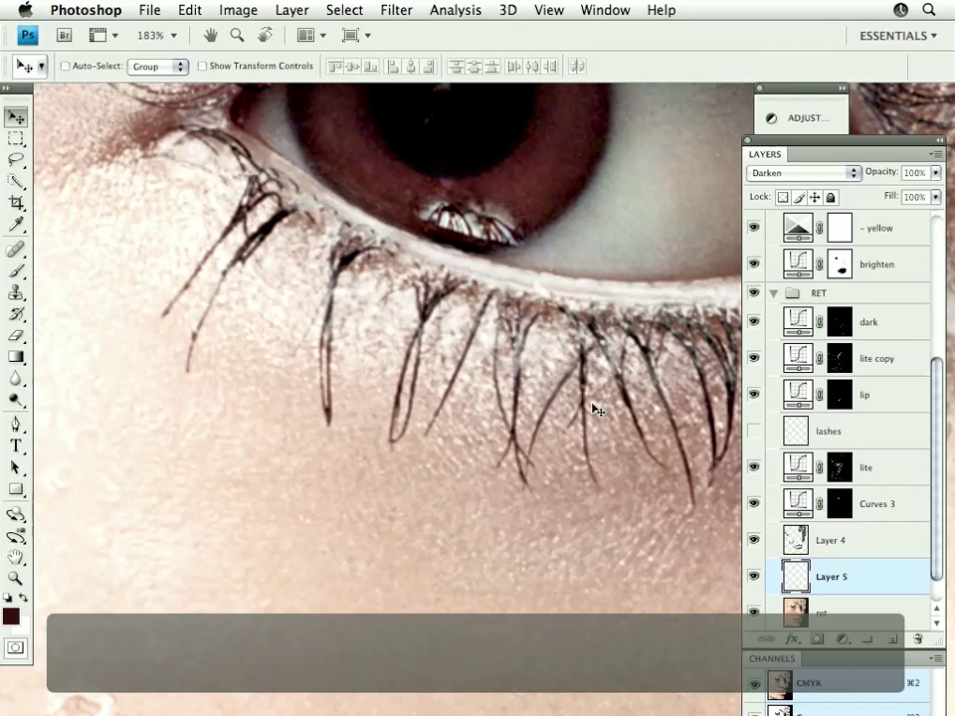
left_click(574, 406)
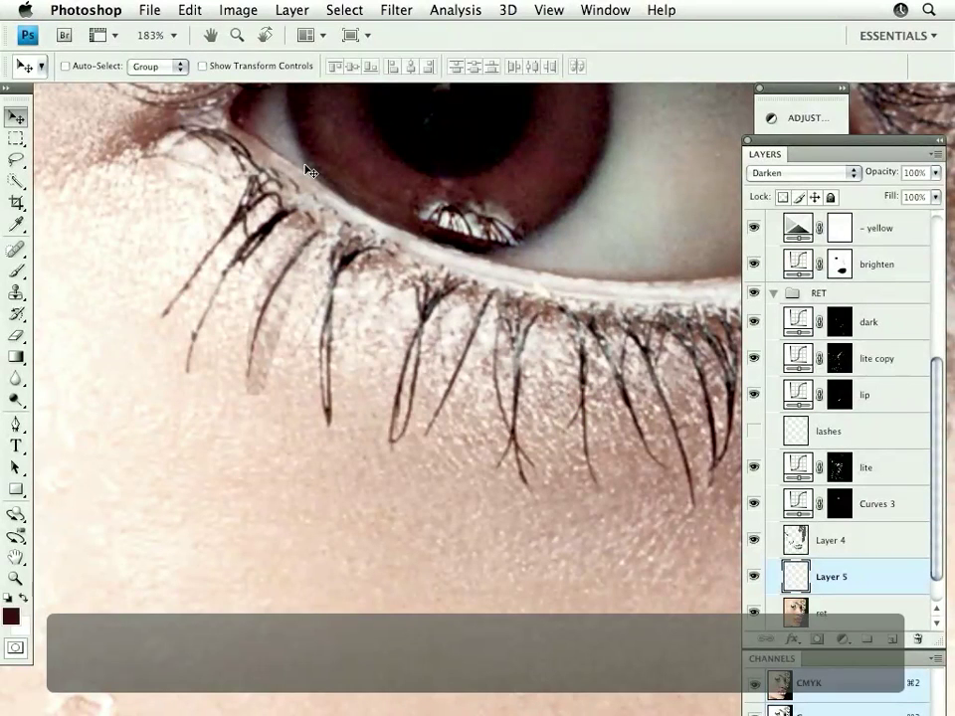
- Raise the lash copy's contrast with Curves, pulling in both endpoints (dark end at input 96) and bending the curve through 23→13 and 70→74
key("super+m")
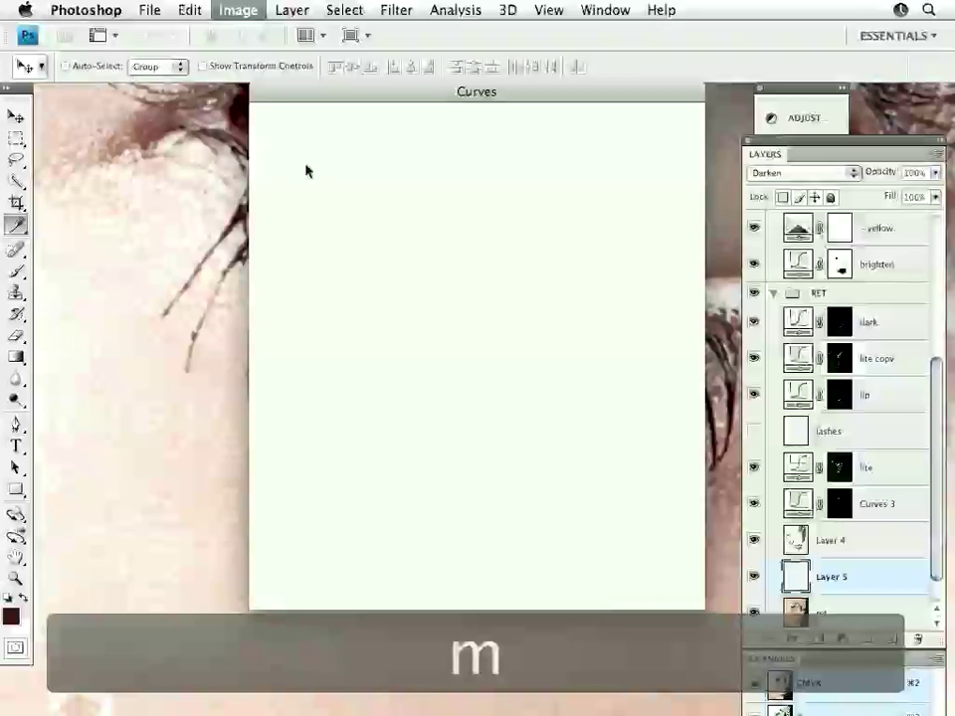
left_click_drag(392, 101, 667, 193)
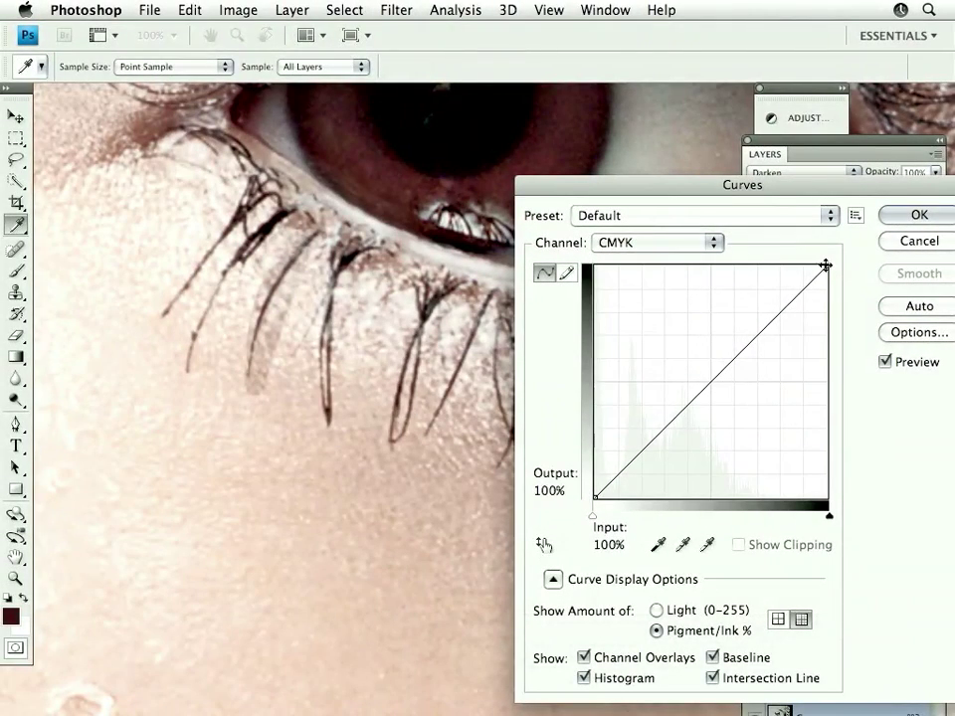
left_click_drag(825, 269, 818, 265)
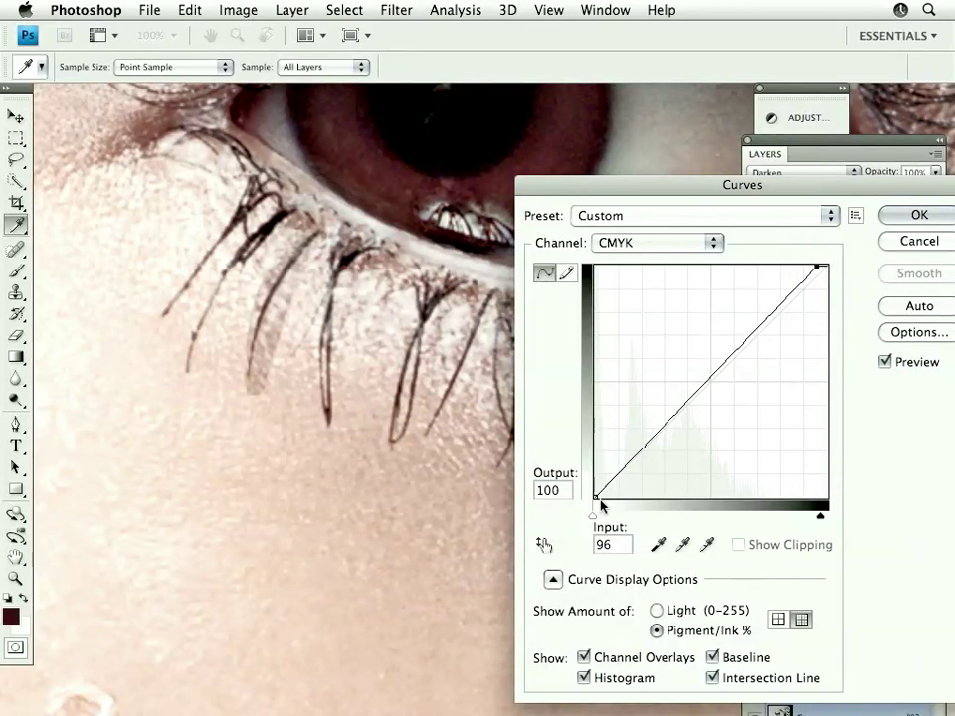
left_click_drag(595, 498, 610, 498)
left_click(642, 464)
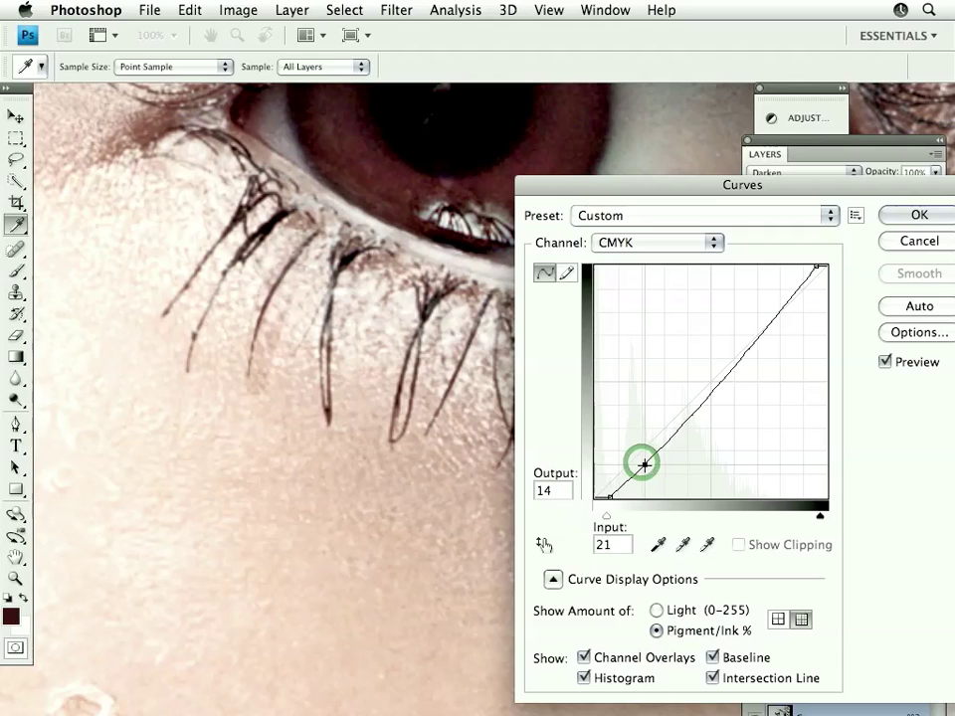
left_click(761, 330)
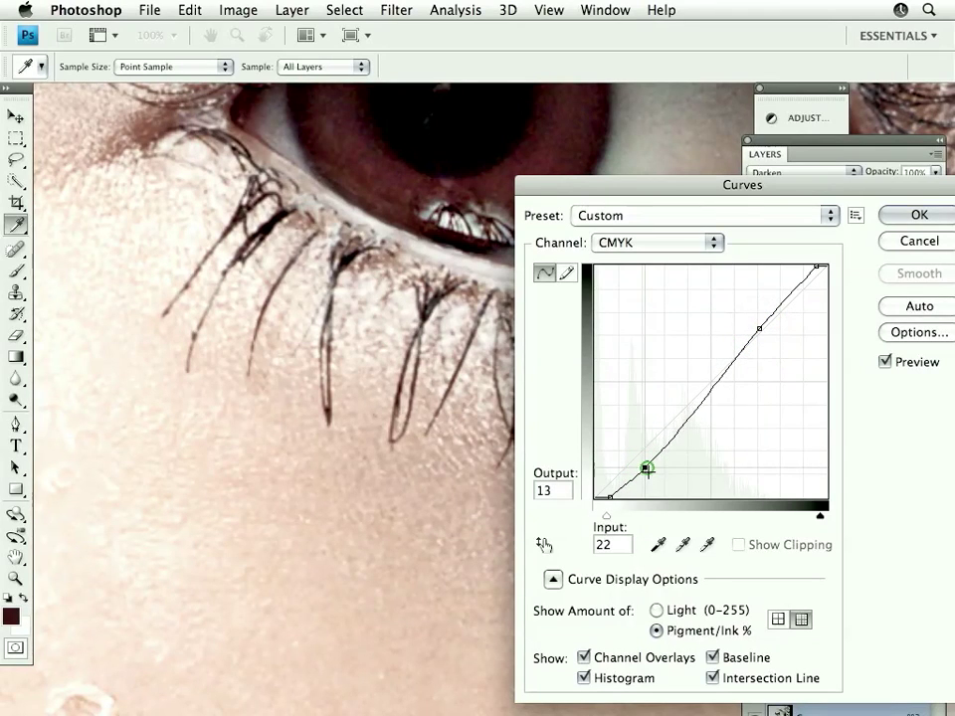
left_click_drag(648, 472, 652, 472)
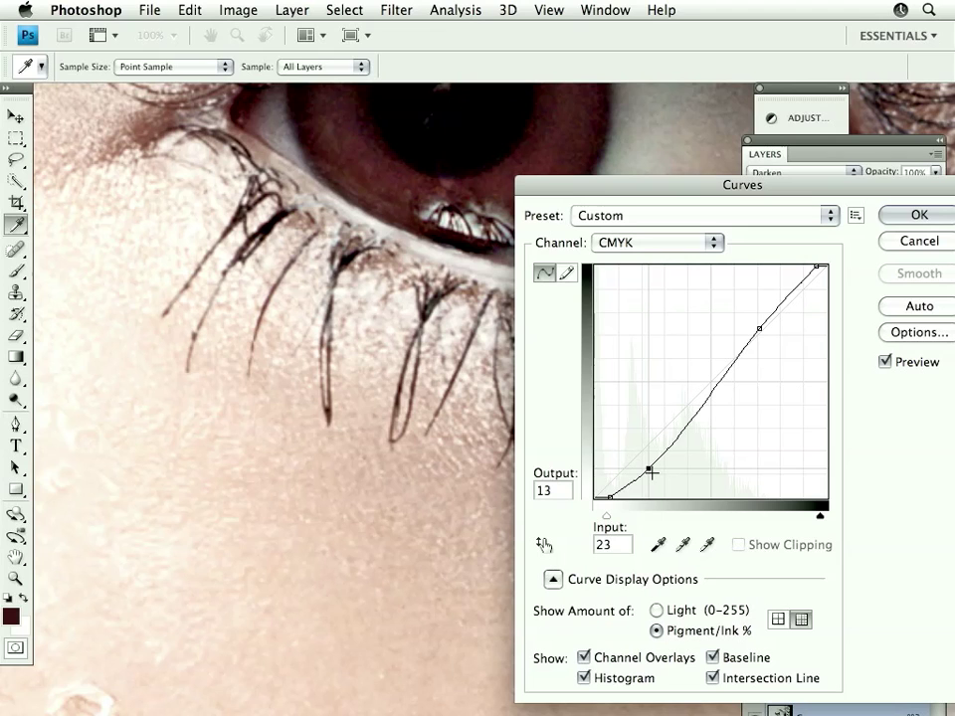
left_click(760, 328)
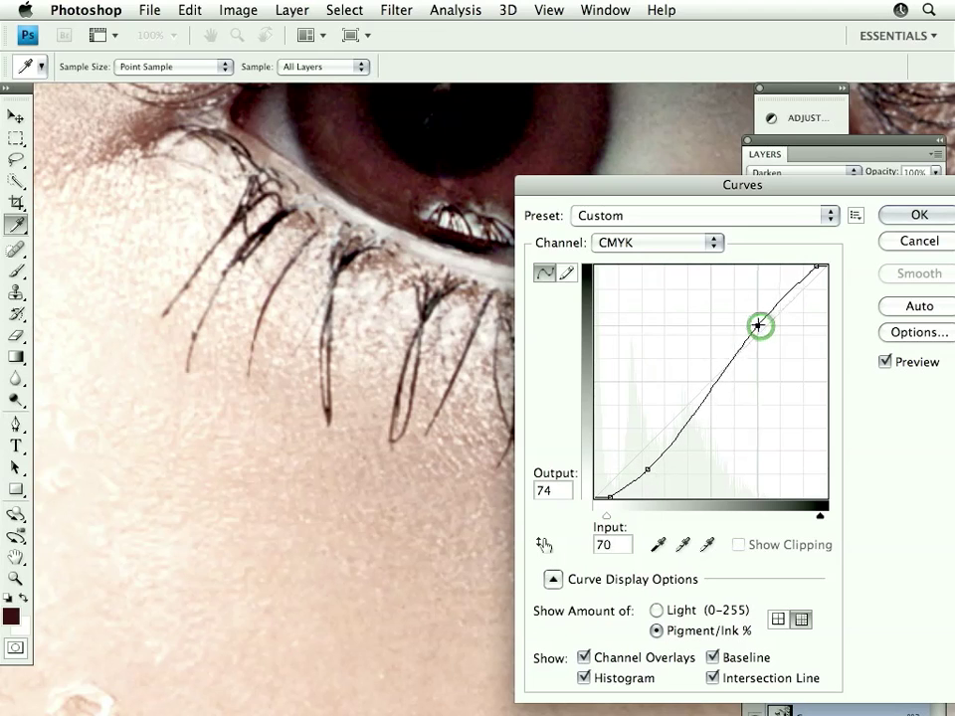
left_click(921, 216)
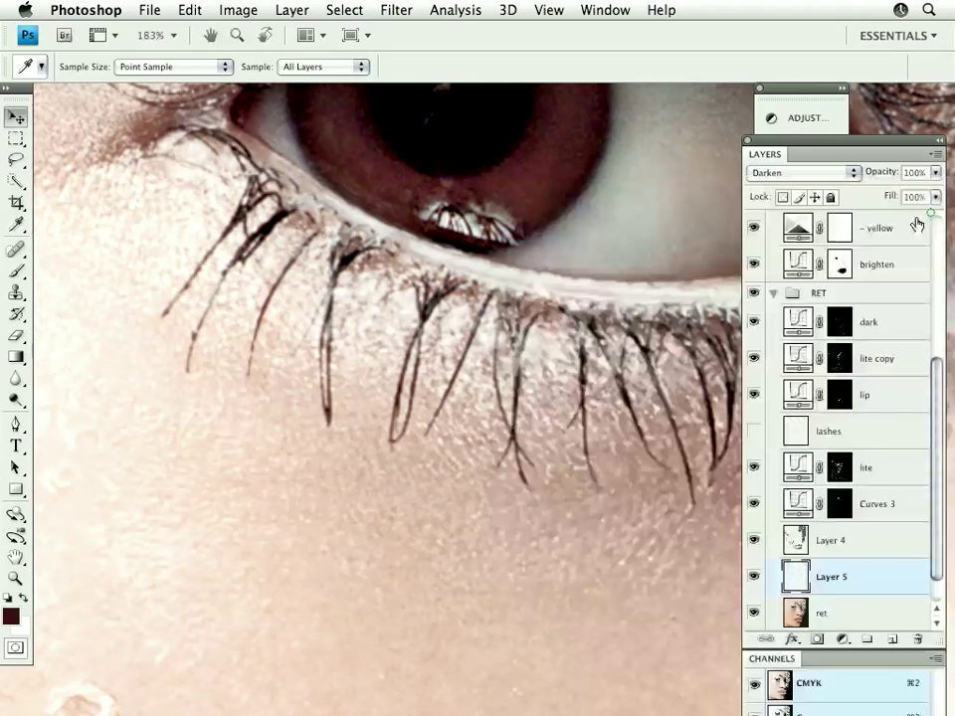
- Erase the leftover skin around the copied lash on Layer 5 with the 13 px eraser
key("v")
key("e")
left_click(282, 329)
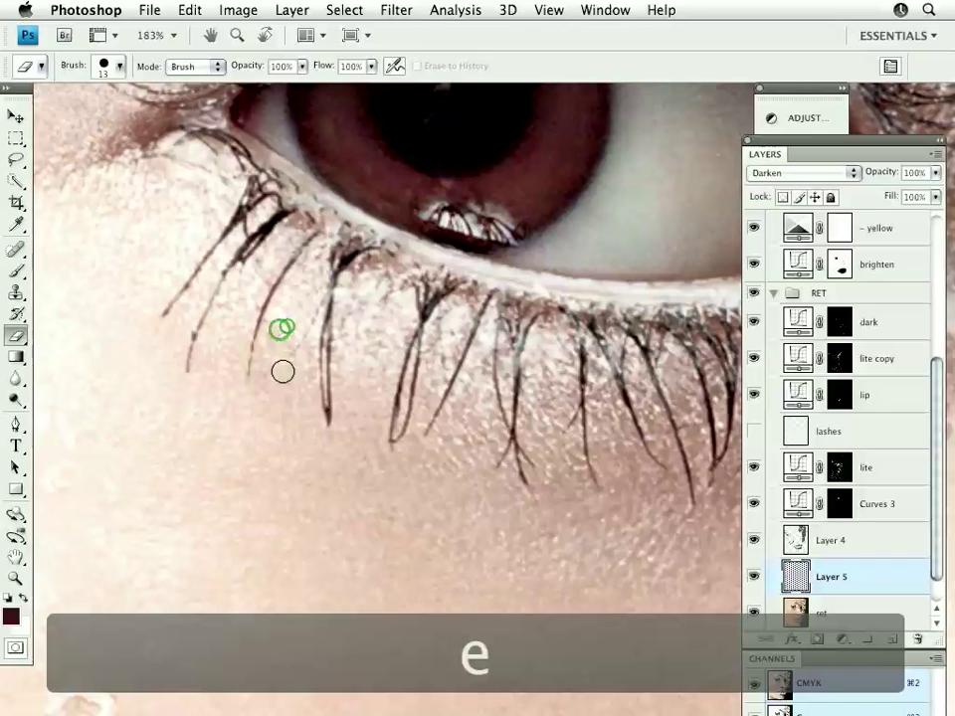
left_click(252, 272)
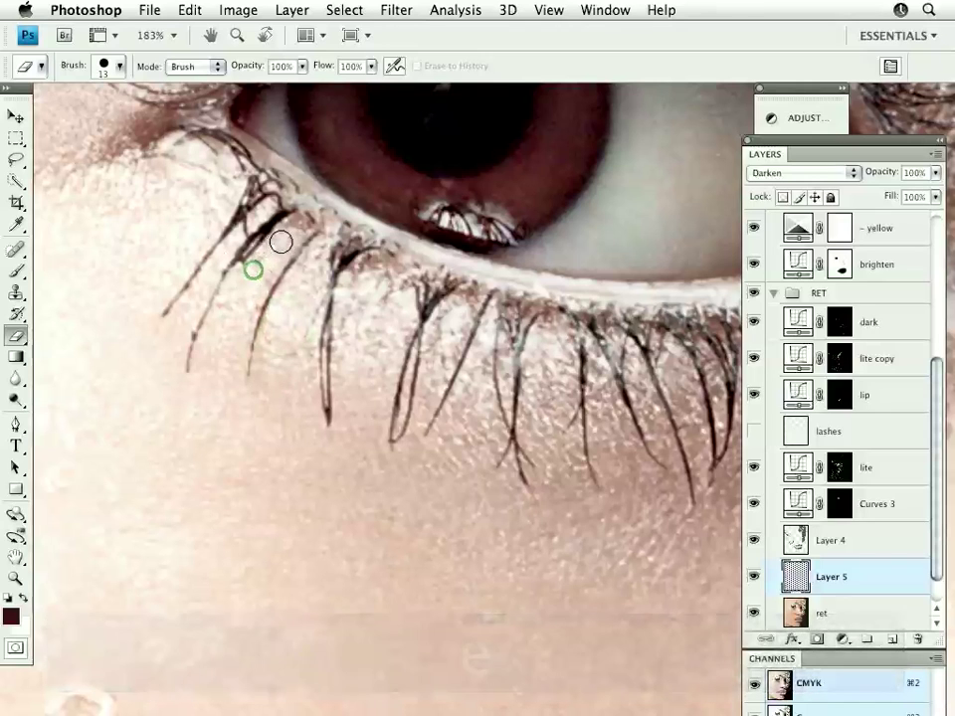
left_click(229, 370)
left_click(233, 388)
left_click(267, 363)
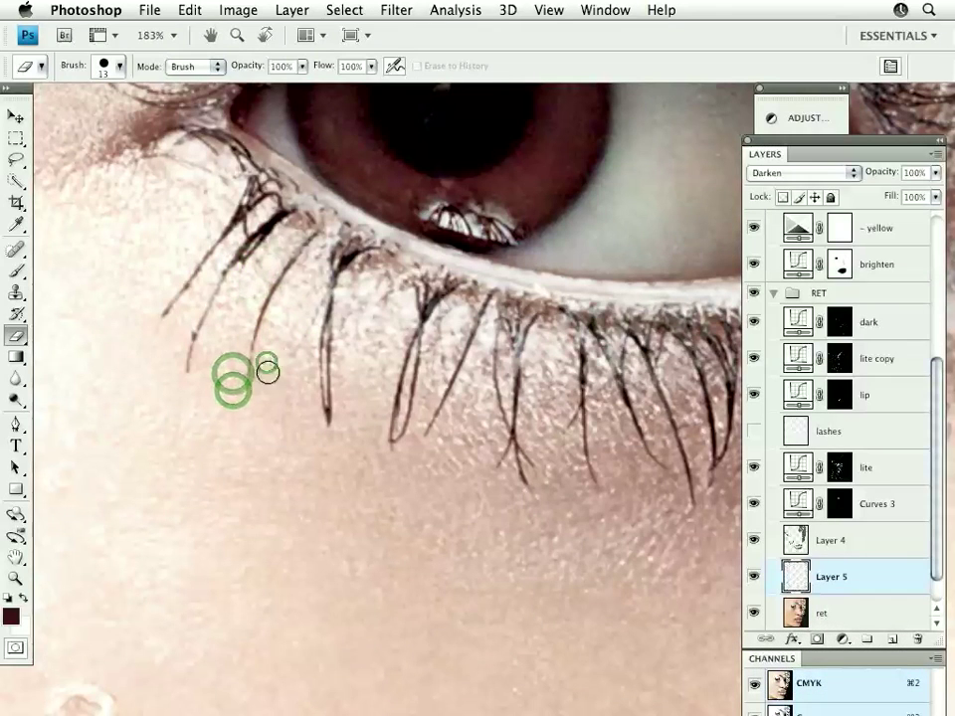
left_click_drag(454, 444, 384, 488)
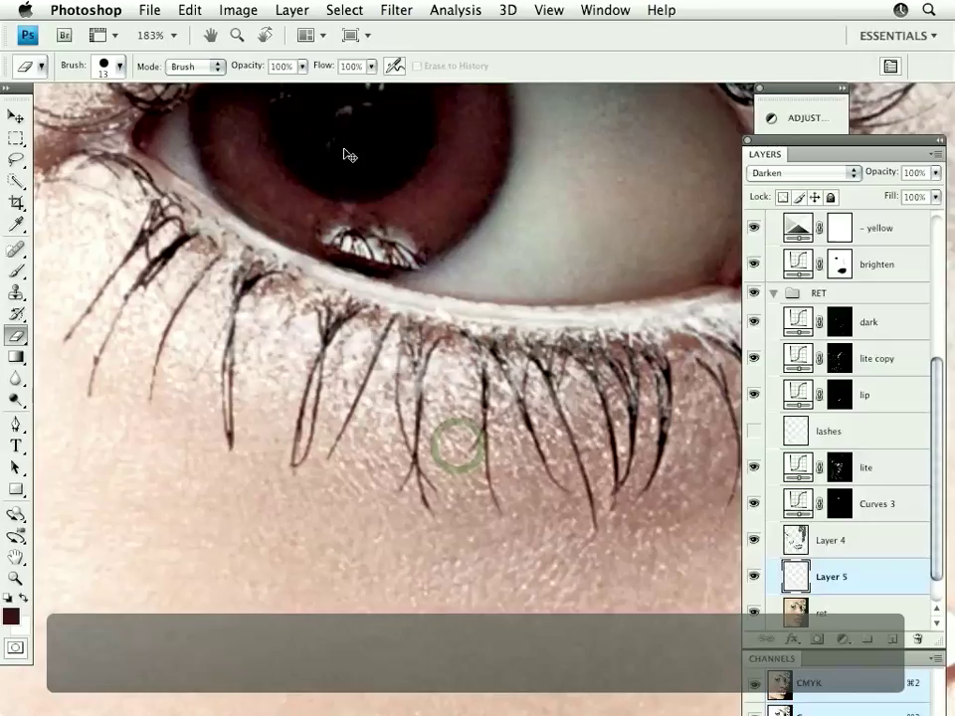
- Examine the lower lashes with the added lash copy in the whole portrait and close up around the eye
key("super+0")
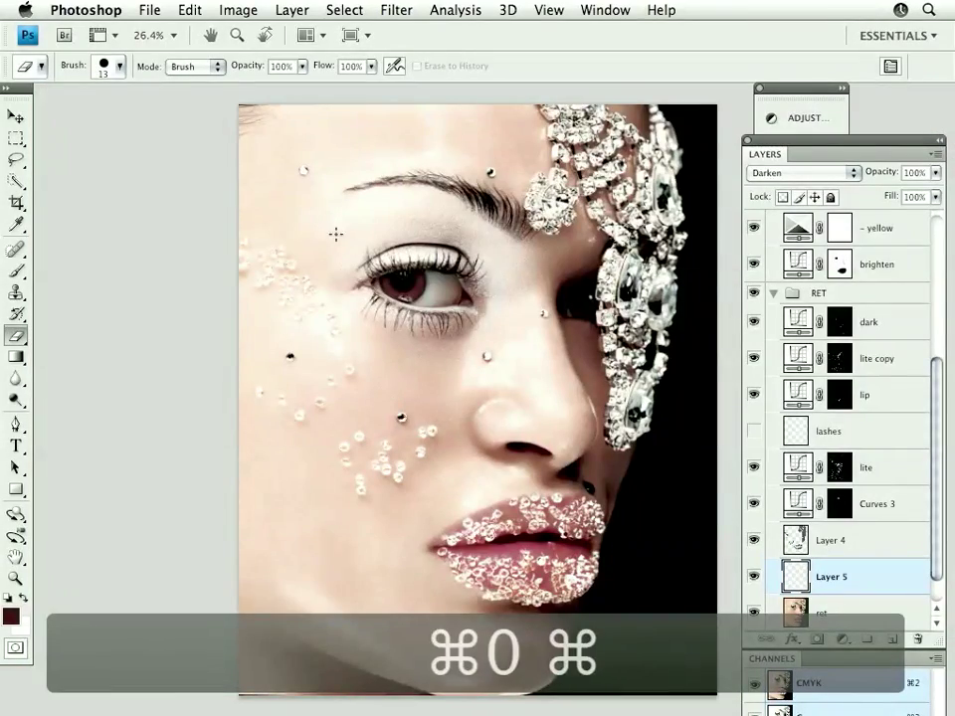
left_click_drag(337, 227, 526, 446)
left_click_drag(492, 389, 435, 412)
left_click(473, 399)
left_click_drag(602, 307, 570, 329)
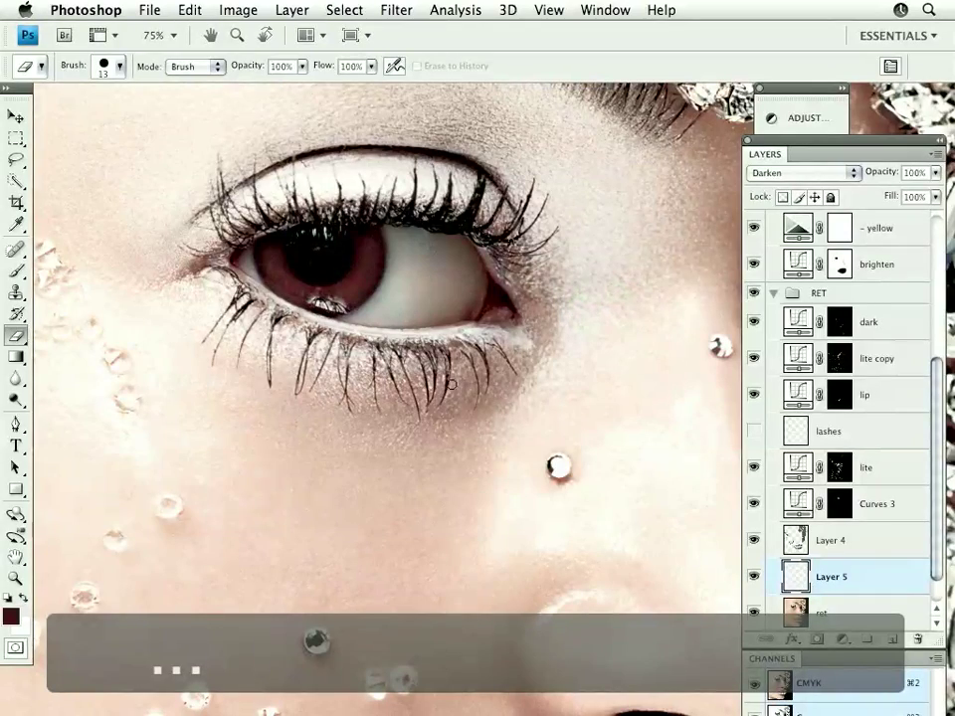
left_click_drag(591, 336, 512, 298)
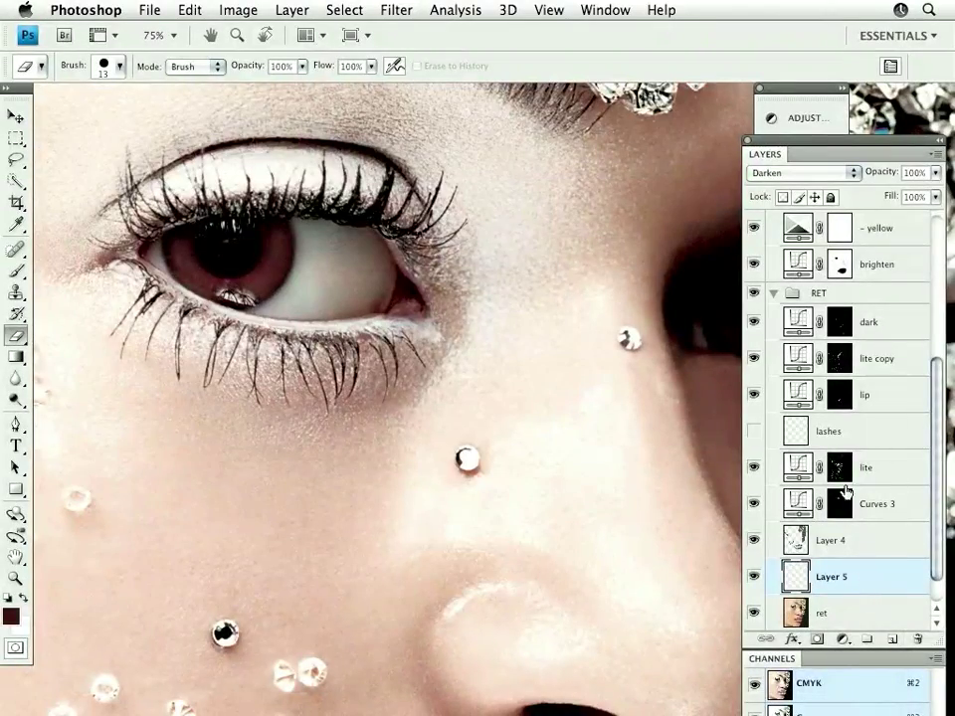
- Show the hidden lashes layer and delete Layer 5 with the copied lash
key("super+minus")
left_click_drag(529, 471, 532, 500)
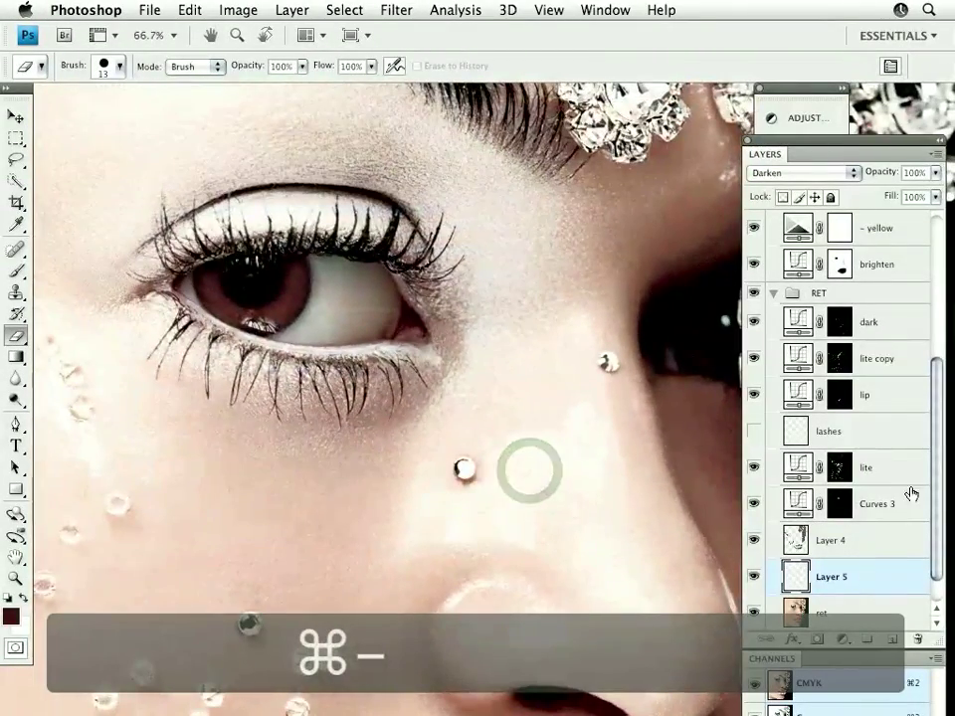
left_click(753, 431)
left_click_drag(885, 577, 916, 639)
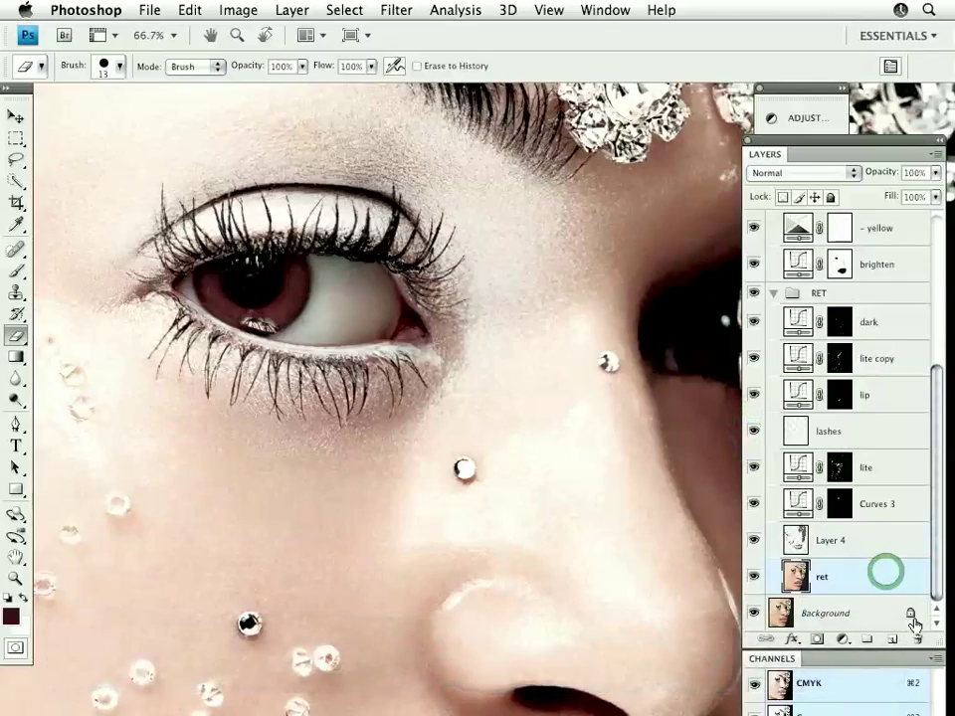
- Compare the retouched eye area with the original by showing only the Background layer, and bring all layers back
mouse_move(549, 433)
left_mouse_down()
mouse_move(563, 487)
mouse_move(547, 483)
mouse_move(503, 277)
left_mouse_up()
key("super+minus")
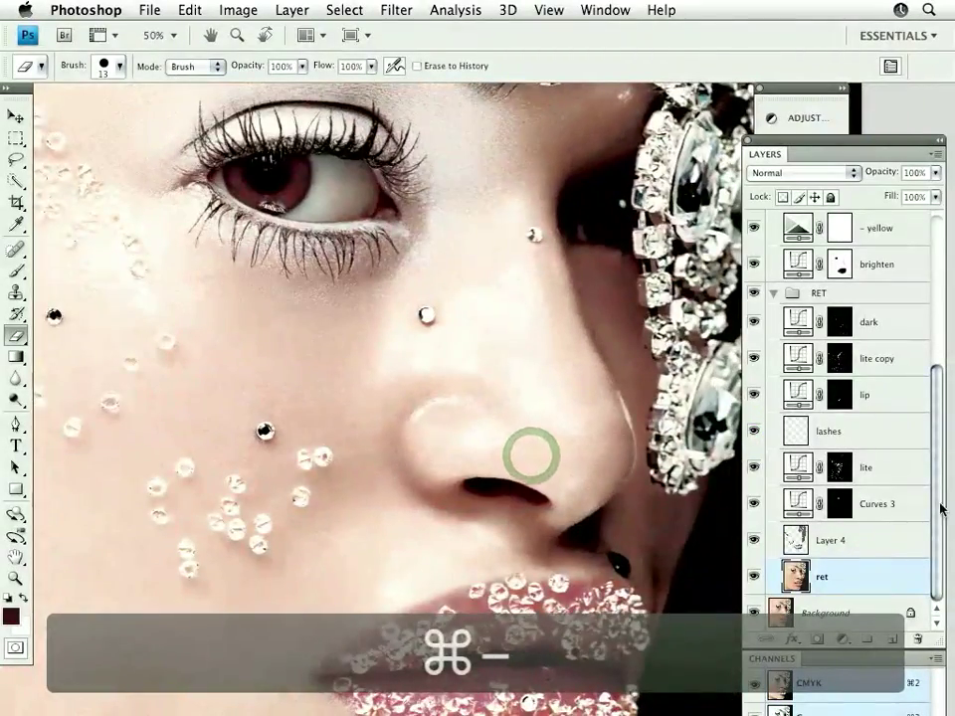
left_click_drag(940, 508, 948, 564)
left_click(753, 614, "alt")
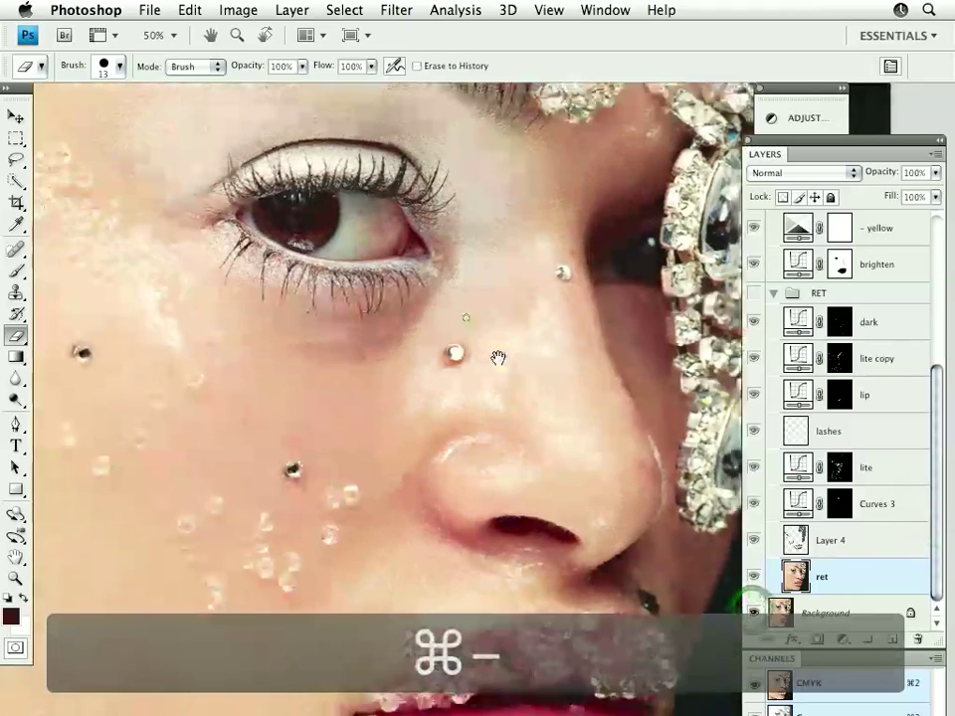
left_click(467, 319)
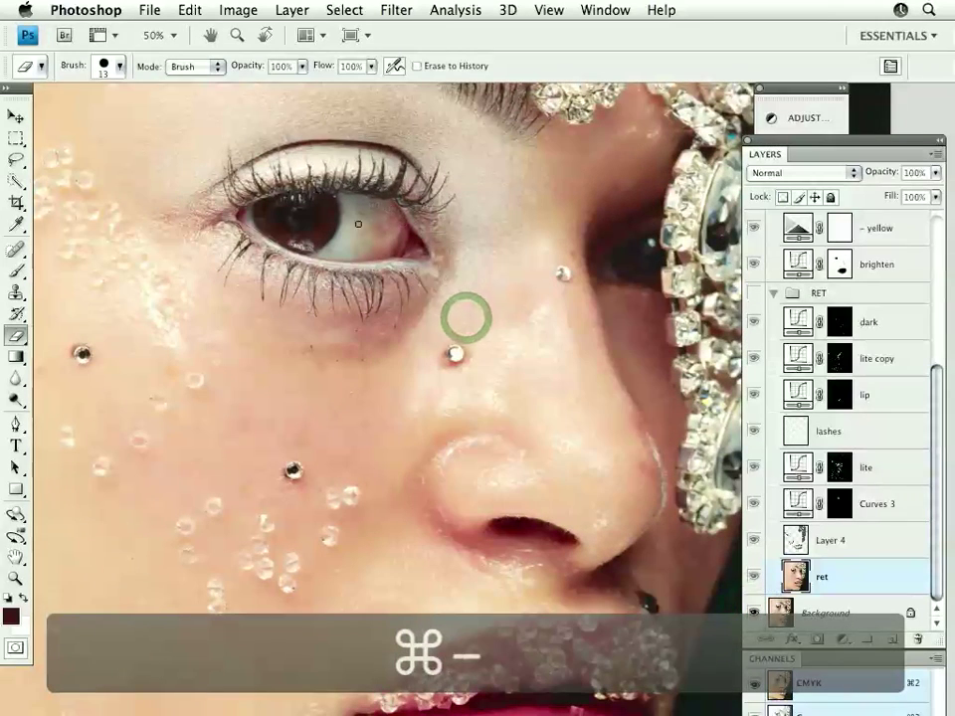
key("v")
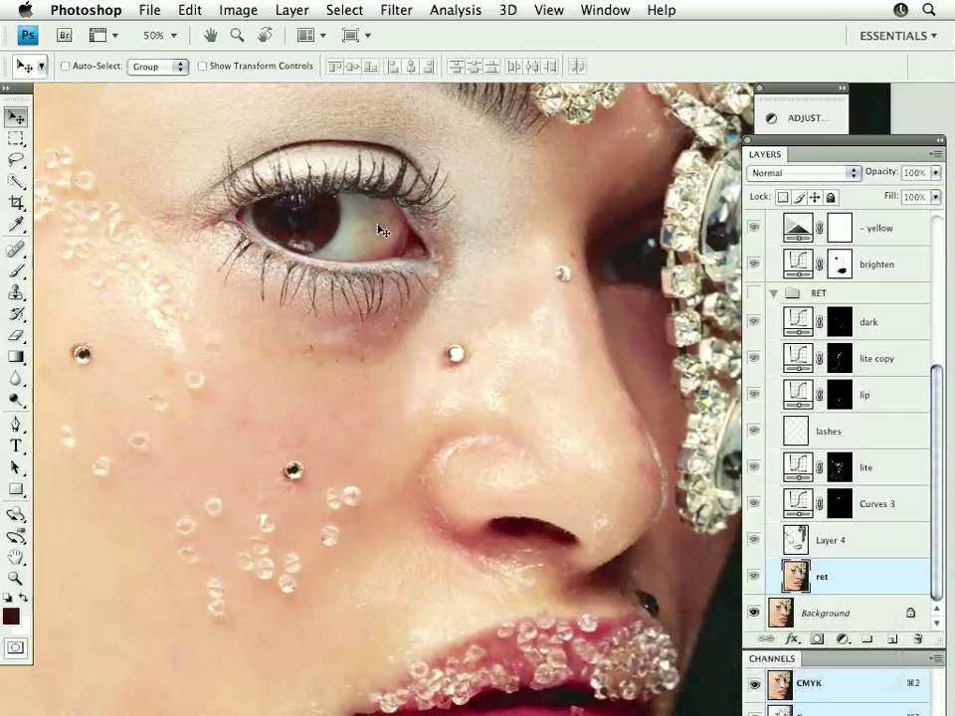
left_click(753, 609, "alt")
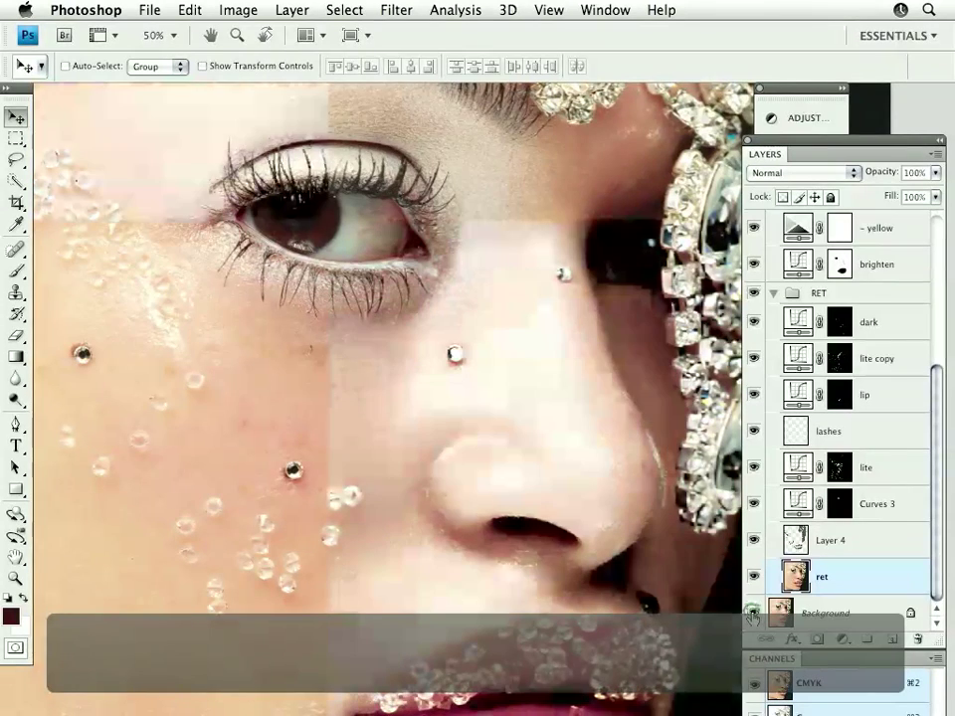
left_click(753, 577, "alt")
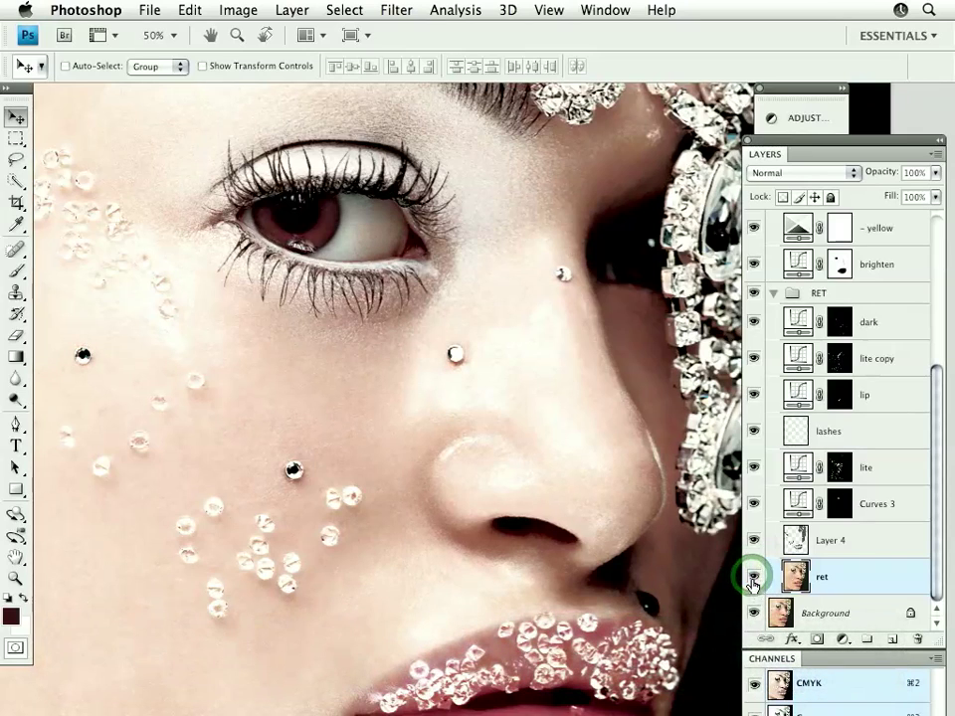
- Recenter on the eye and check its iris and white against the Background layer alone, restoring the full layer stack
left_click_drag(602, 457, 568, 464)
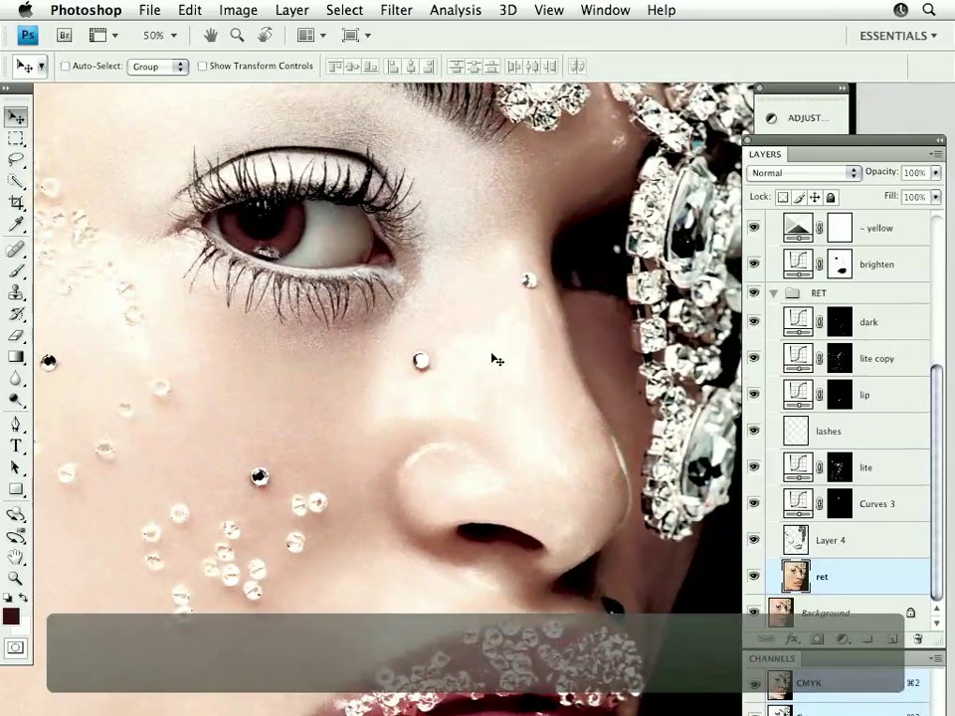
mouse_move(456, 319)
left_mouse_down()
mouse_move(467, 290)
mouse_move(472, 322)
left_mouse_up()
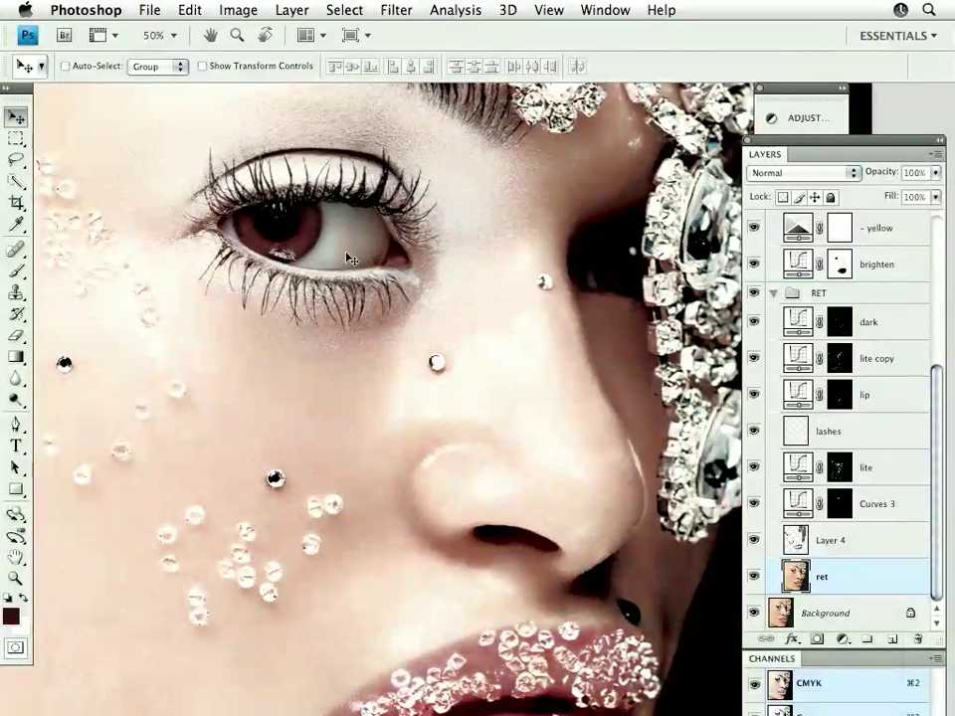
key("space")
mouse_move(475, 205)
left_mouse_down()
mouse_move(507, 181)
mouse_move(491, 197)
left_mouse_up()
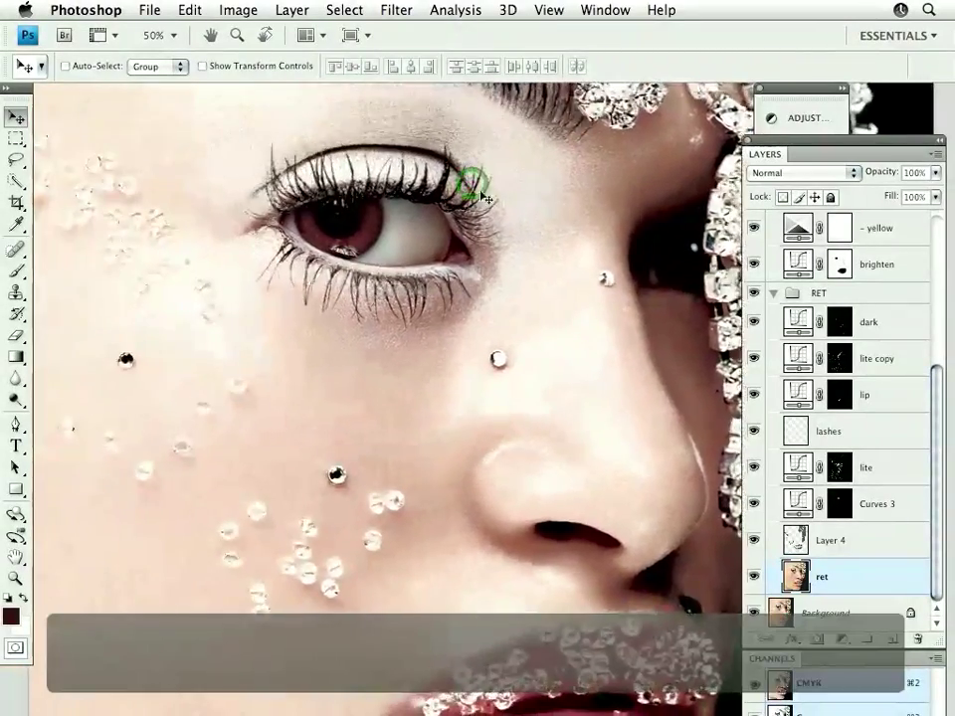
left_click(754, 614)
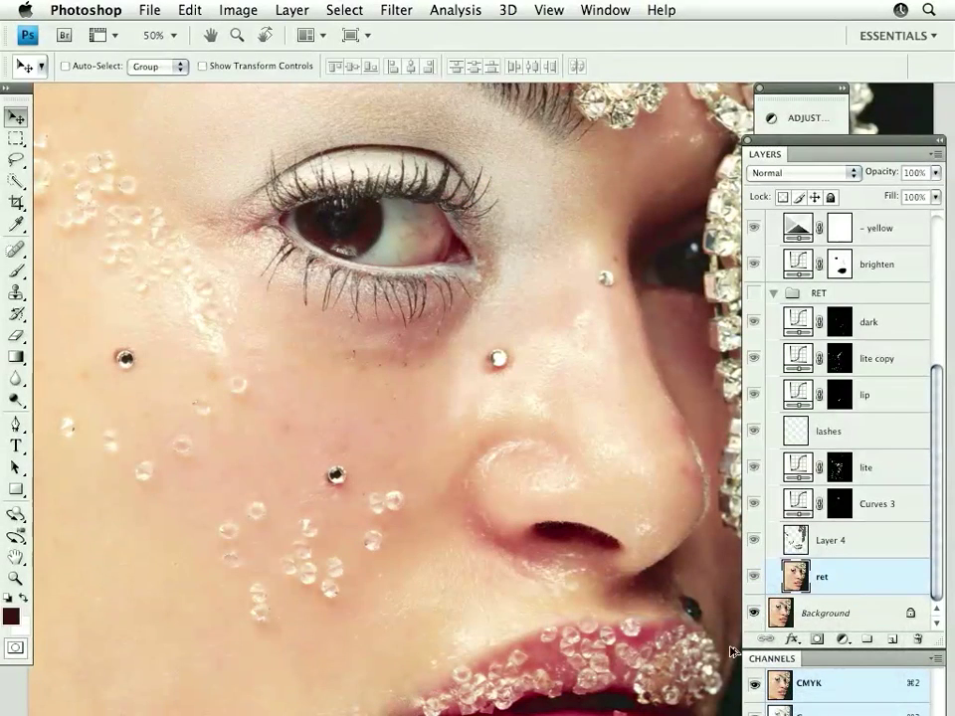
left_click(754, 612)
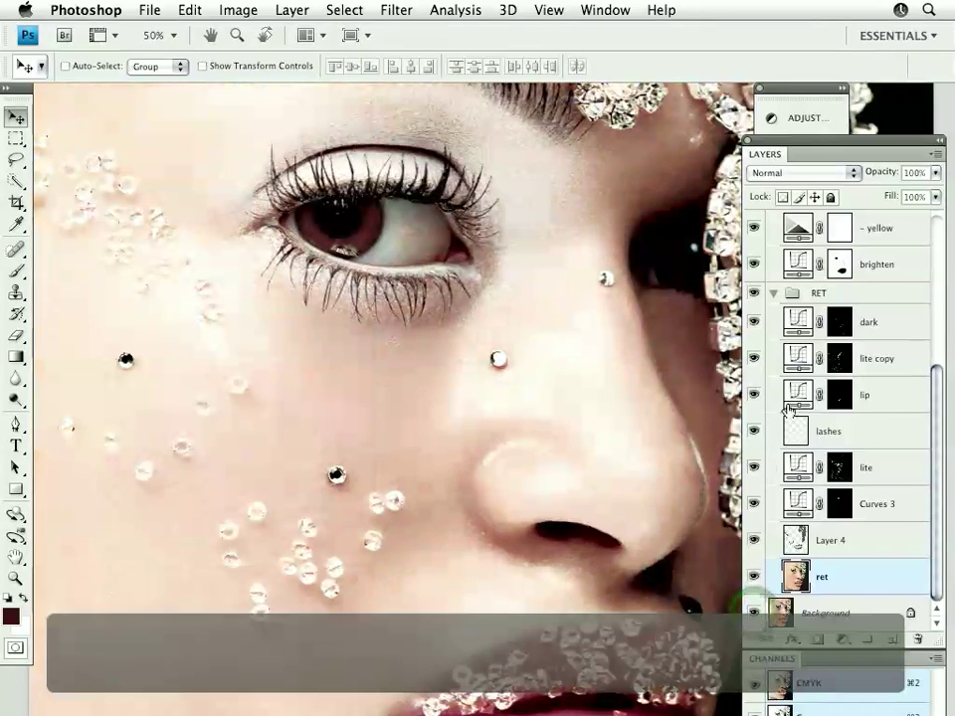
- Select the mask of the iris Curves layer in the cc group and compare the eye with the layer off and on
left_click(939, 384)
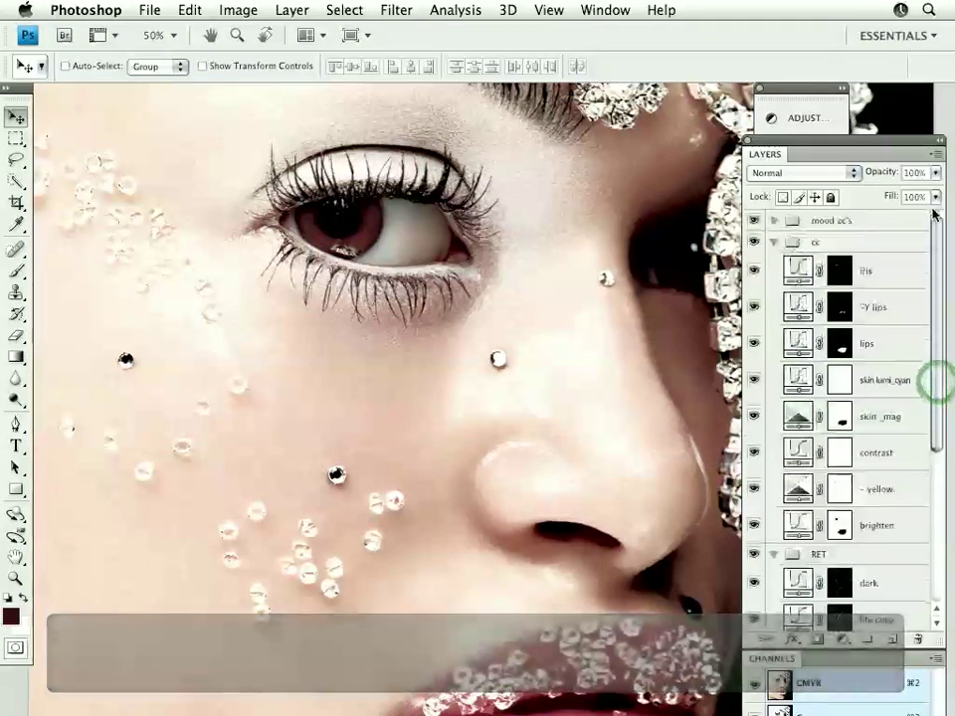
left_click(842, 272)
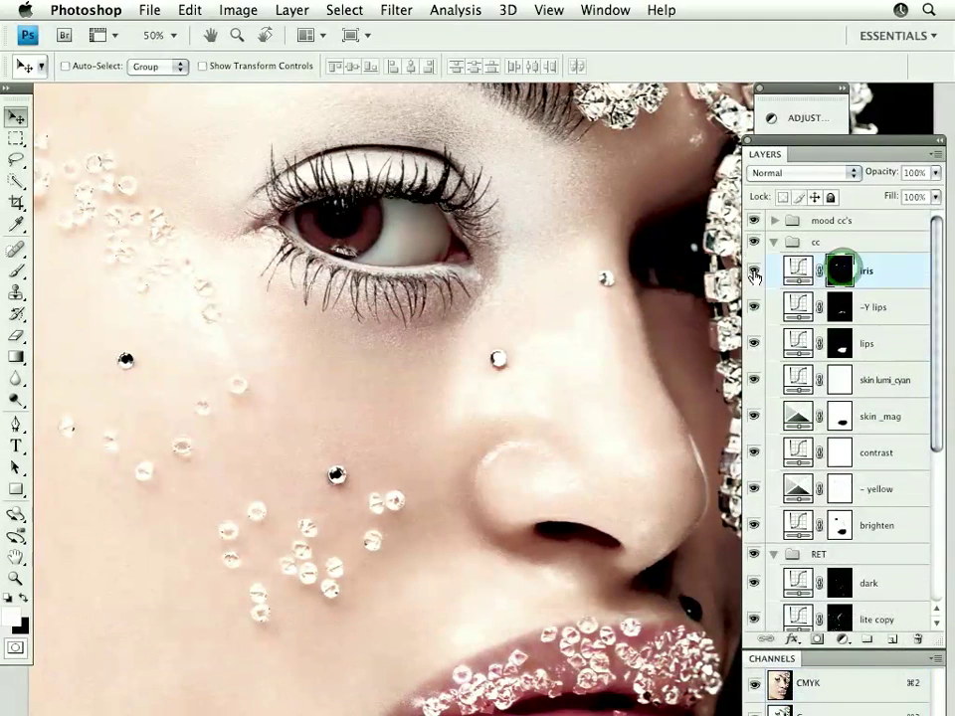
left_click(754, 271)
left_click(754, 272)
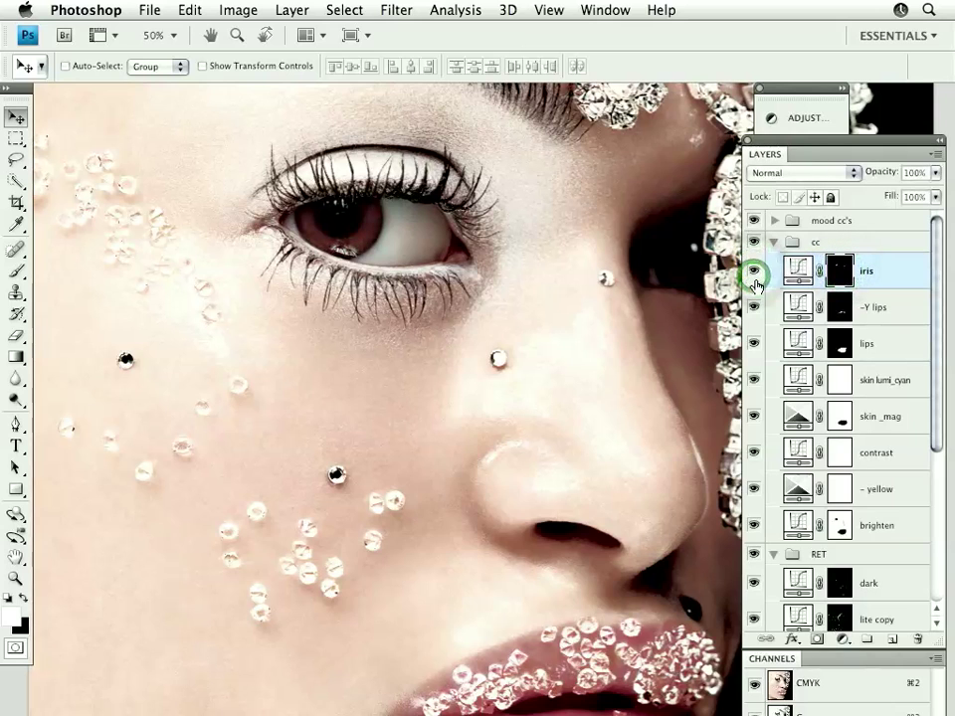
- Review the iris layer's Curves in the CMYK, Cyan, Magenta, Yellow and Black channels, and close the adjustment
left_click(798, 270)
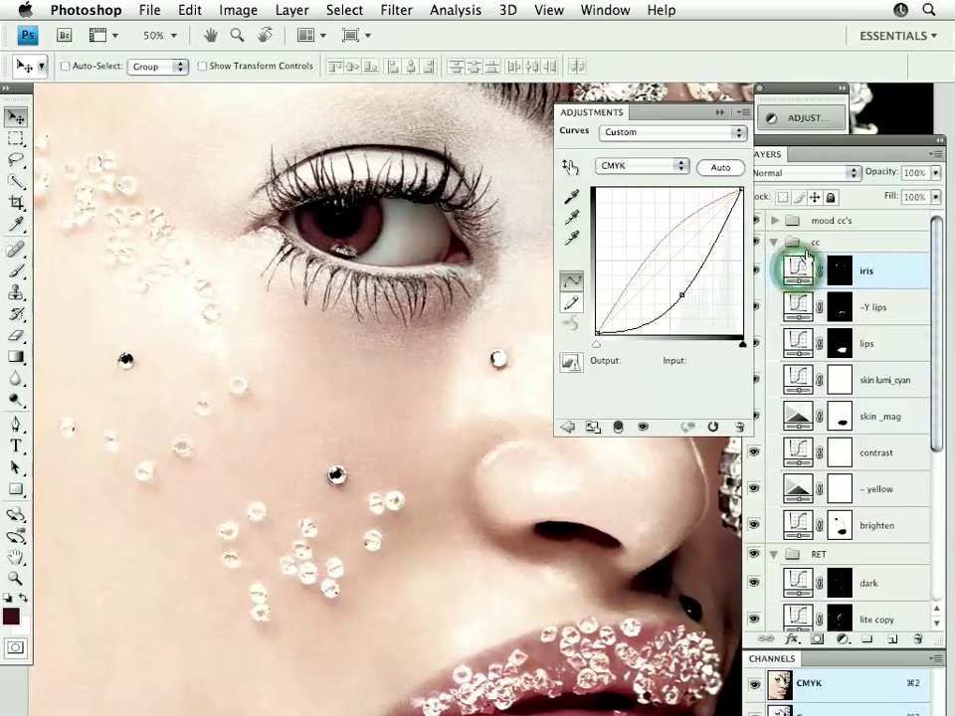
left_click(682, 167)
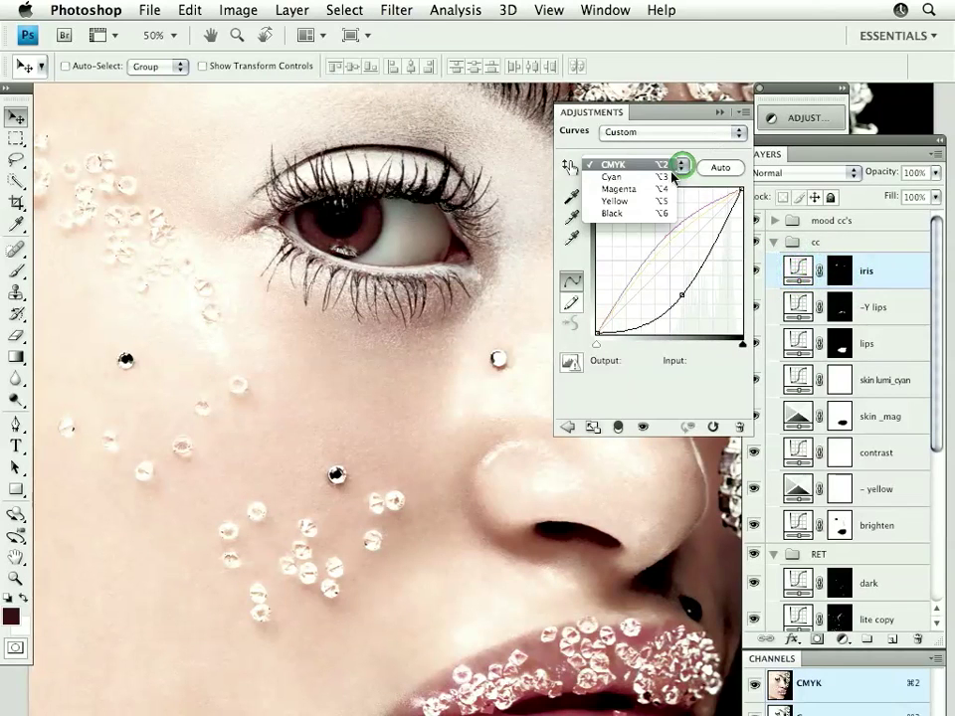
left_click(668, 176)
left_click(680, 167)
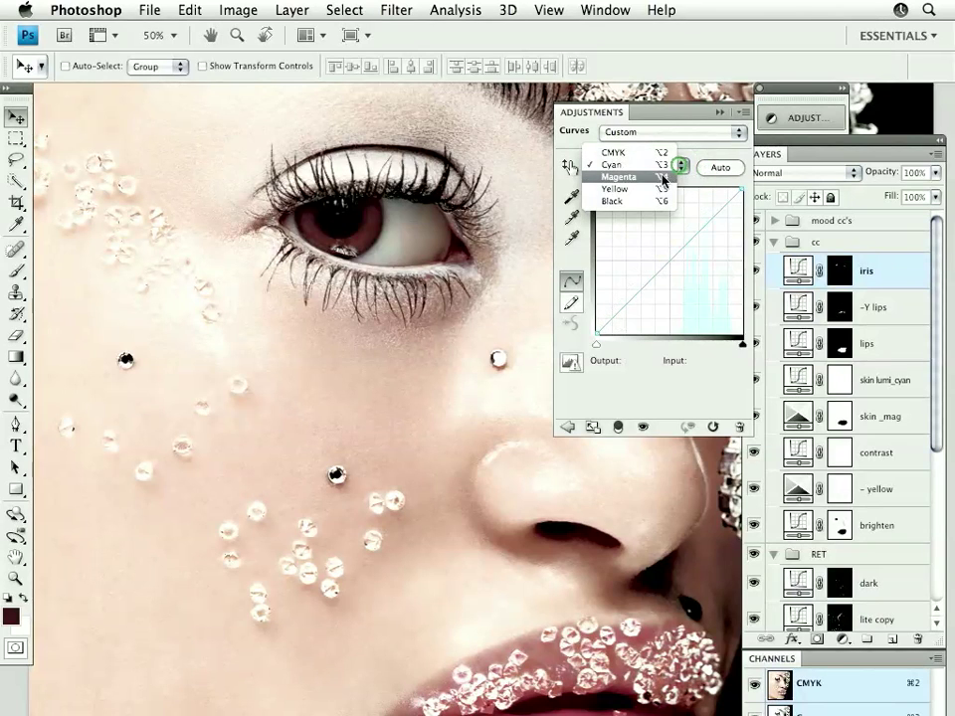
left_click(664, 177)
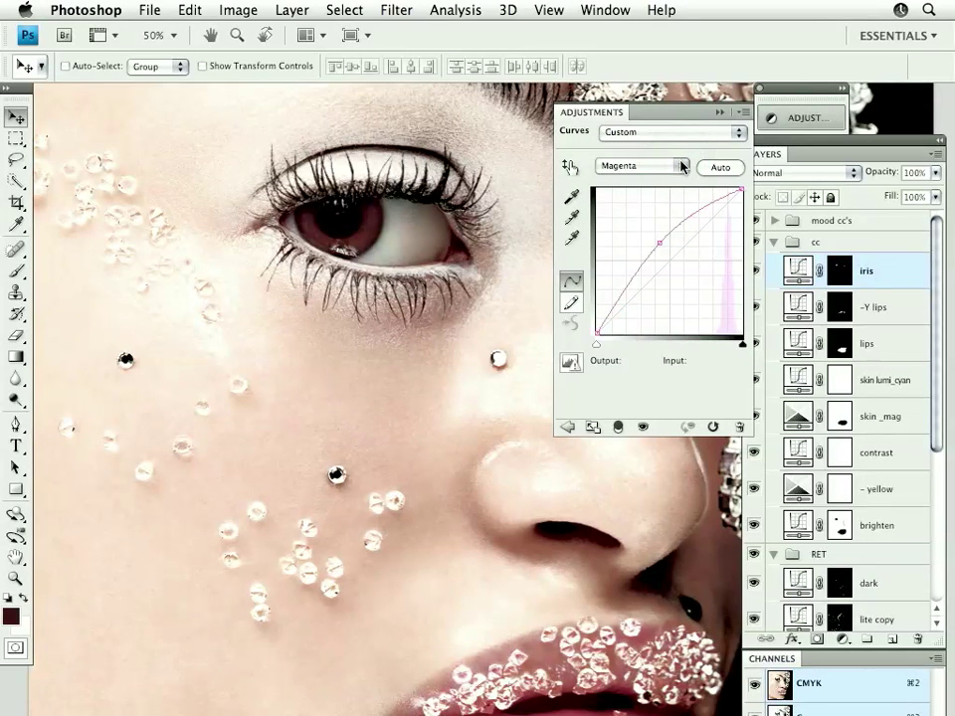
left_click(682, 167)
left_click(671, 177)
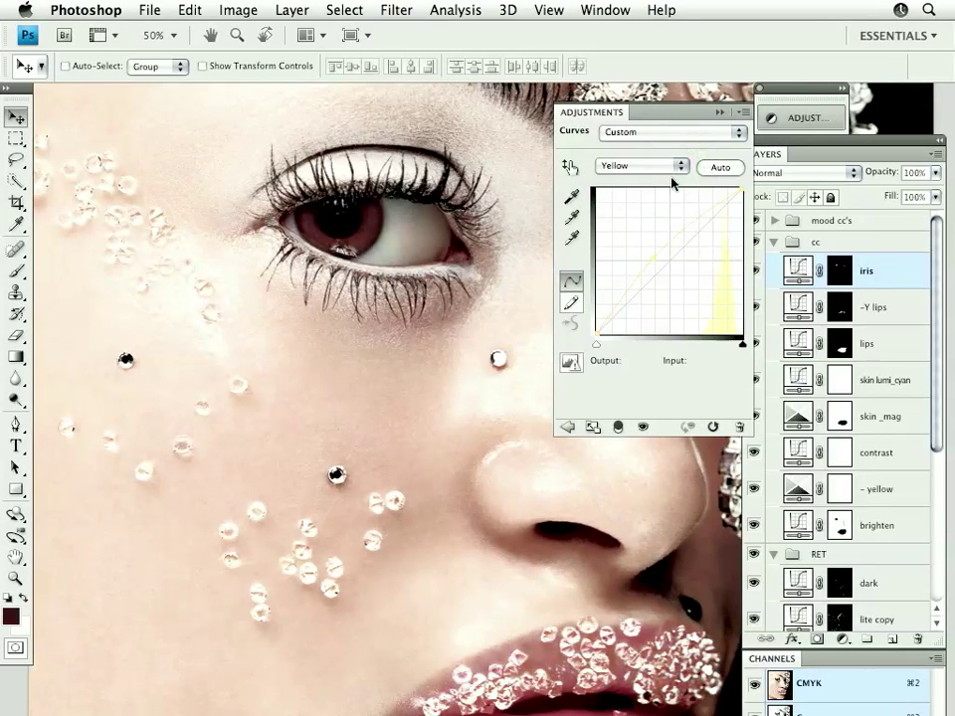
left_click(679, 171)
left_click(674, 179)
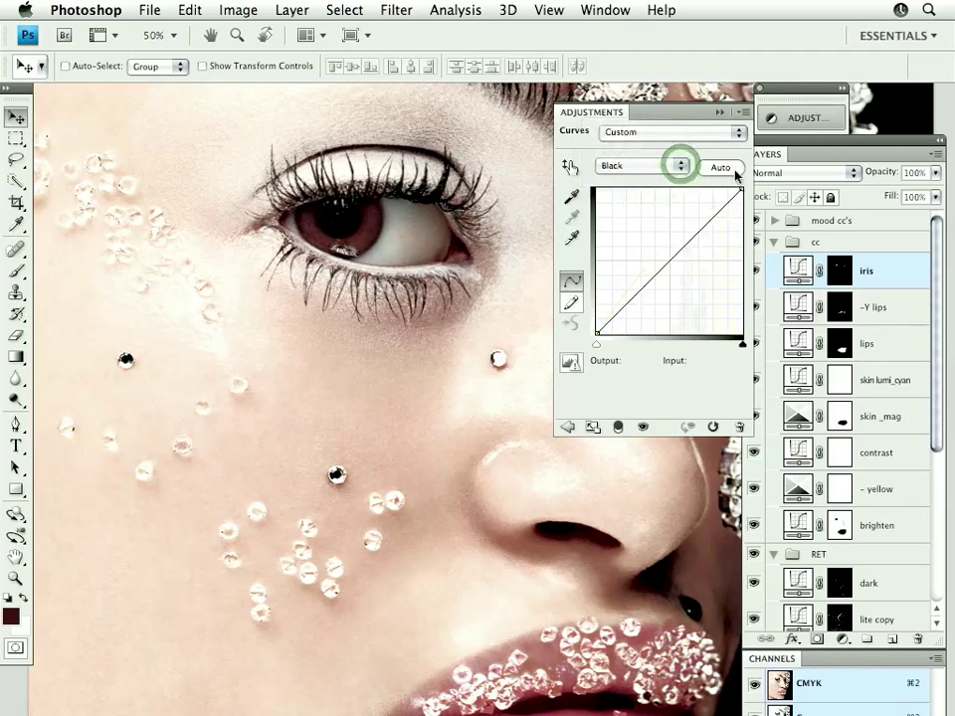
left_click(722, 114)
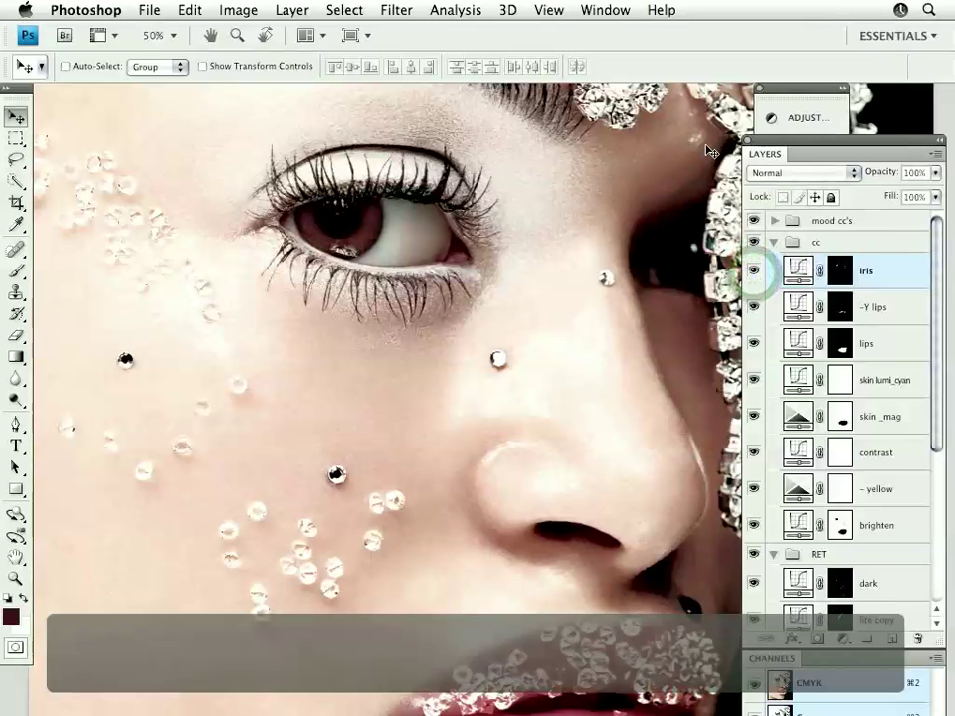
- Load the iris layer's mask as a selection and hide the iris layer
key("super+minus")
left_click_drag(519, 331, 507, 325)
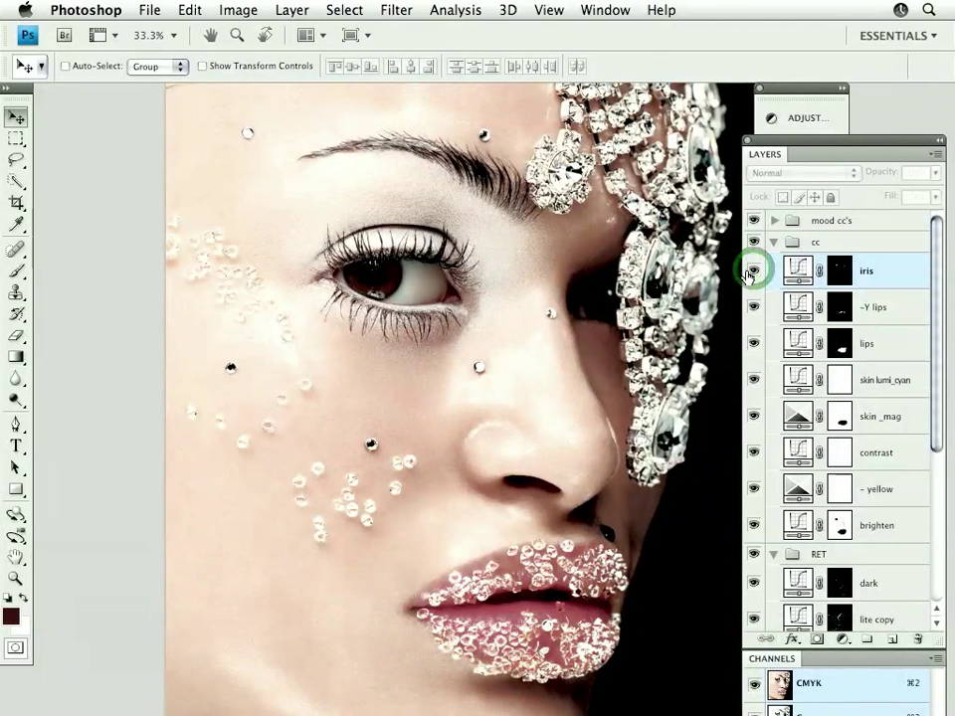
left_click(754, 271)
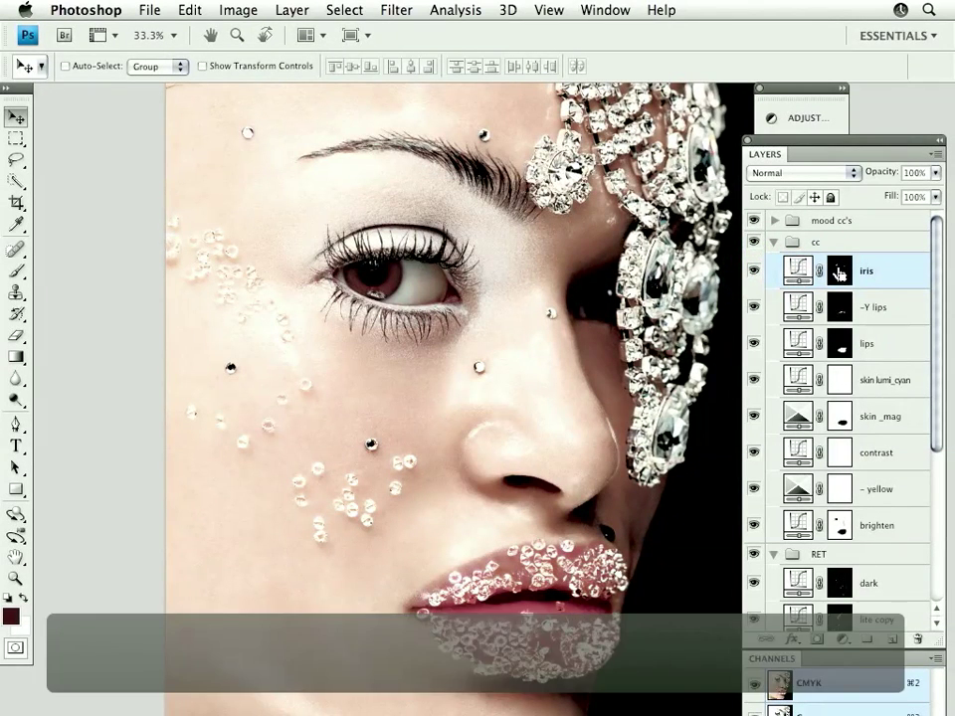
left_click(841, 272, "super")
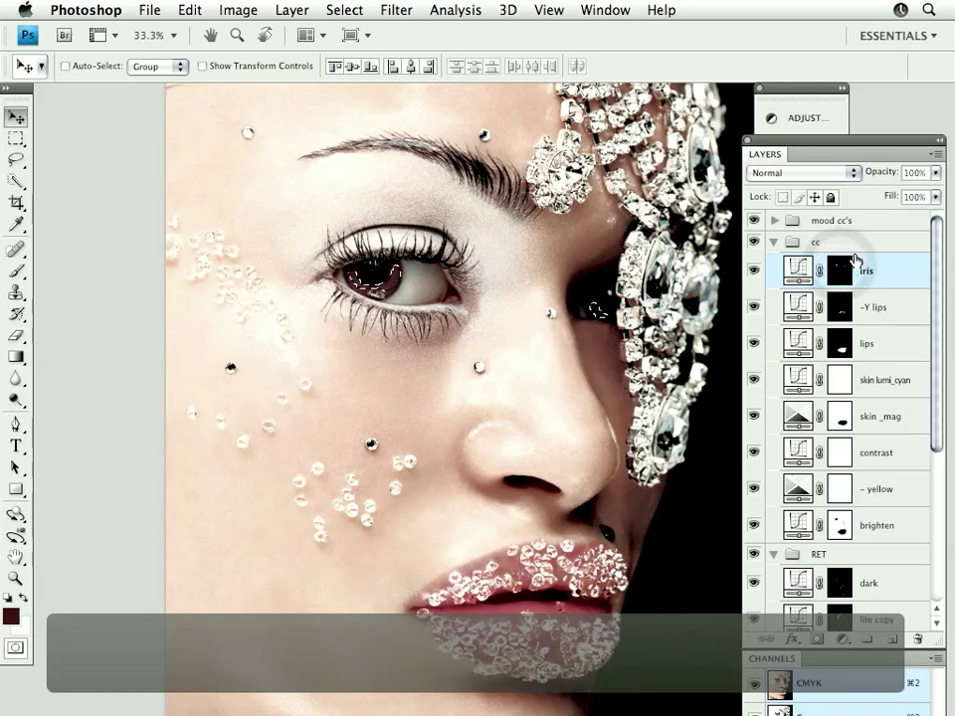
left_click(754, 271)
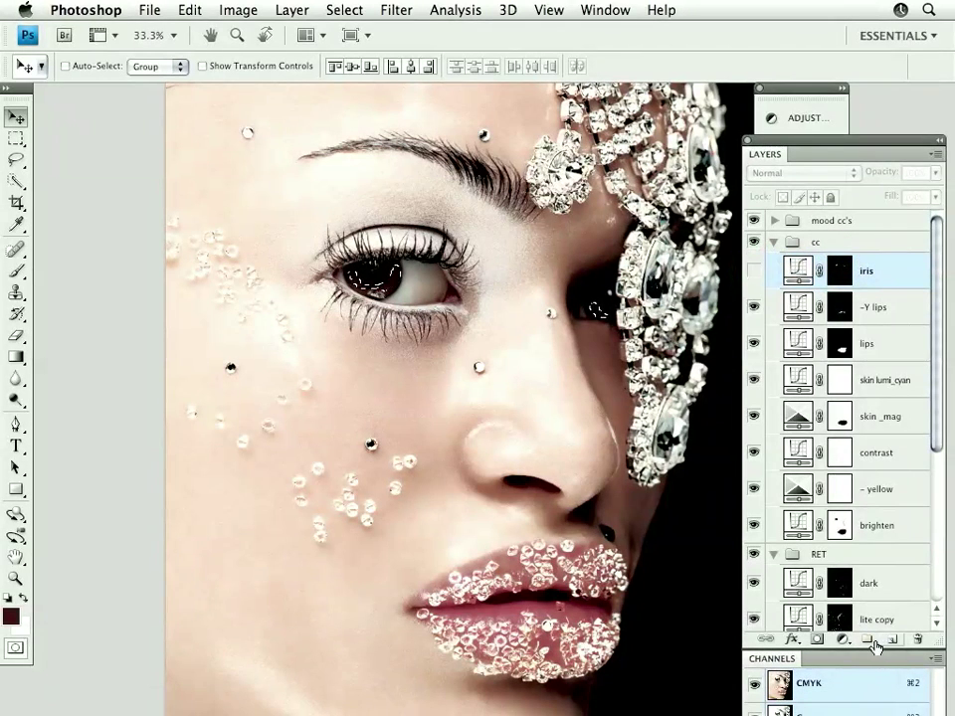
- Add a Curves adjustment layer with the default curve from the iris selection, and set its blend mode to Soft Light
left_click(841, 640)
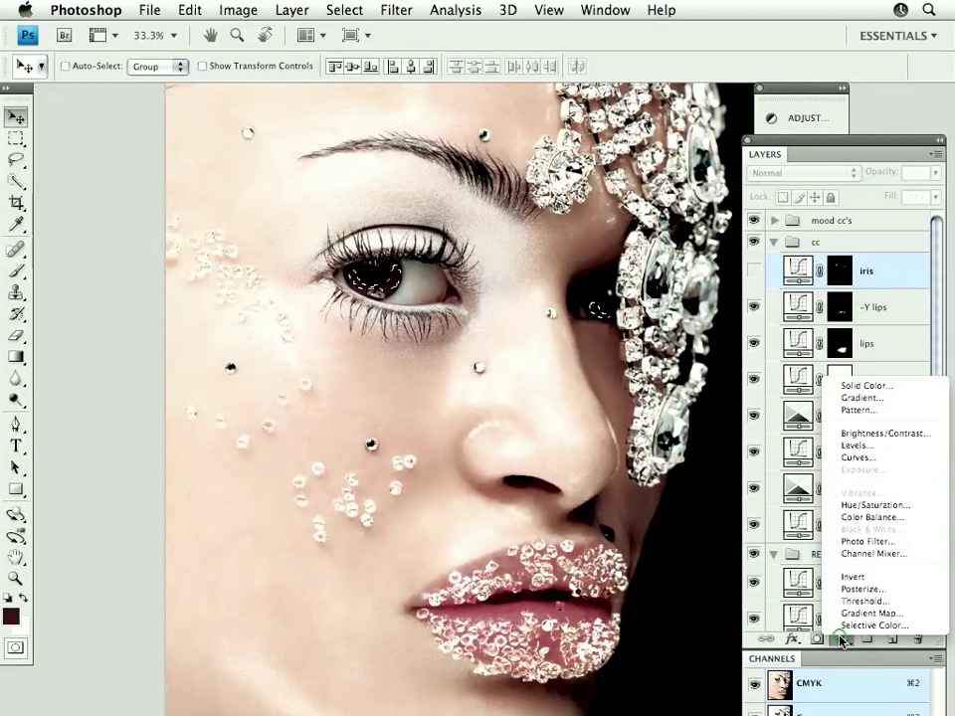
left_click(868, 459)
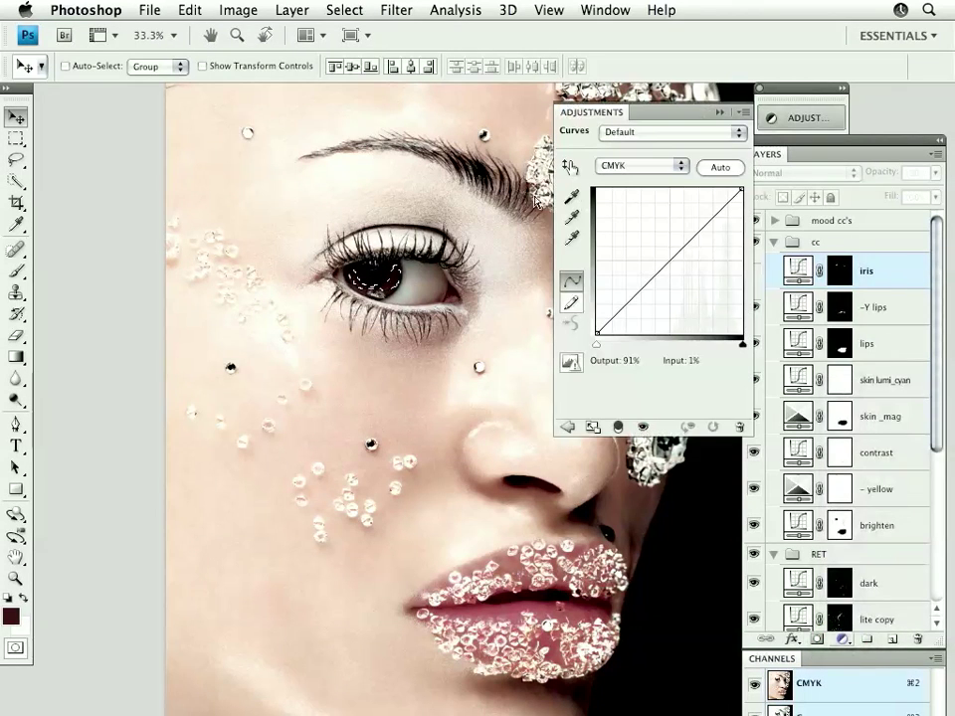
left_click(722, 111)
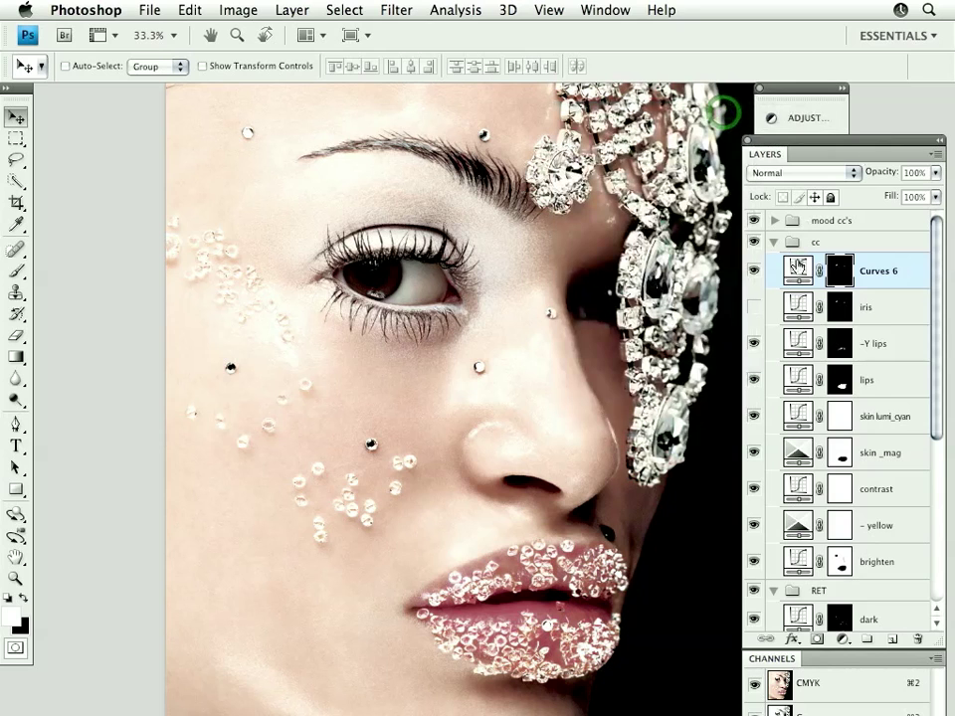
left_click(852, 173)
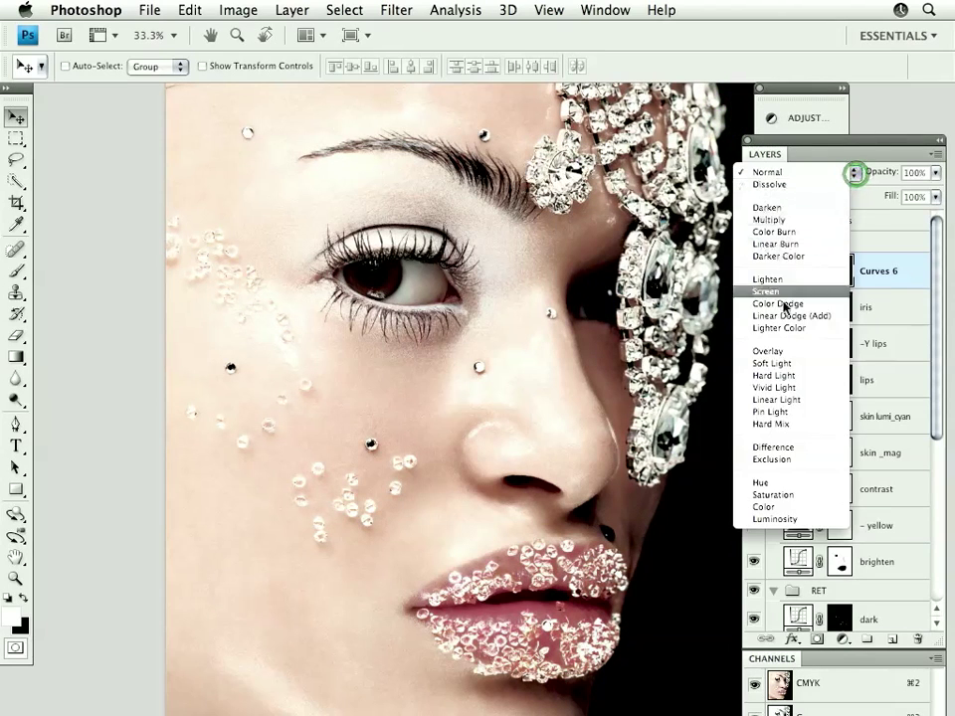
left_click(782, 364)
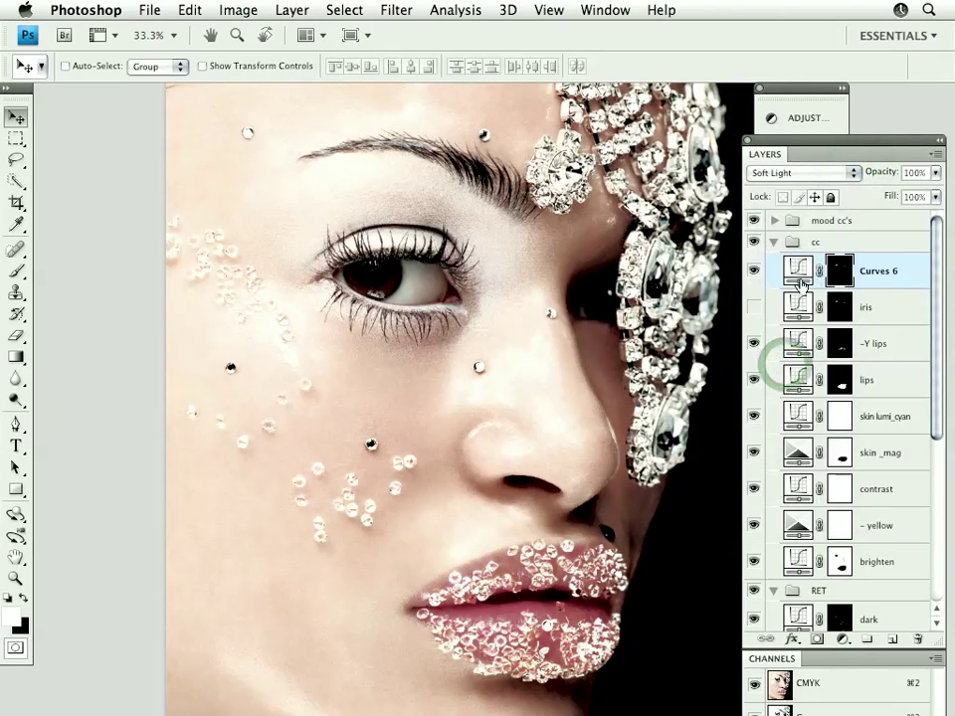
- Lighten the iris by pulling the midtones of the Curves 6 layer's CMYK curve down to about input 56, output 15
double_click(797, 270)
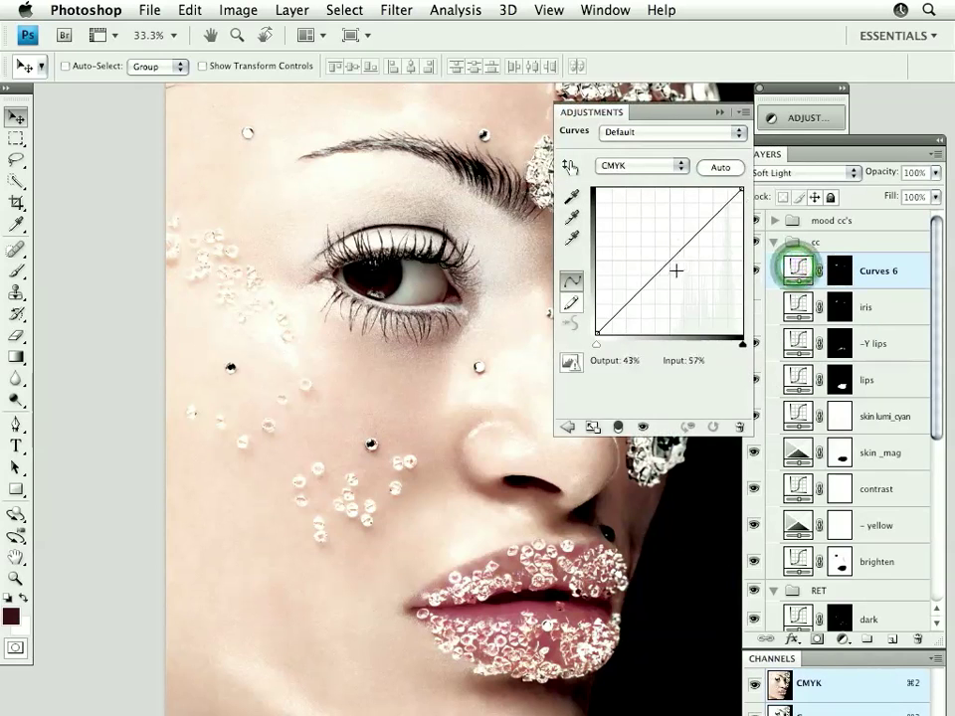
left_click_drag(668, 262, 677, 296)
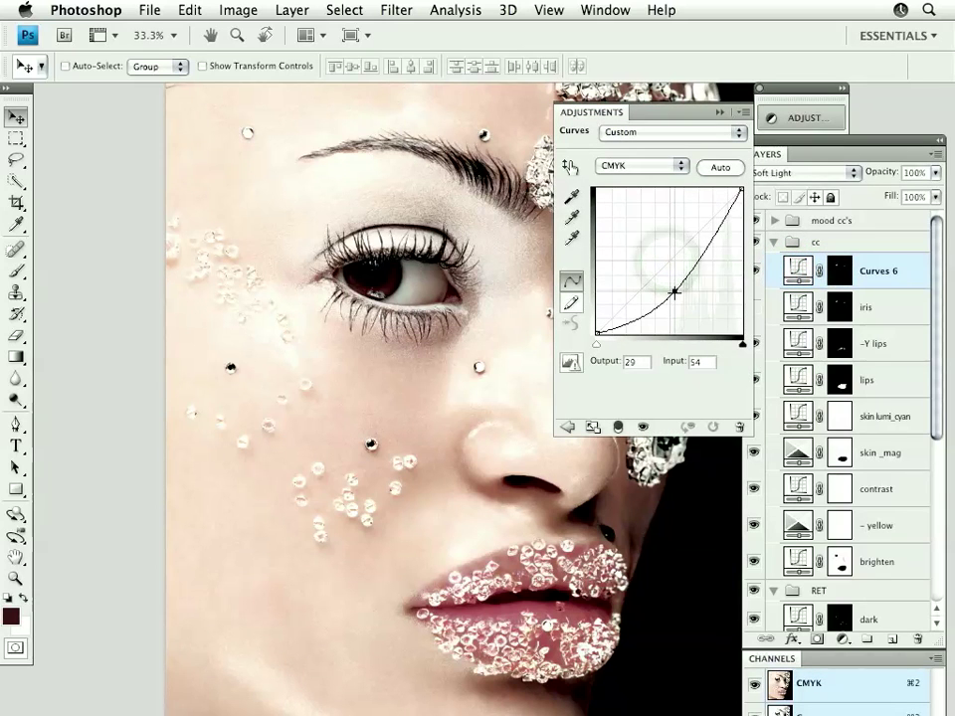
key("super+equal")
key("super+equal")
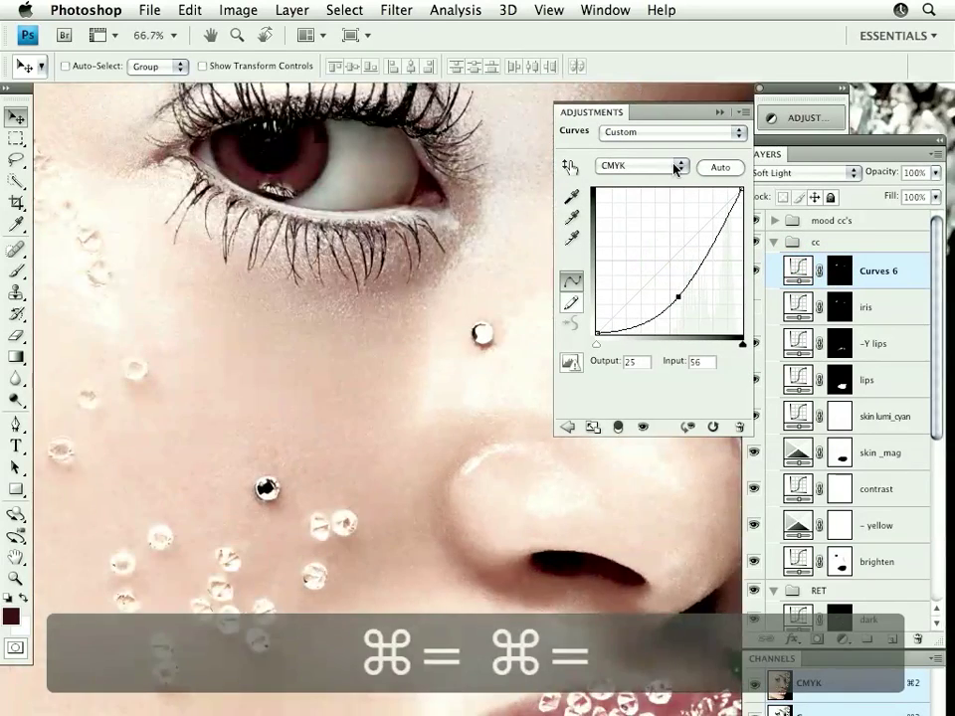
left_click_drag(367, 345, 399, 550)
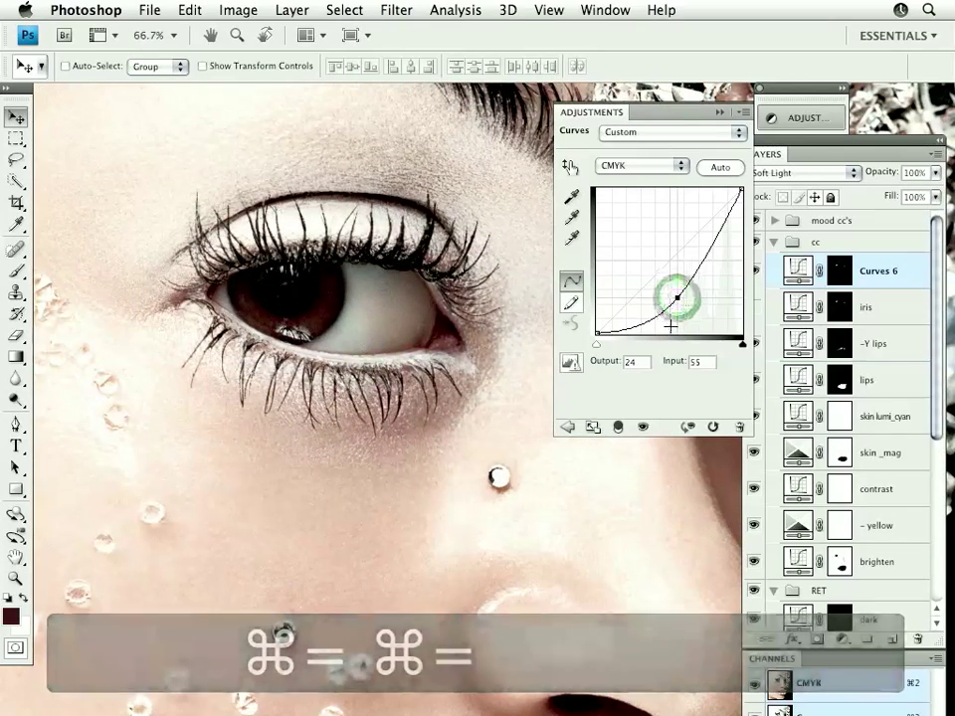
left_click_drag(671, 324, 680, 312)
- Add an upper point to the CMYK curve at about input 81, output 52, and refine the lower point to about input 56, output 16
left_click(714, 255)
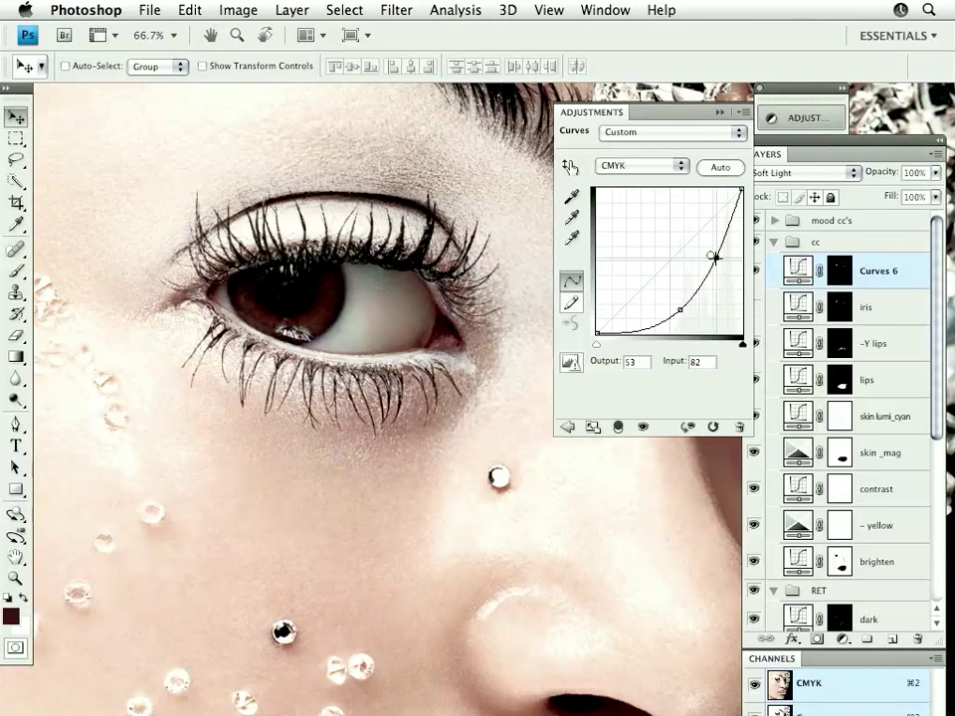
left_click(681, 311)
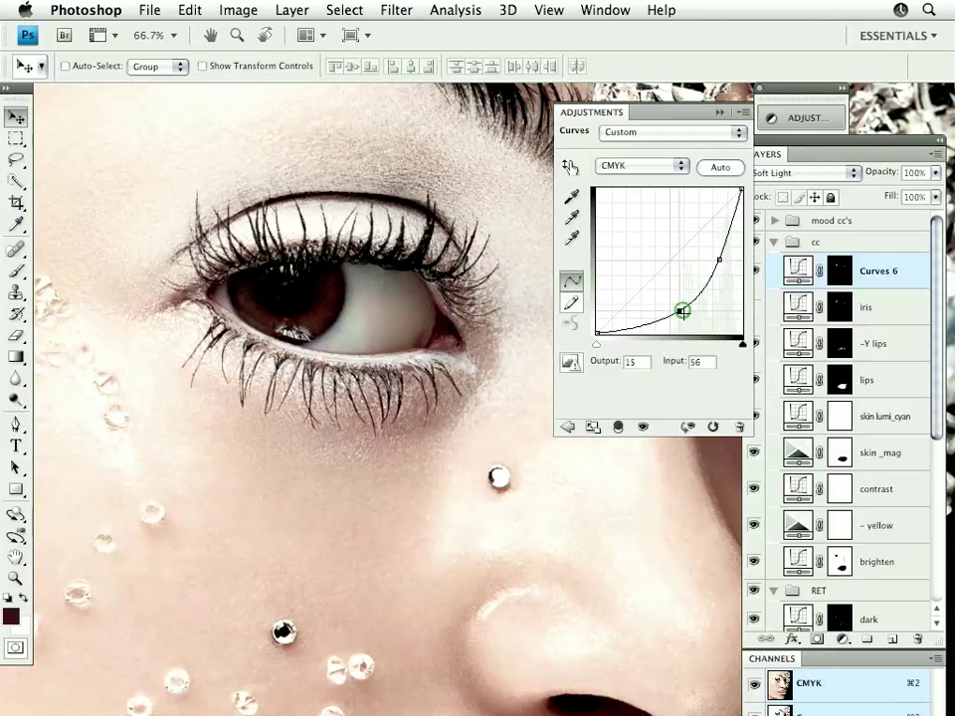
left_click_drag(685, 319, 686, 320)
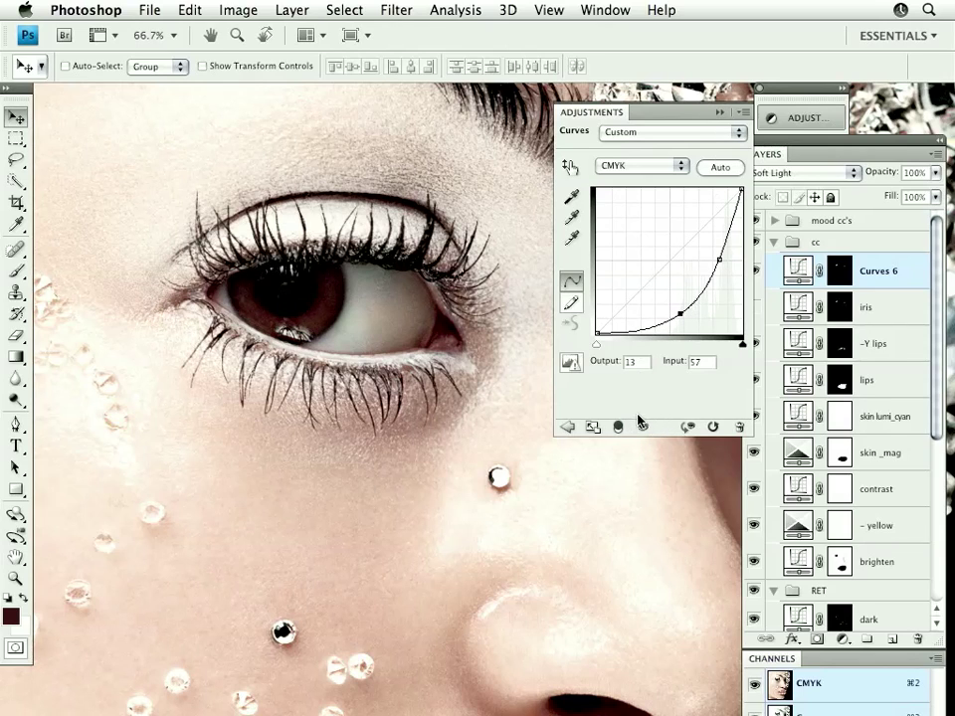
left_click(640, 428)
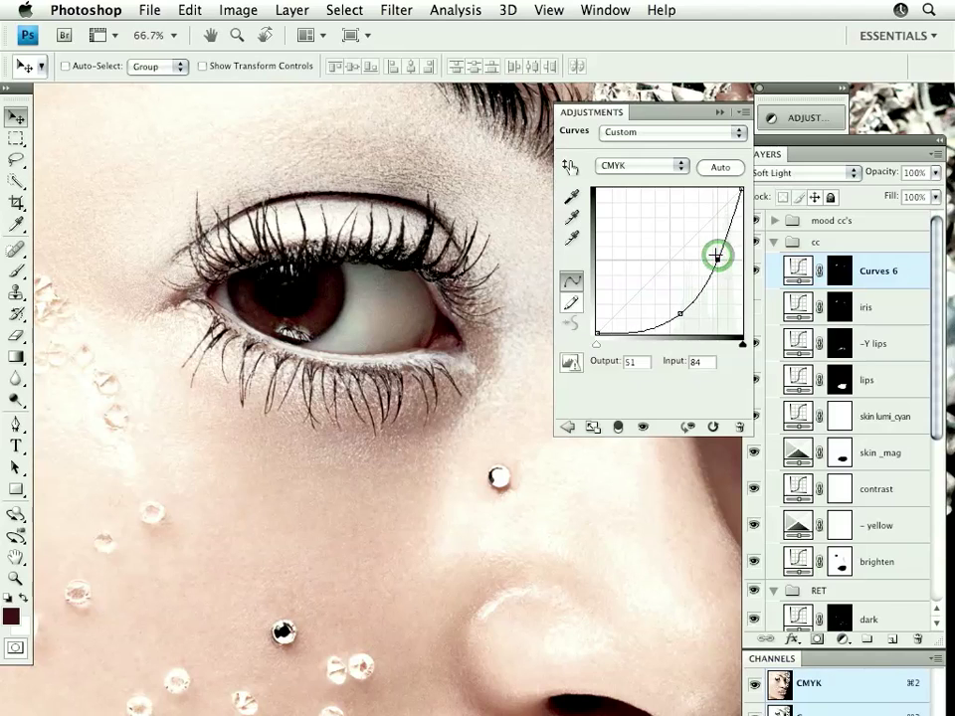
left_click_drag(716, 256, 715, 257)
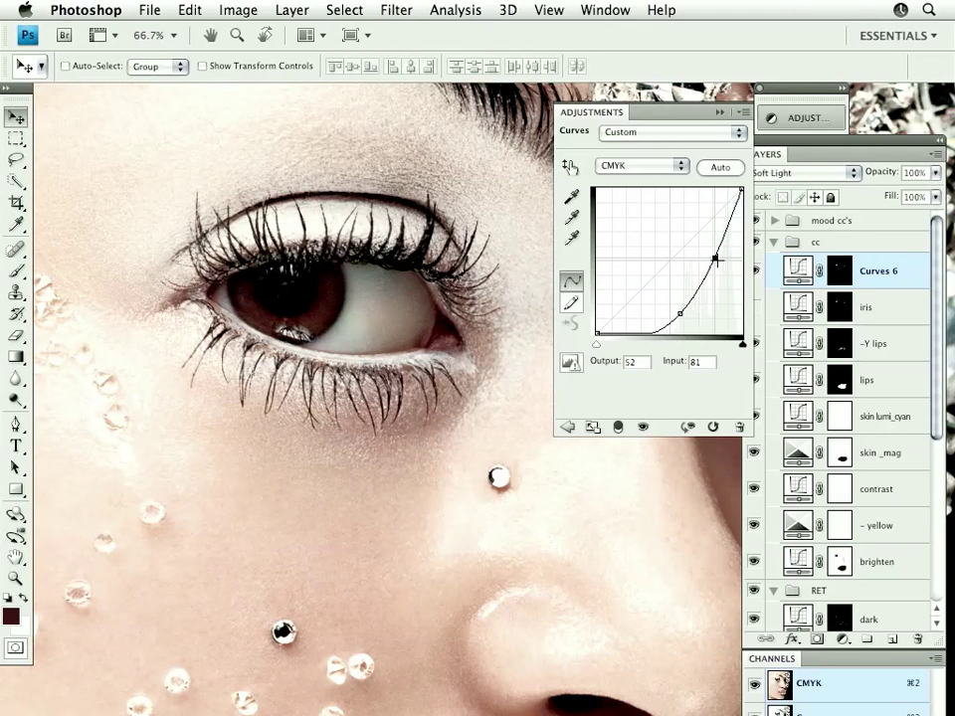
left_click_drag(679, 313, 676, 310)
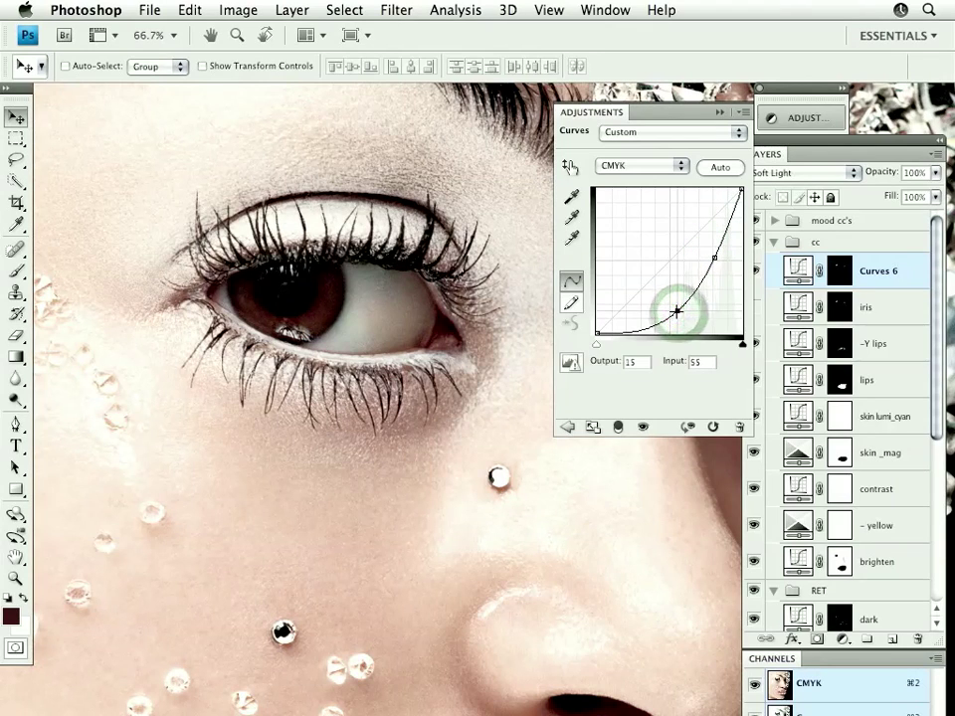
- Compare the iris with the Curves 6 adjustment off and on, and close the adjustment settings
left_click(642, 427)
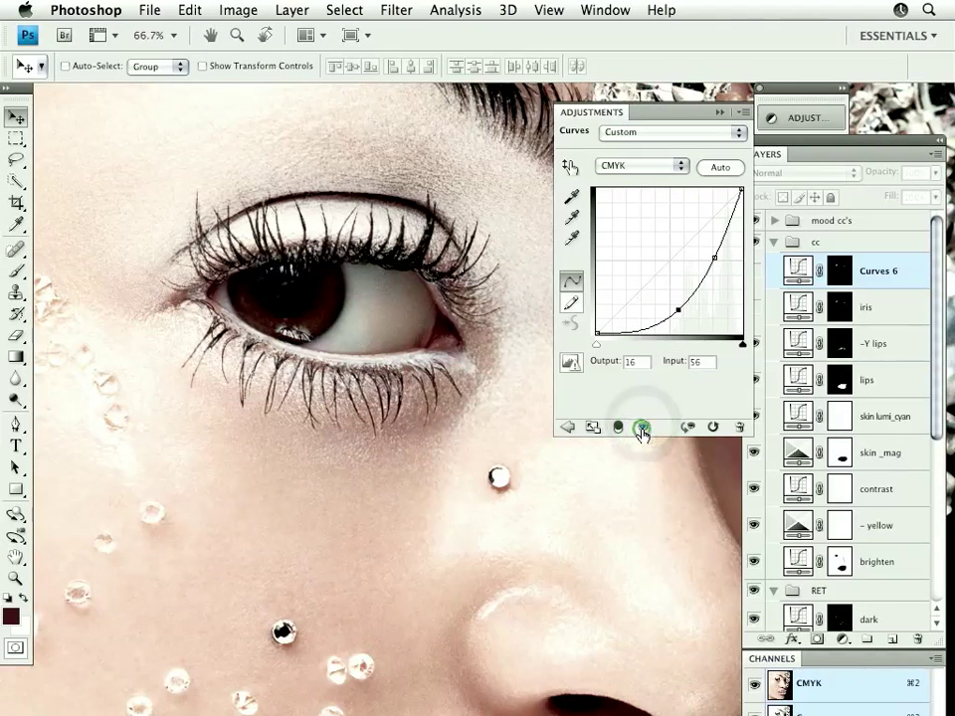
left_click(643, 427)
key("super+minus")
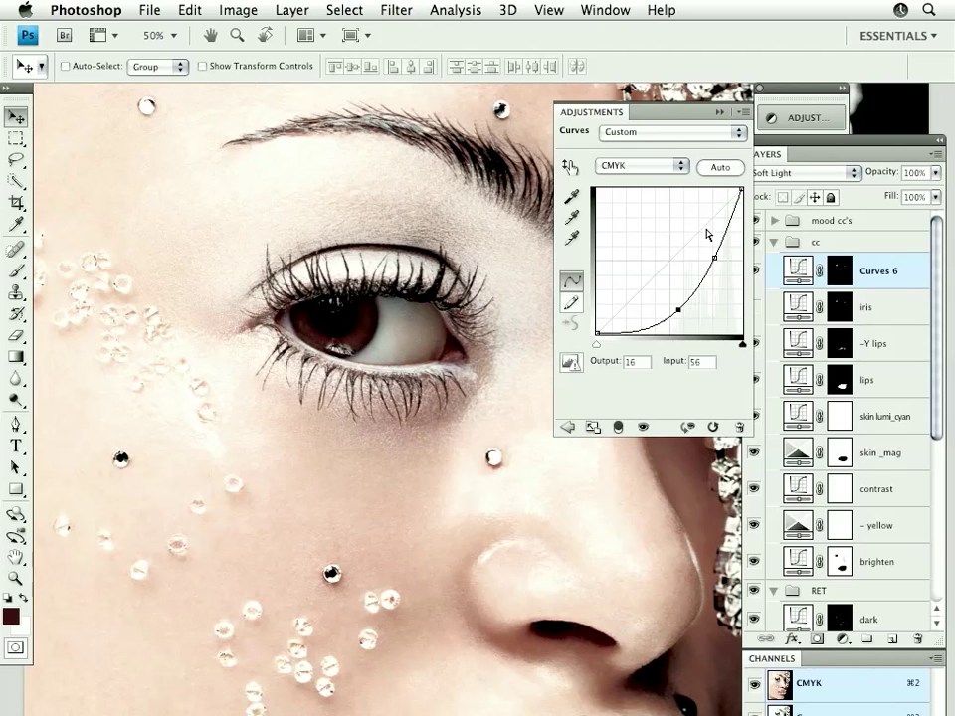
left_click(721, 115)
left_click(752, 269)
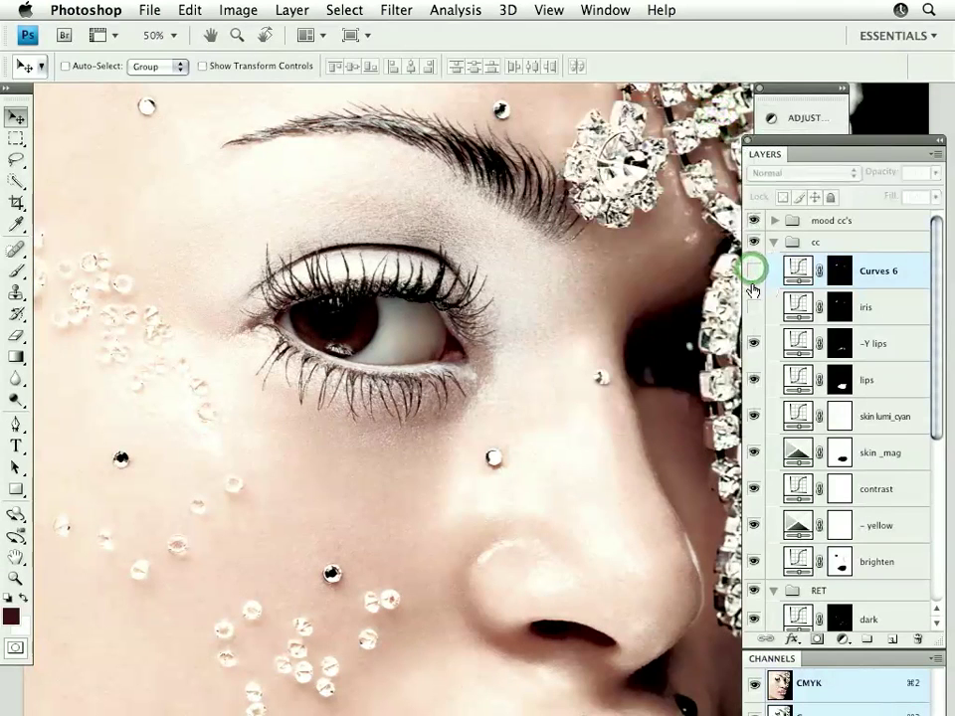
left_click(753, 269)
- Compare the whole retouched portrait with the original by showing only the Background layer and restoring all layers
key("super+minus")
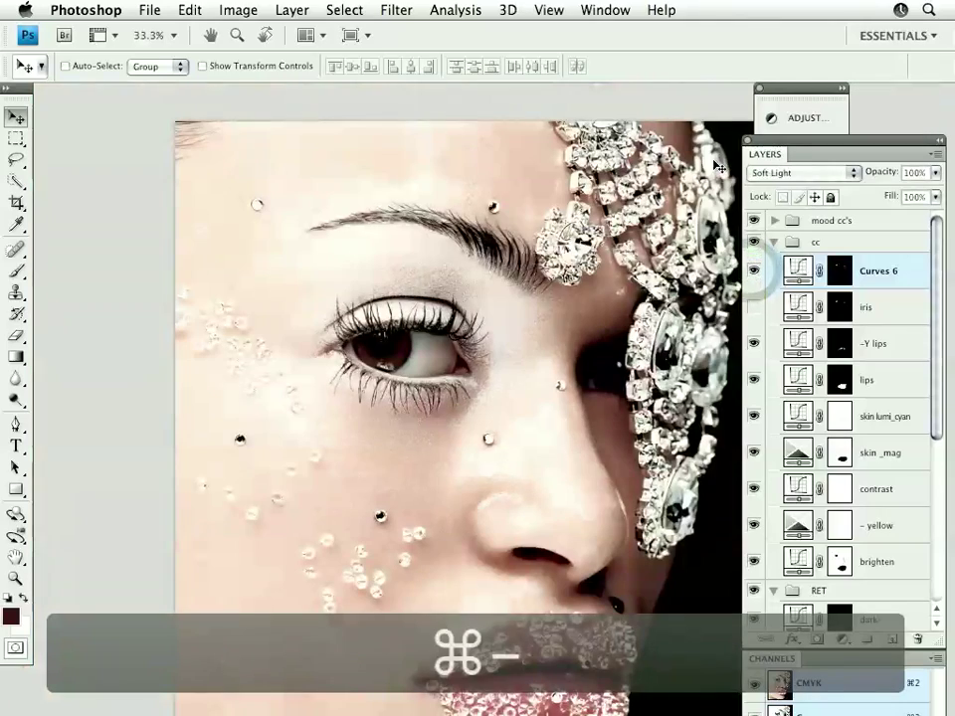
left_click_drag(544, 469, 505, 439)
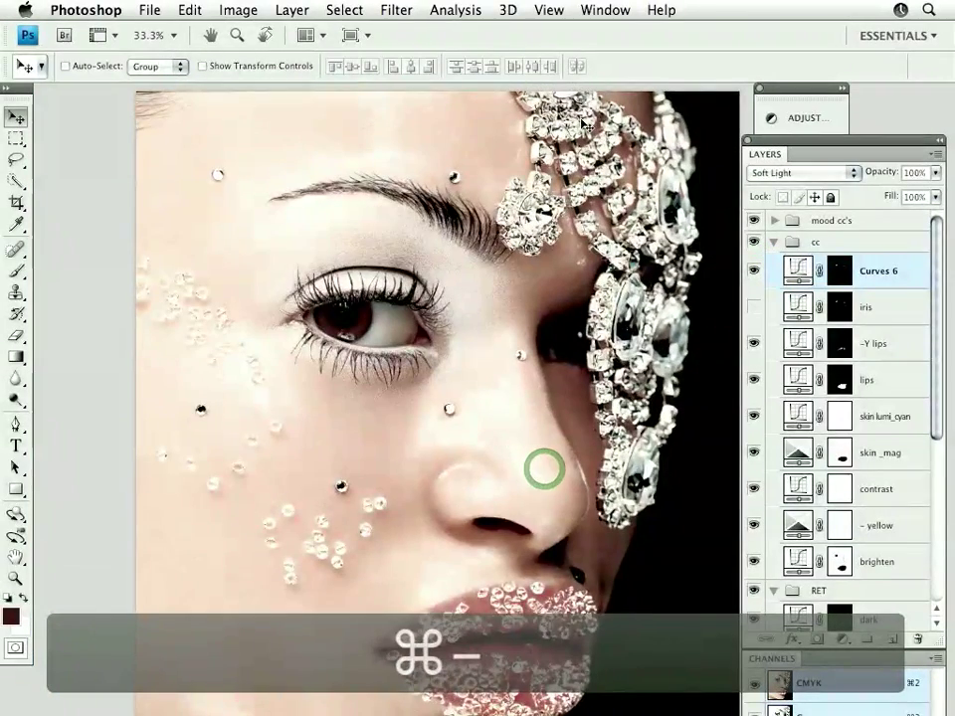
key("super+minus")
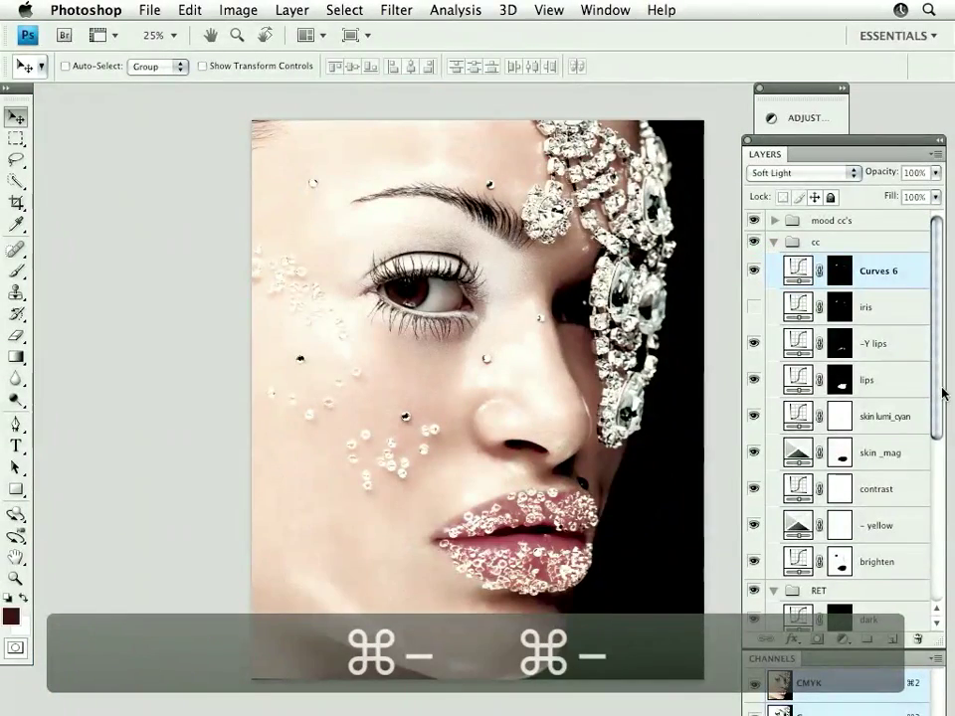
scroll(934, 396, "down", 8)
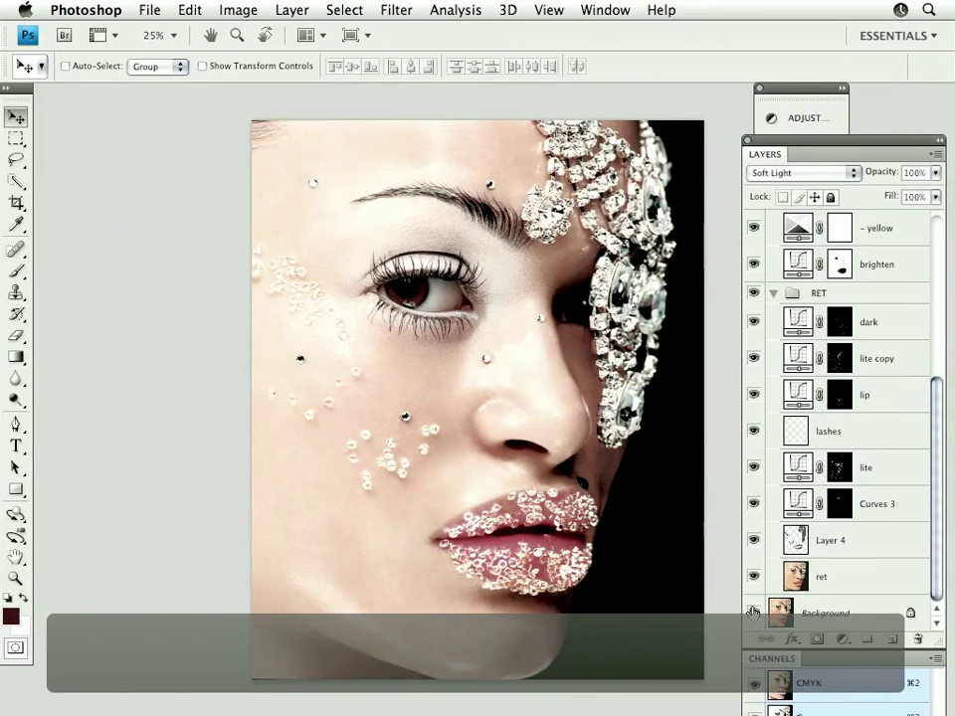
left_click(754, 617, "alt")
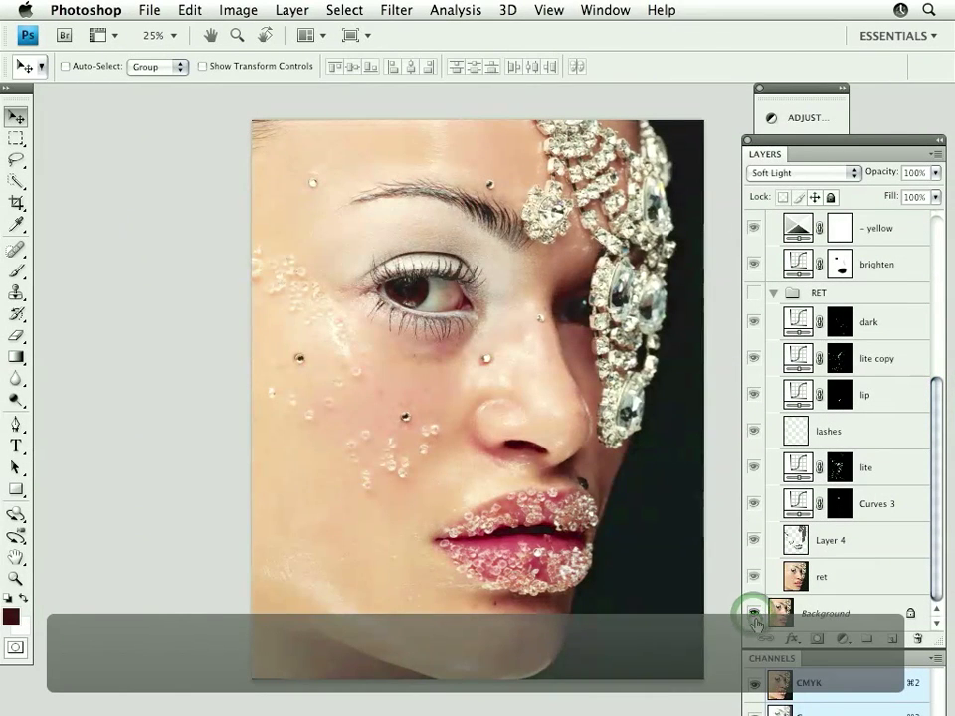
left_click(754, 617, "alt")
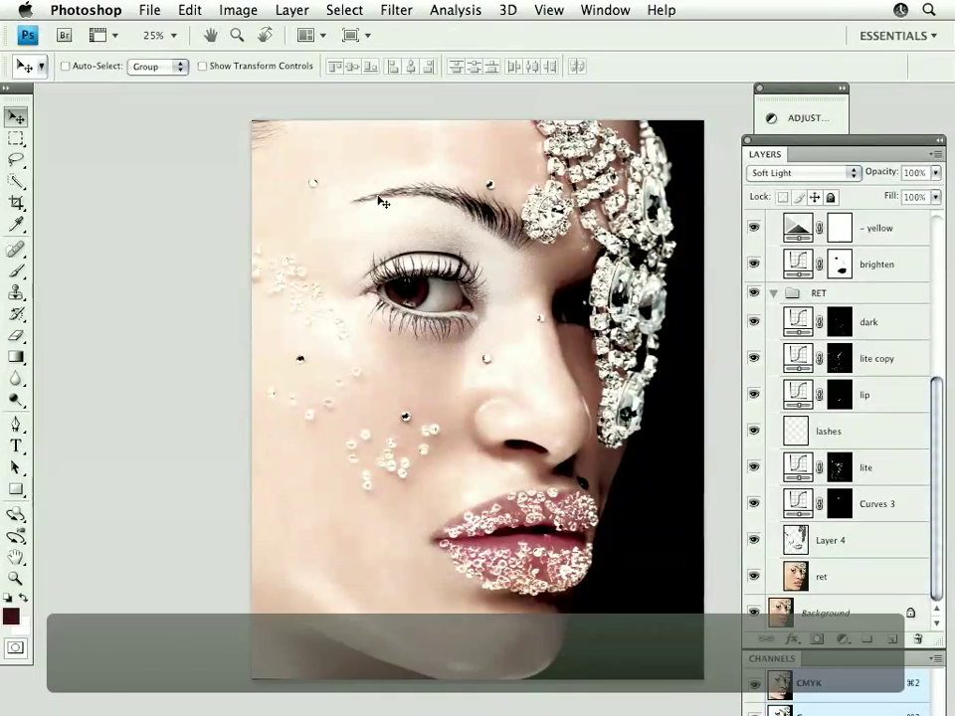
- Examine the retouched eye and brow up close, and compare the iris color with the iris Curves layer shown and hidden
left_click_drag(582, 451, 581, 453)
left_click_drag(565, 403, 547, 380)
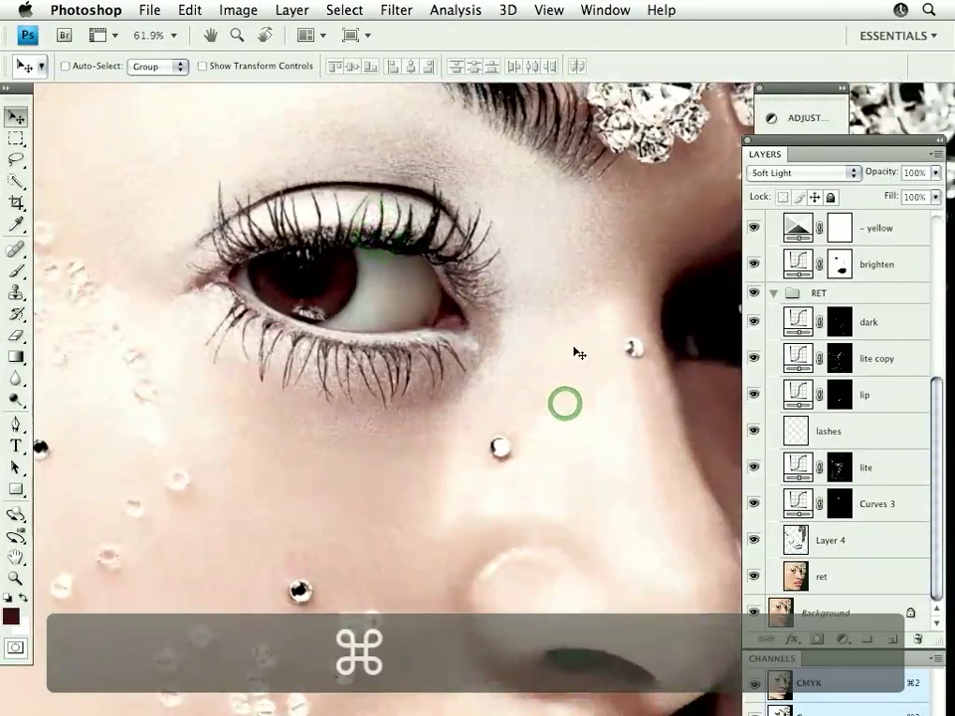
left_click_drag(546, 469, 534, 482)
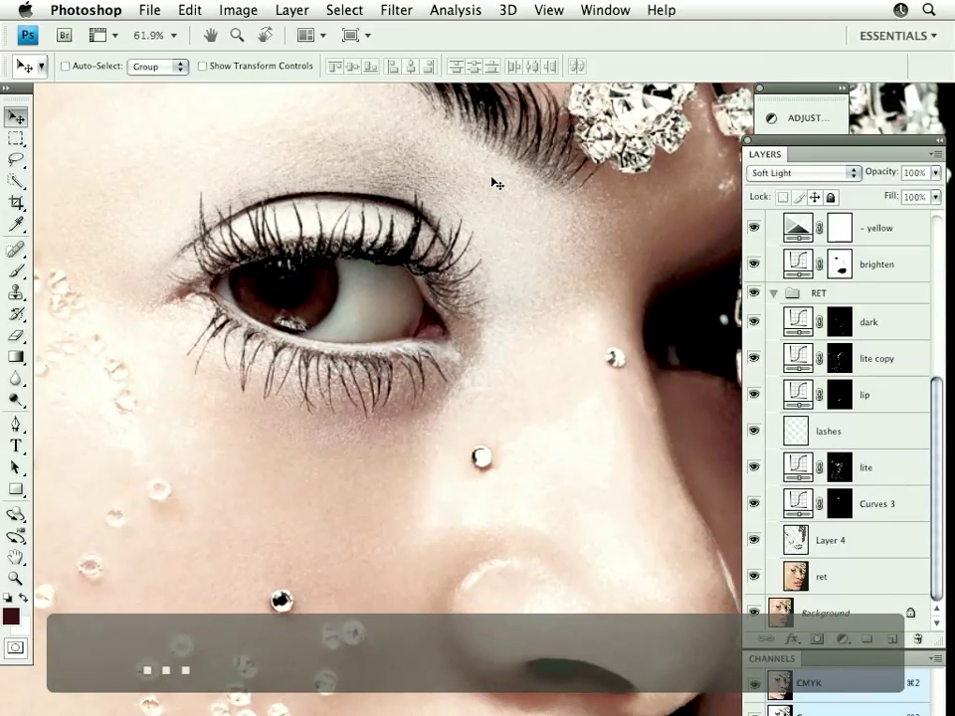
left_click_drag(507, 287, 557, 341)
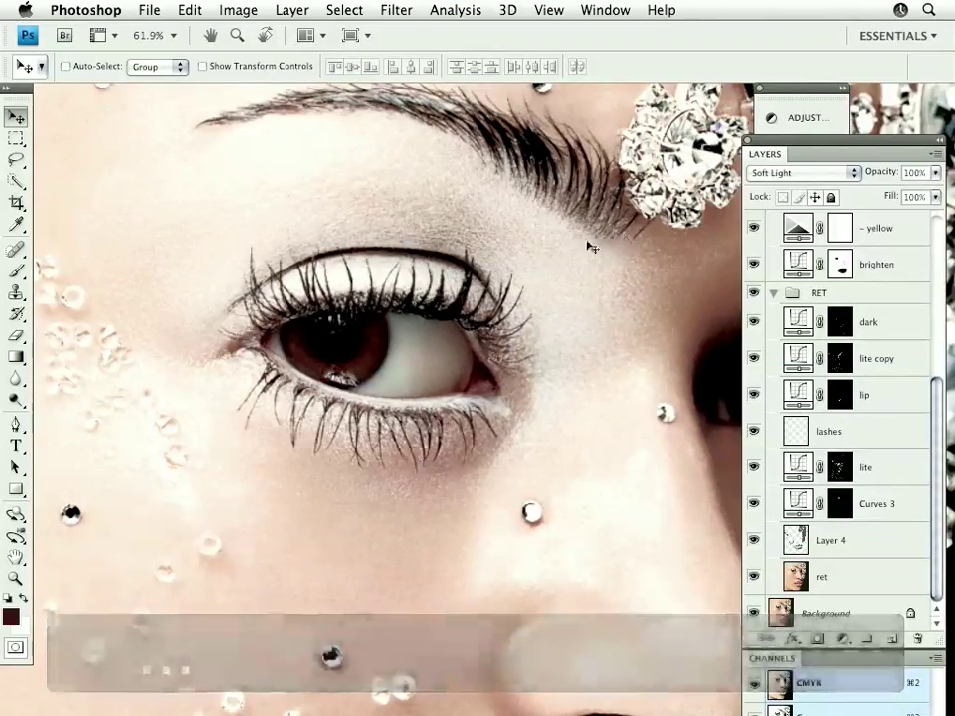
left_click_drag(592, 247, 567, 356)
key("super+minus")
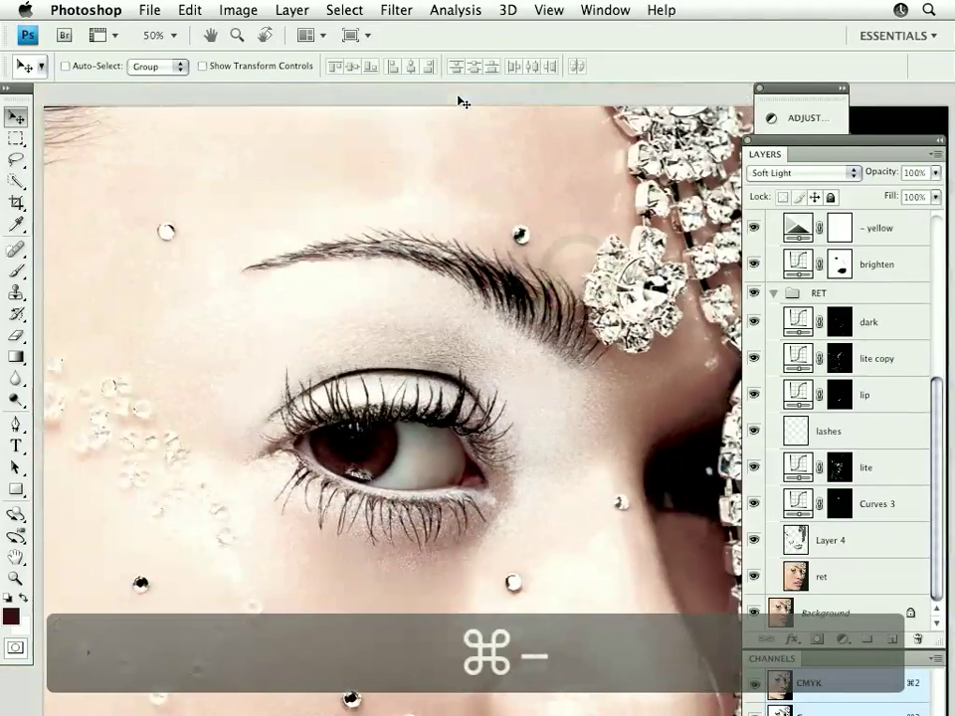
left_click_drag(545, 499, 509, 440)
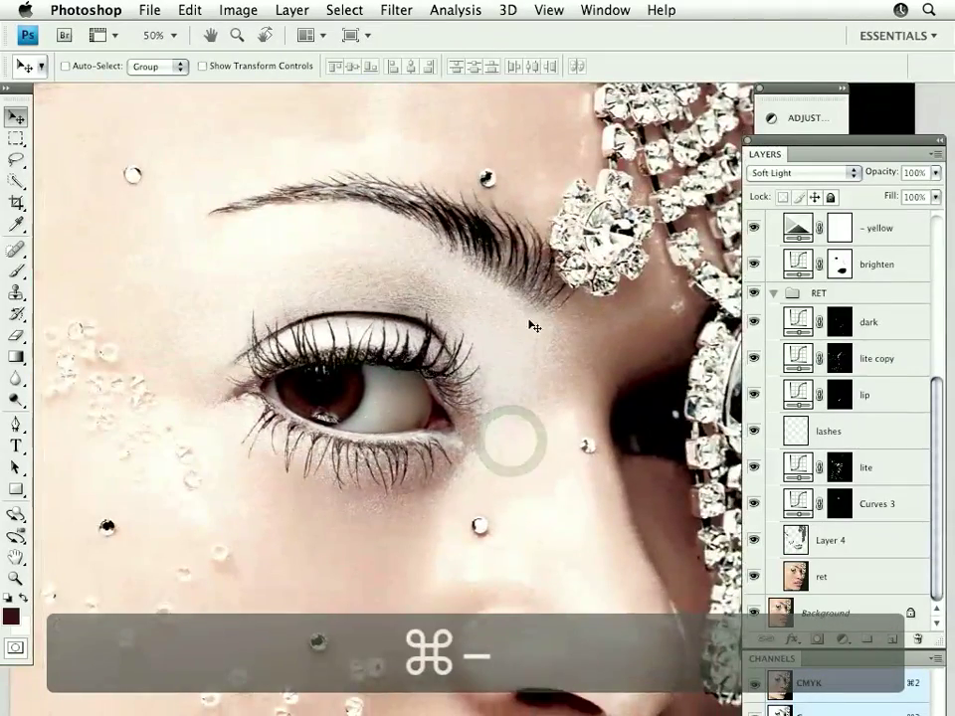
left_click_drag(931, 465, 936, 299)
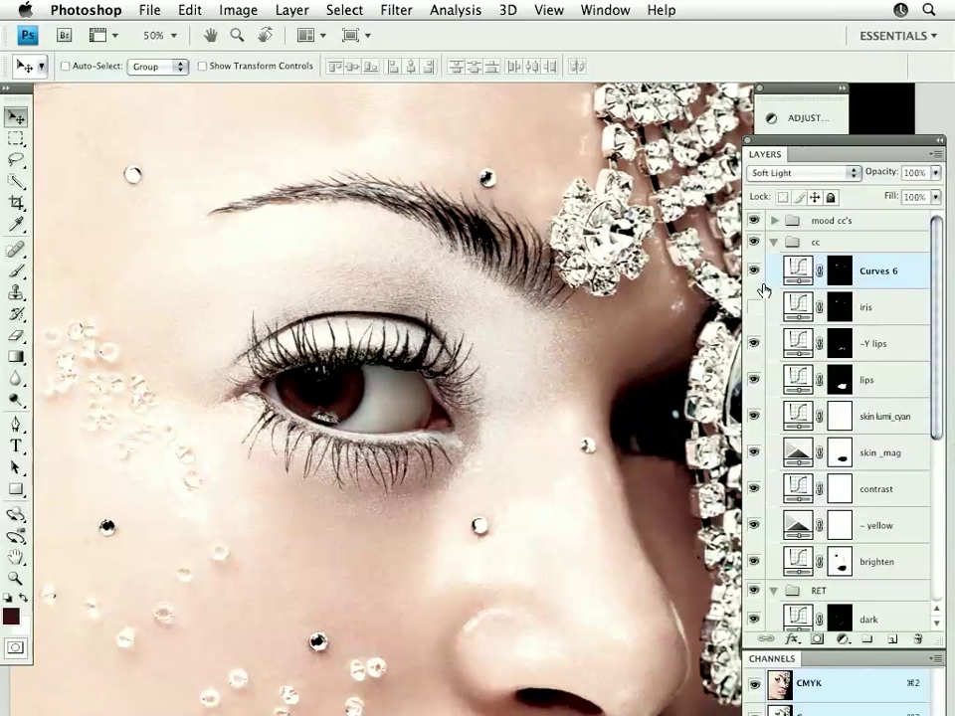
left_click(751, 311)
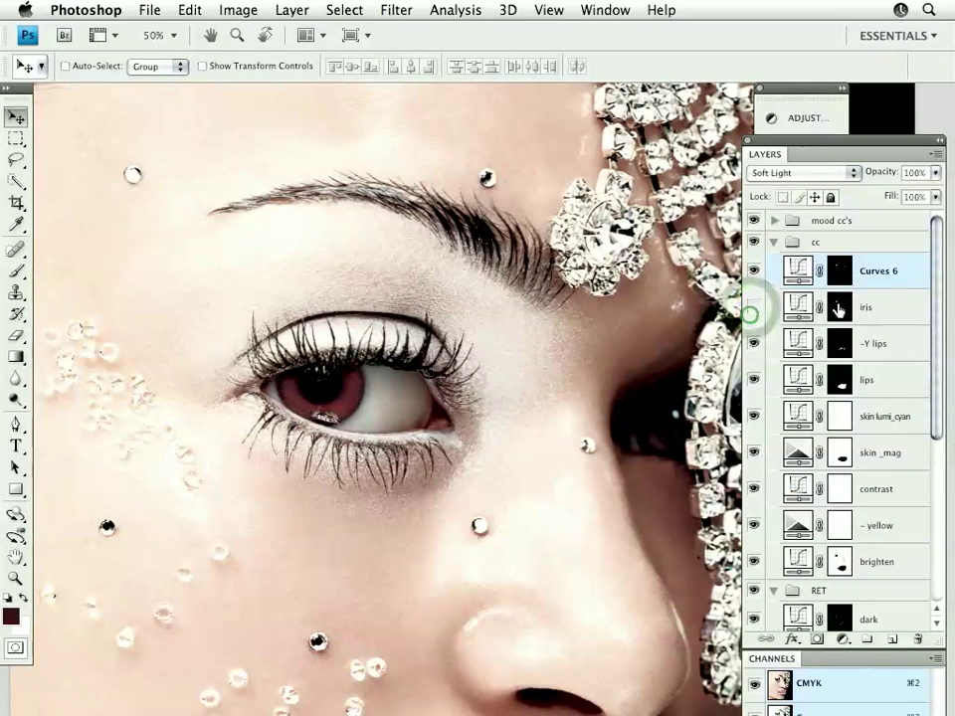
left_click(751, 315)
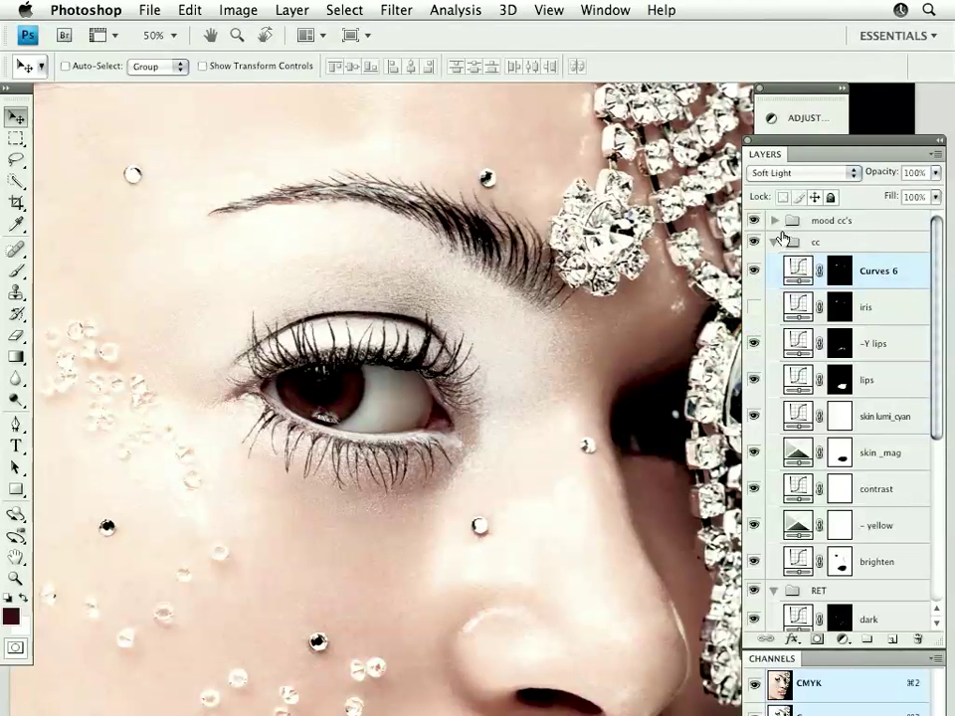
- Collapse the cc group, select the lashes layer in the RET group, and lasso a freehand selection around the eye and eyebrow
left_click(775, 241)
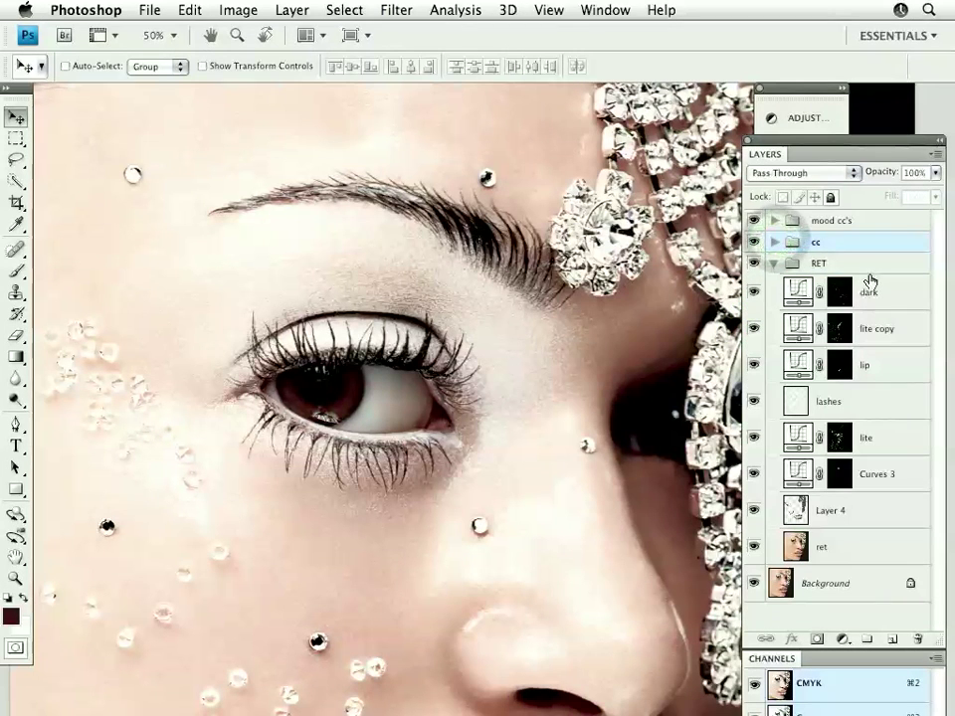
left_click(883, 260)
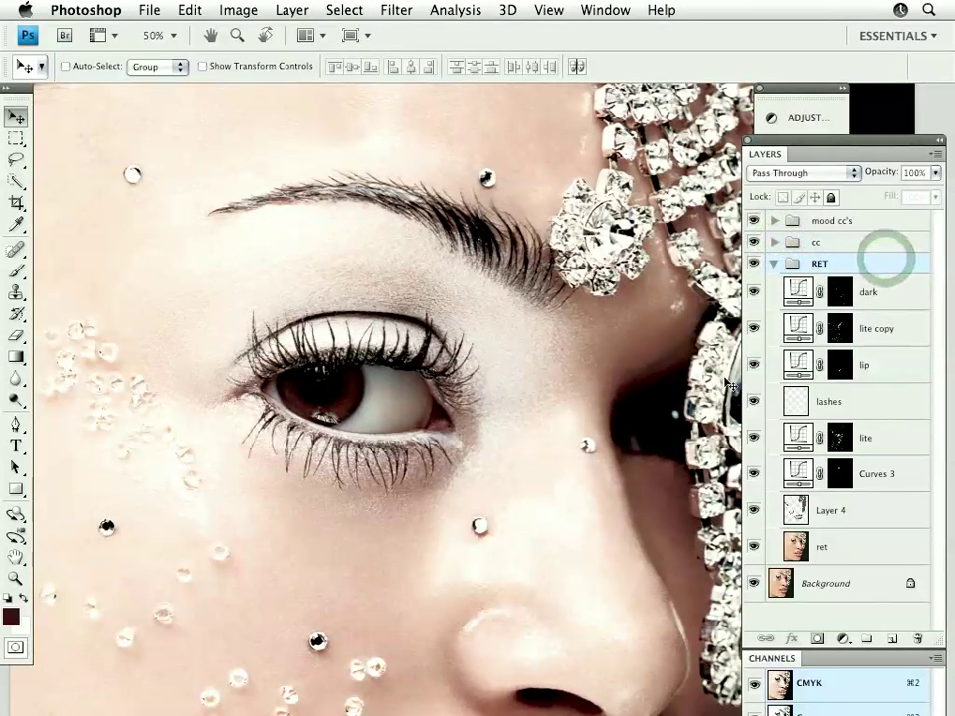
left_click(875, 401)
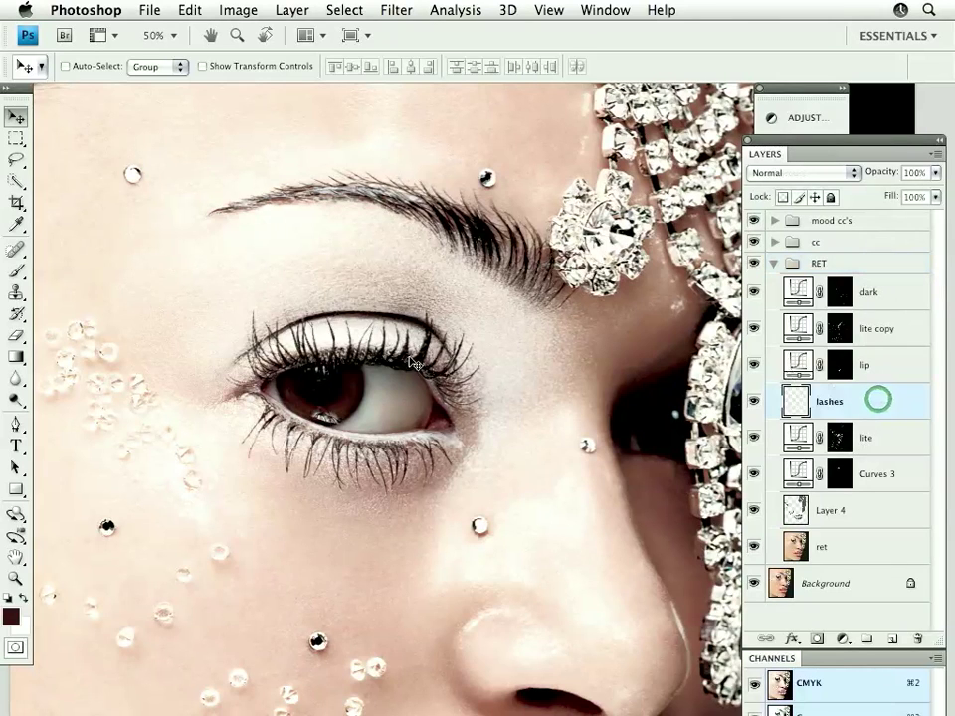
key("l")
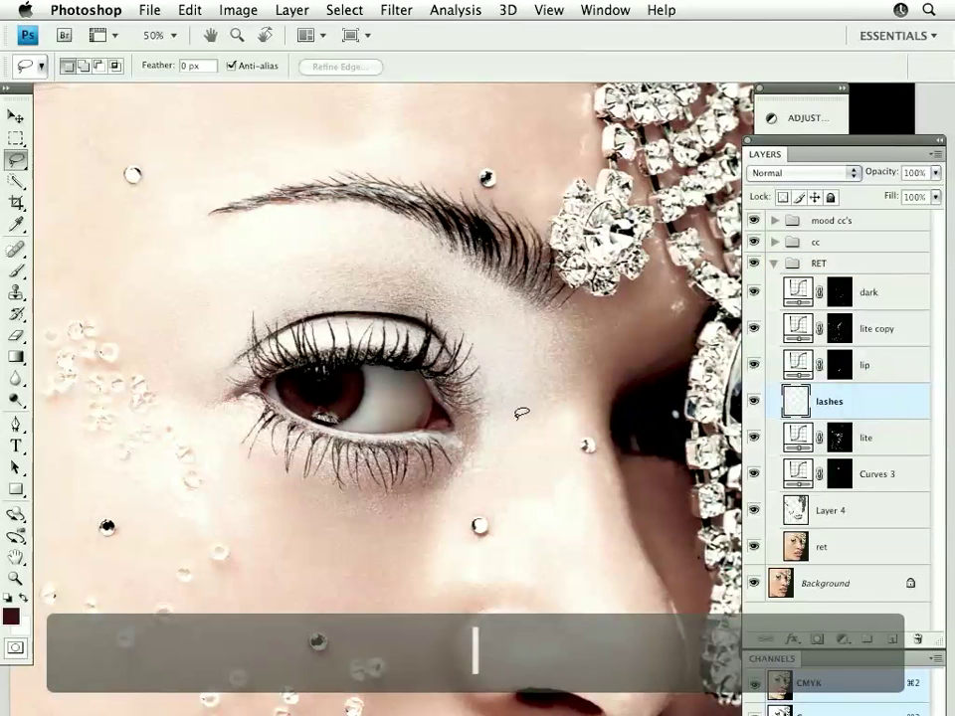
mouse_move(529, 388)
left_mouse_down()
mouse_move(533, 186)
mouse_move(344, 147)
mouse_move(235, 178)
mouse_move(185, 271)
mouse_move(183, 381)
mouse_move(230, 473)
mouse_move(356, 525)
mouse_move(482, 503)
left_mouse_up()
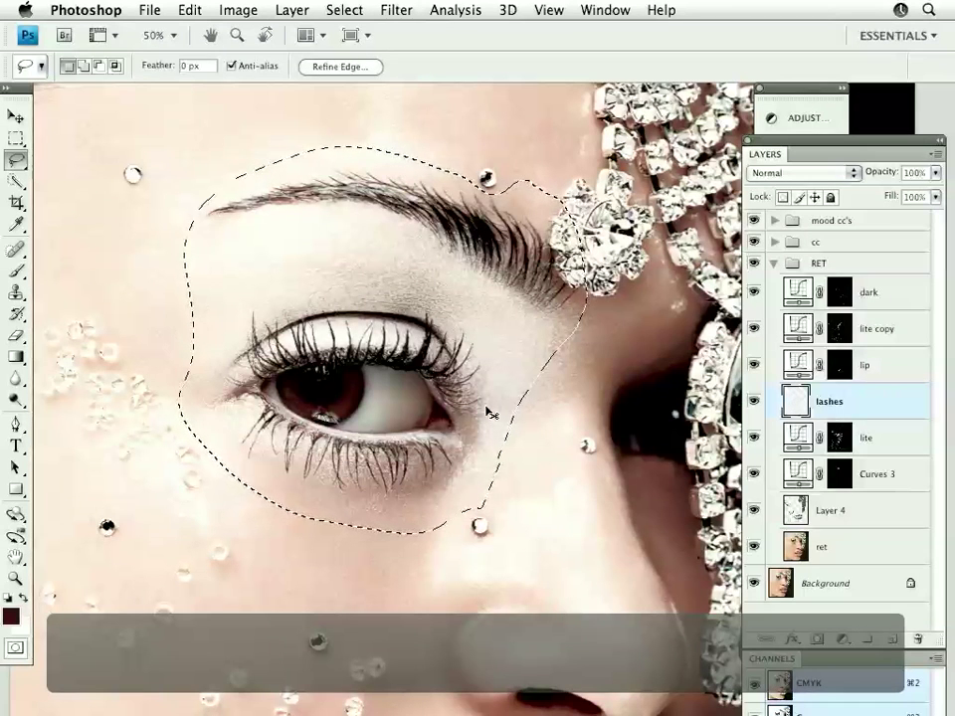
key("c")
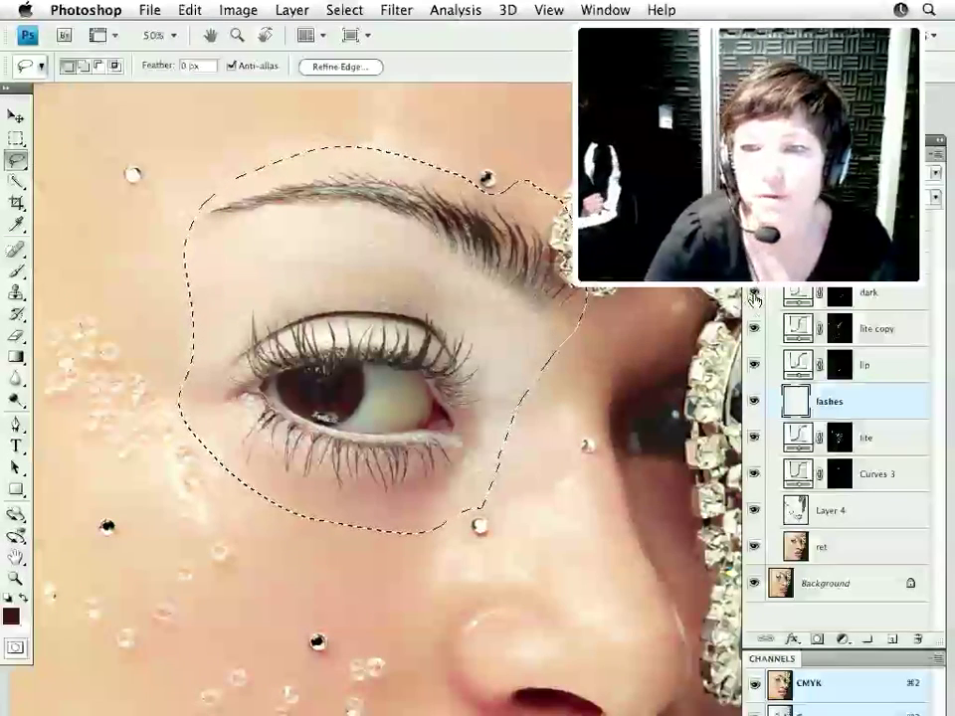
- Compare the image with the dark, lite copy and lip layers hidden and shown, and view the dark layer's mask on its own
left_click_drag(755, 297, 758, 367)
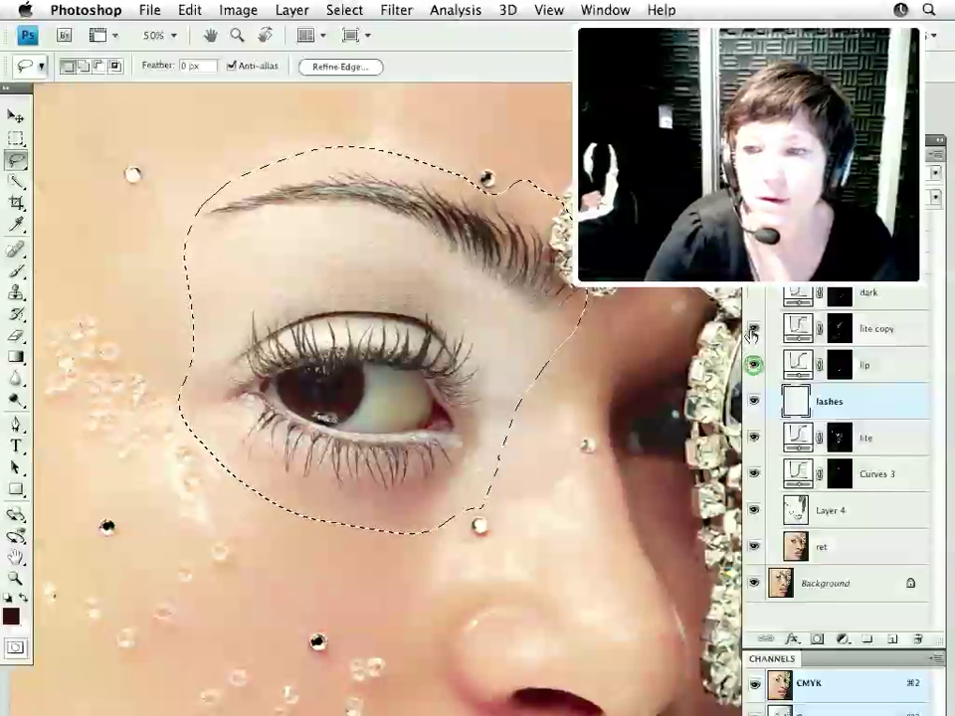
left_click_drag(755, 366, 754, 293)
left_click(841, 298, "alt")
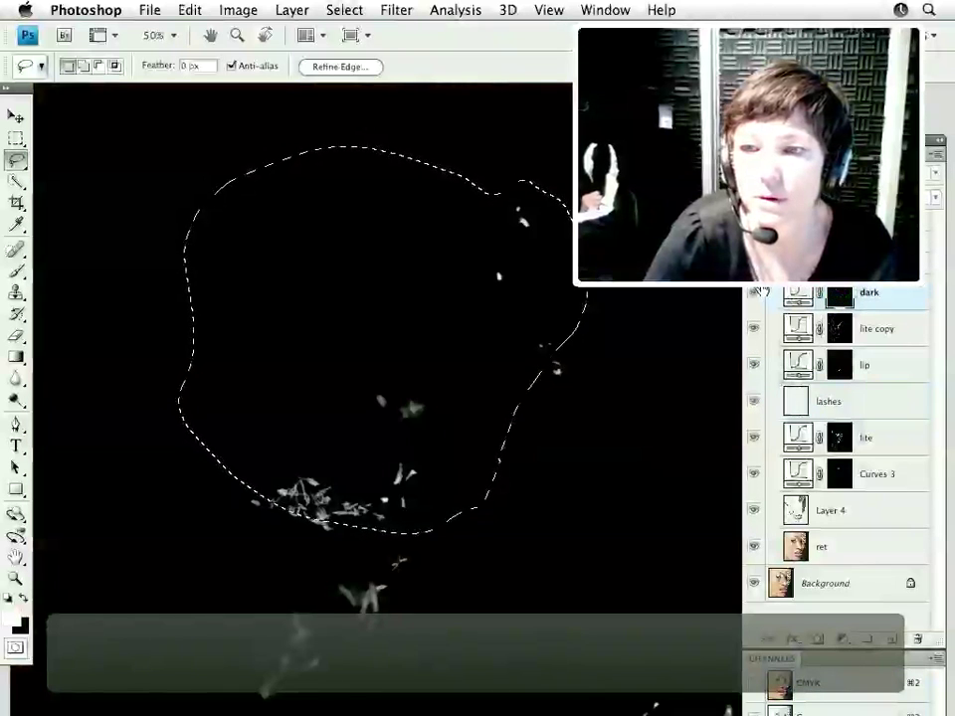
- With the dark, lite copy and lip layers hidden, copy the merged eye selection and paste it as a new layer above lashes
left_click(756, 295)
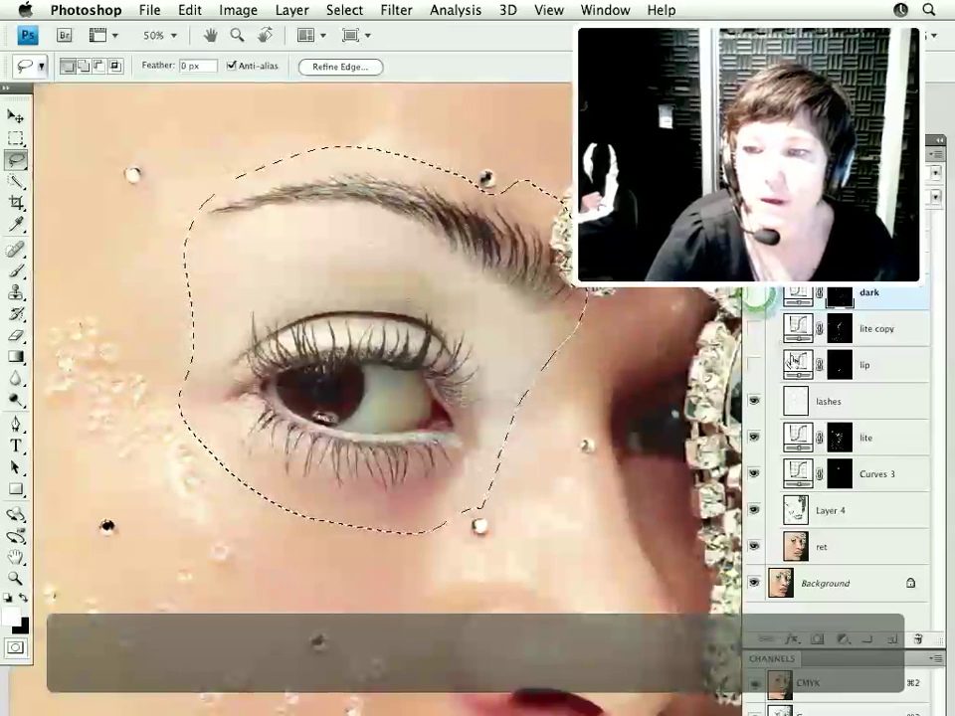
left_click(833, 401)
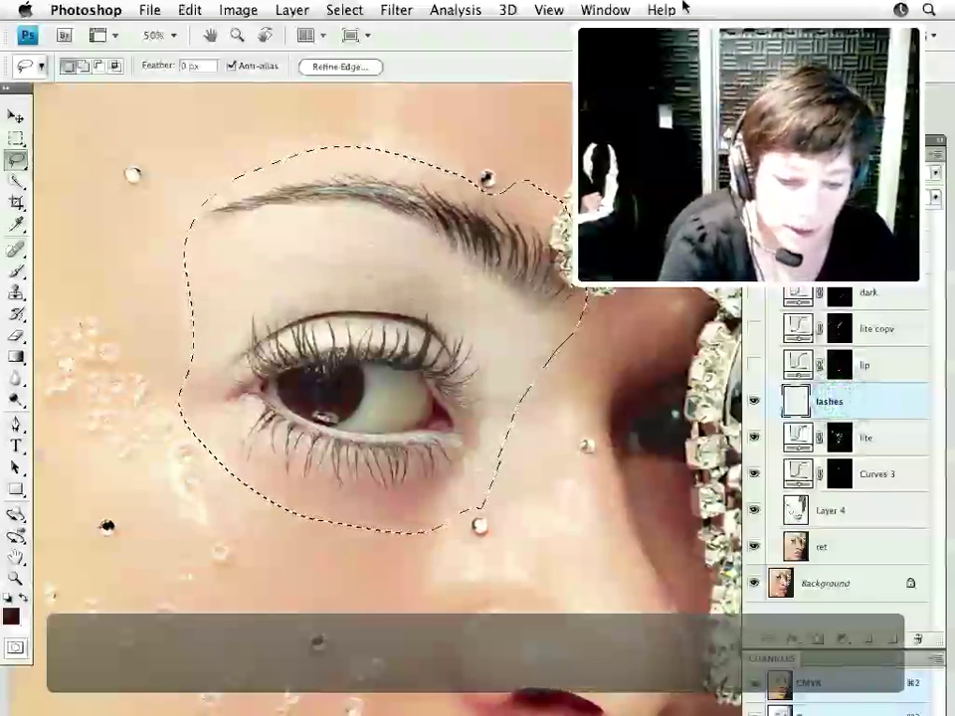
key("super+shift+c")
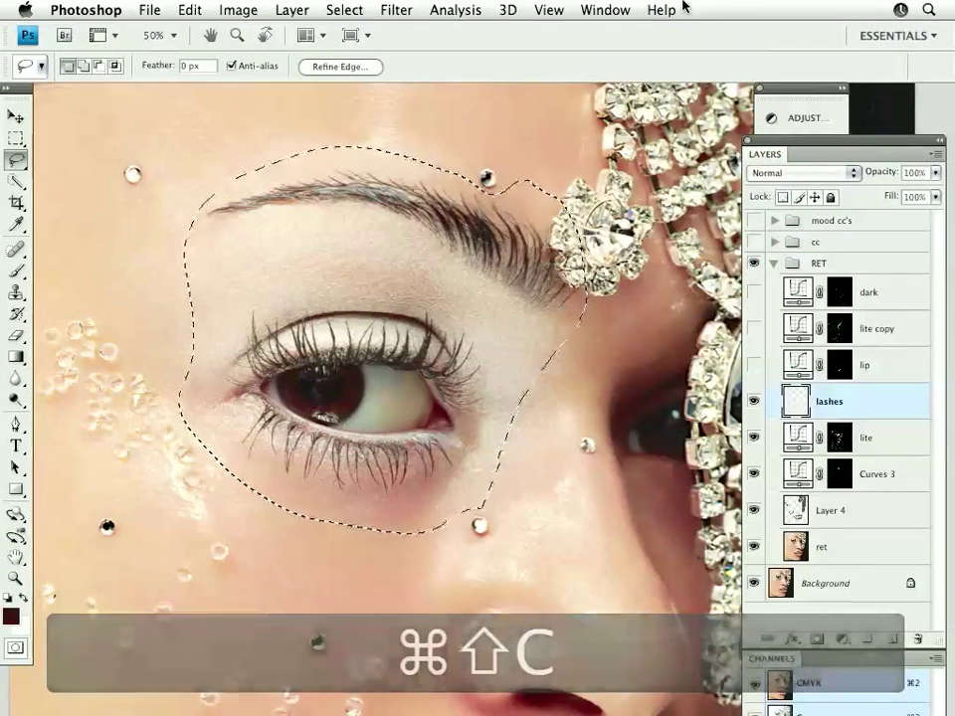
key("super+v")
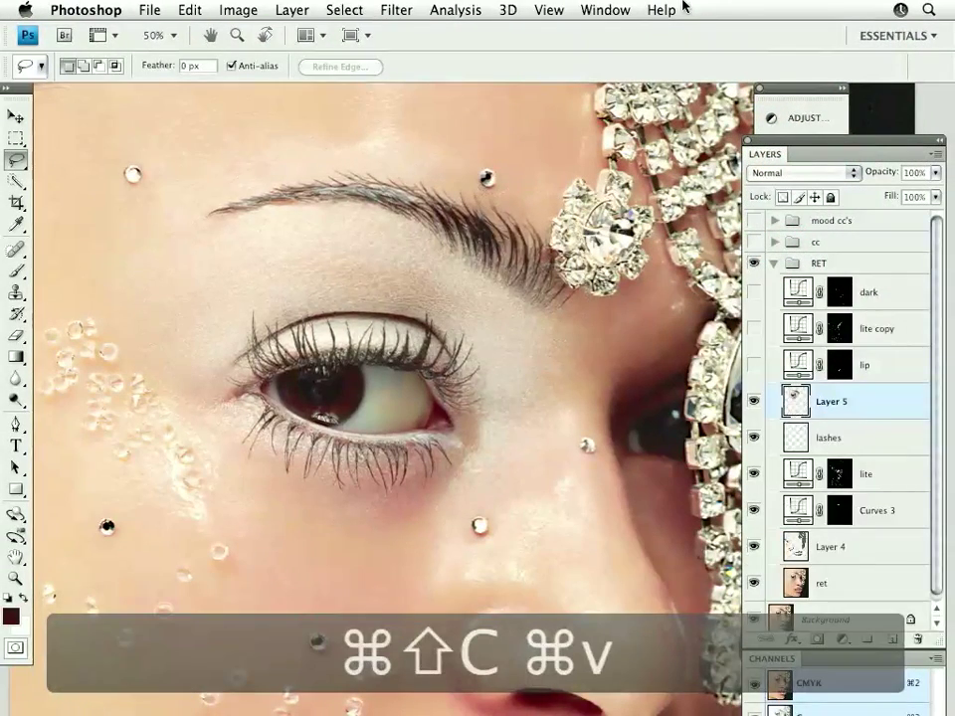
- View the pasted eye layer on its own, and restore all RET layers plus the cc and mood cc's groups
left_click(754, 402, "alt")
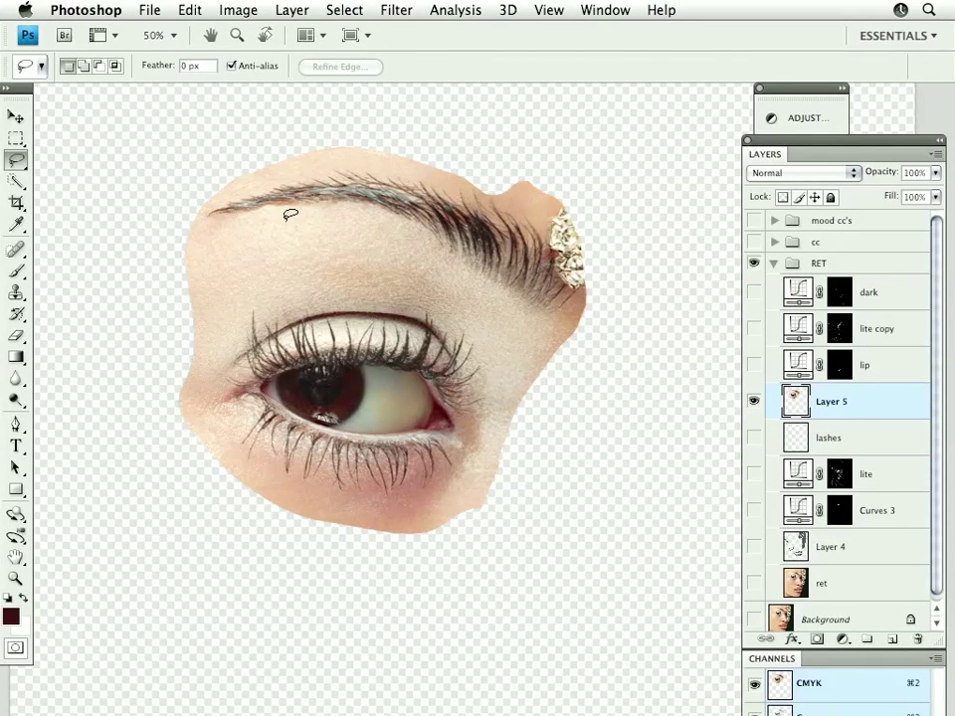
left_click(754, 401, "alt")
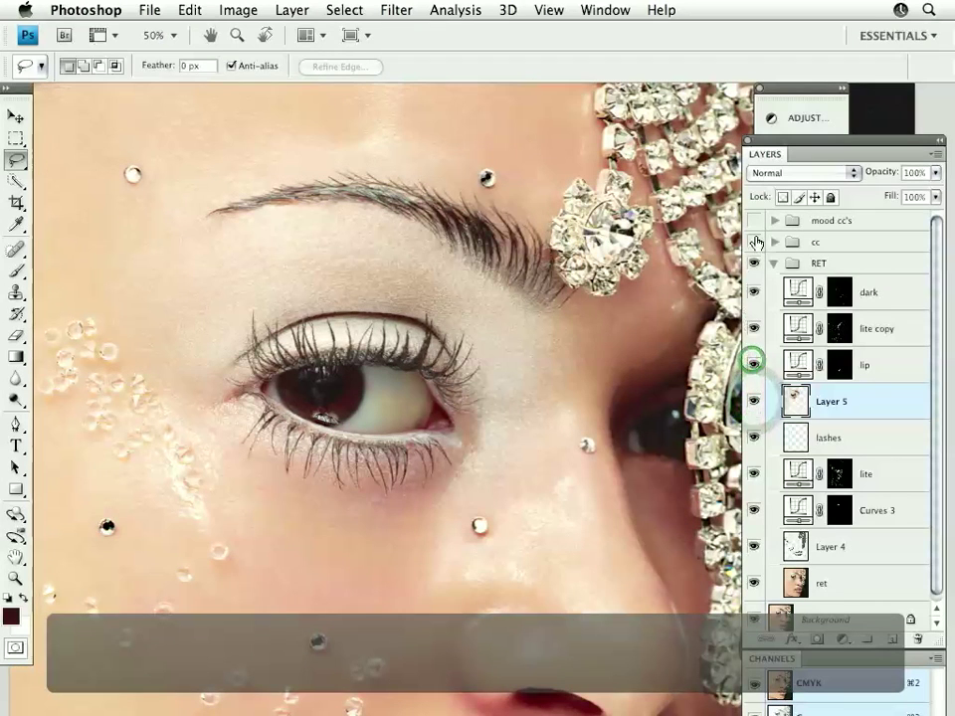
left_click_drag(754, 242, 755, 220)
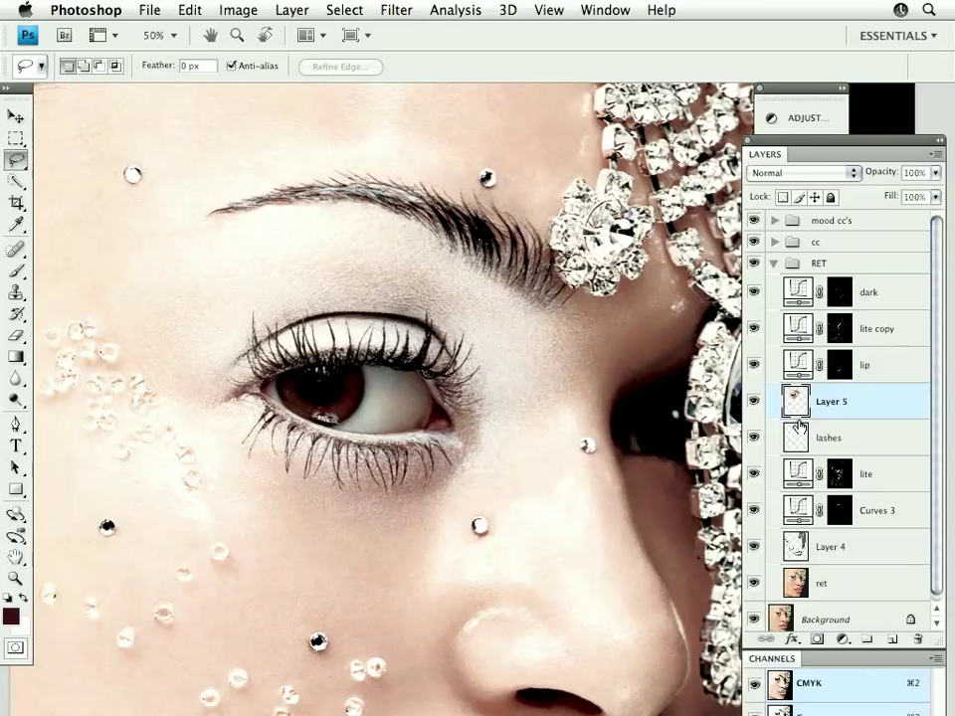
- Examine more of the portrait at 33.3%, showing the pasted eye layer alone and with all layers
left_click_drag(603, 443, 573, 391)
key("super+minus")
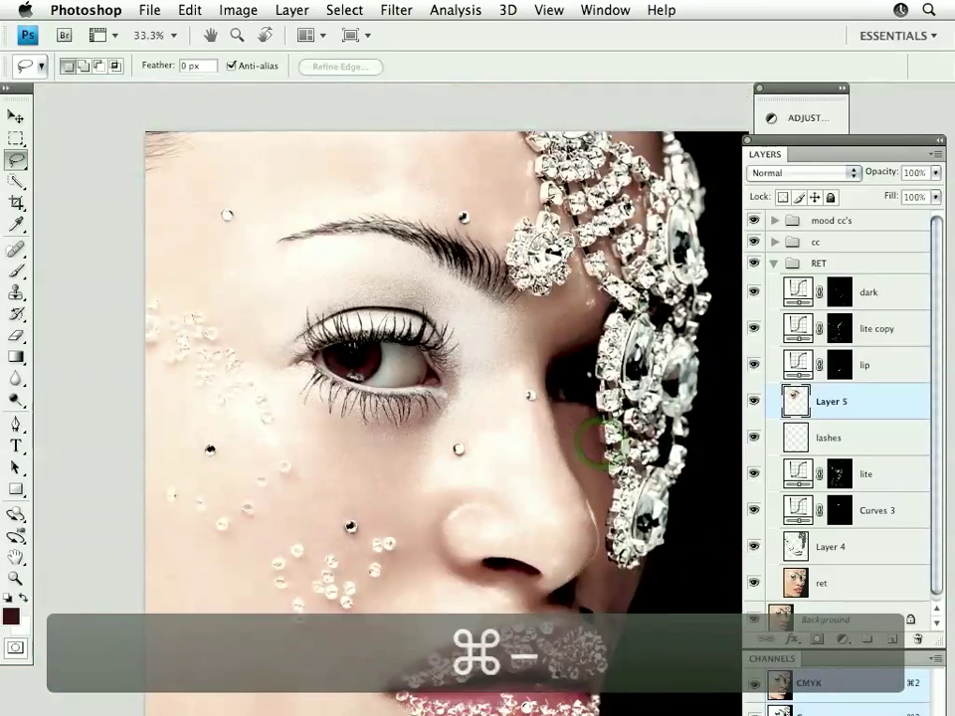
left_click_drag(562, 324, 558, 324)
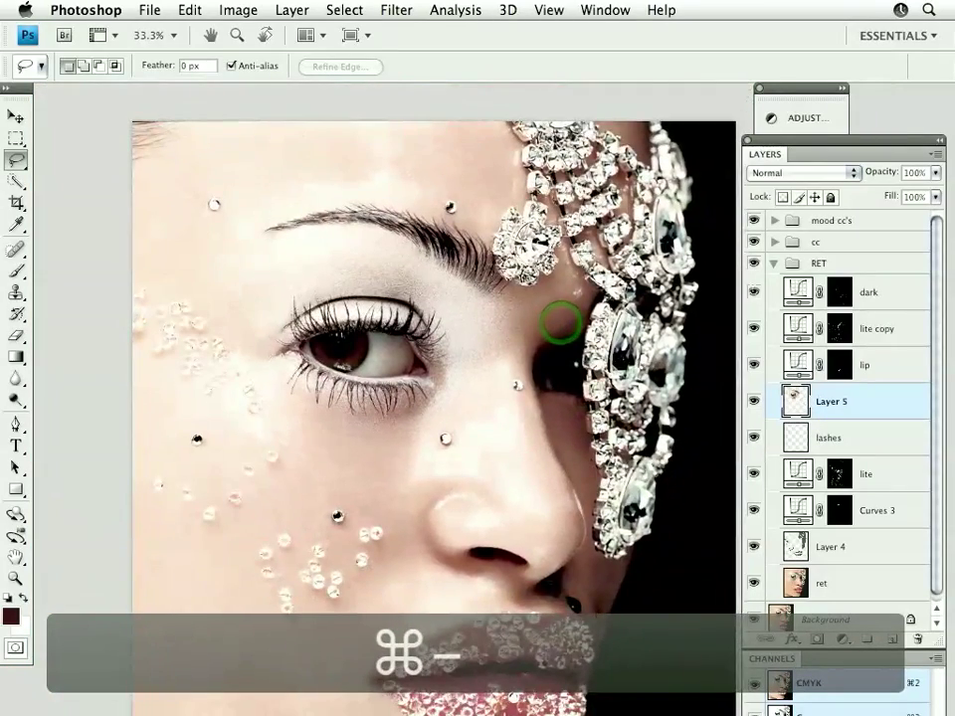
left_click(754, 404, "alt")
left_click(755, 404, "alt")
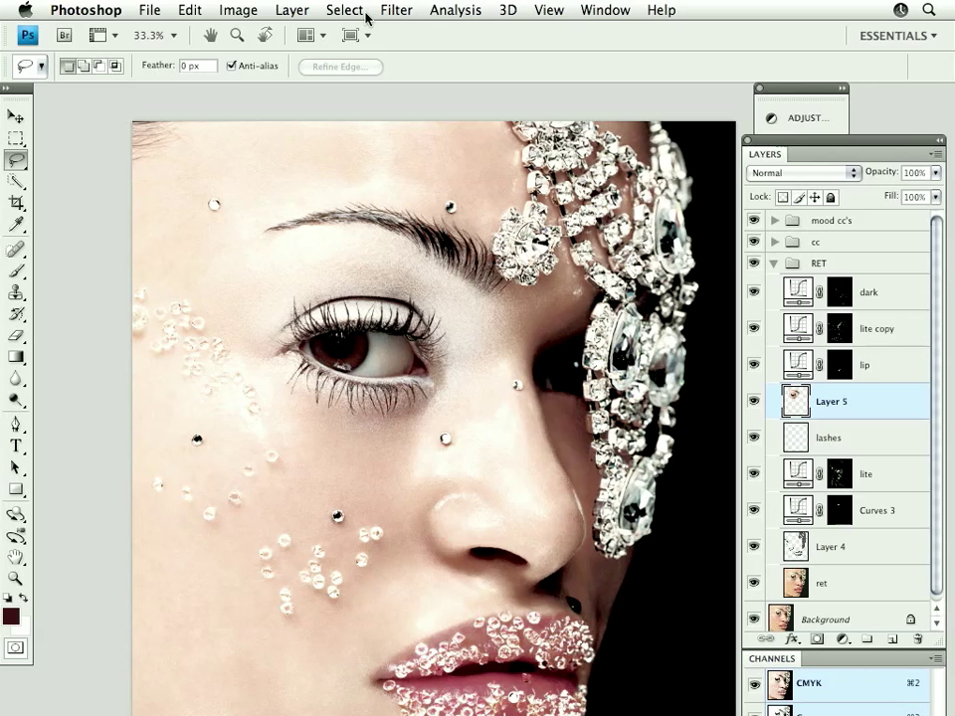
- Apply a High Pass filter with an 8.8-pixel radius to the pasted eye layer and set its blend mode to Soft Light
left_click(396, 12)
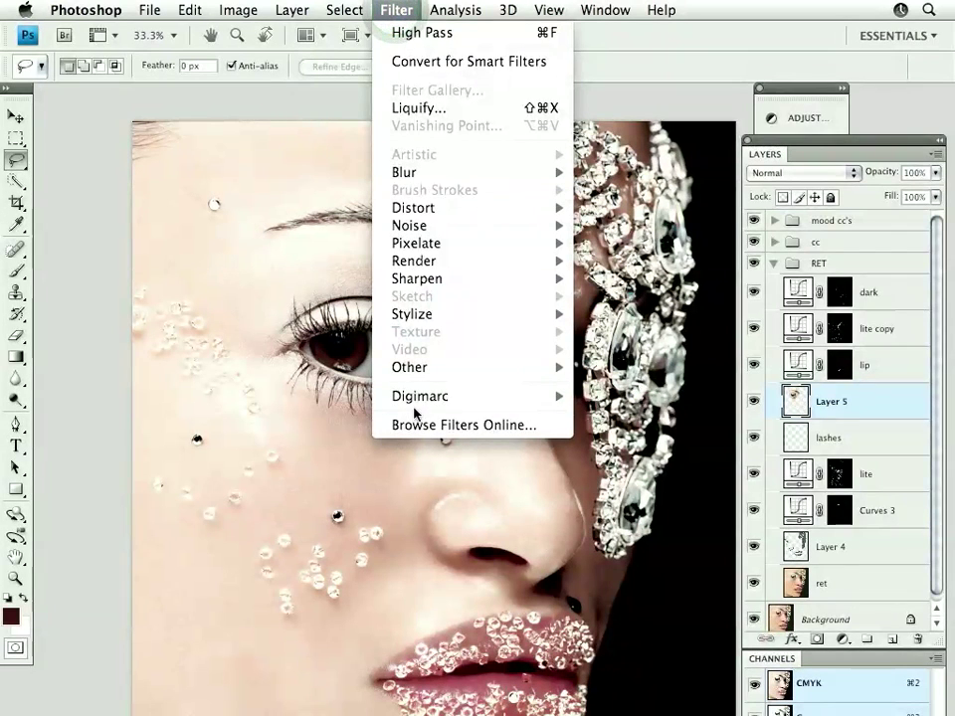
mouse_move(418, 374)
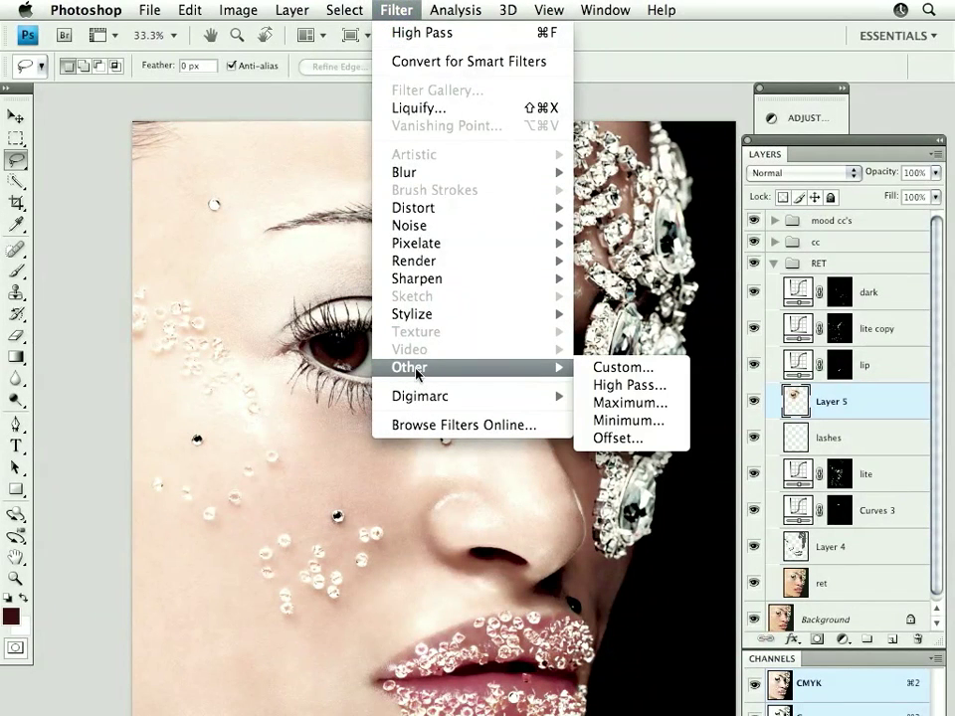
left_click(634, 390)
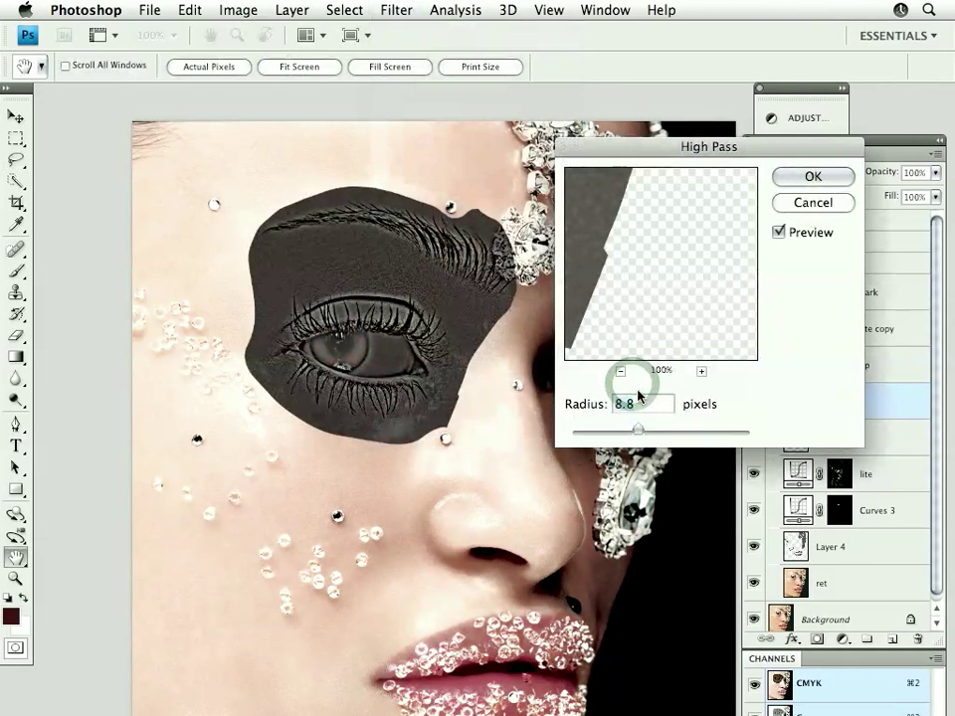
left_click(831, 177)
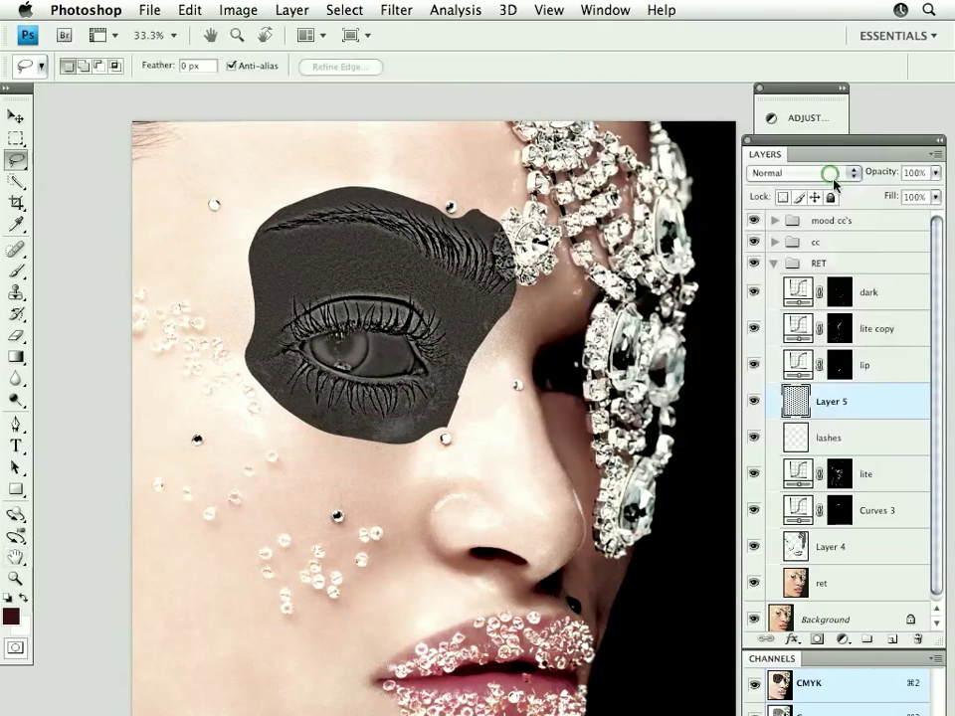
left_click(851, 172)
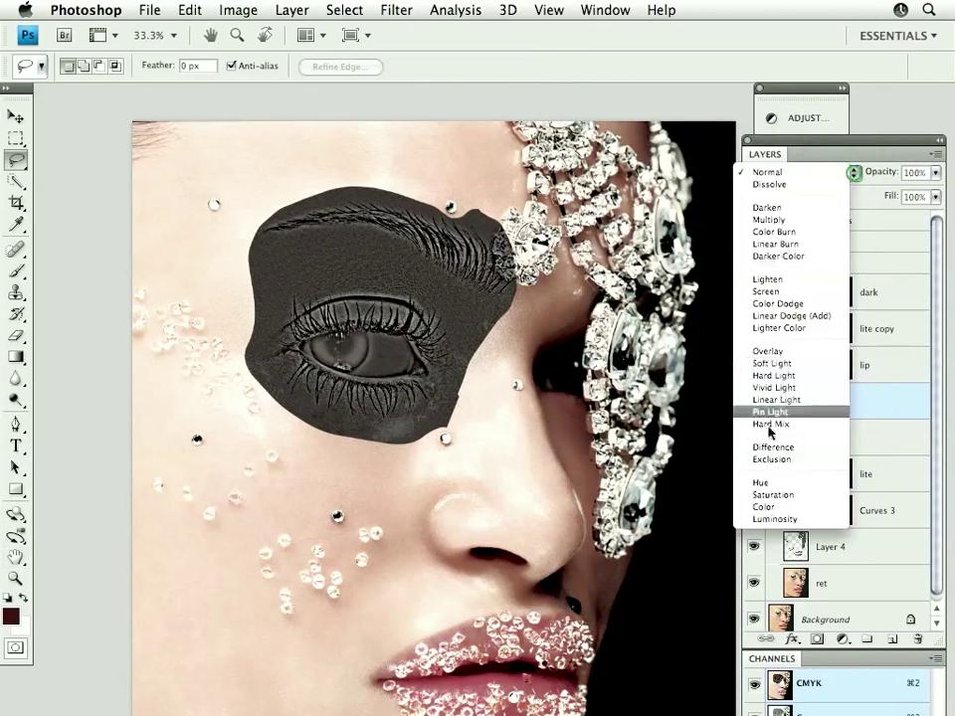
left_click(773, 364)
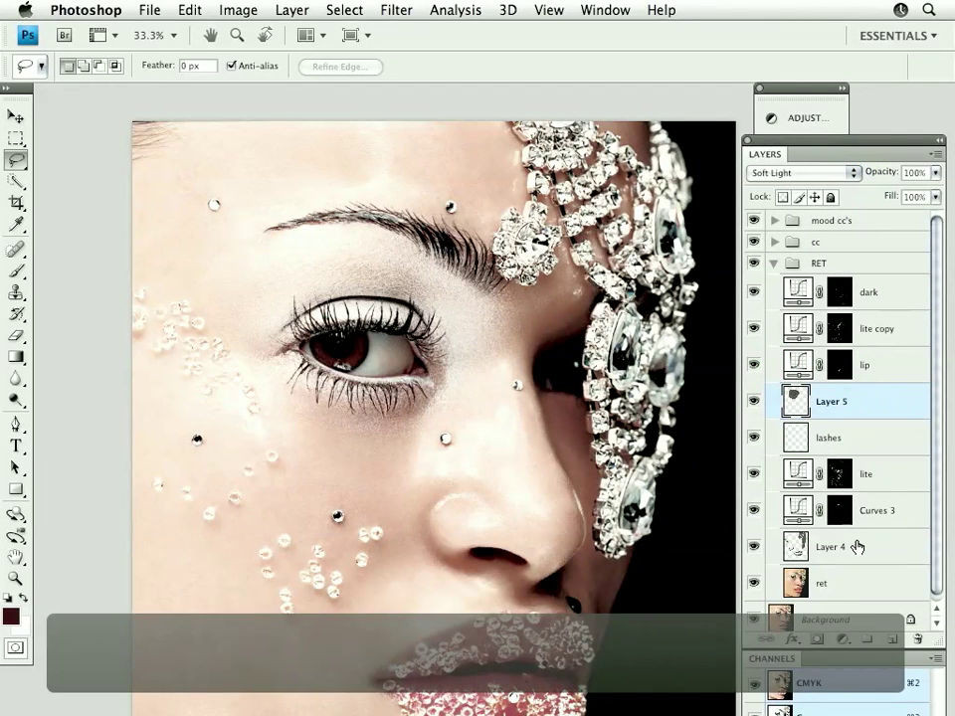
- Add a black mask to the high-pass eye layer and compare the eye up close with the mask disabled and enabled
left_click(817, 641, "alt")
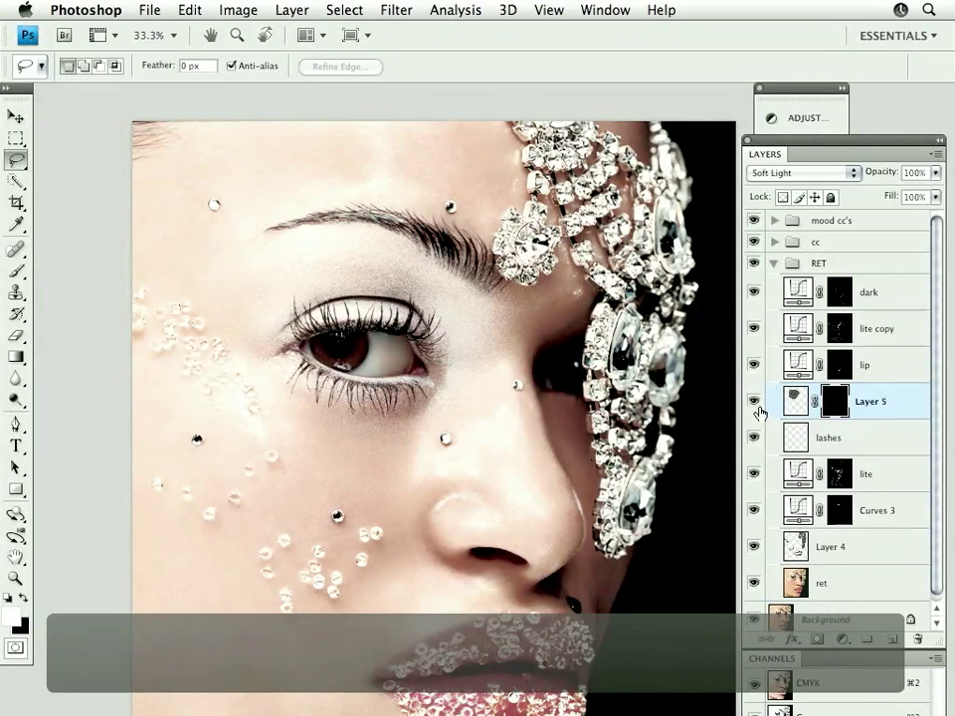
left_click(303, 289, "super")
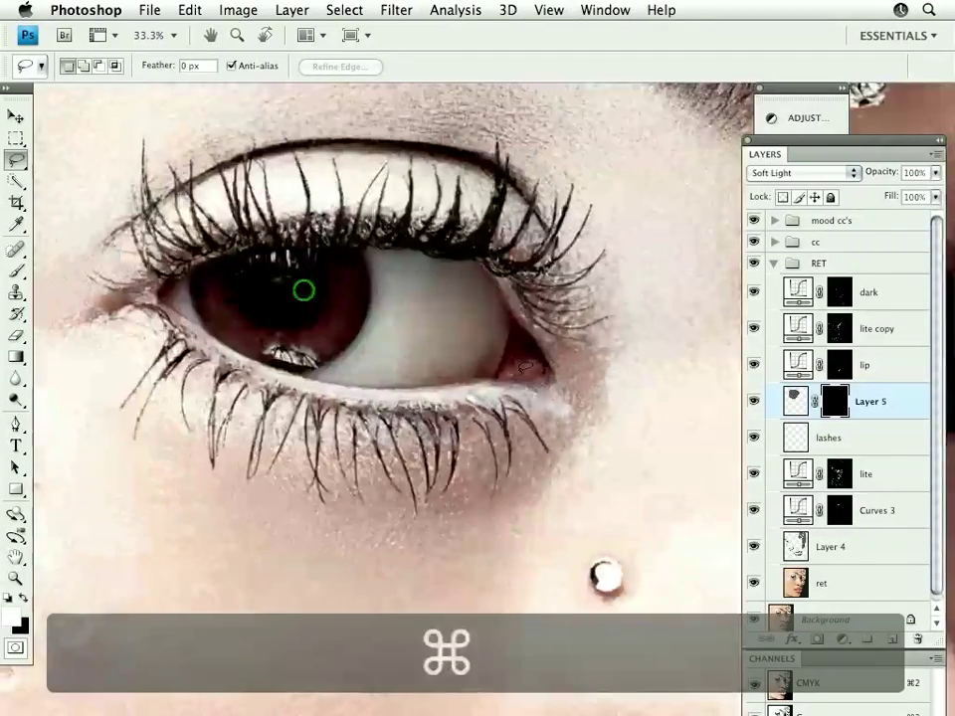
left_click(534, 364, "super")
left_click(834, 402, "super")
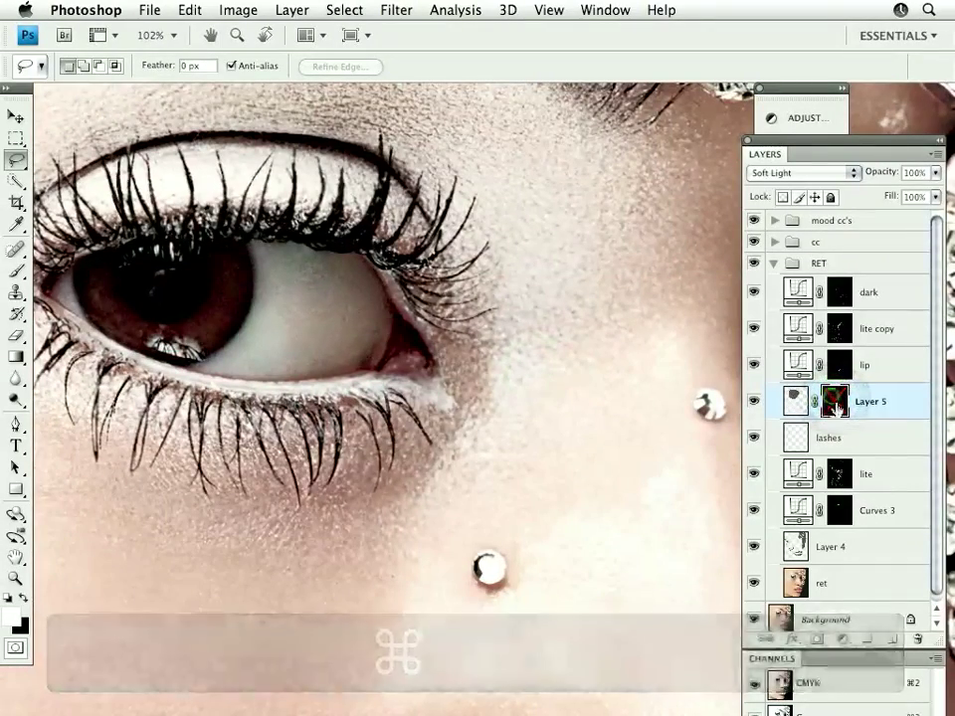
left_click(834, 402)
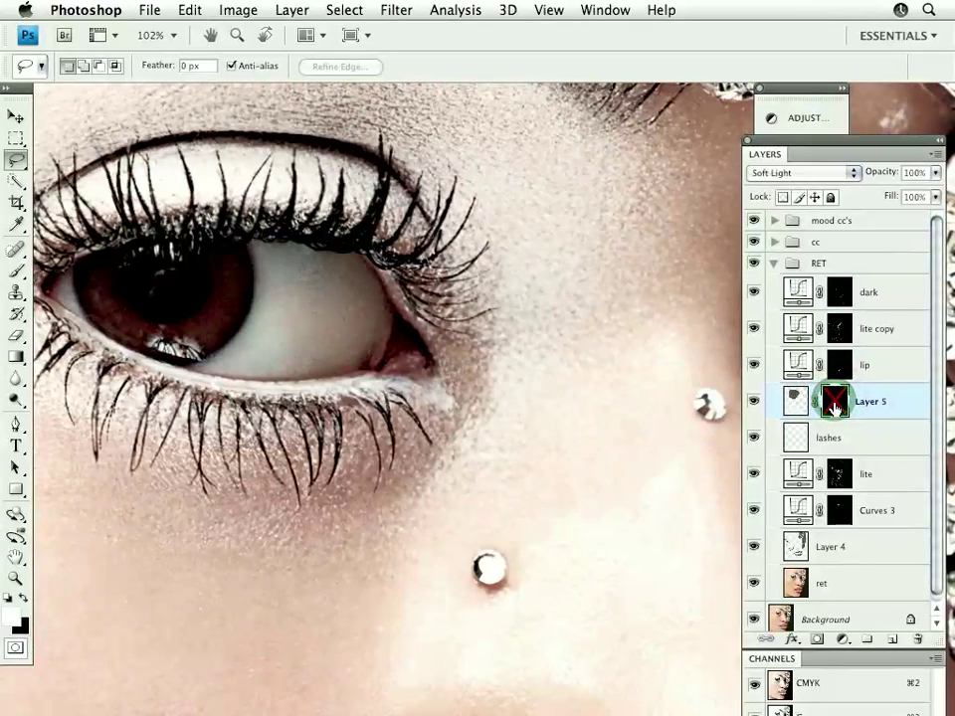
- Paint white on the high-pass layer's mask over the eyebrow and around the eye with a 25 px brush, and compare the layer hidden and shown
key("super+minus")
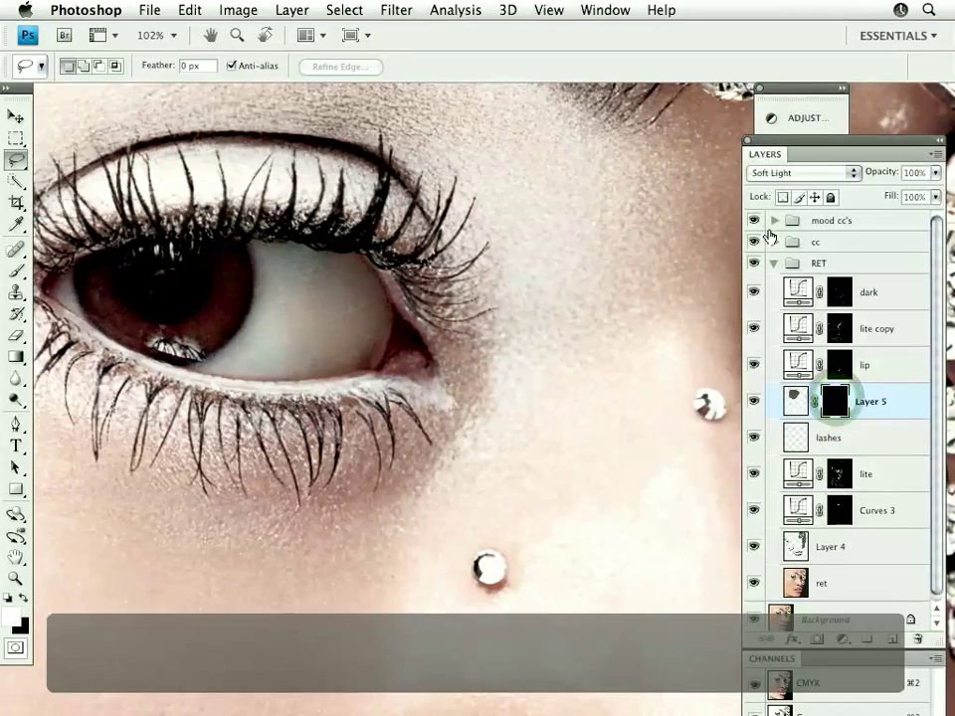
key("super+minus")
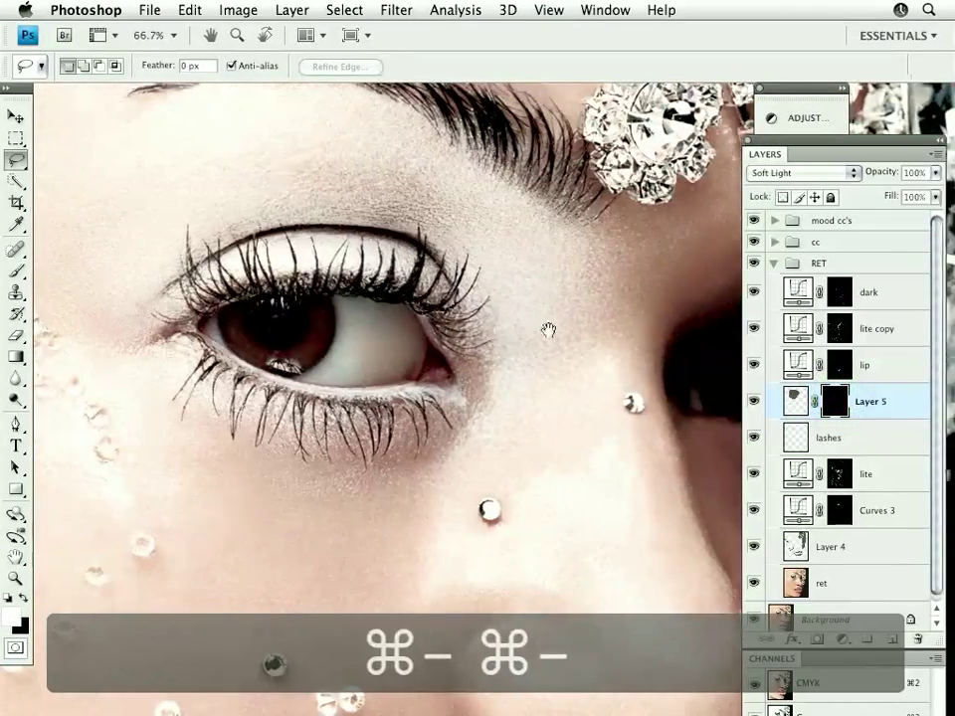
left_click_drag(548, 328, 568, 403)
key("b")
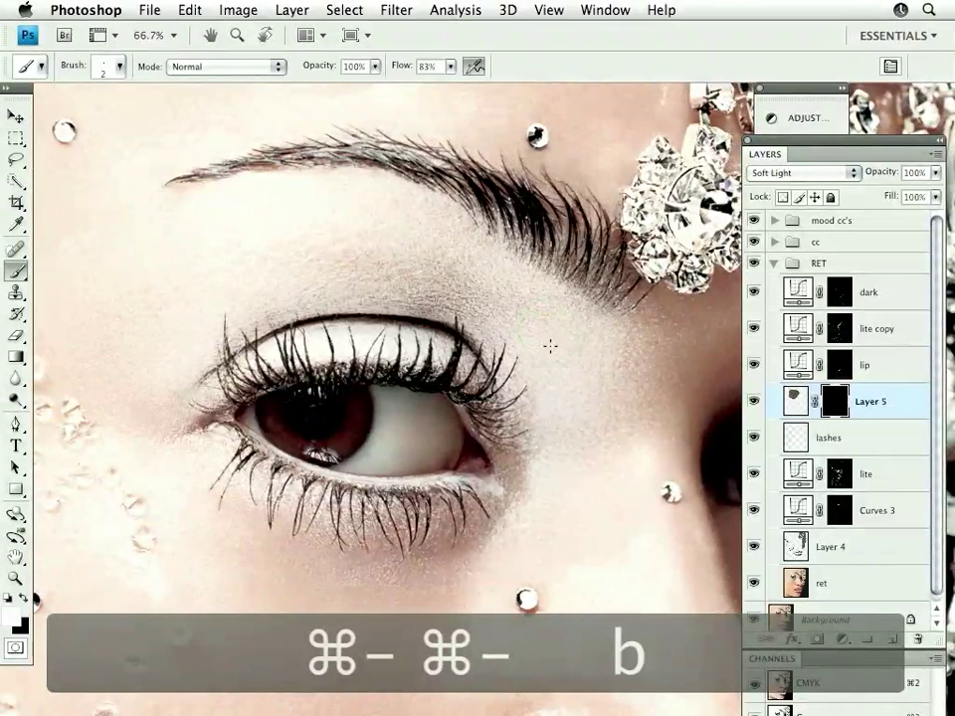
key("bracketright")
key("bracketright")
key("bracketright")
key("bracketright")
key("bracketright")
key("bracketright")
key("bracketright")
key("bracketright")
key("bracketright")
key("bracketright")
key("bracketright")
key("bracketright")
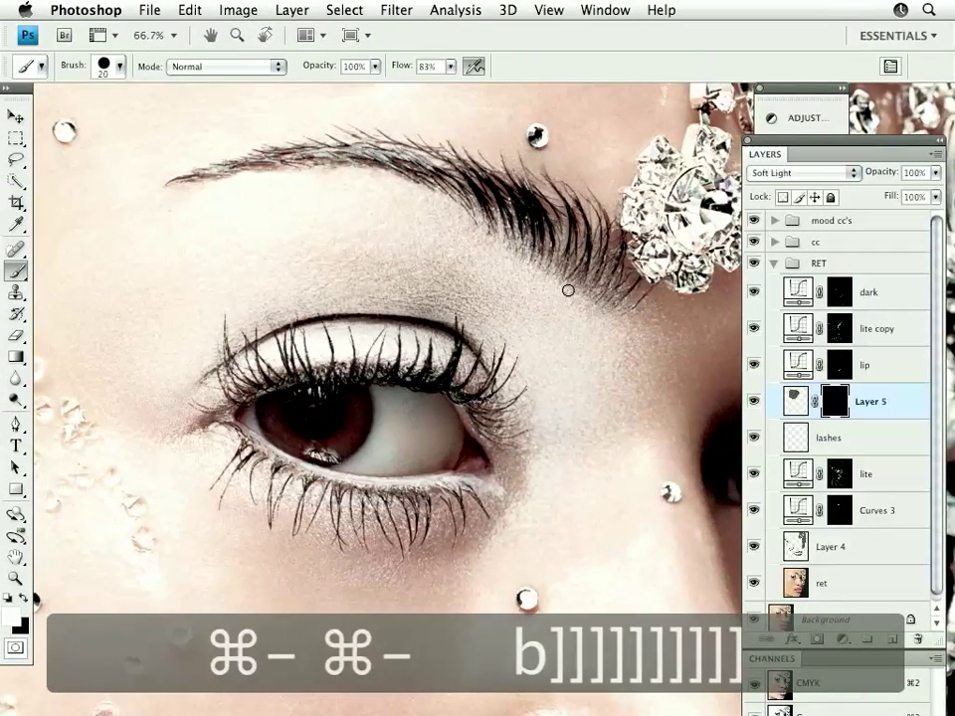
left_click_drag(602, 390, 587, 406)
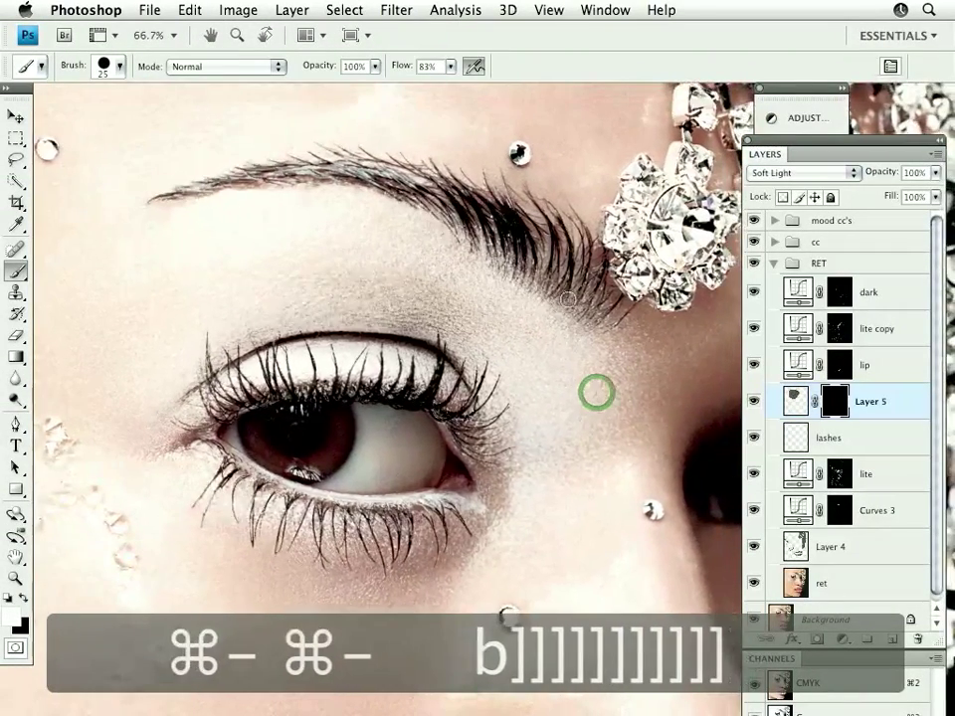
left_click(521, 227)
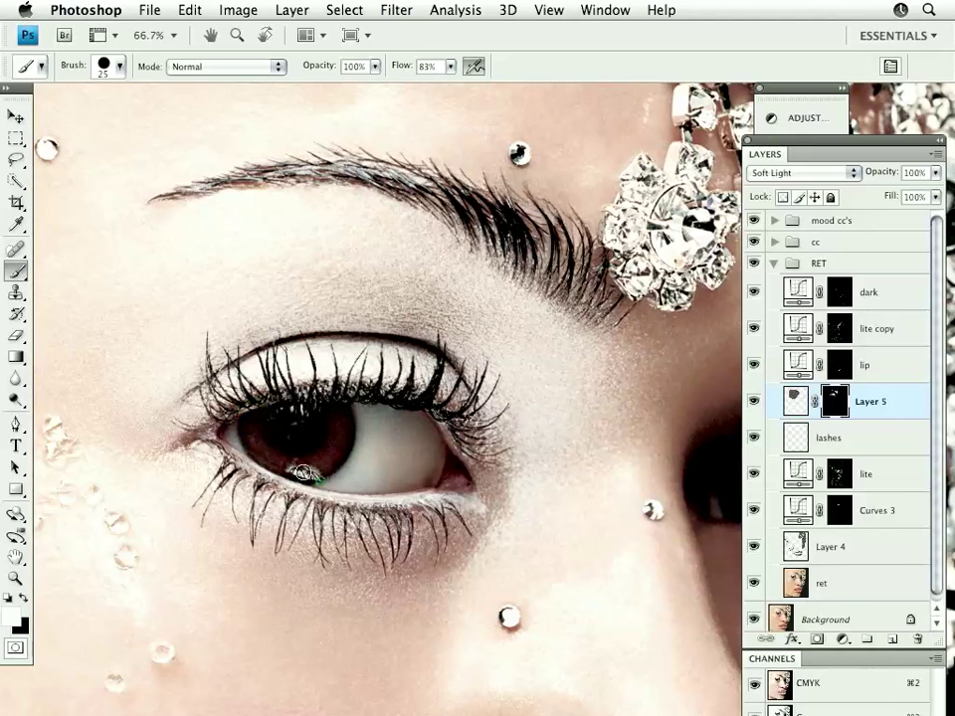
left_click(227, 476)
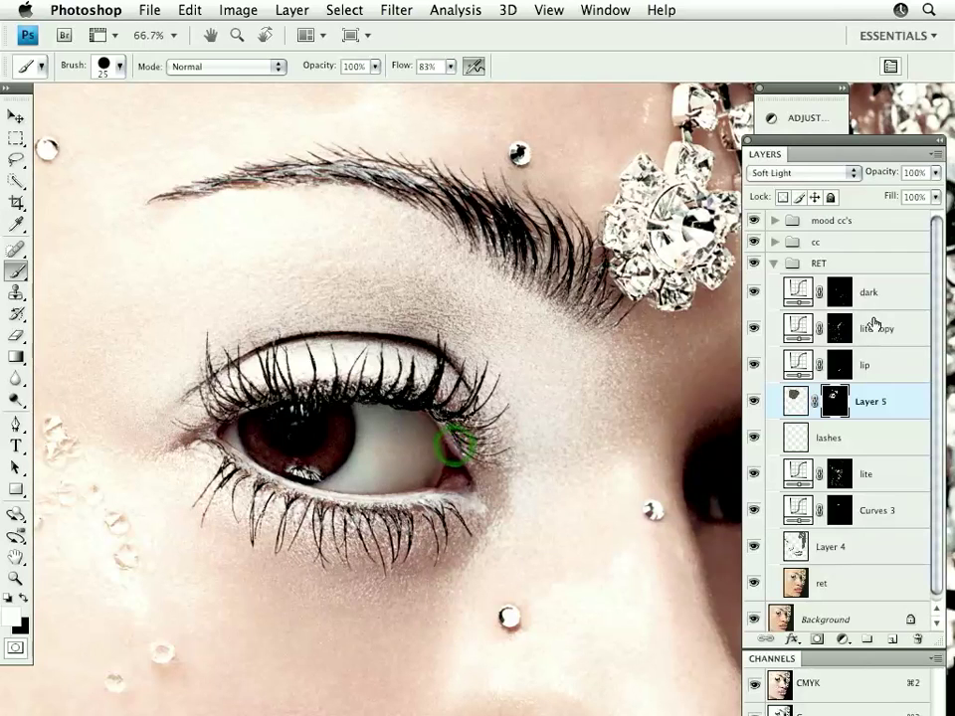
left_click(753, 402)
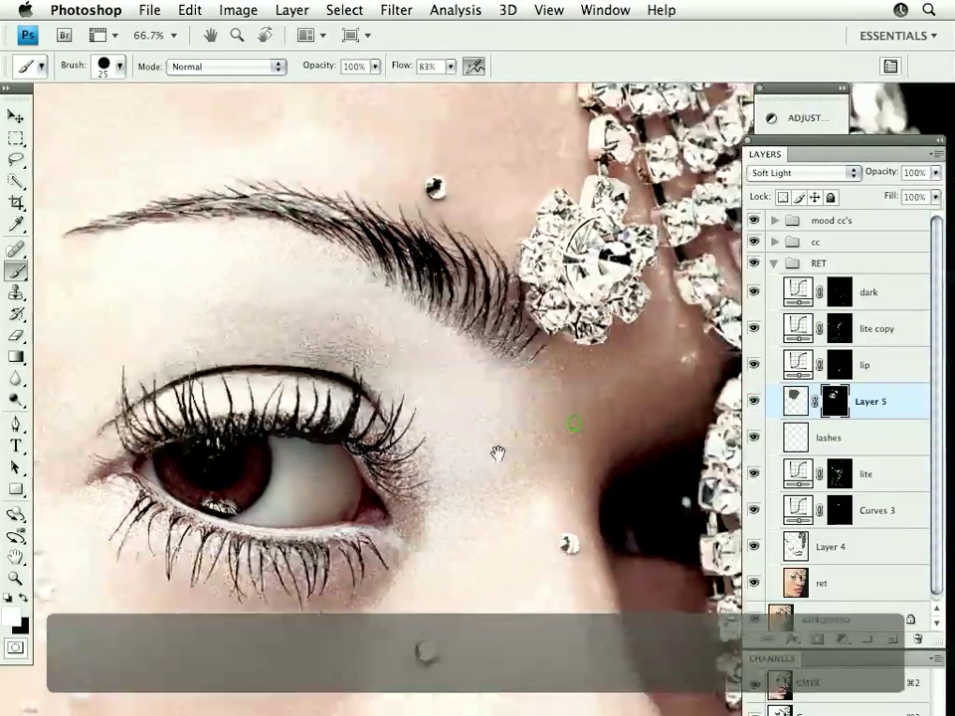
- Burn the inner eyebrow hairs on the high-pass layer's mask with a 4 px brush, Midtones range and 50% exposure
left_click(839, 402)
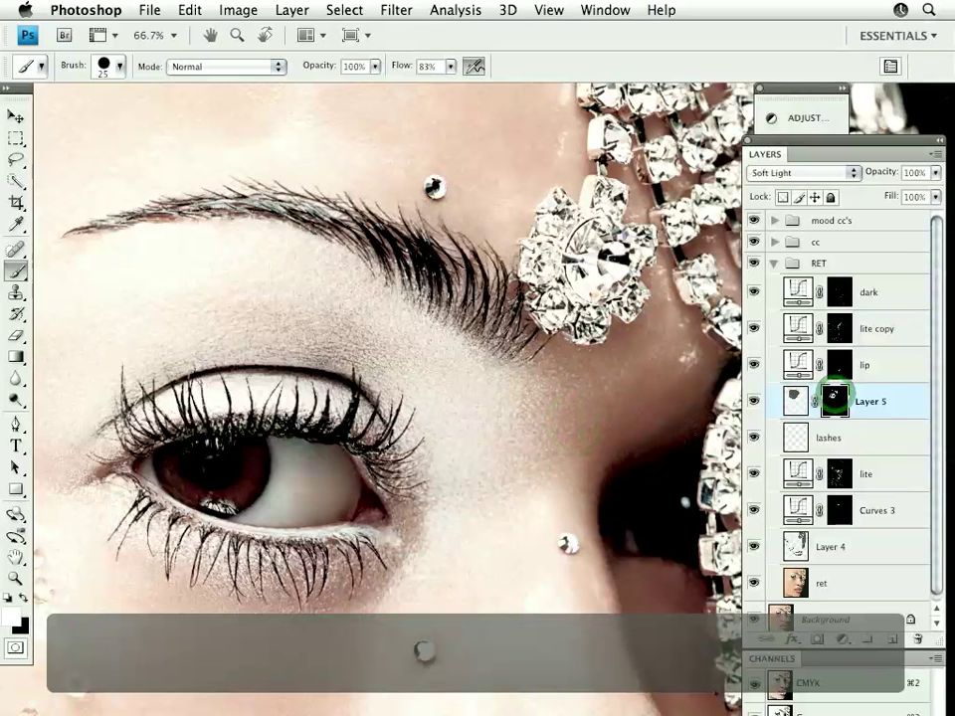
key("o")
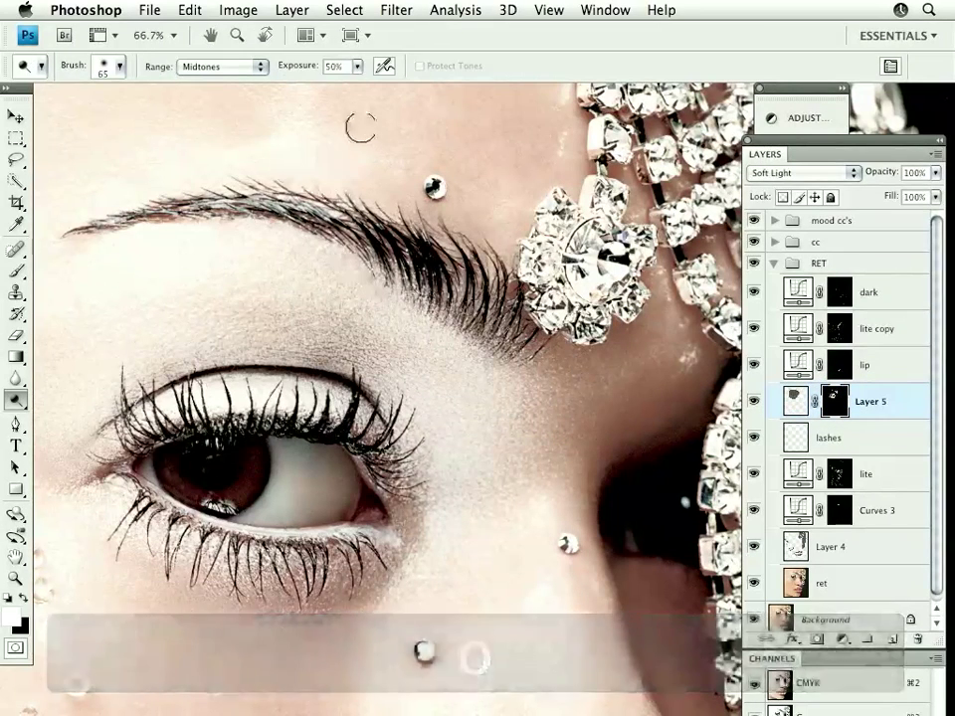
key("o")
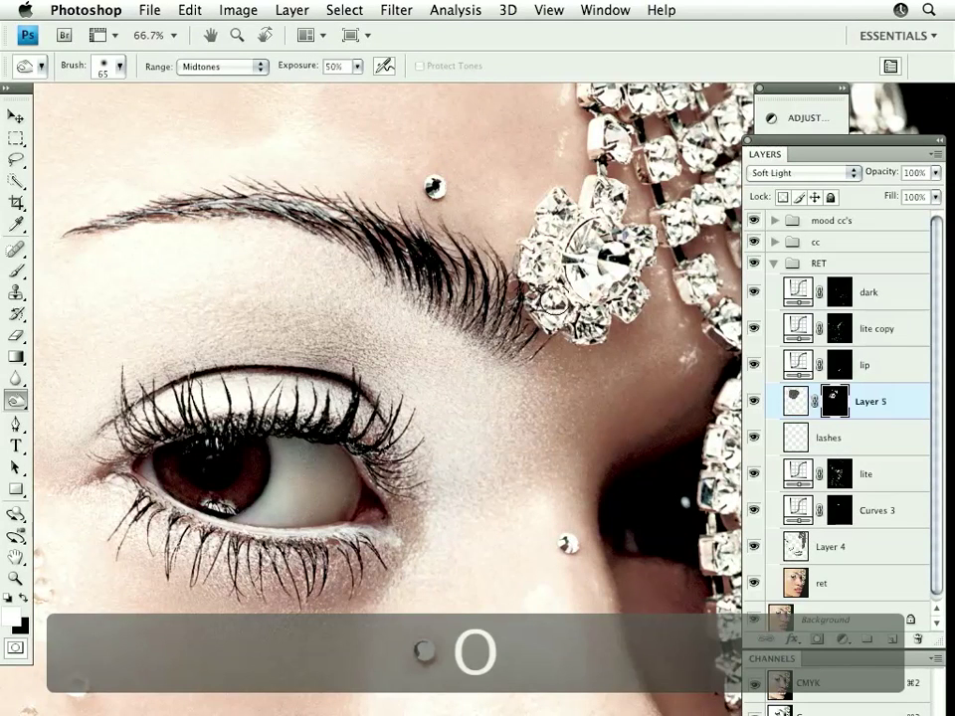
key("bracketleft")
key("bracketleft")
key("bracketleft")
key("bracketleft")
key("bracketleft")
key("bracketleft")
key("bracketleft")
key("bracketleft")
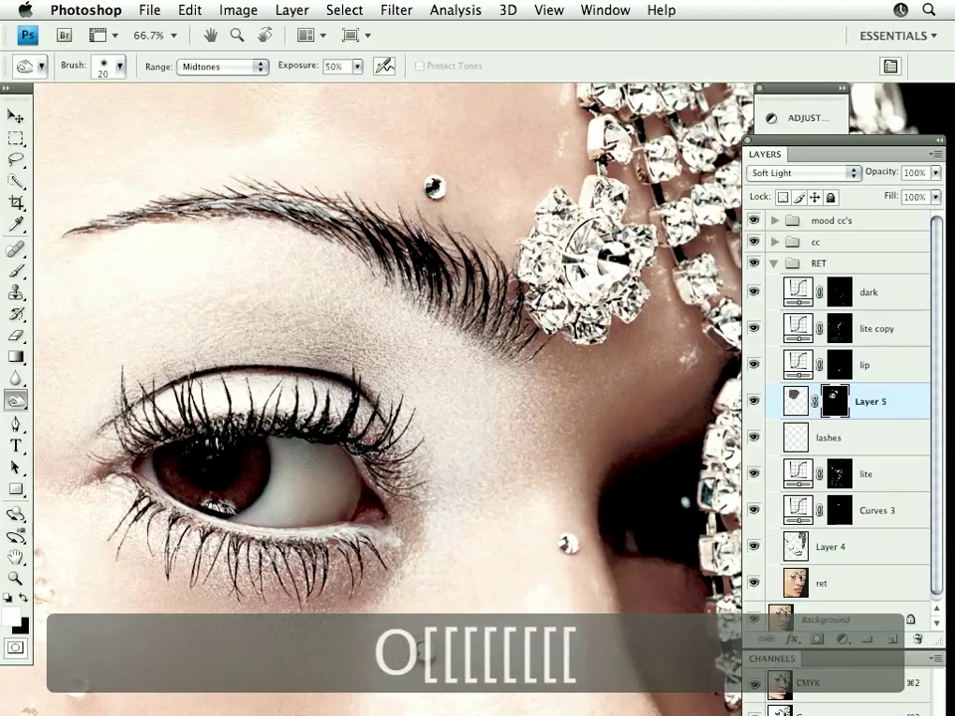
key("bracketleft")
key("bracketleft")
key("bracketleft")
key("bracketleft")
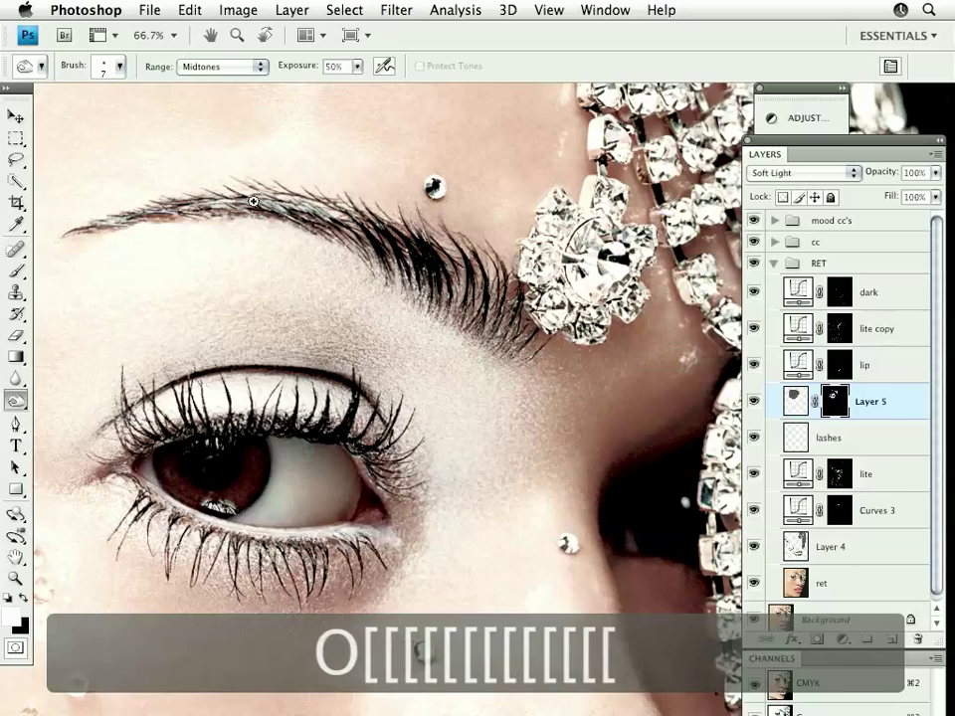
left_click_drag(382, 209, 419, 330)
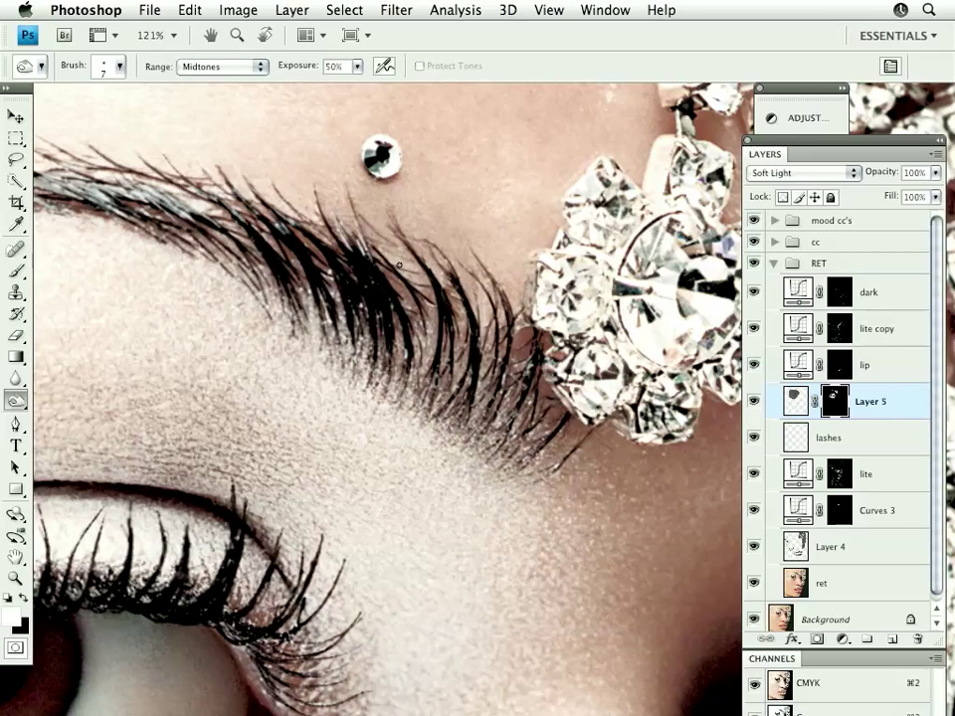
key("bracketleft")
key("bracketleft")
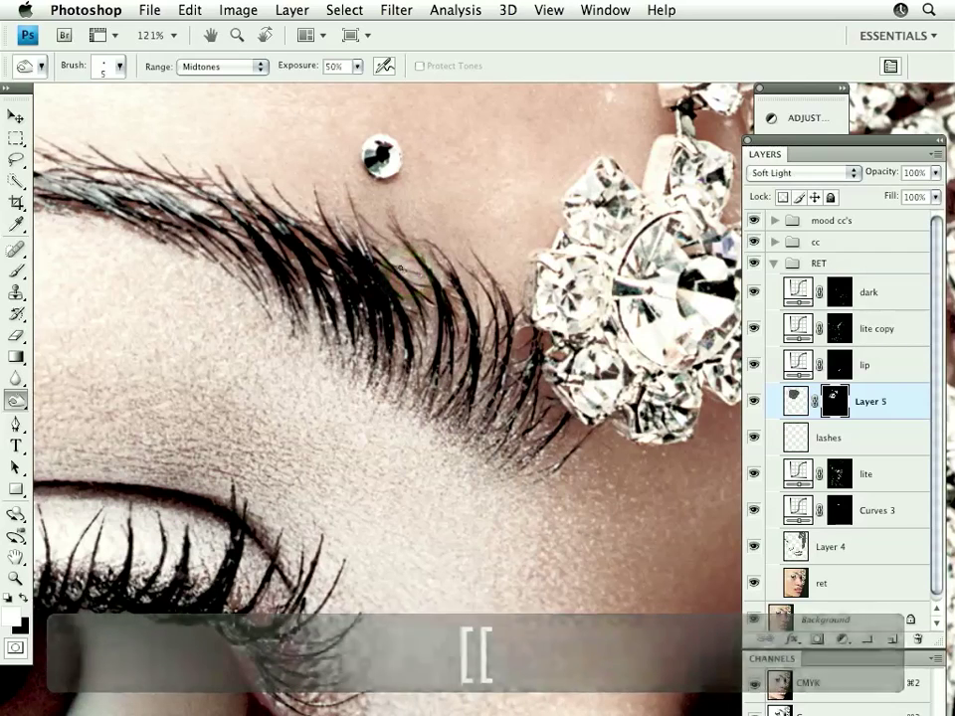
key("5")
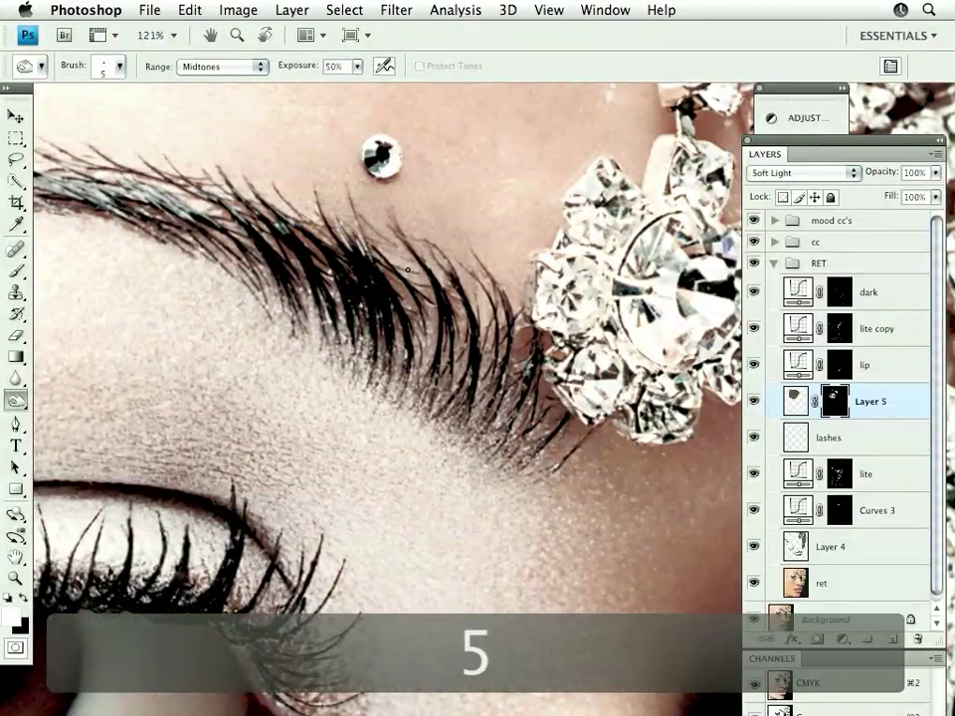
key("bracketleft")
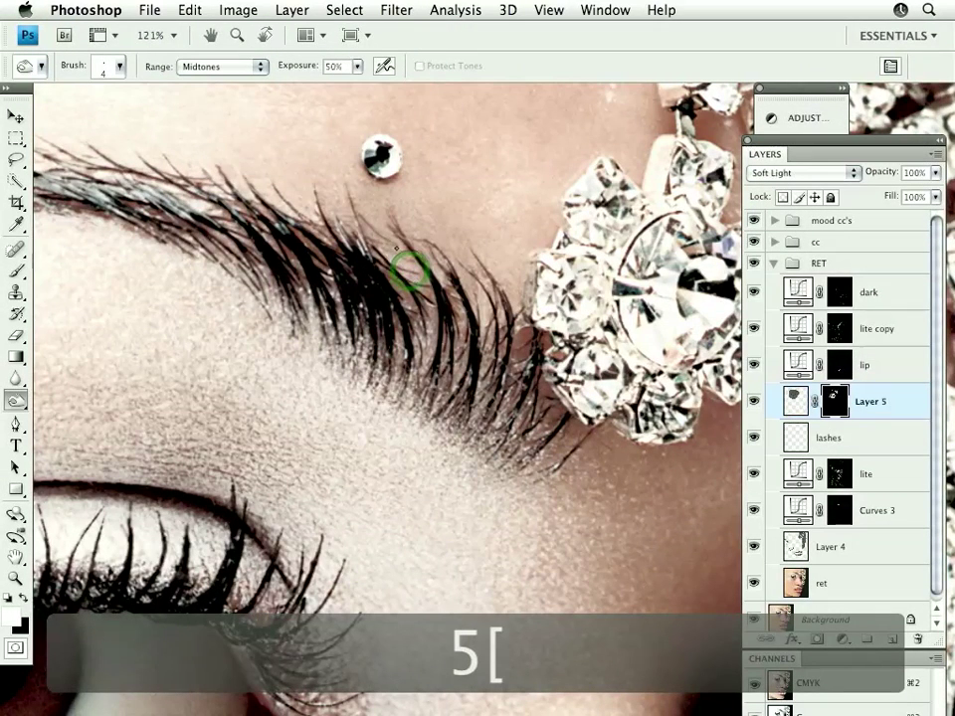
left_click_drag(396, 249, 406, 259)
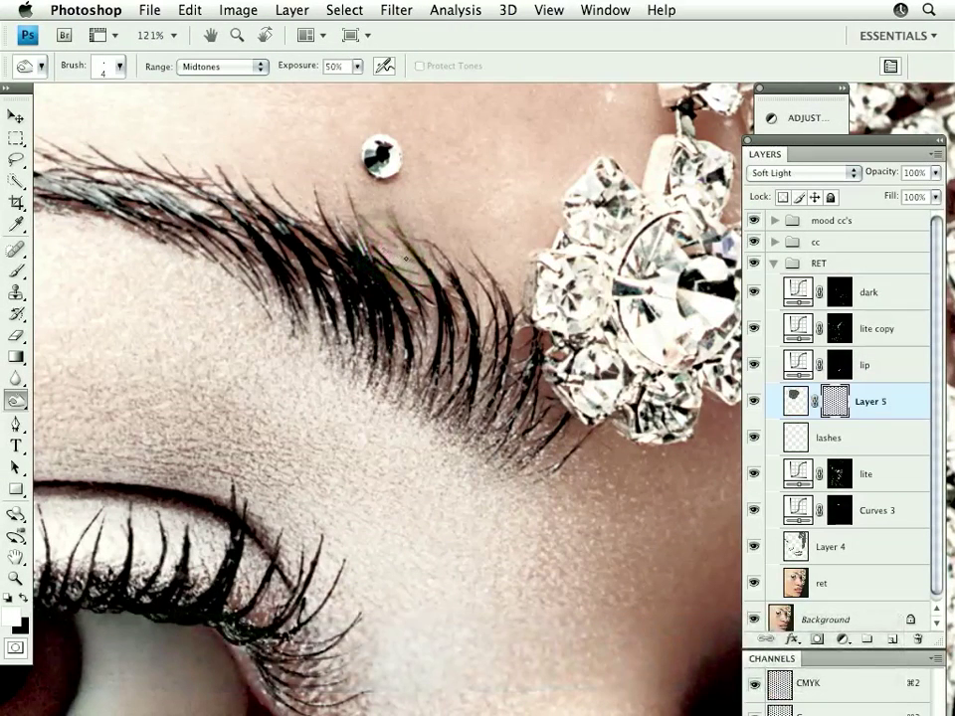
left_click(381, 242)
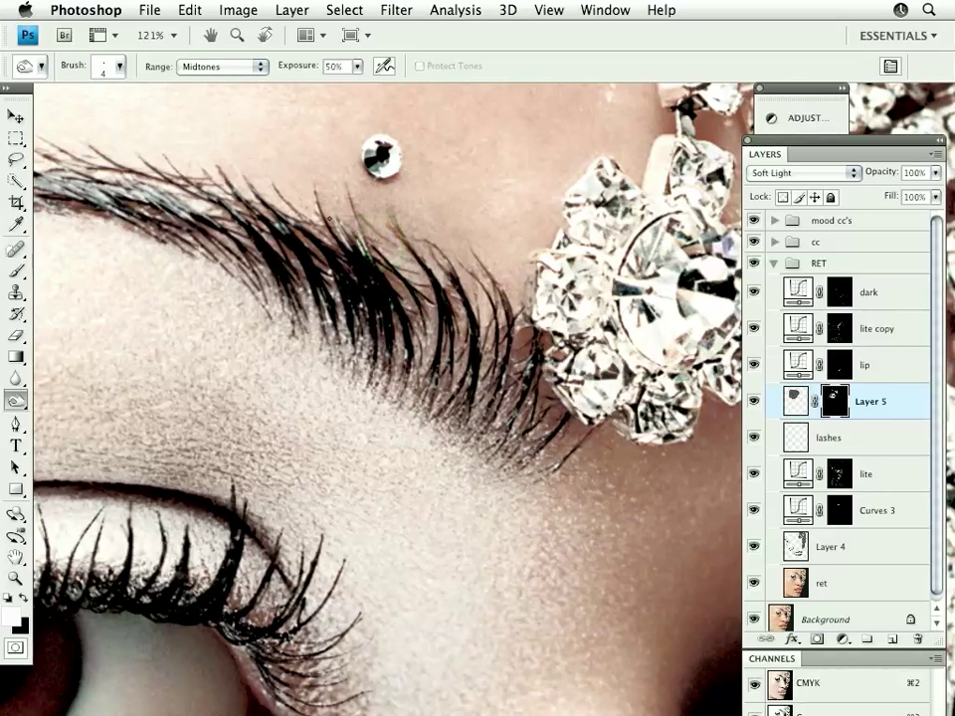
- Compare the high-pass layer hidden and shown, and burn the upper hairs of the inner eyebrow on the layer's image instead of its mask
left_click(797, 400)
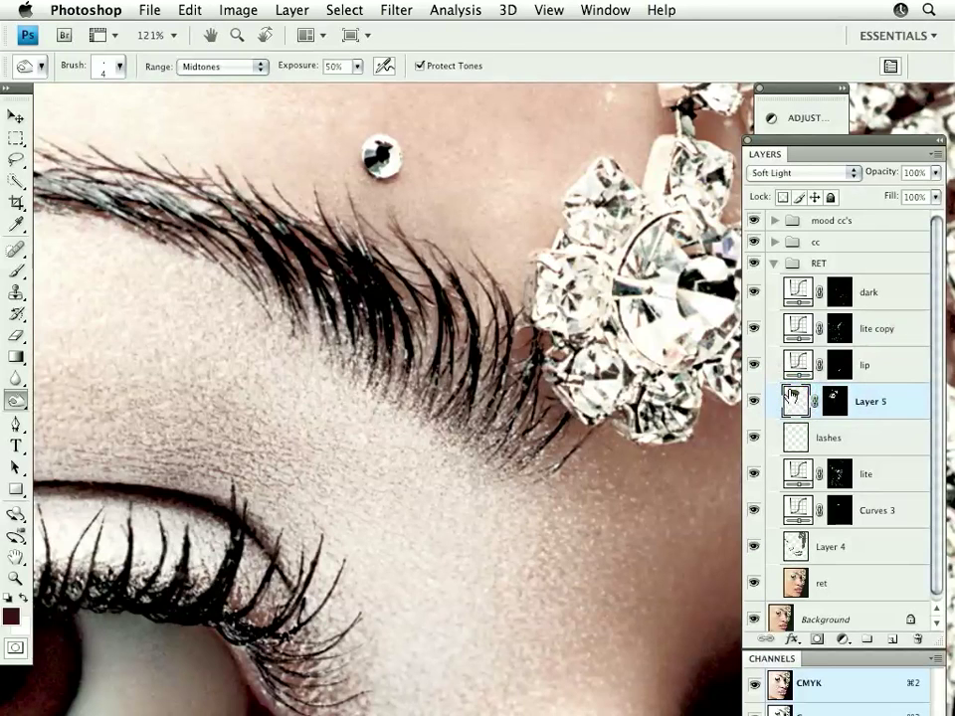
left_click(754, 403)
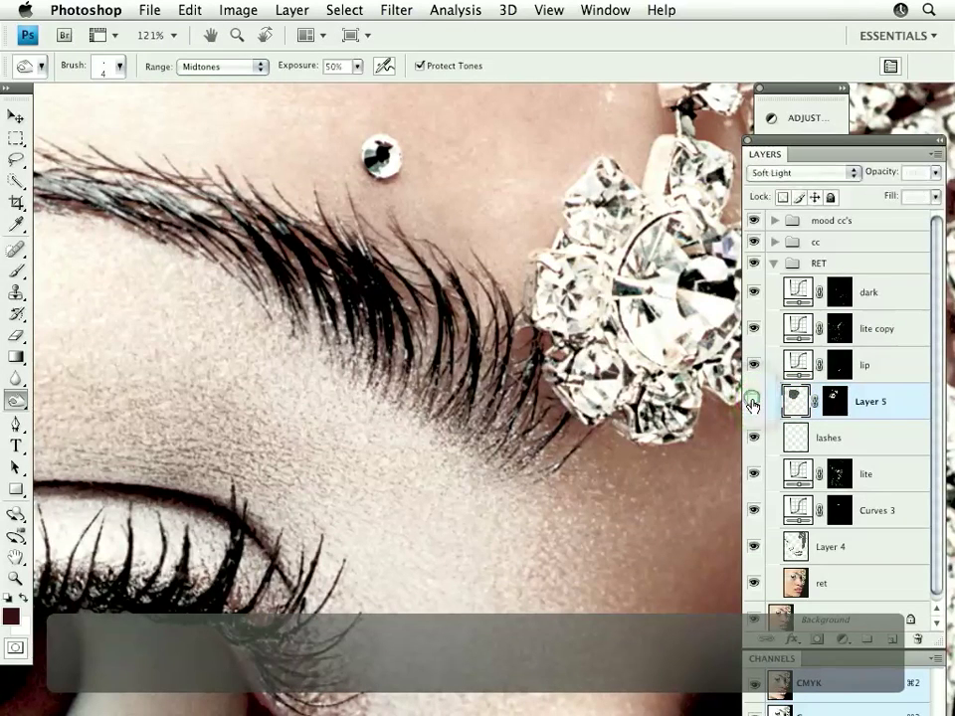
left_click(754, 402)
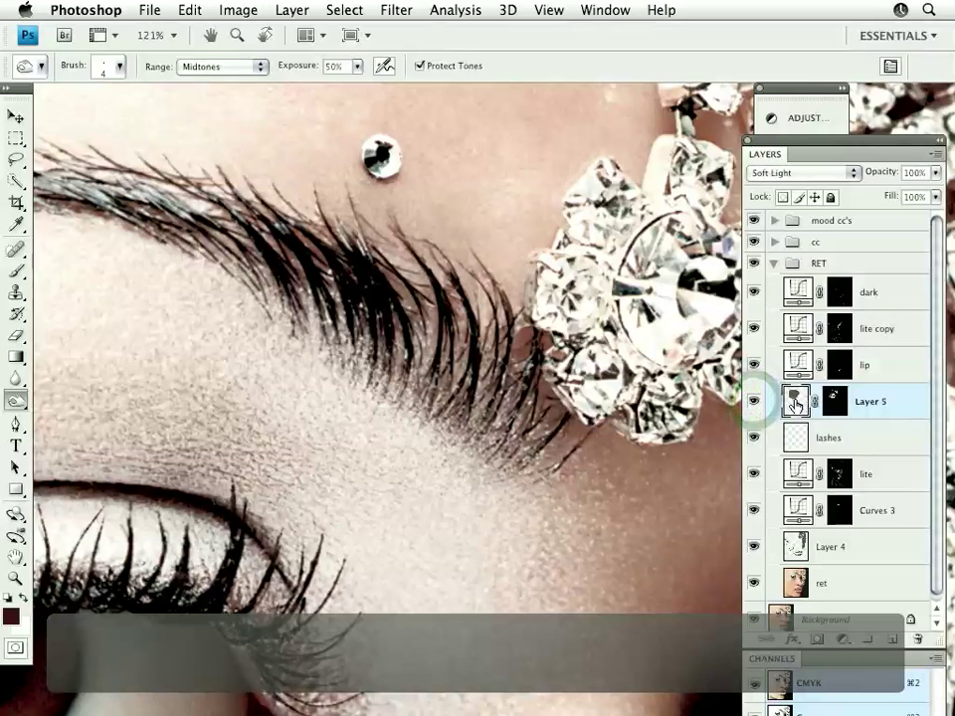
left_click(796, 400)
left_click(402, 270)
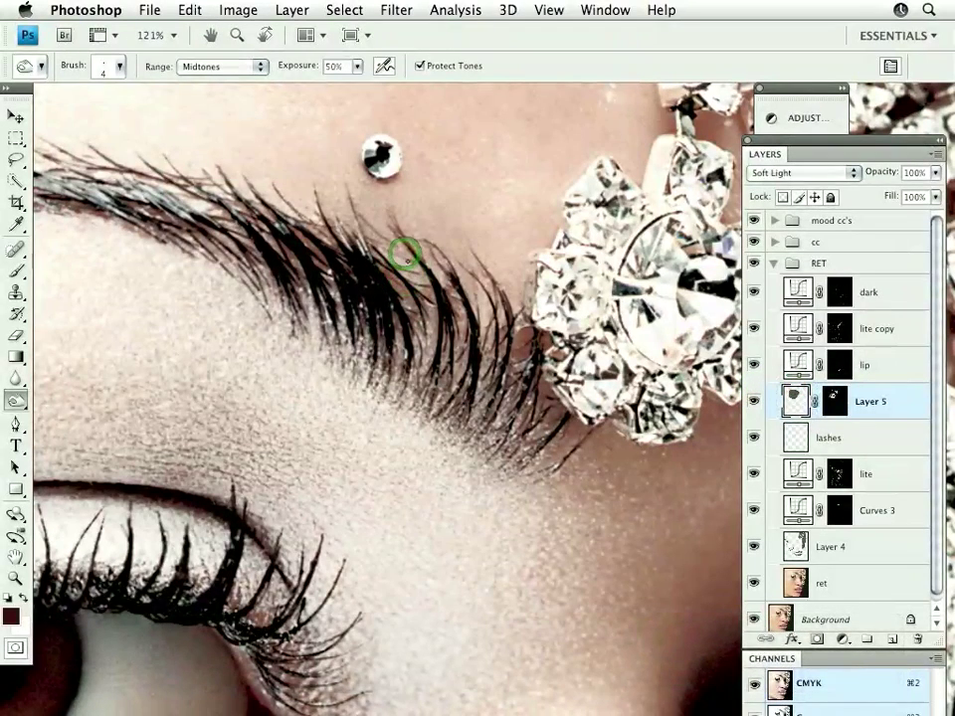
left_click(373, 243)
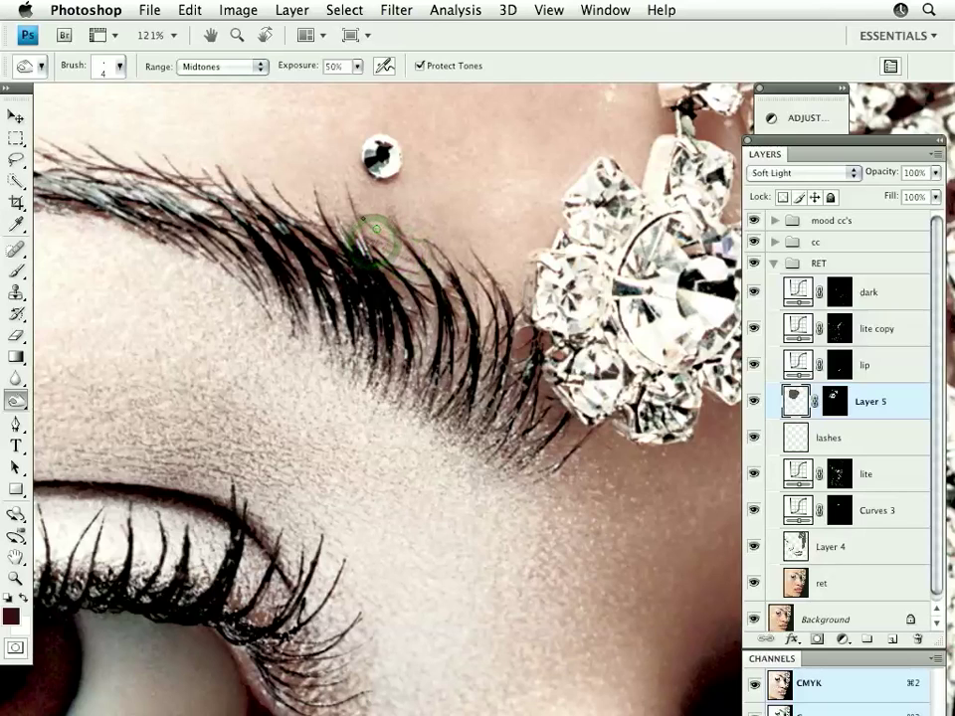
left_click(375, 226)
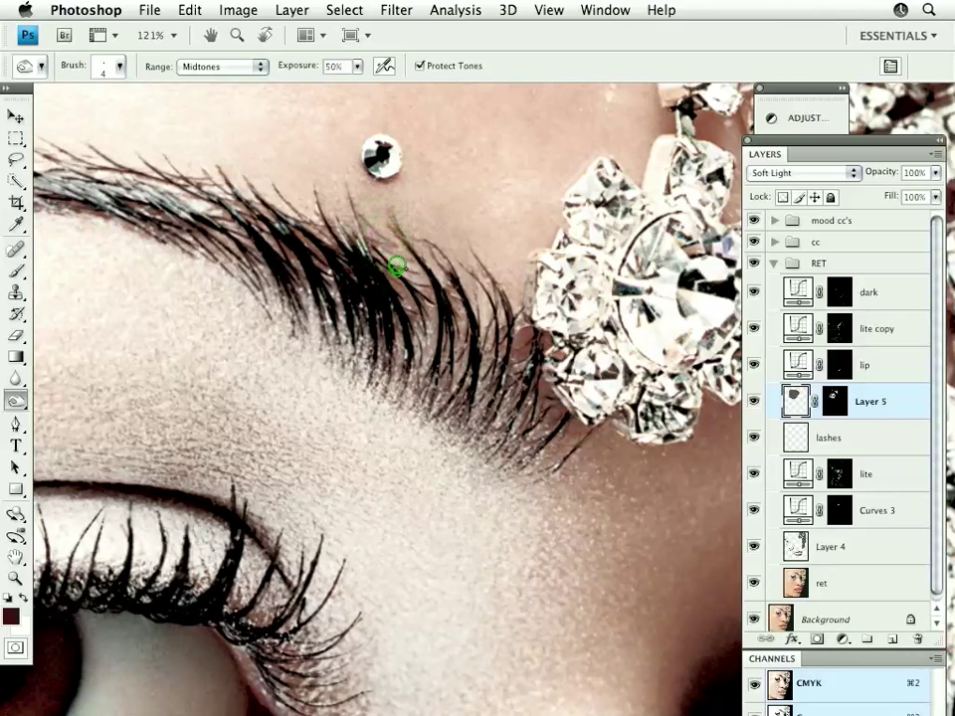
left_click(401, 269)
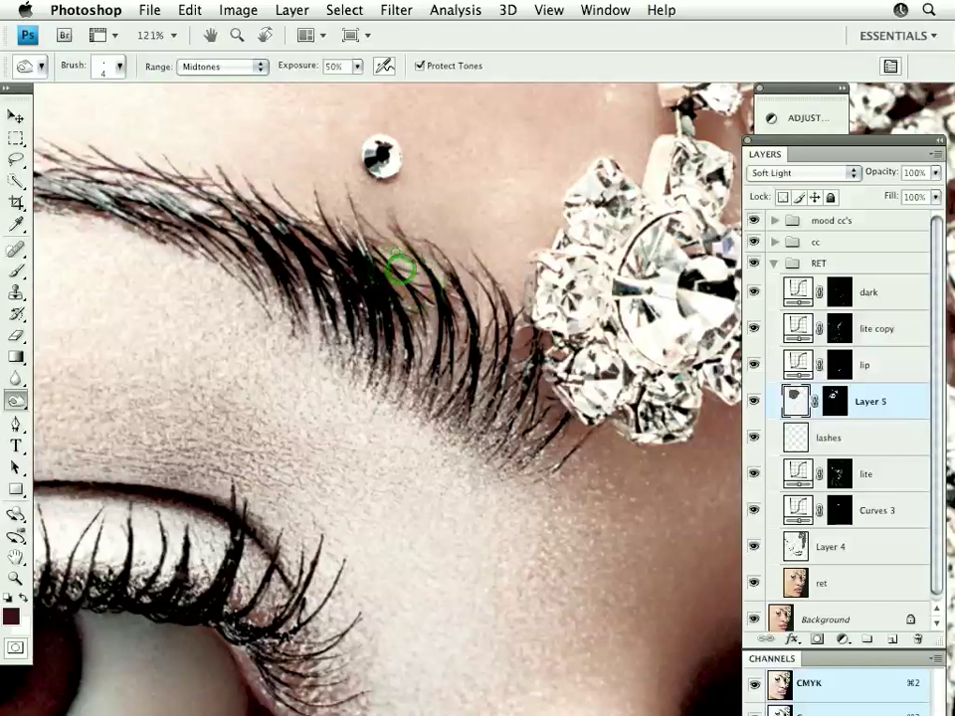
left_click(376, 238)
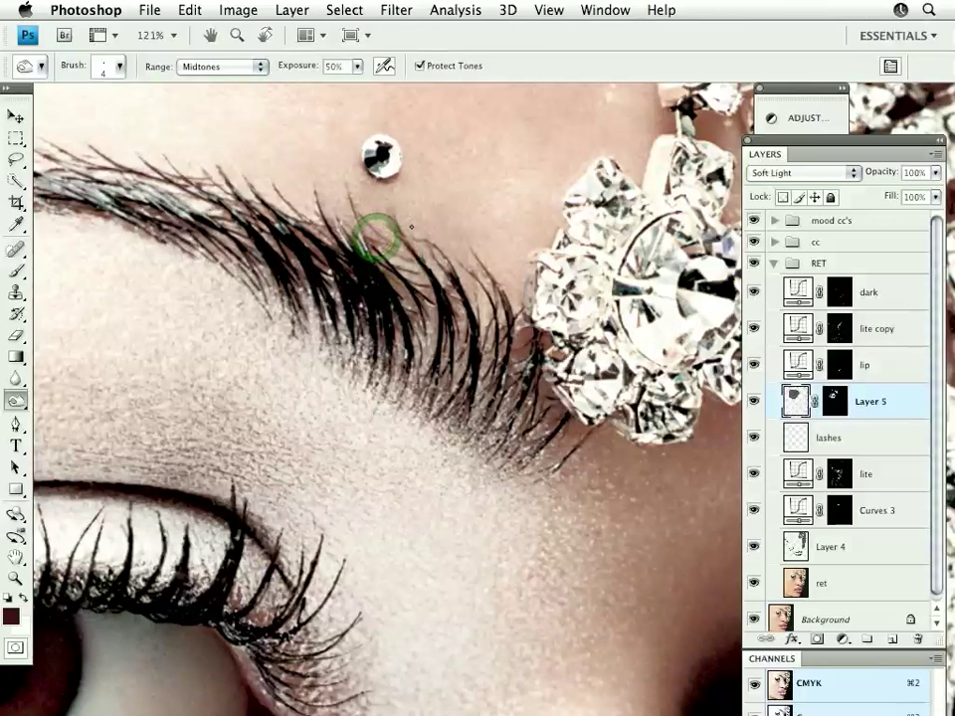
left_click(410, 229)
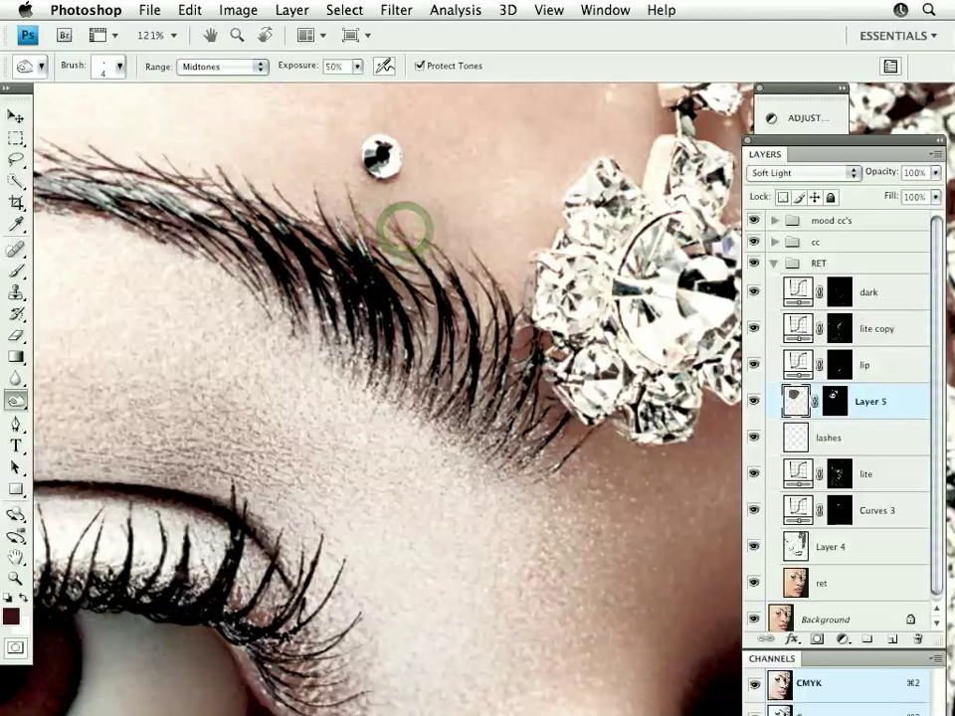
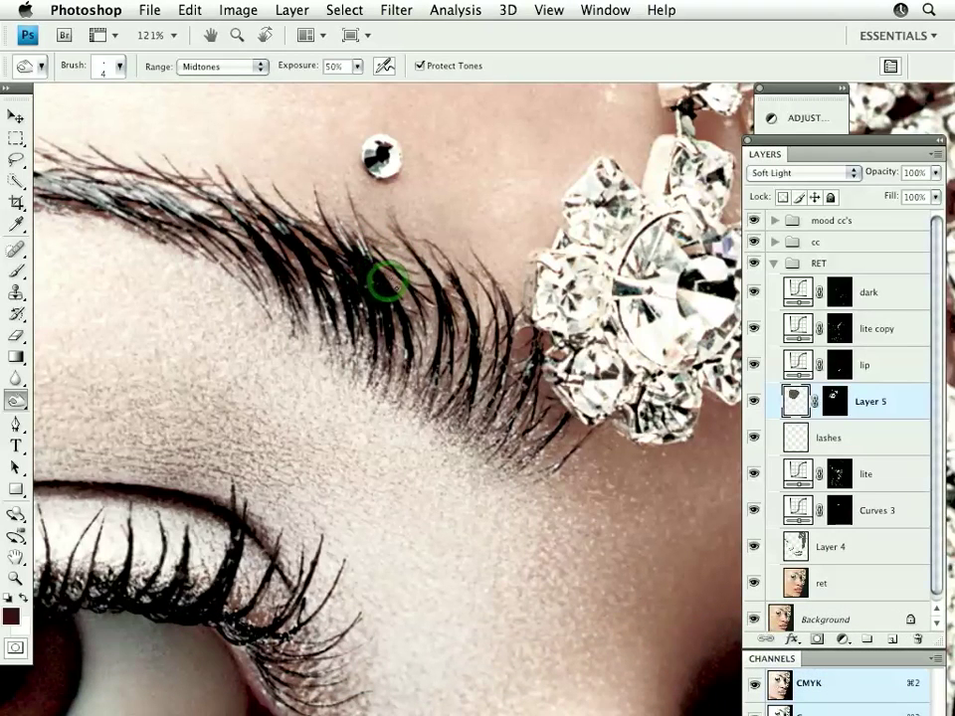
- Check the high-pass layer's effect and burn more of the brow hairs closer to the large crystal
left_click(753, 405)
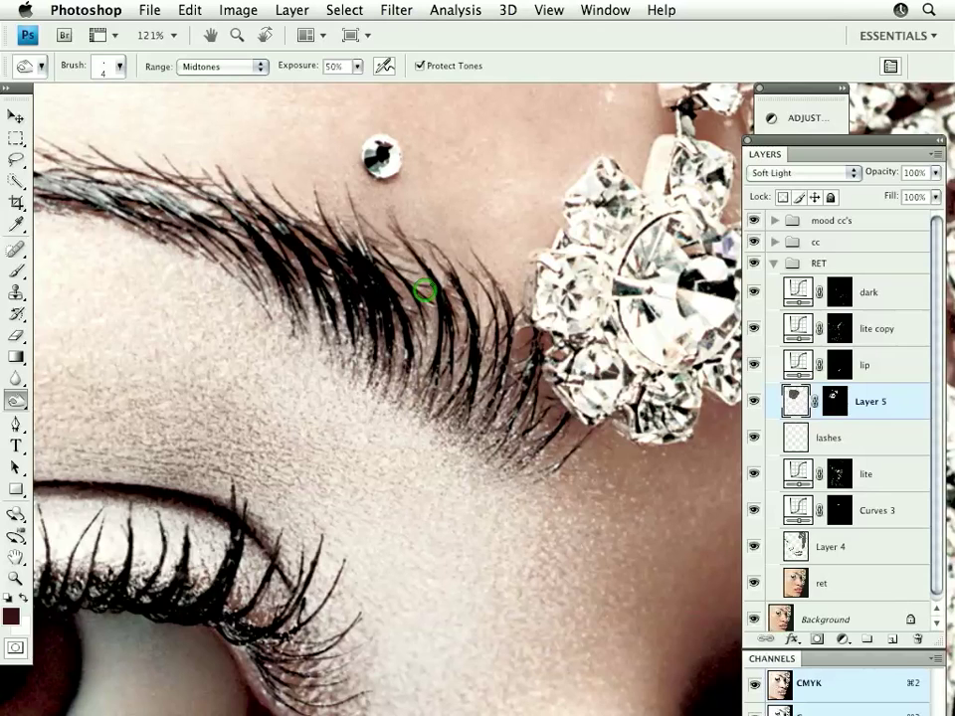
left_click(424, 290)
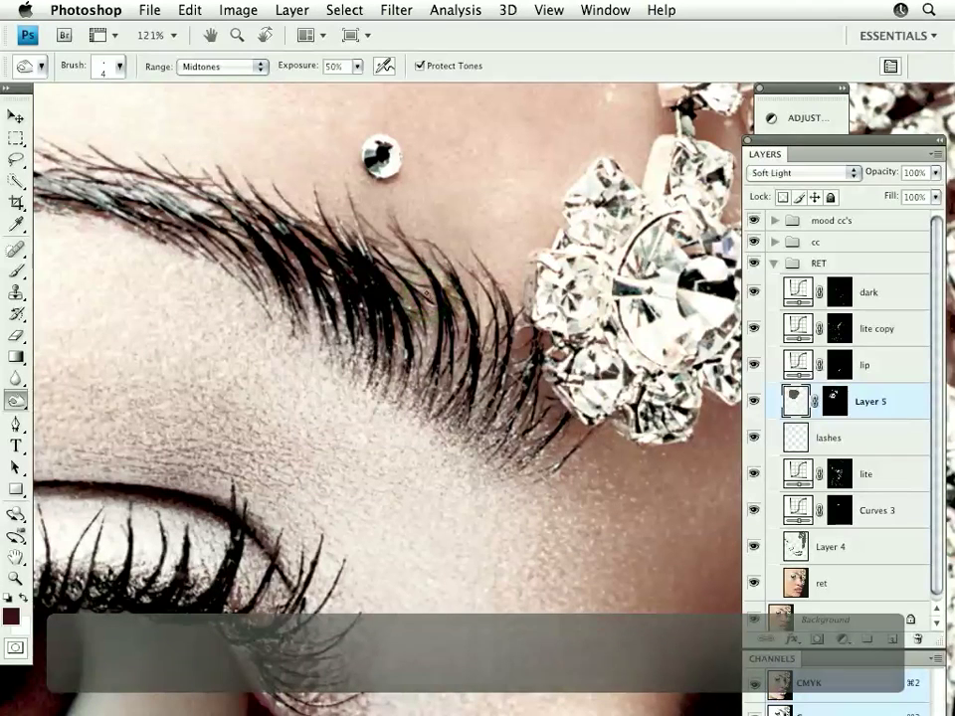
left_click(414, 286)
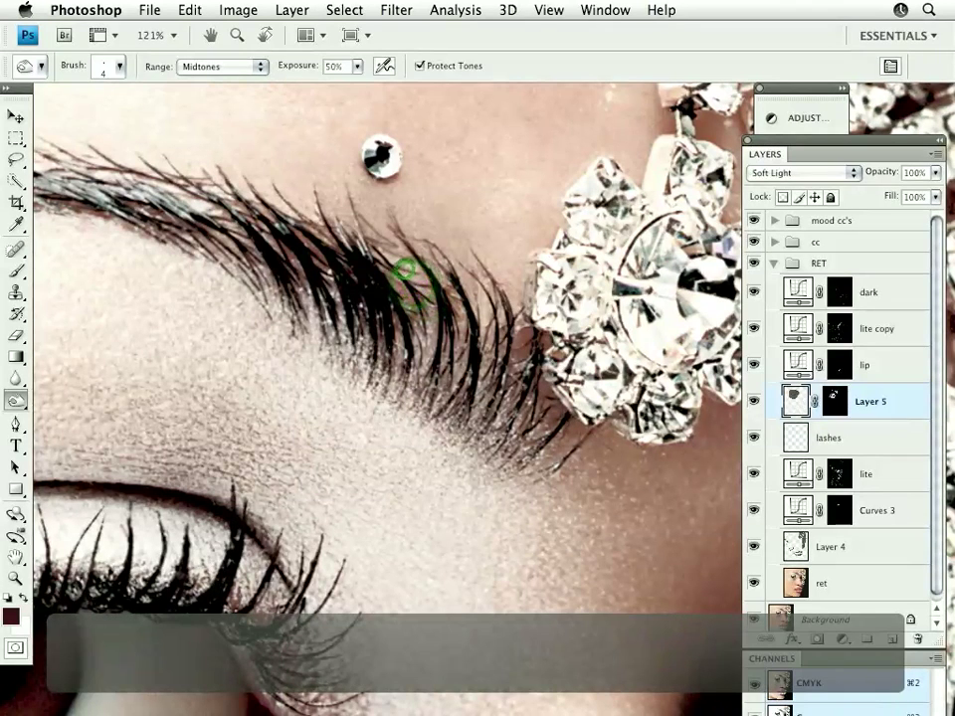
mouse_move(405, 273)
left_mouse_down()
mouse_move(422, 260)
mouse_move(447, 261)
mouse_move(471, 288)
left_mouse_up()
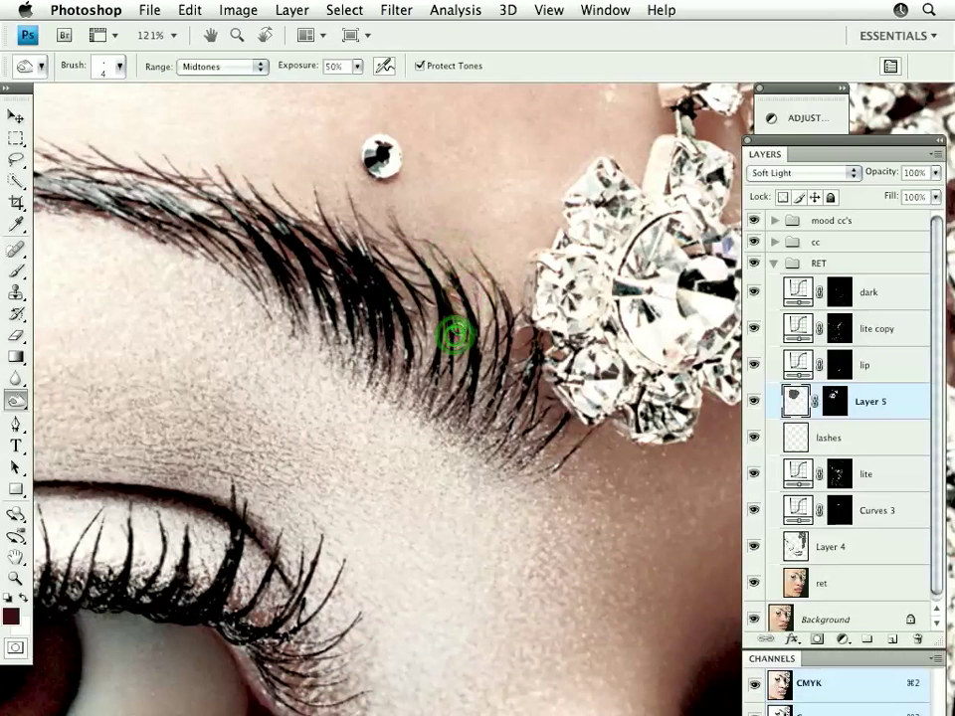
- Burn the inner-corner upper lashes on the high-pass layer's image with the brush enlarged to 6 px
left_click_drag(446, 325, 524, 194)
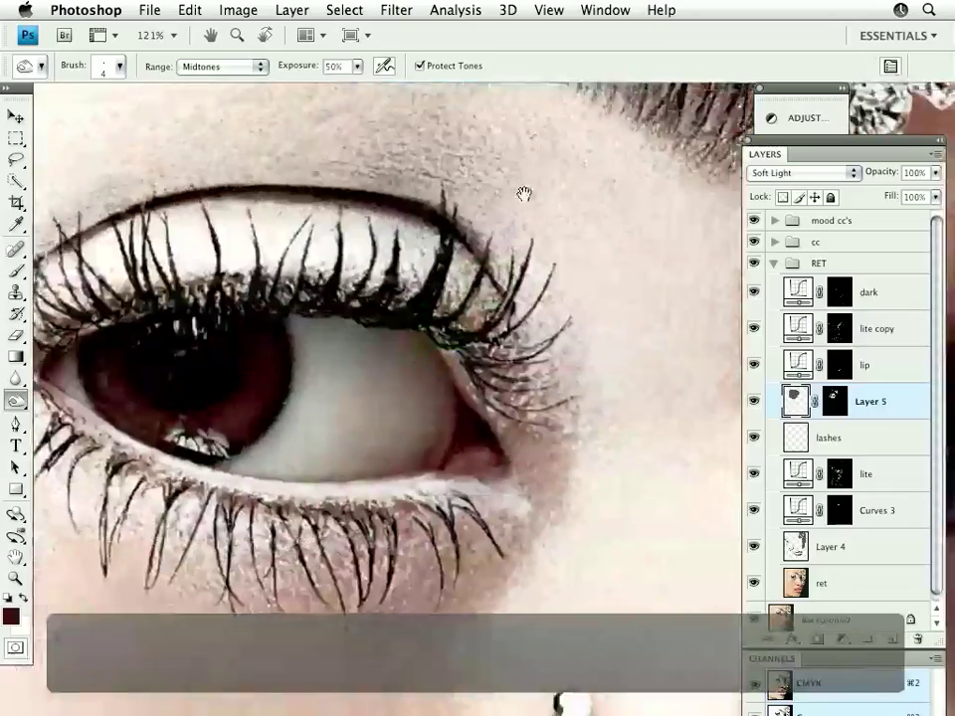
left_click_drag(316, 470, 478, 269)
left_click_drag(456, 330, 532, 281)
key("super+minus")
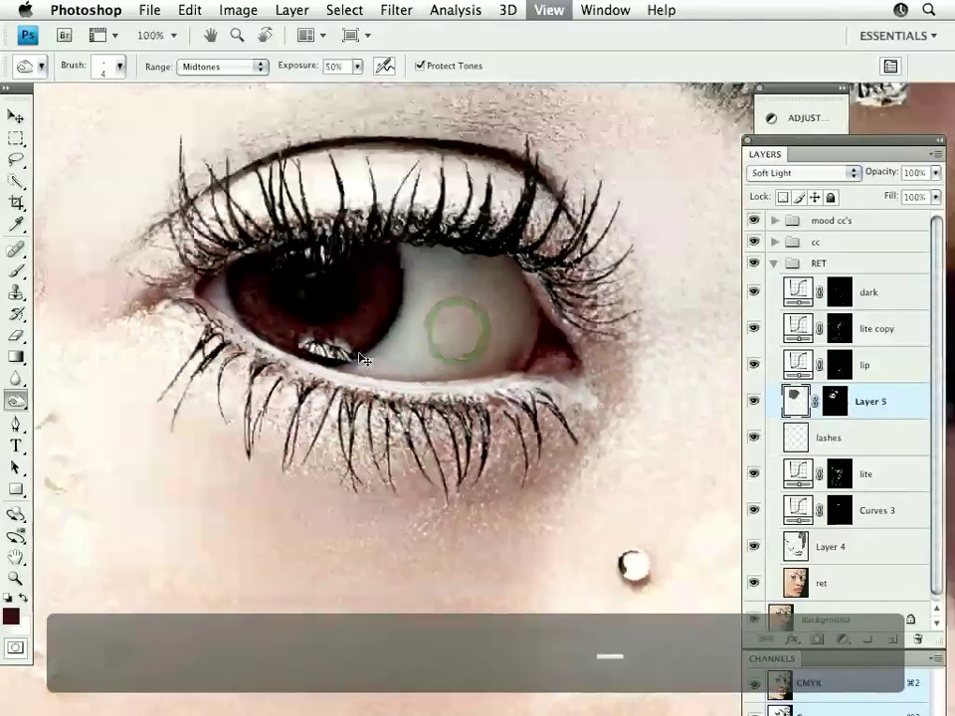
left_click_drag(543, 332, 491, 350)
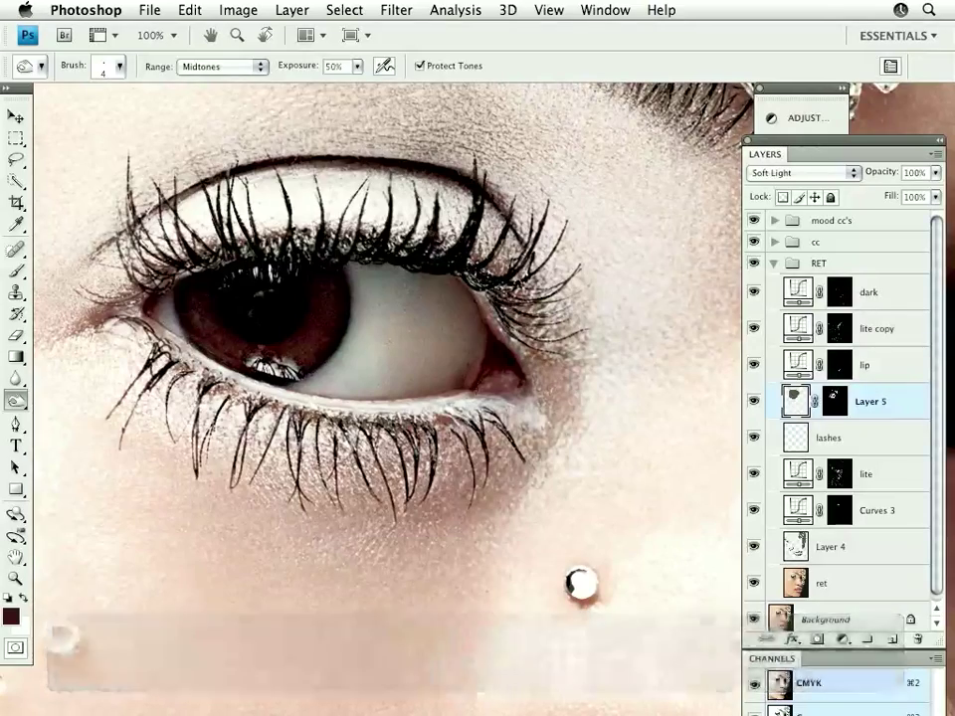
key("bracketright")
key("bracketright")
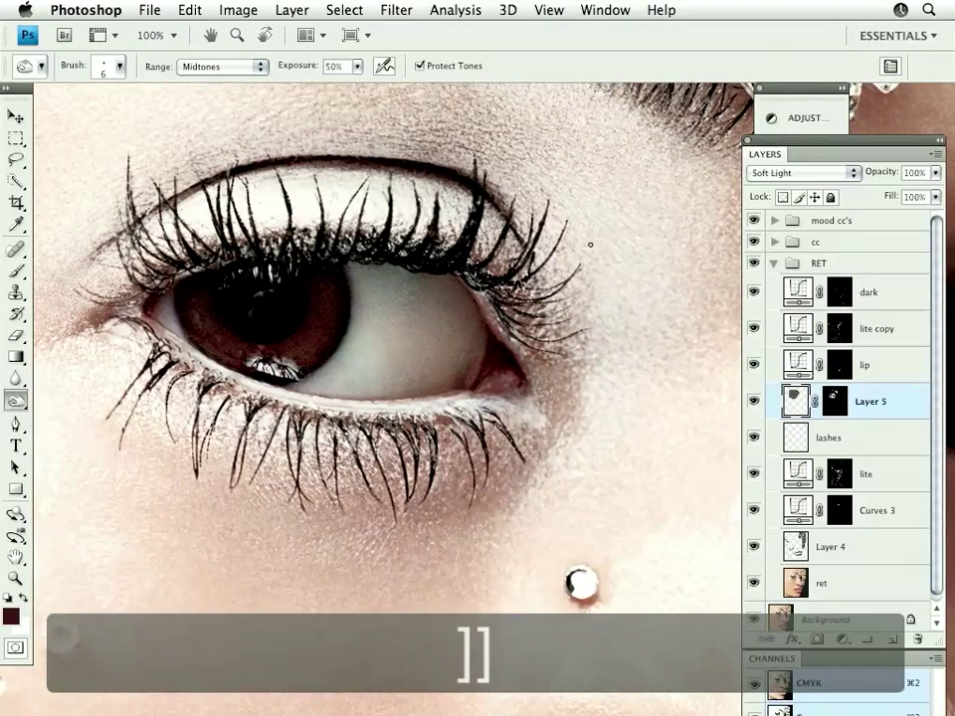
left_click_drag(590, 245, 560, 319)
key("super+minus")
left_click_drag(611, 222, 479, 229)
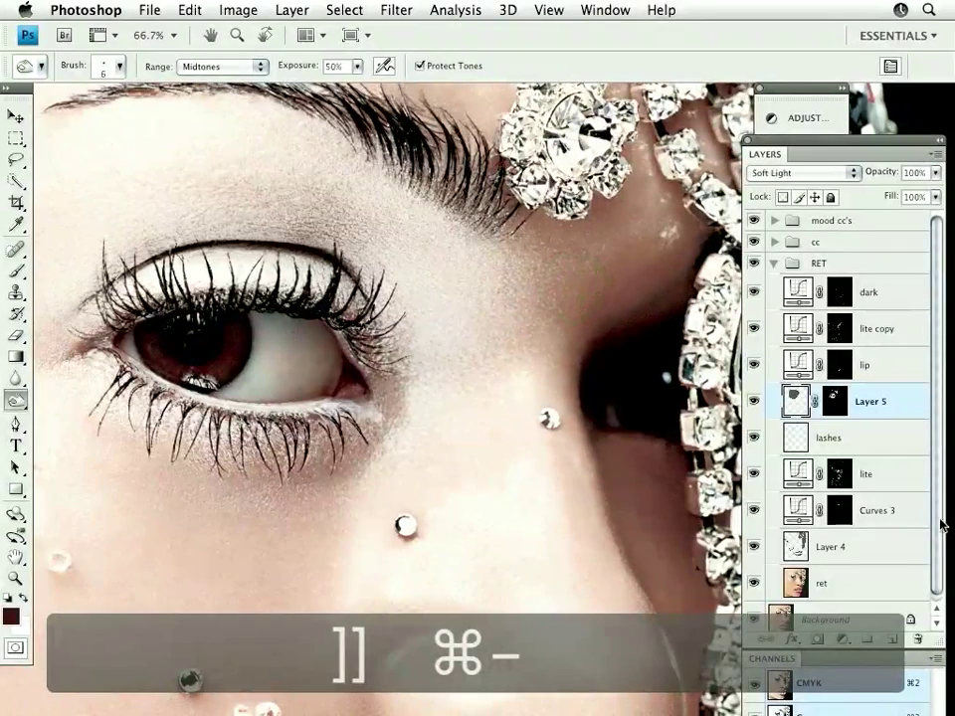
- Compare the eye with only the original Background visible and with all layers, and toggle the high-pass layer's visibility using the Move tool
left_click(754, 617, "alt")
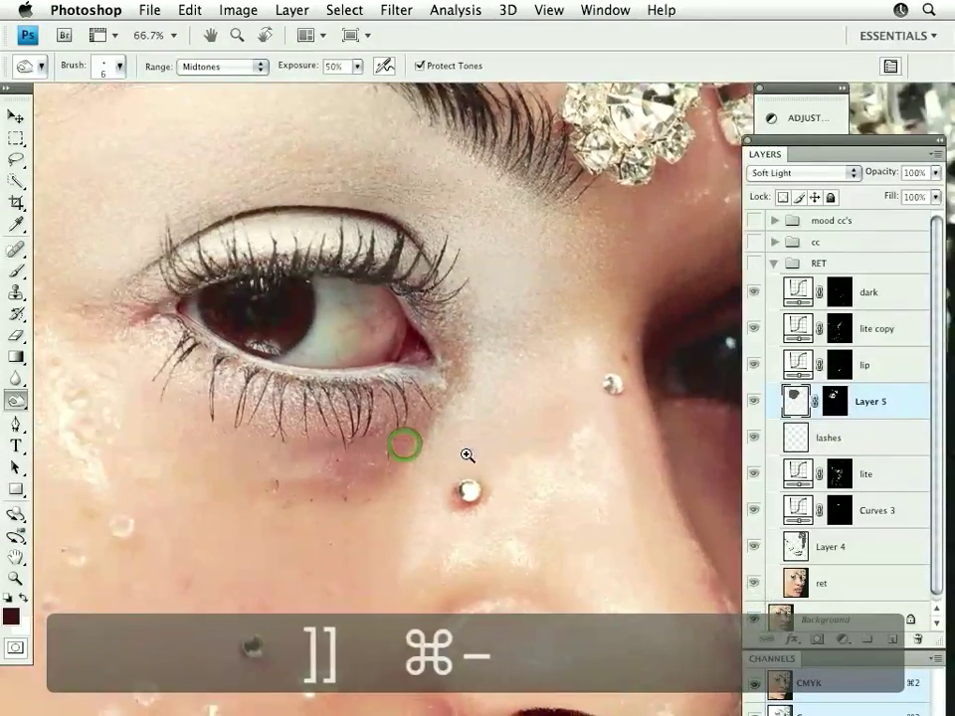
left_click(465, 453, "super")
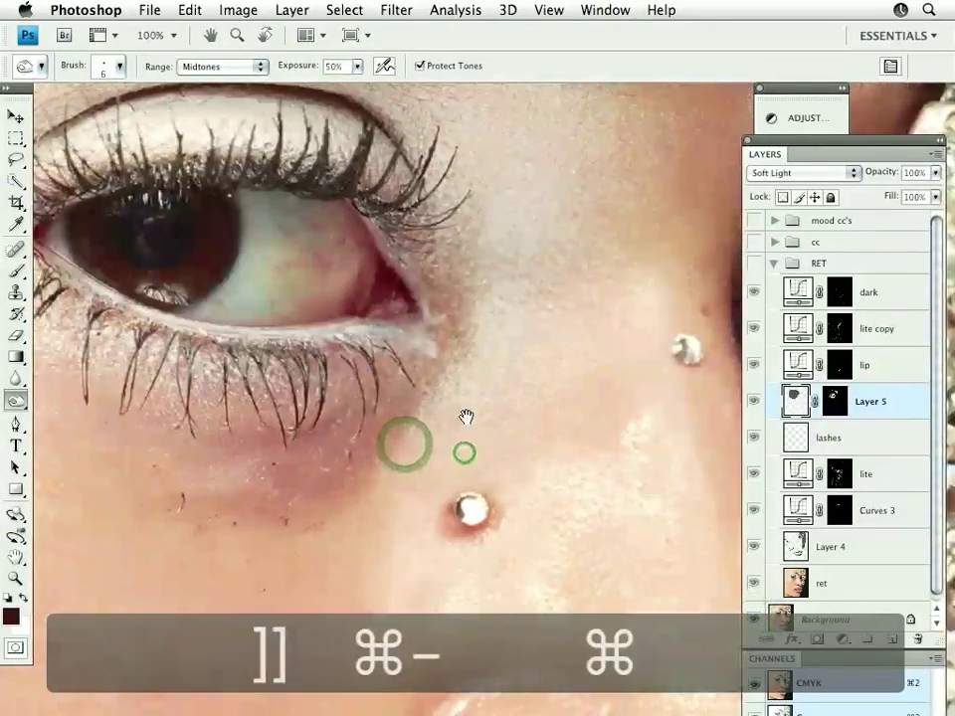
left_click_drag(462, 406, 600, 471)
left_click(754, 618, "alt")
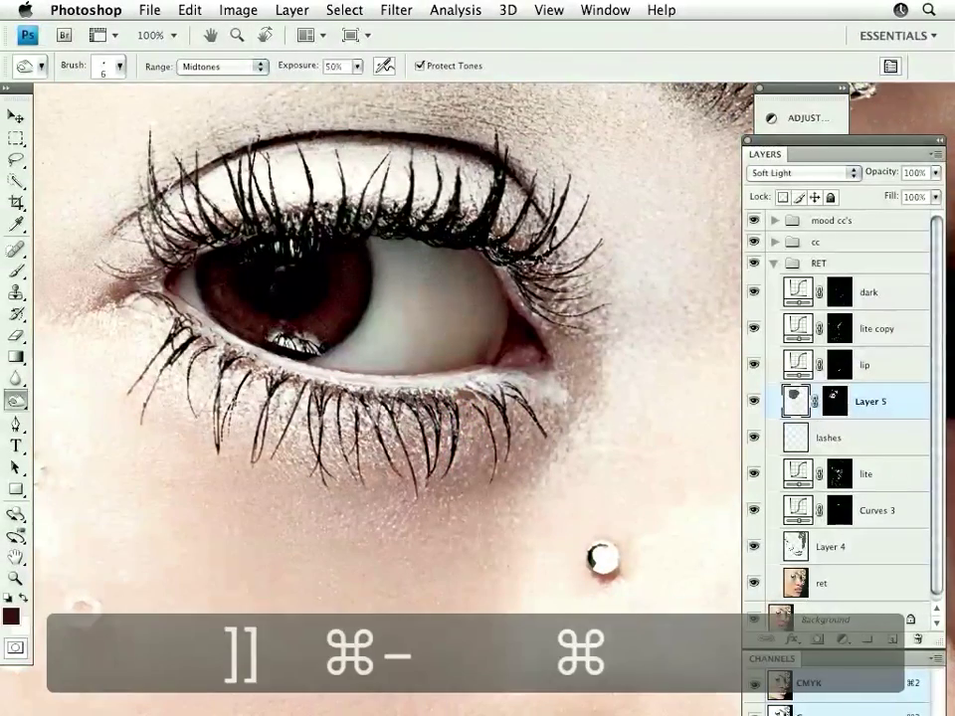
key("v")
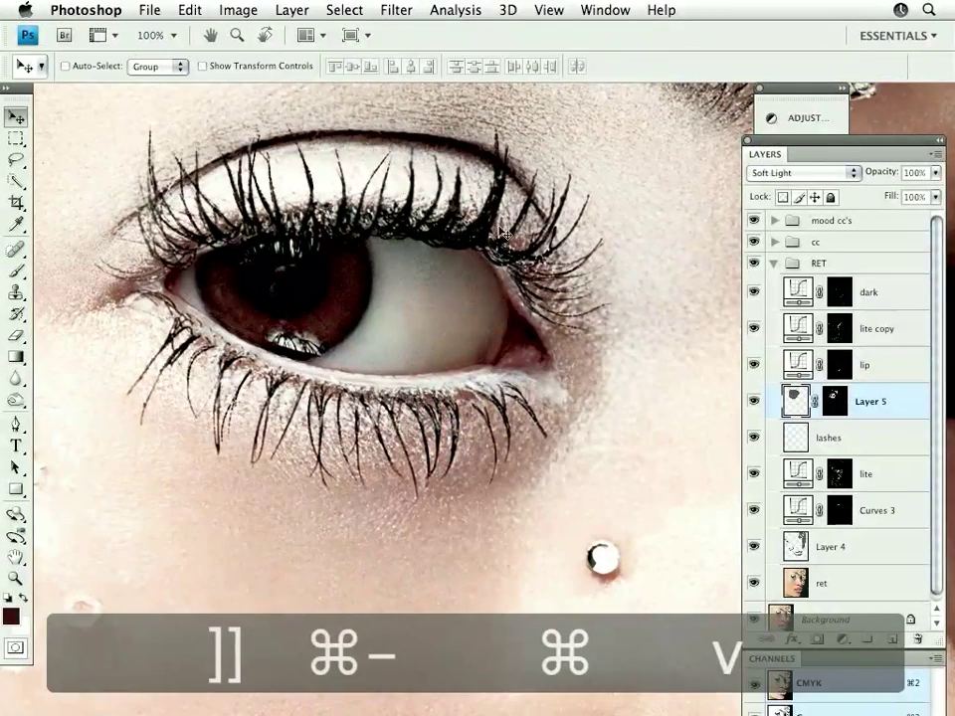
left_click(754, 403)
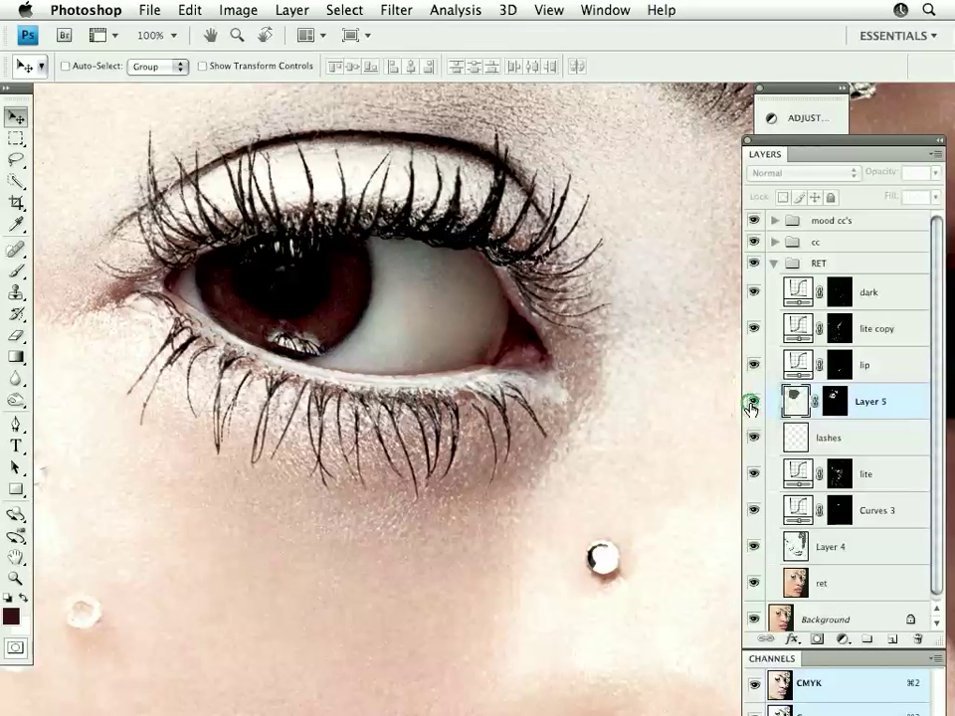
- Compare the eye with the high-pass Layer 5 hidden and shown to judge the lash definition
left_click(753, 404)
left_click(753, 404)
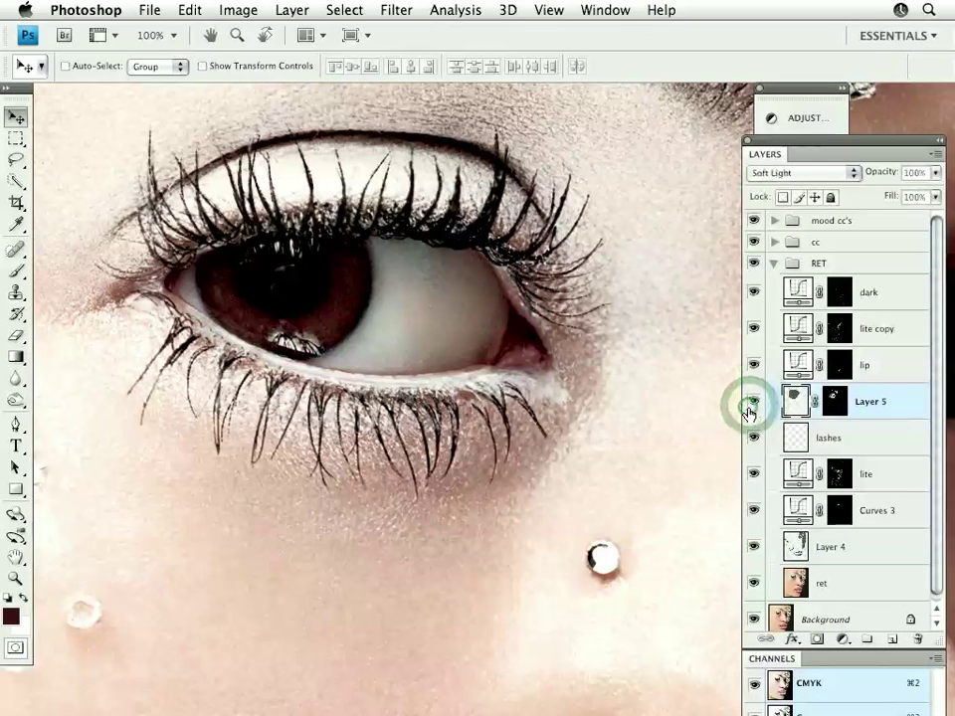
left_click(753, 403)
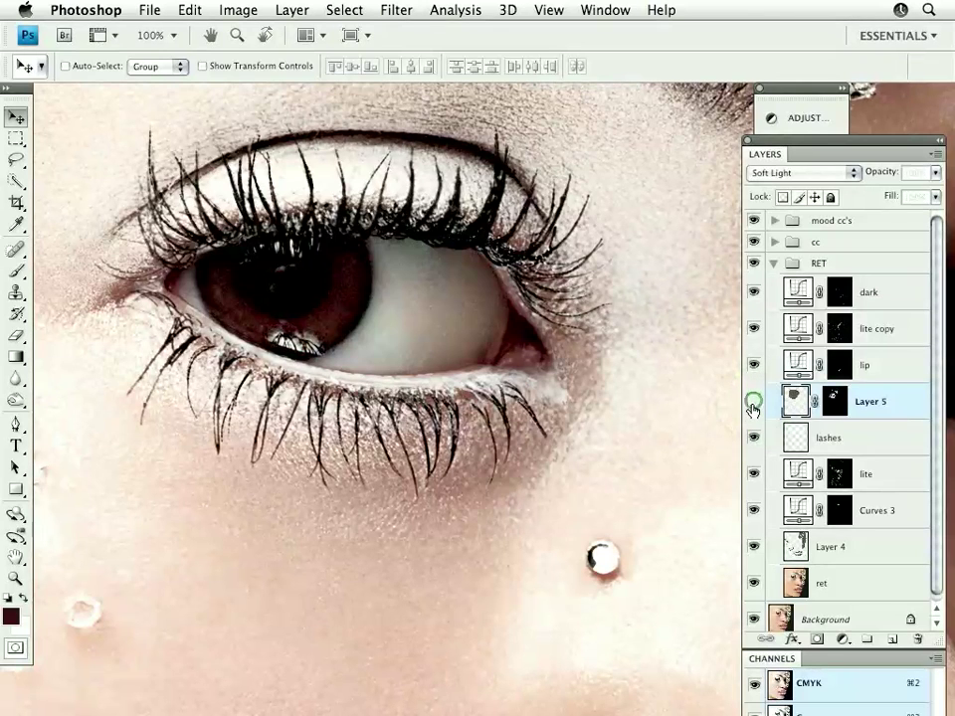
left_click(753, 403)
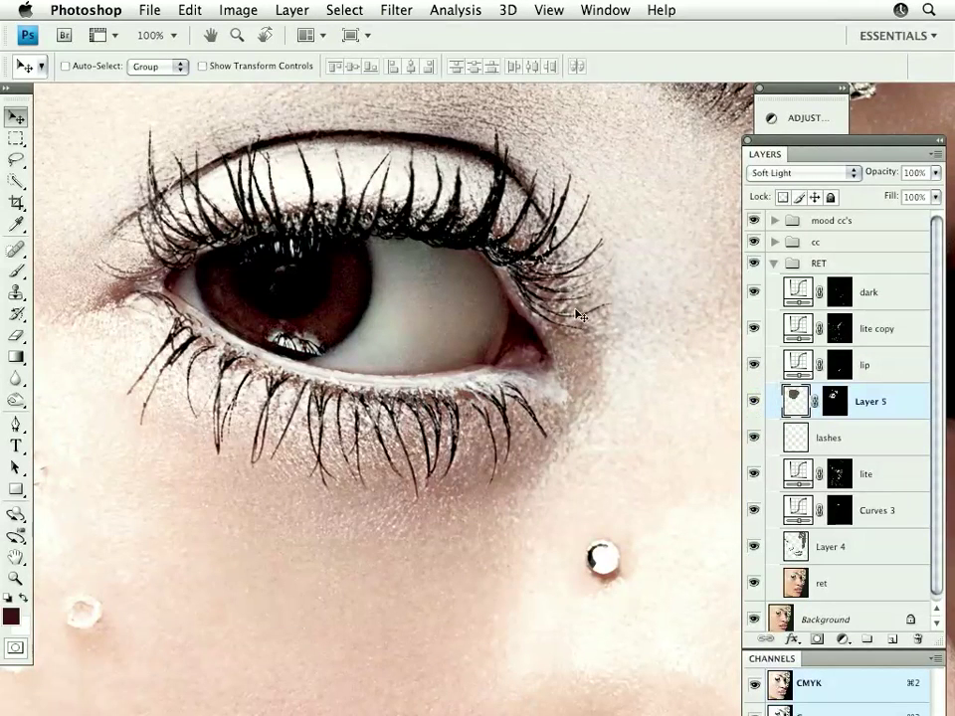
left_click(753, 404)
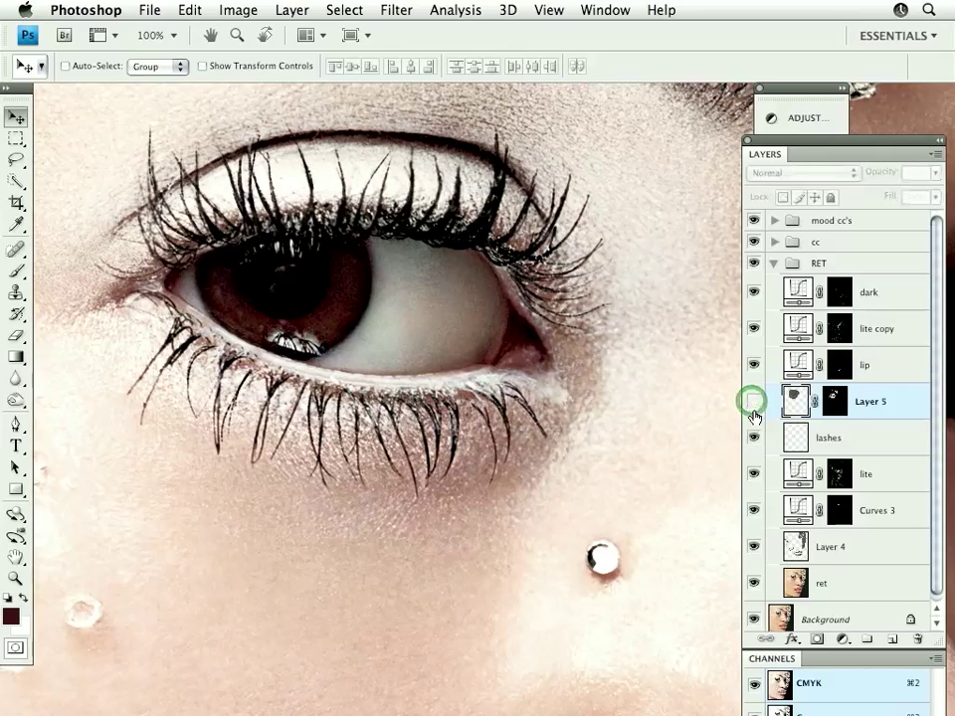
left_click(753, 403)
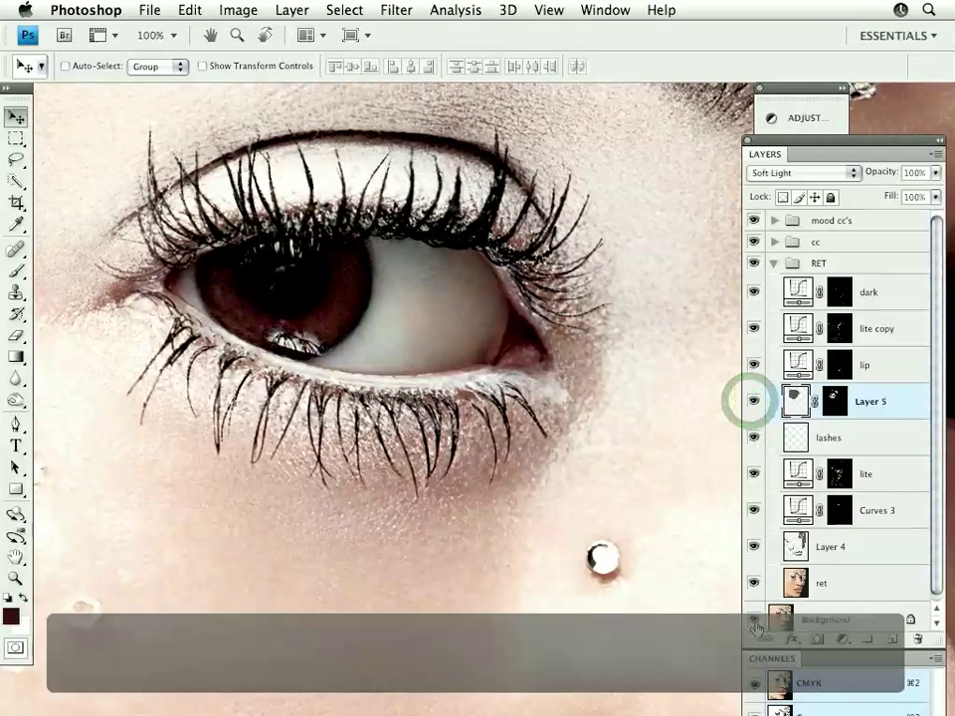
- Compare the eye in the original Background alone with the retouched version showing all layers
left_click(754, 621, "alt")
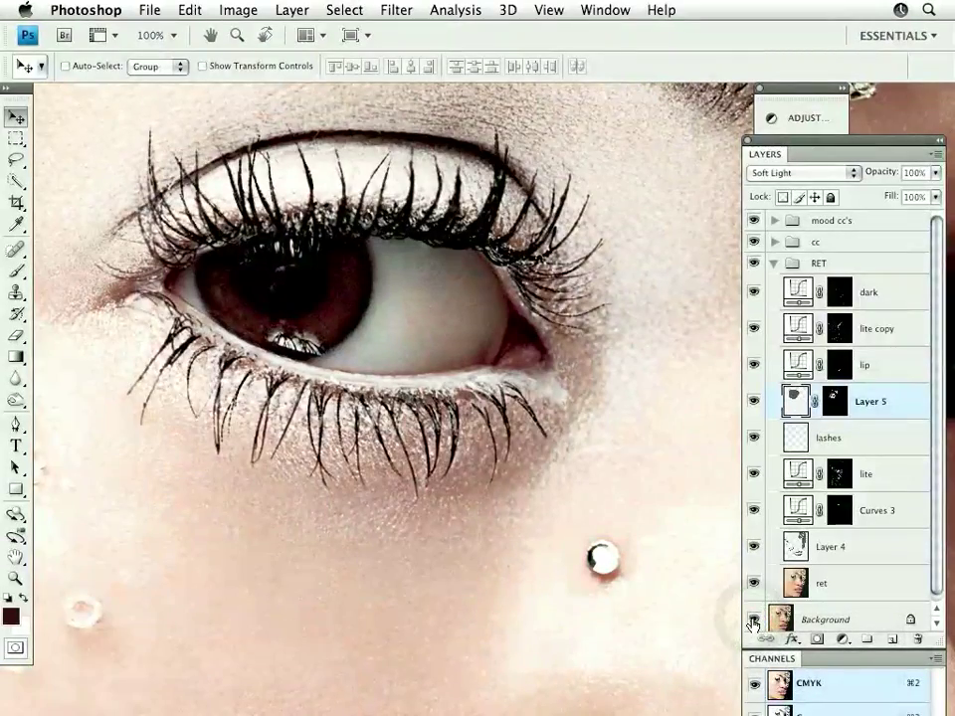
left_click(754, 621)
left_click(754, 623, "alt")
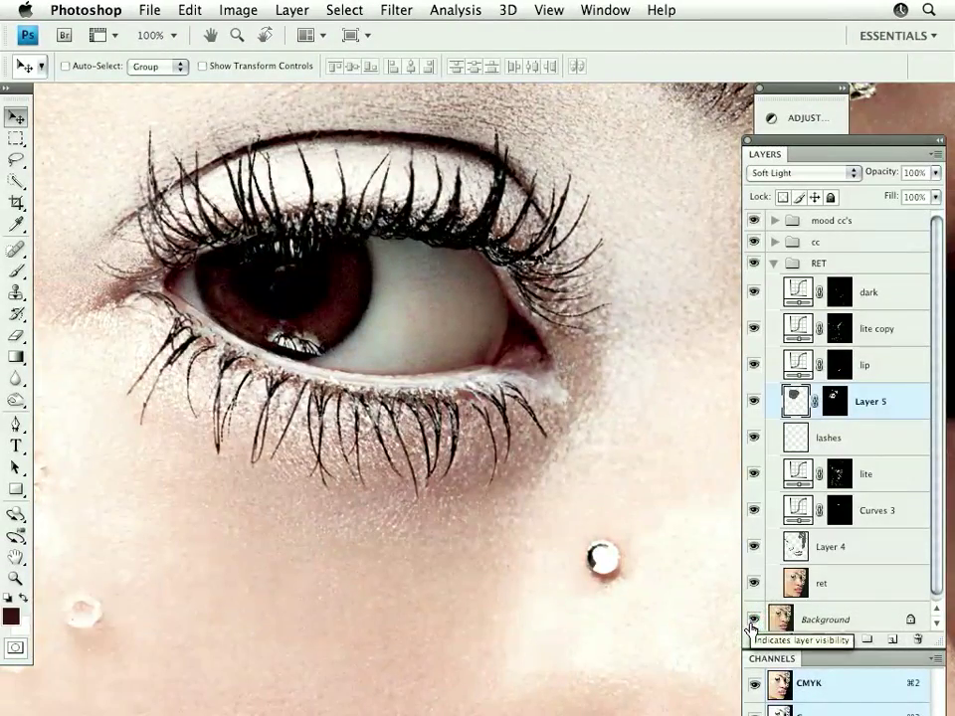
left_click(754, 622, "alt")
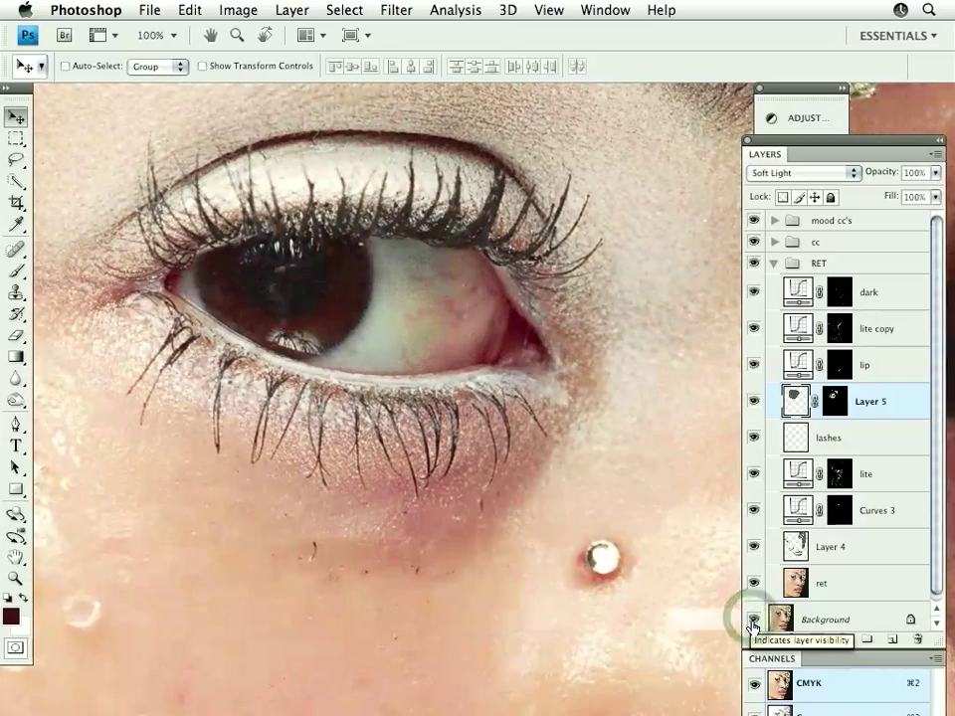
left_click(753, 624, "alt")
- Examine the whole retouched portrait at 16.7% magnification with all layers visible
key("super+minus")
key("super+minus")
key("super+minus")
key("super+minus")
key("super+minus")
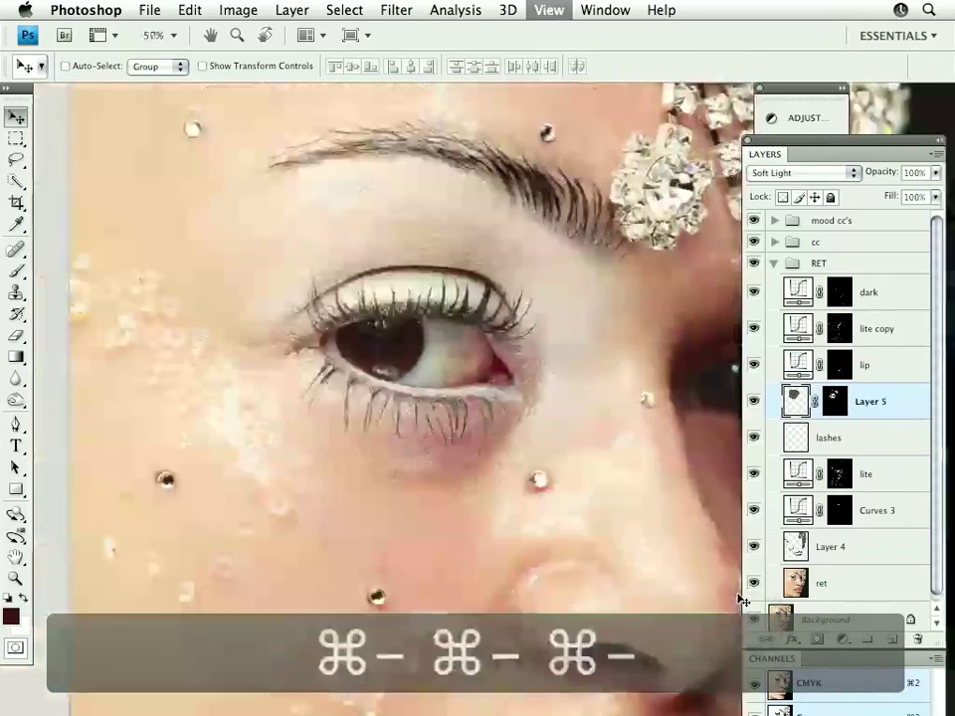
left_click_drag(619, 513, 540, 514)
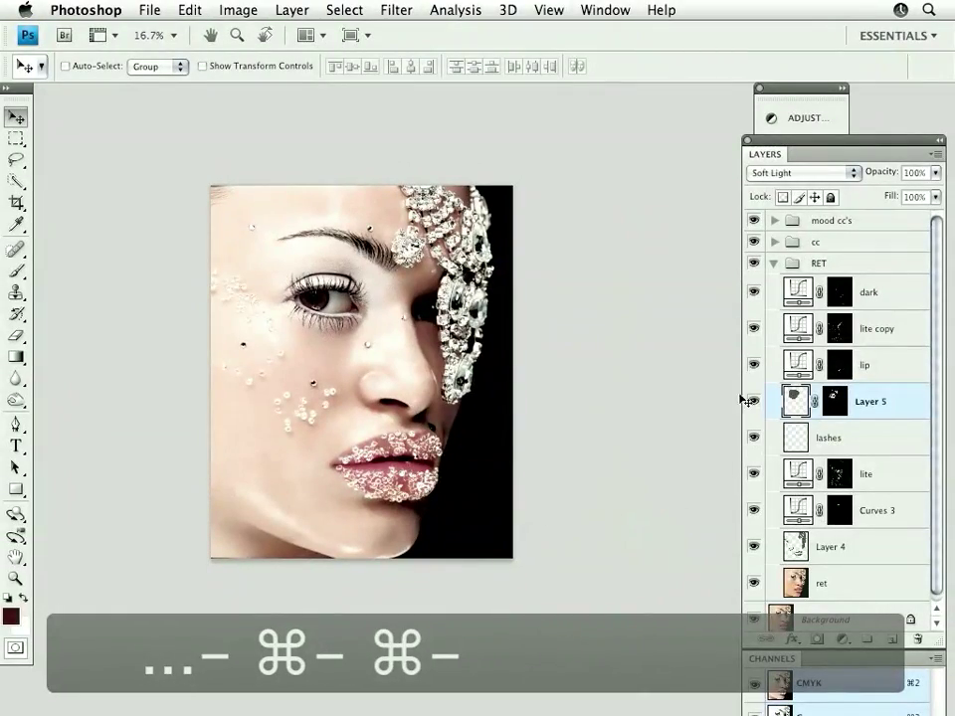
left_click_drag(689, 476, 667, 463)
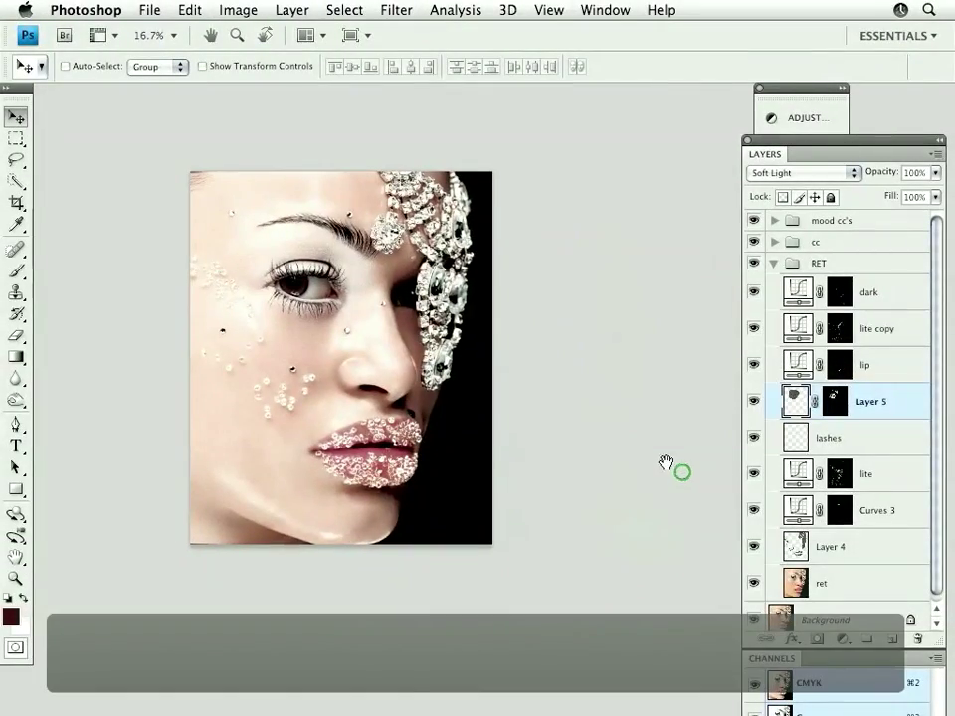